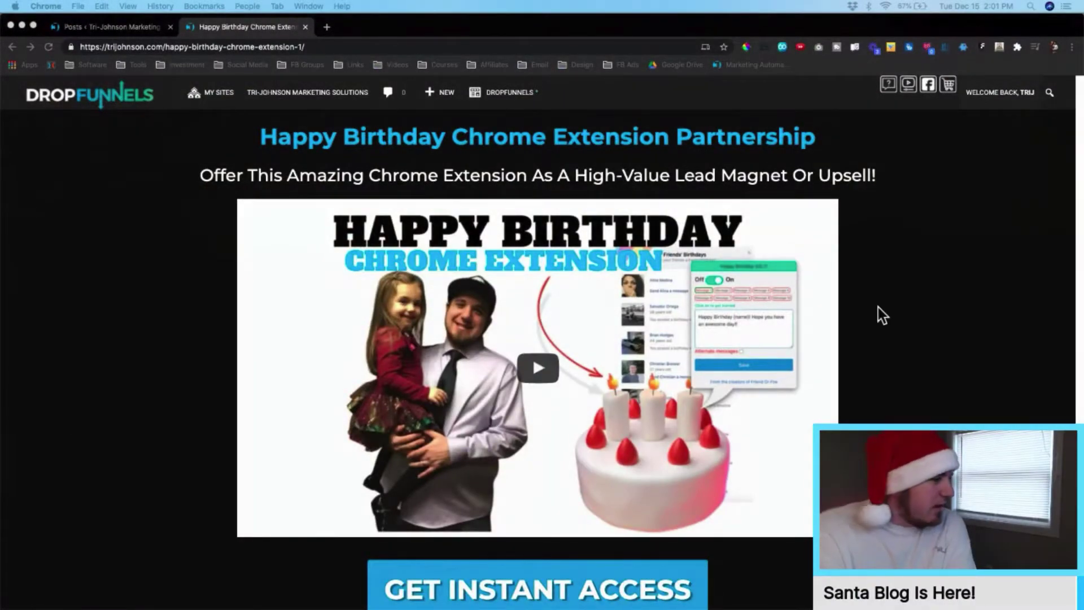
- Look through the published Happy Birthday Chrome Extension post from its headline and video to the comment section
click(950, 321)
scroll(916, 318, down, 10)
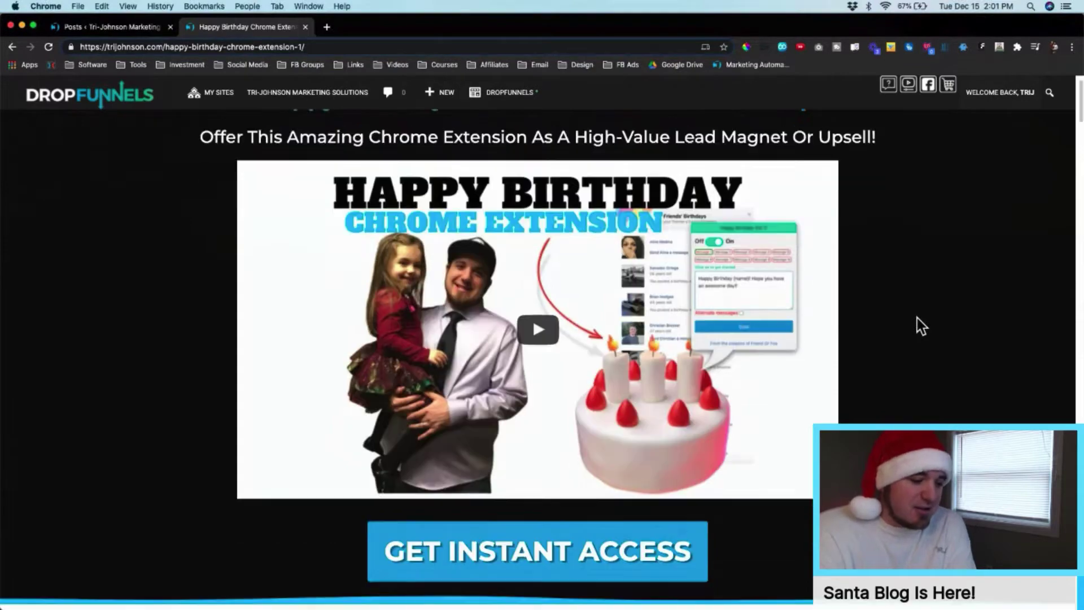
scroll(916, 320, down, 20)
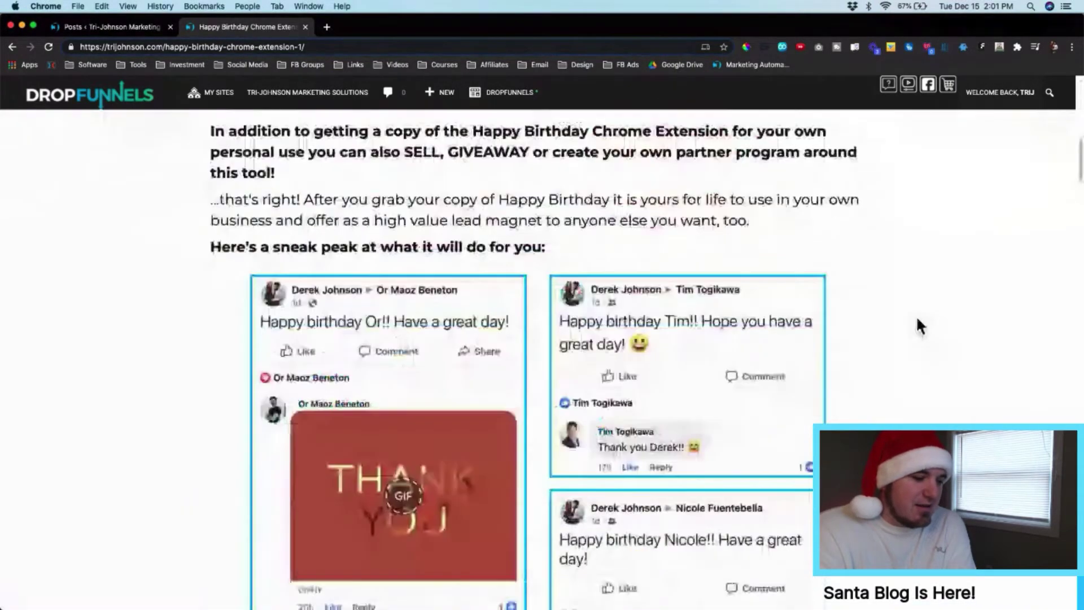
scroll(916, 318, down, 15)
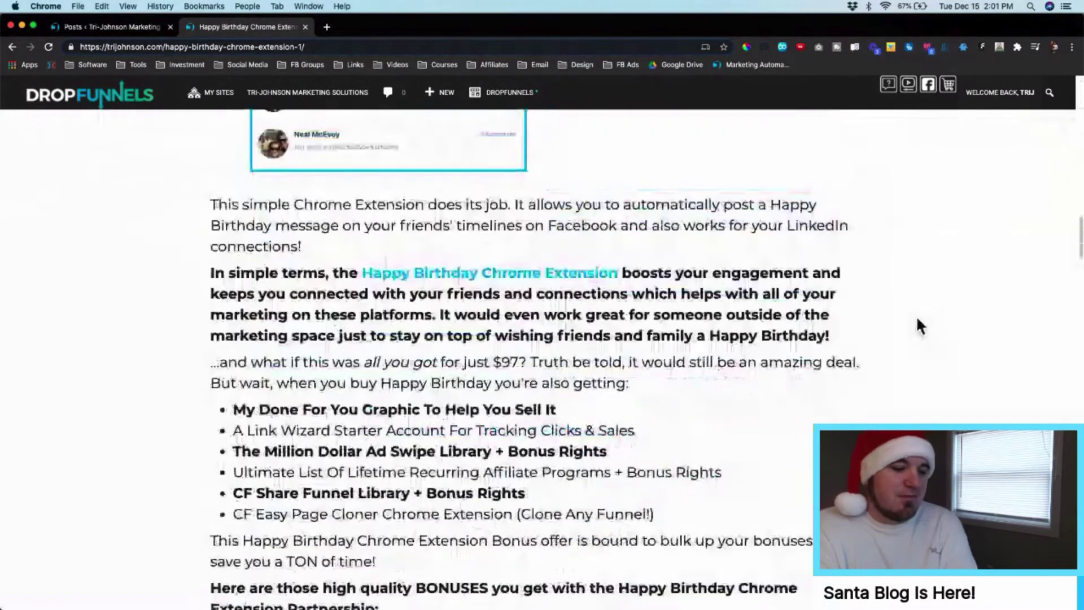
scroll(916, 320, down, 10)
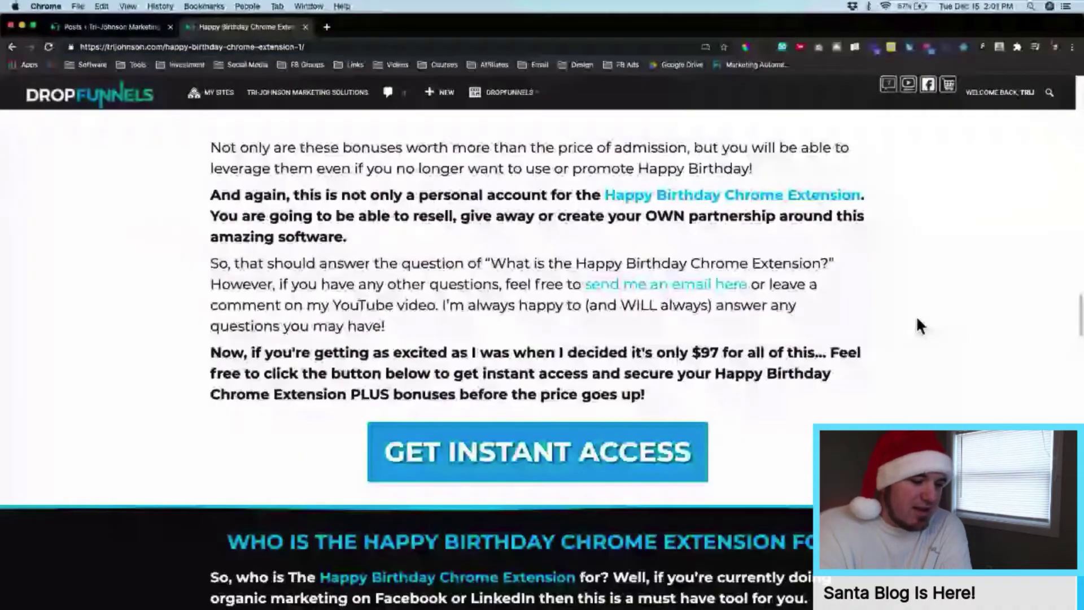
scroll(917, 327, down, 6)
scroll(917, 326, down, 12)
scroll(917, 319, down, 20)
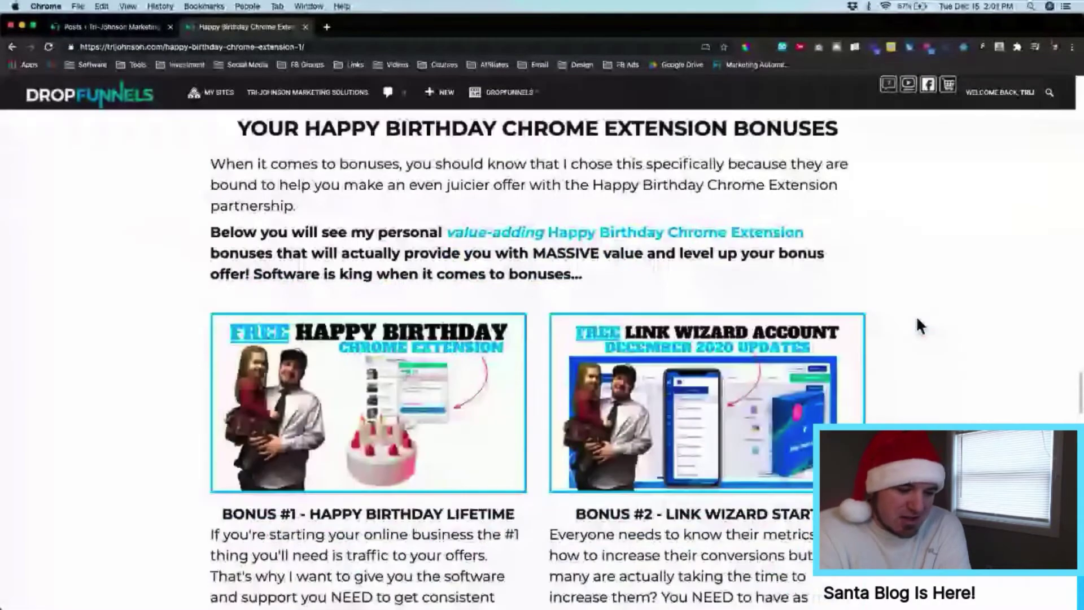
scroll(916, 326, down, 20)
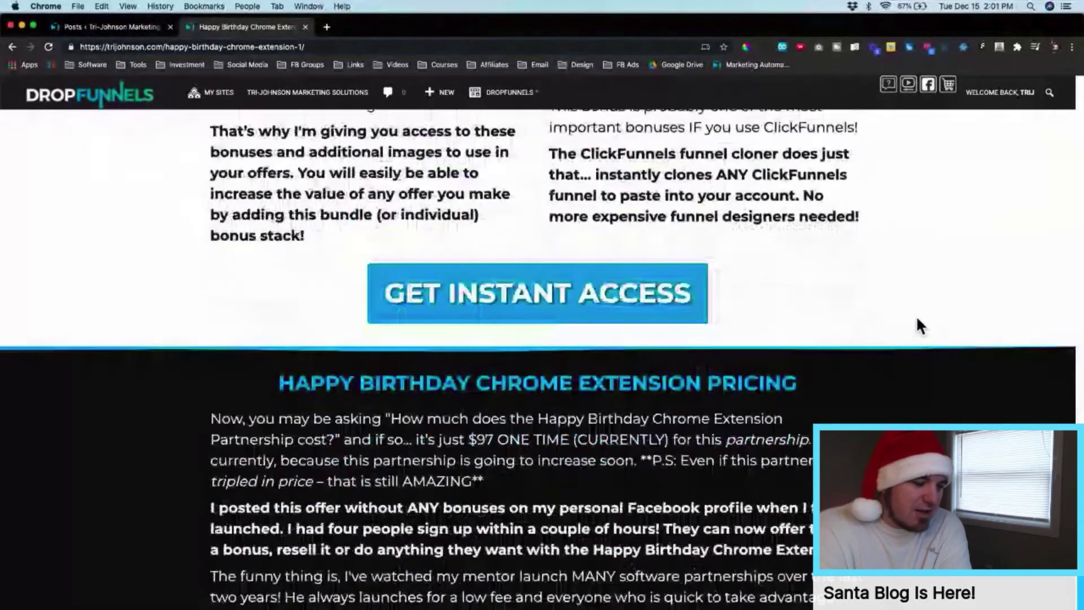
scroll(917, 326, down, 4)
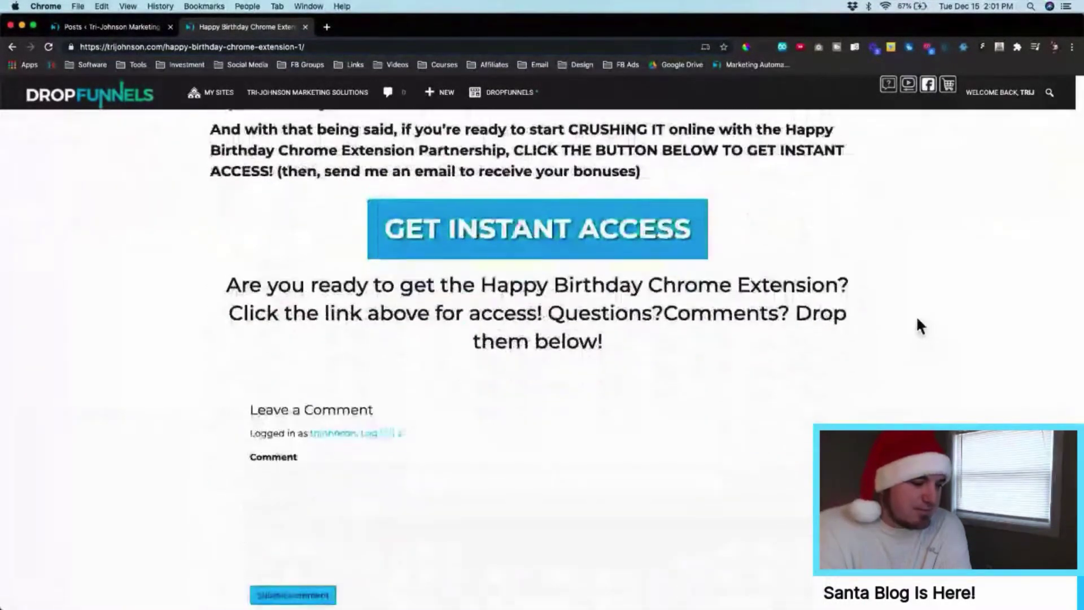
scroll(917, 326, up, 20)
scroll(916, 319, up, 20)
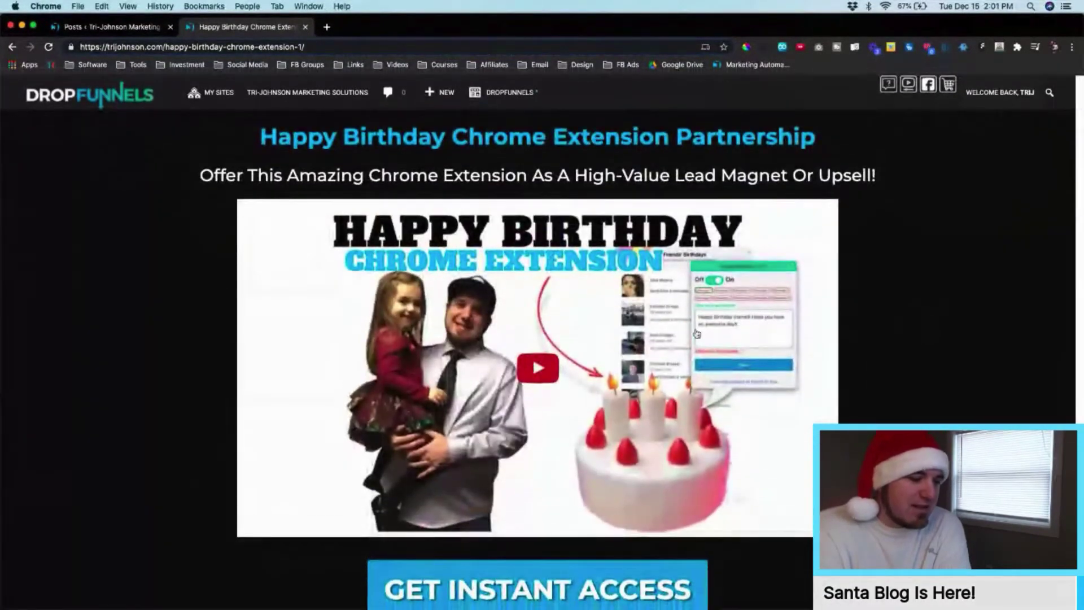
scroll(520, 313, down, 1)
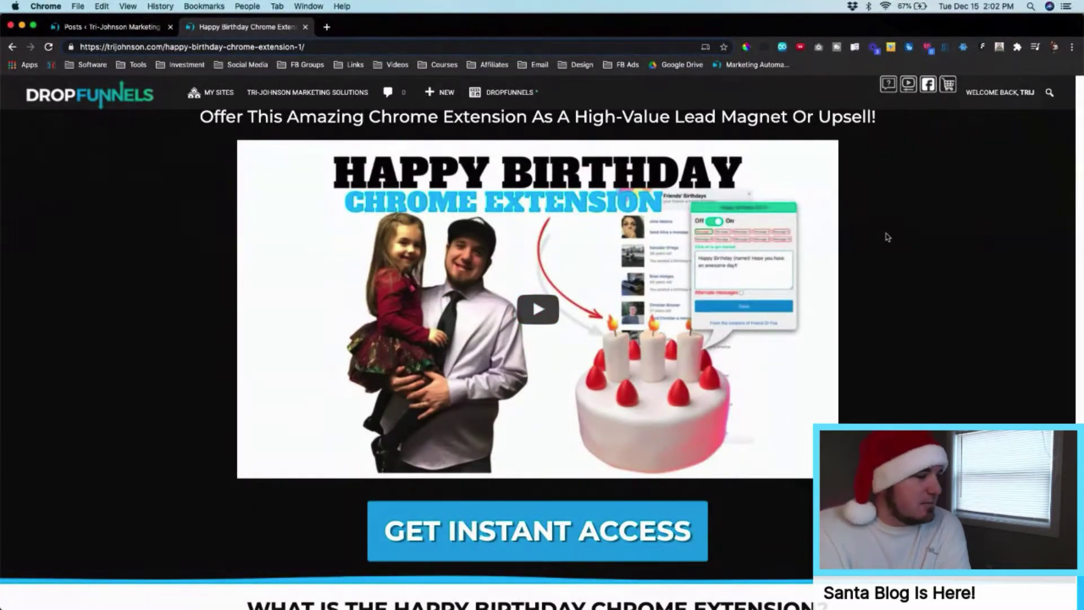
scroll(582, 279, up, 2)
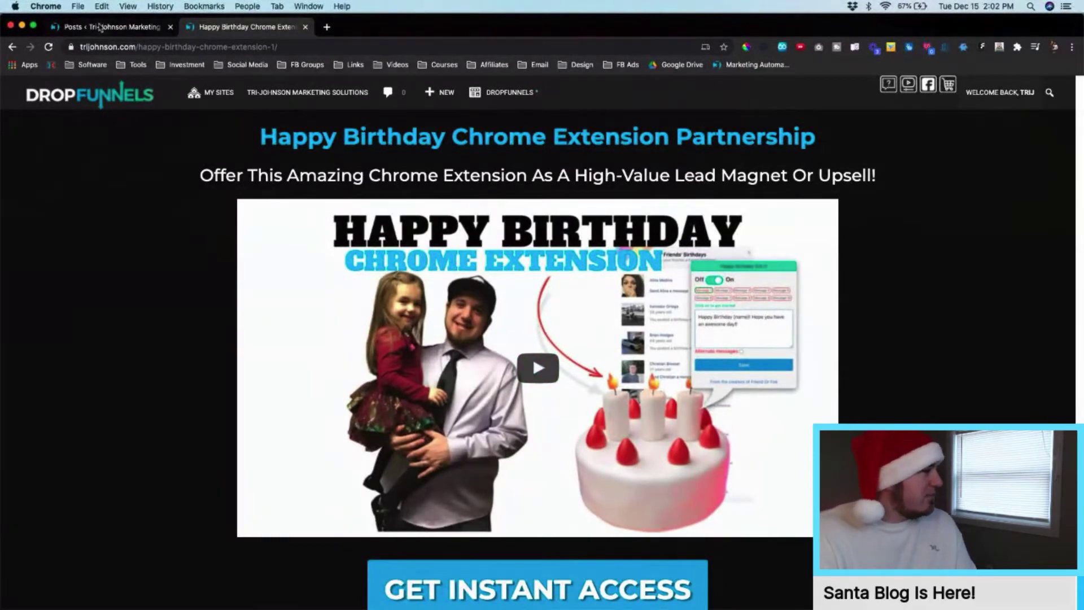
- Start a new blank post from the site's posts list
click(108, 26)
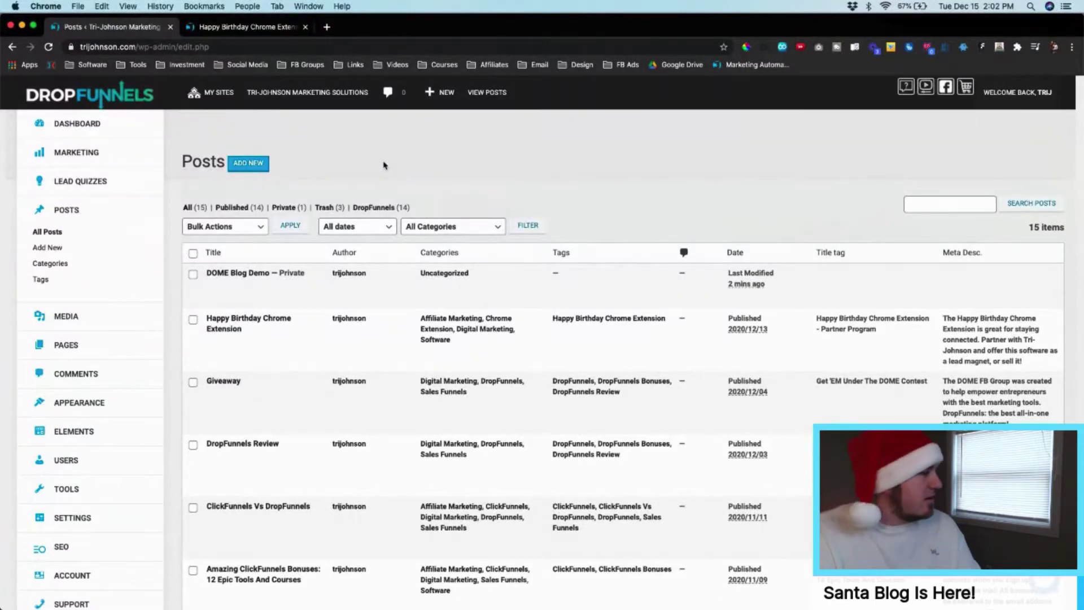
click(252, 163)
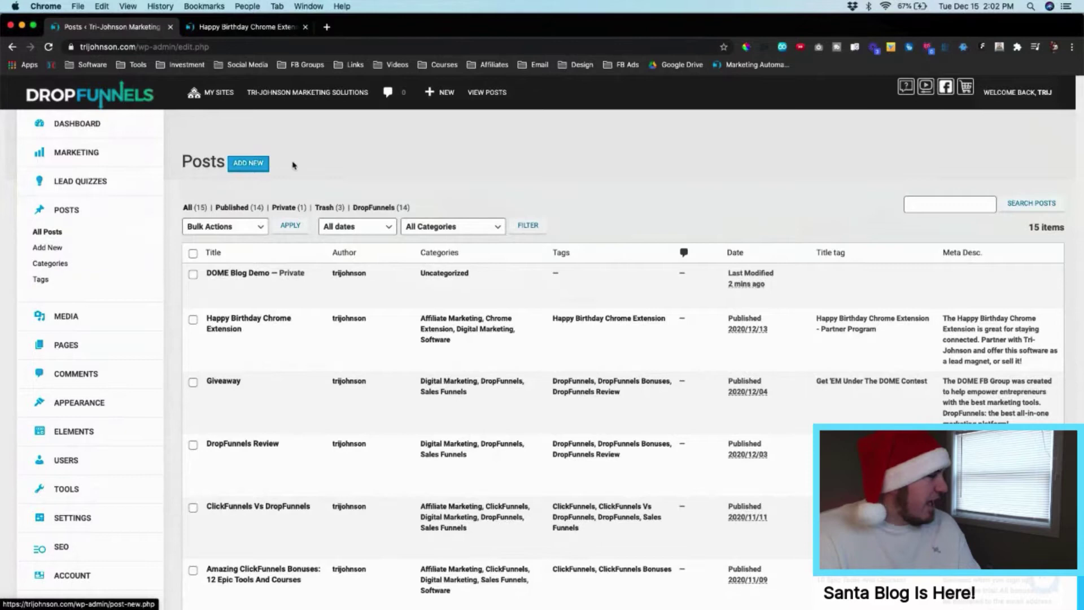
click(252, 165)
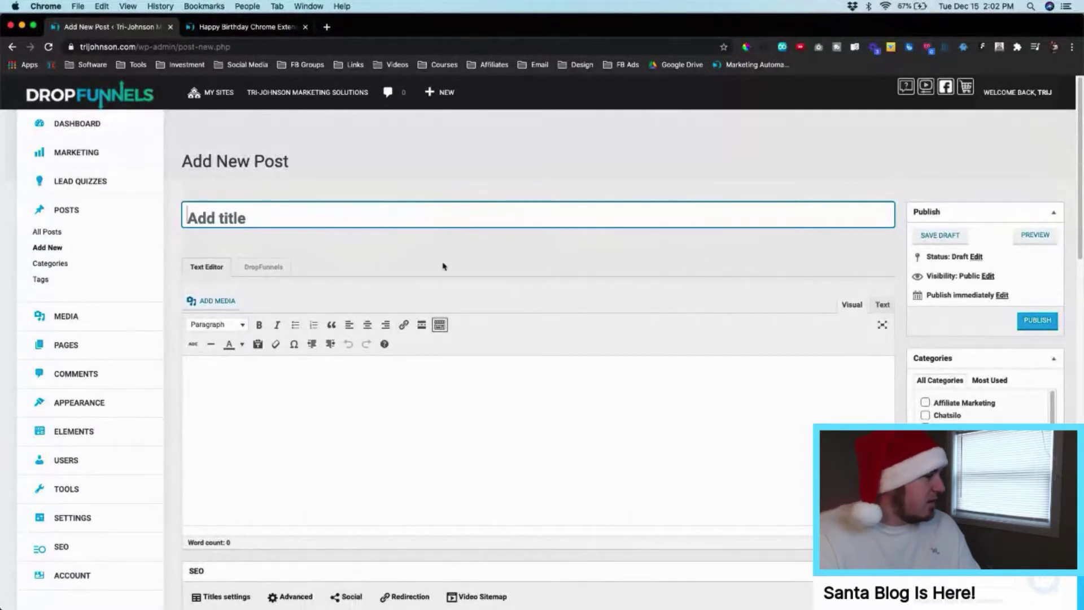
- Examine the new post's SEO settings and content analysis, expanding the NoFollow Links check
scroll(446, 266, down, 15)
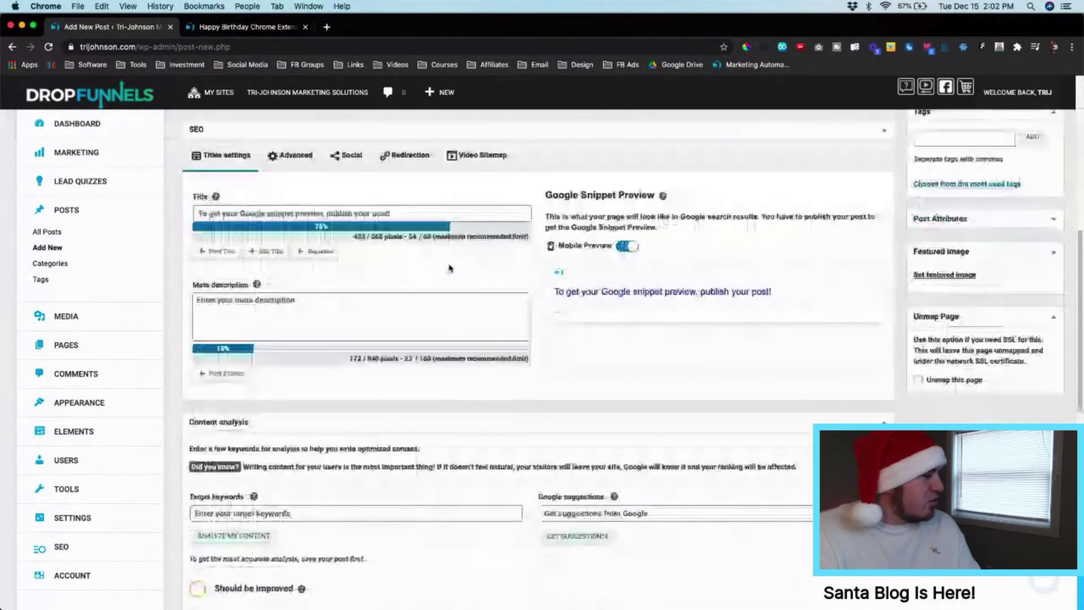
scroll(450, 268, down, 3)
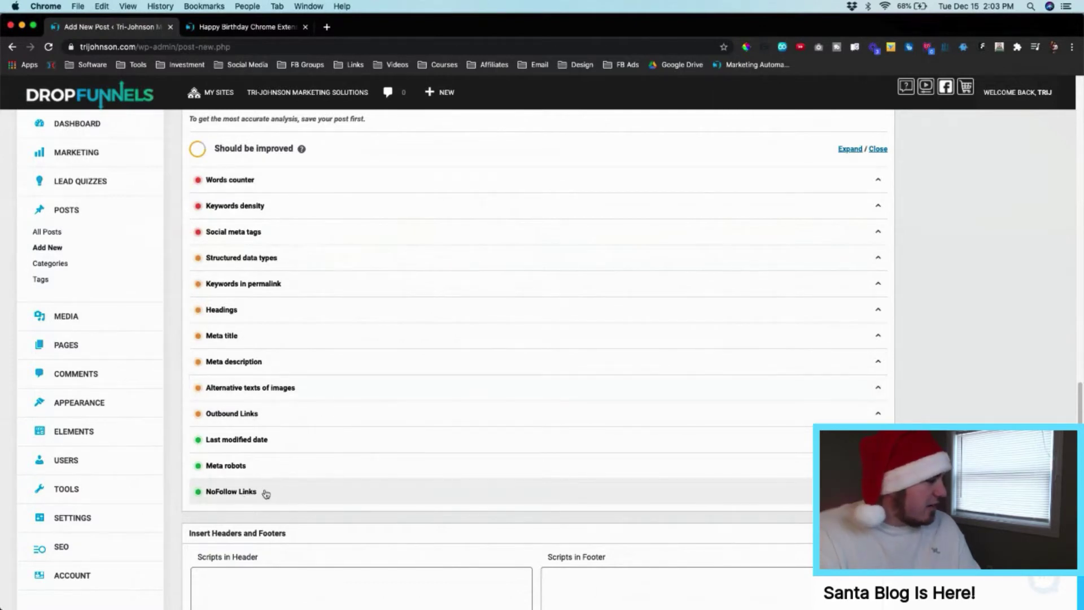
click(341, 486)
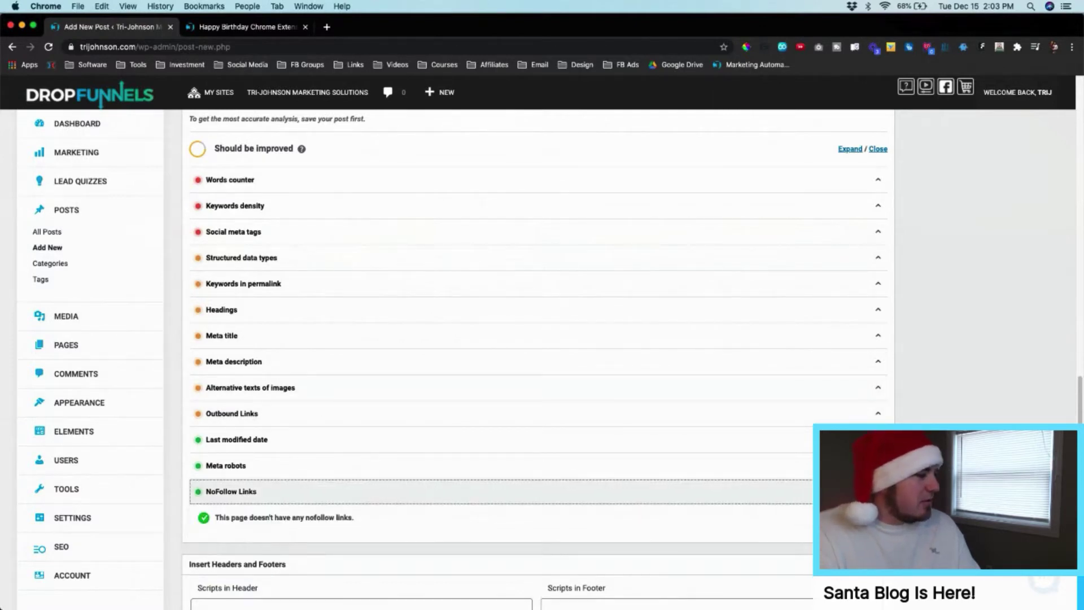
scroll(544, 399, up, 5)
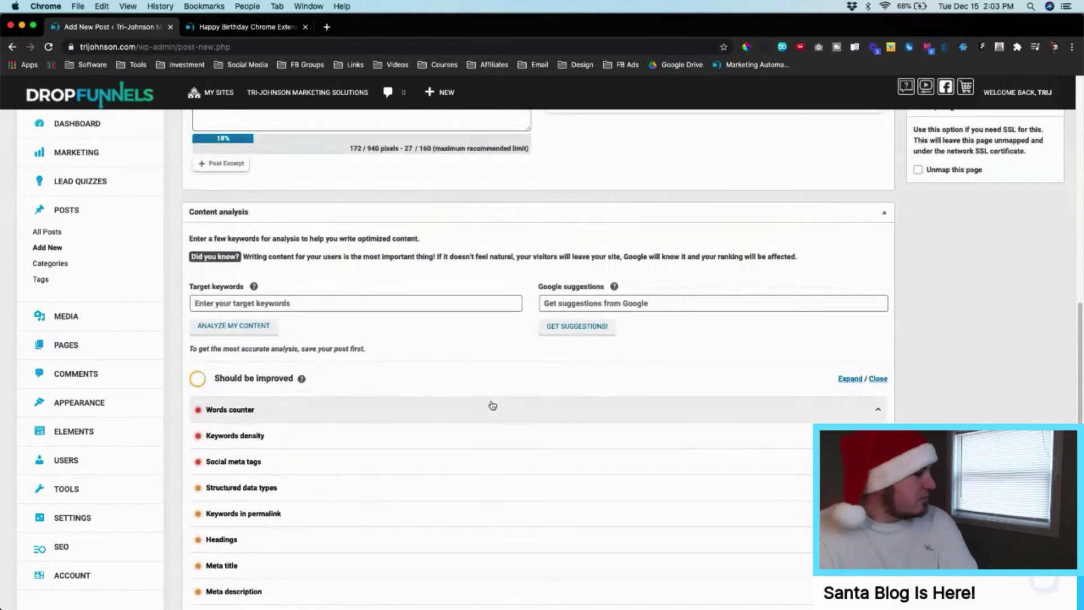
scroll(485, 396, up, 1)
scroll(480, 387, up, 10)
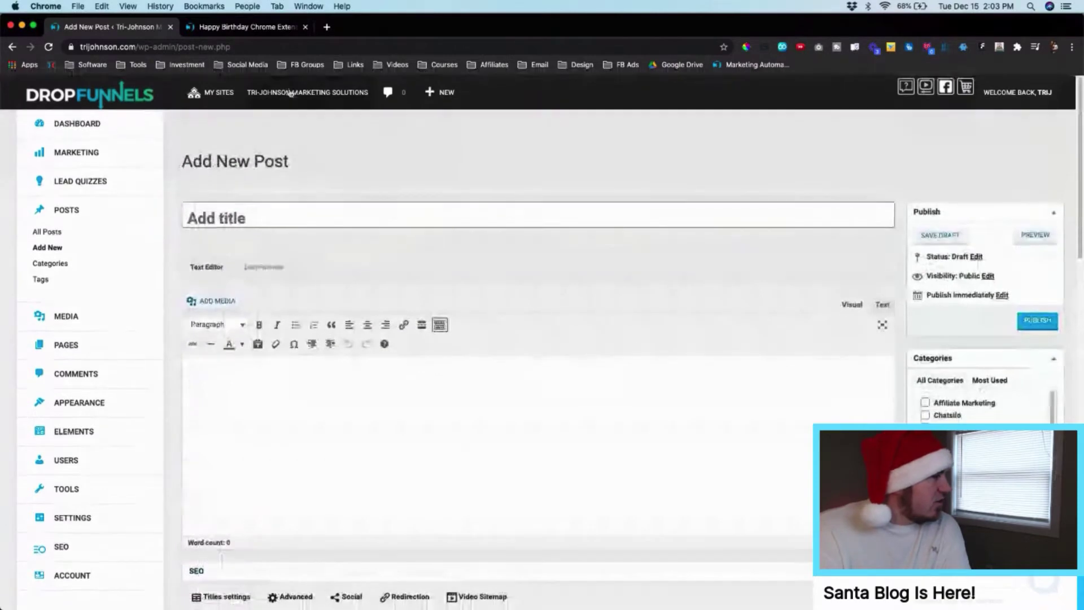
- Leave the blank post and open the existing Happy Birthday Chrome Extension post for editing
click(248, 27)
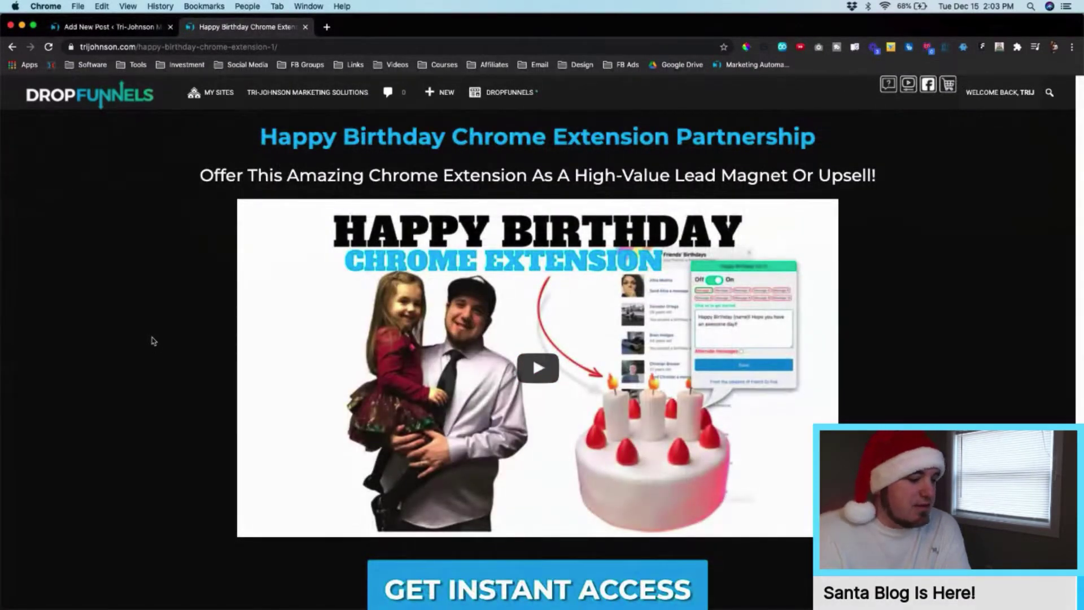
click(105, 29)
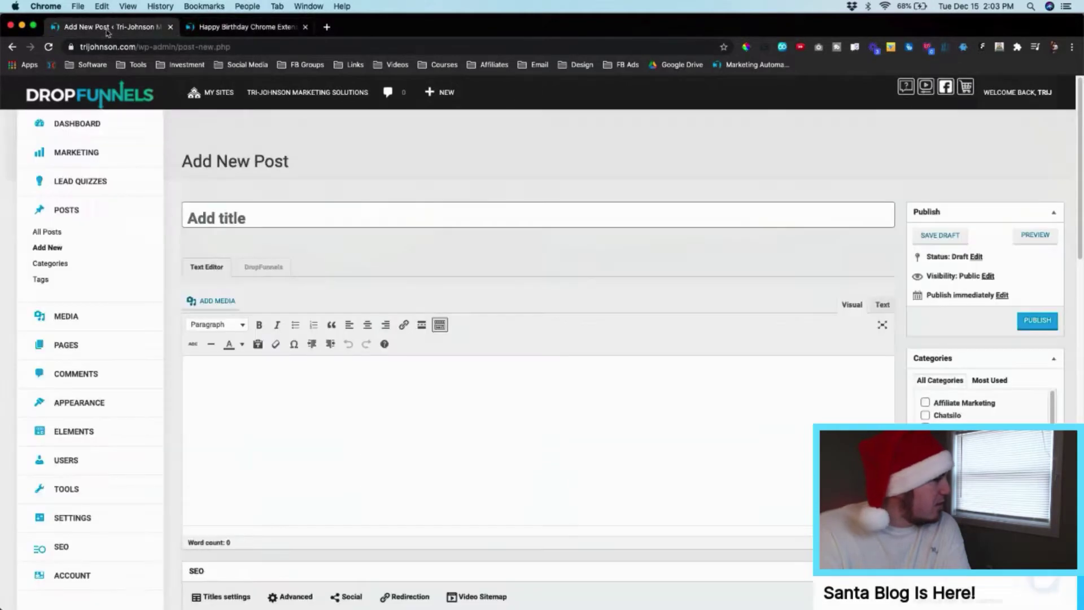
click(60, 233)
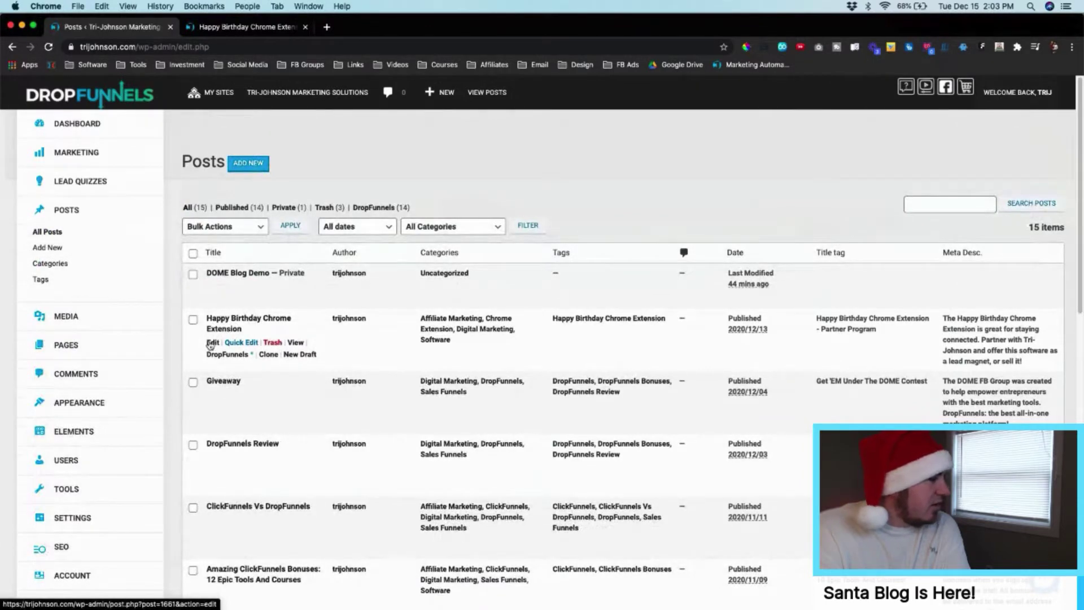
click(212, 343)
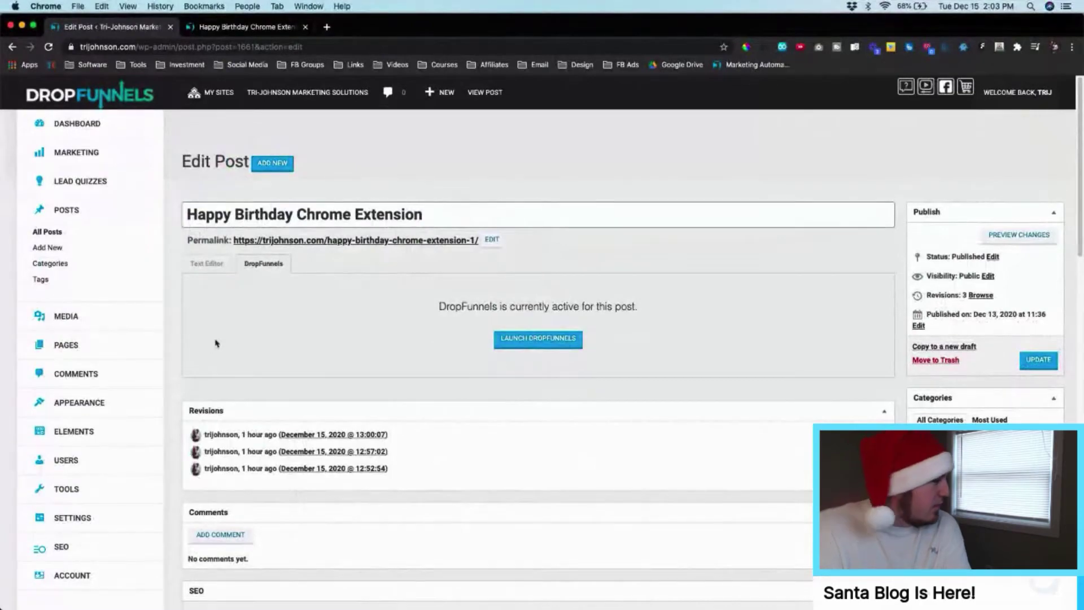
- Inspect the NoFollow Links check in the Happy Birthday Chrome Extension post's content analysis, and collapse it
scroll(585, 237, down, 4)
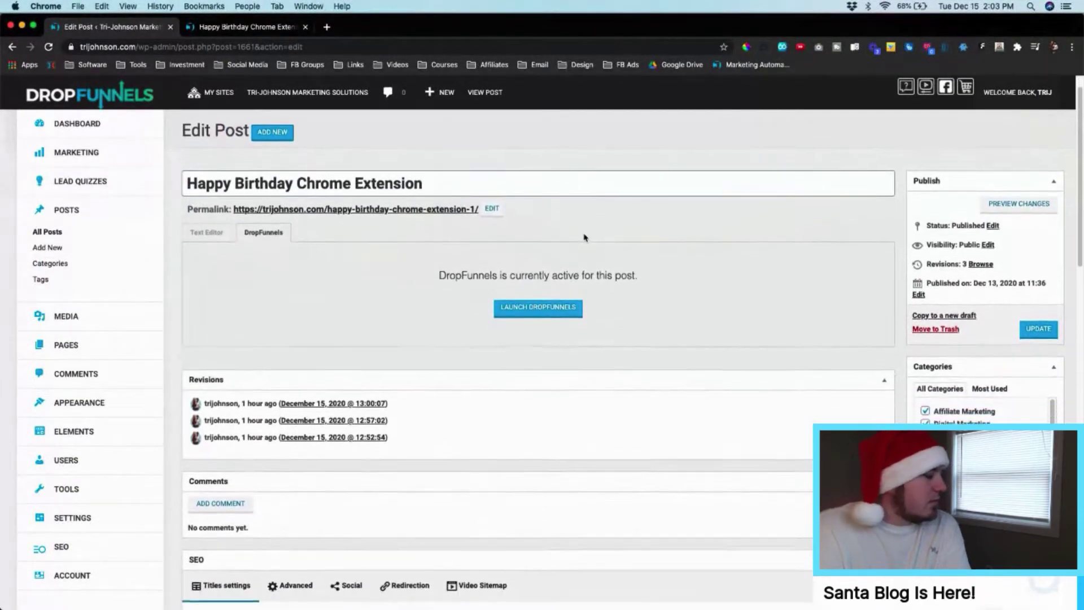
scroll(585, 237, down, 12)
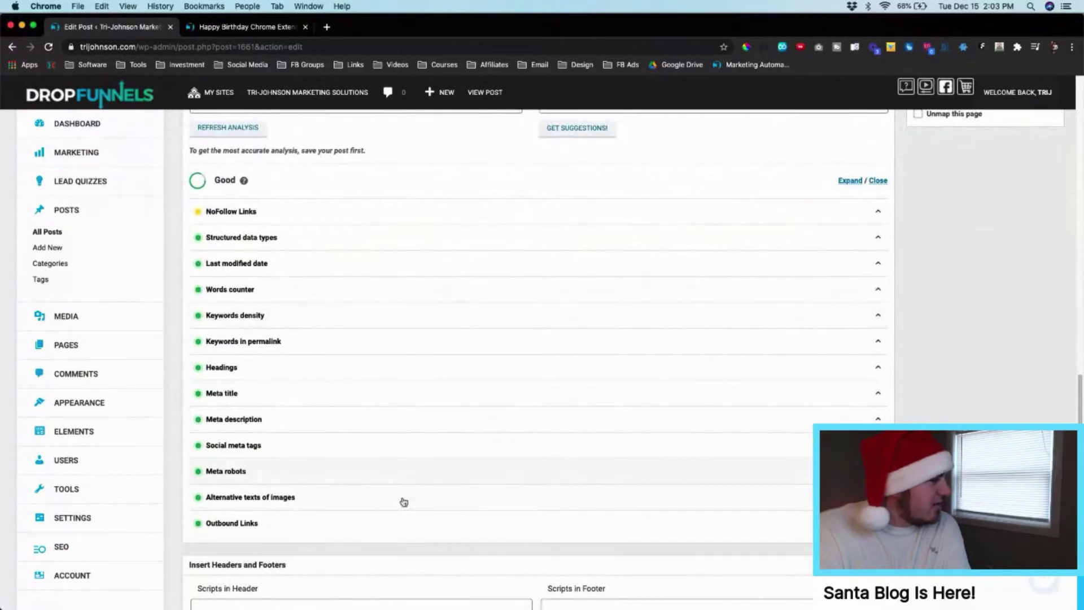
click(243, 211)
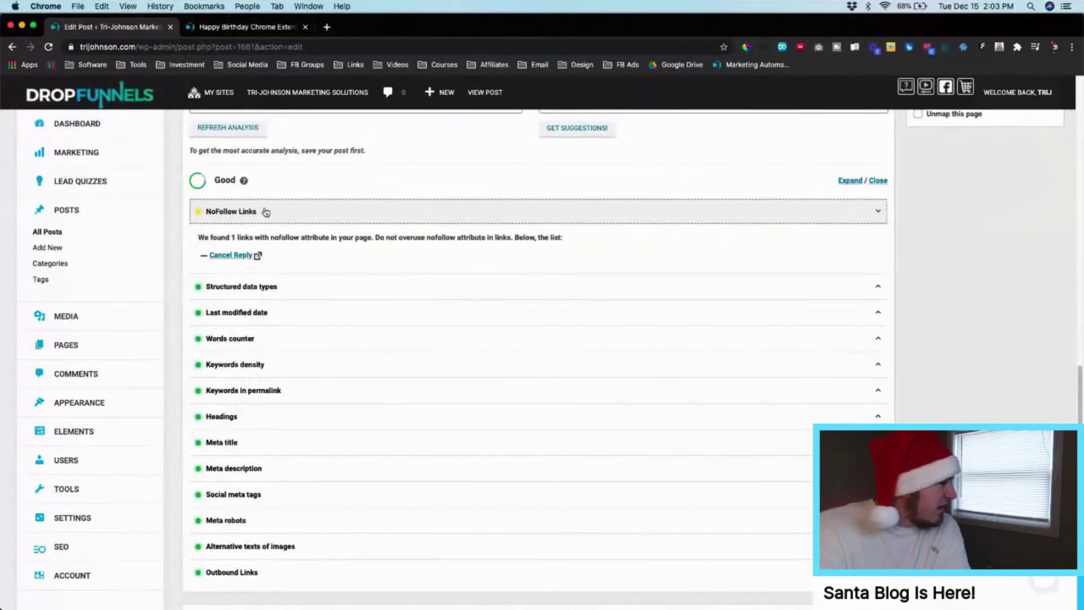
click(266, 212)
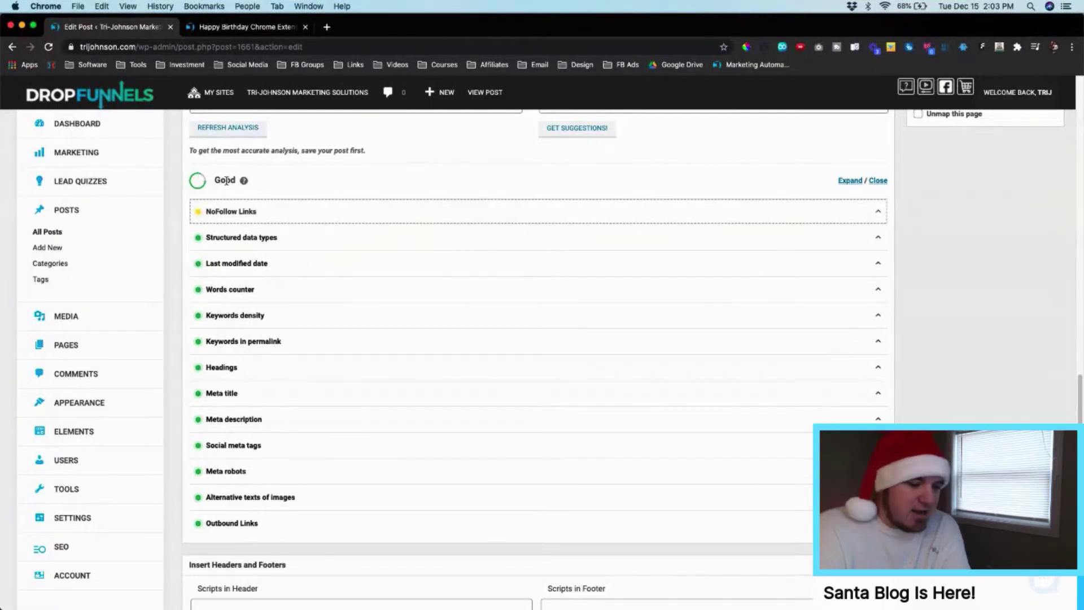
click(322, 210)
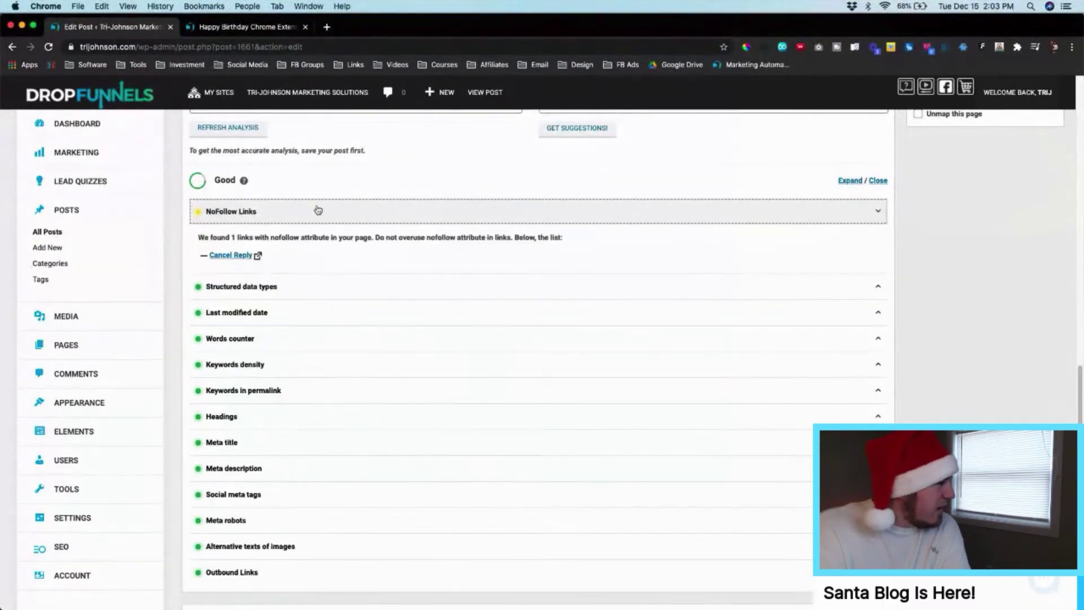
click(305, 210)
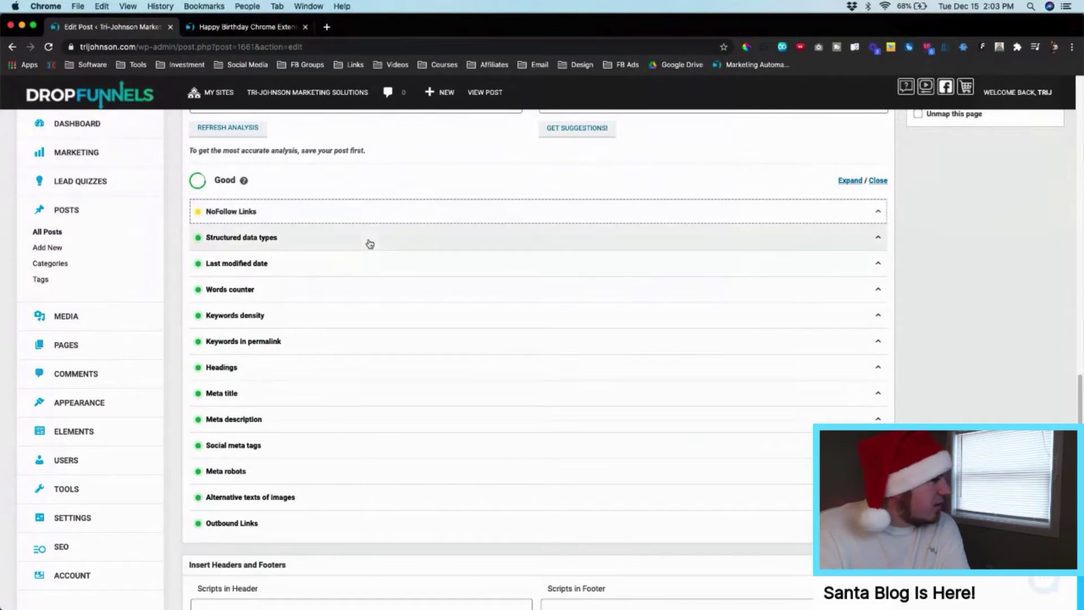
- Read the details of the Structured data types and Last modified date checks in the content analysis
click(369, 242)
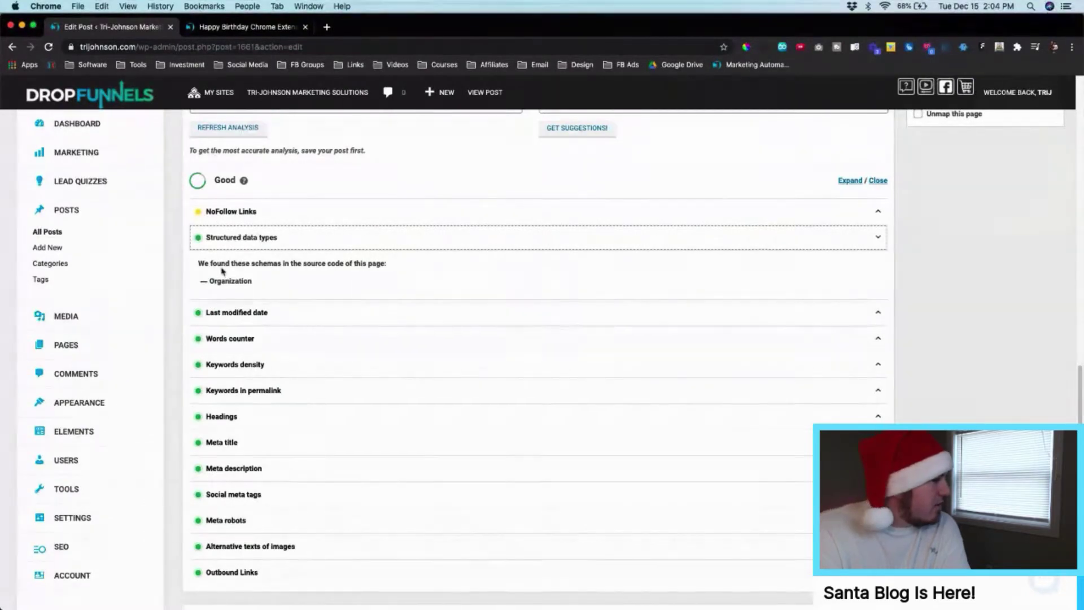
click(250, 244)
click(298, 264)
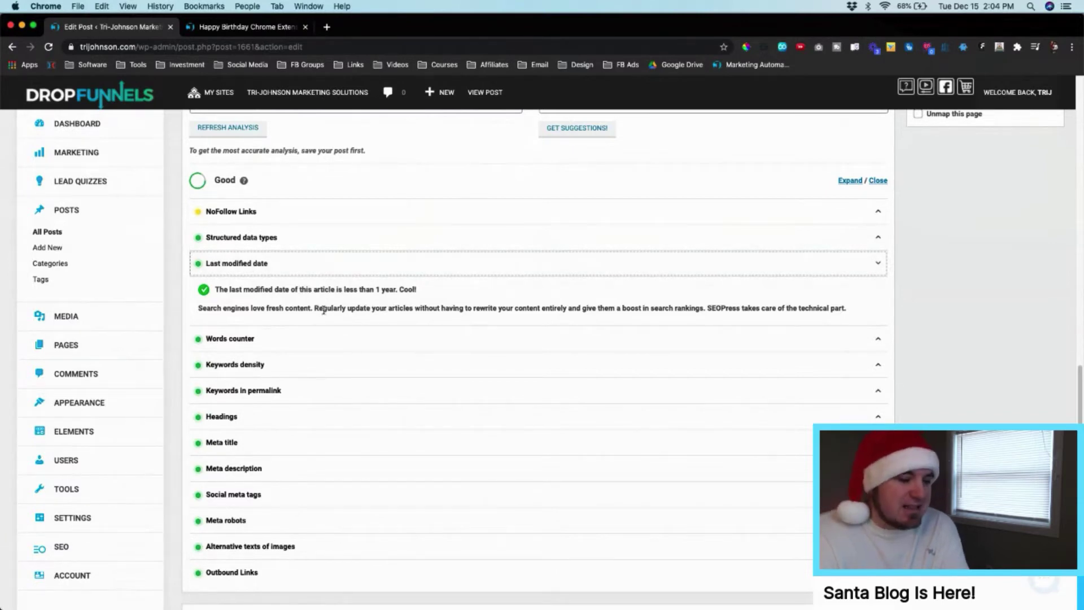
key(super+equal)
key(super+equal)
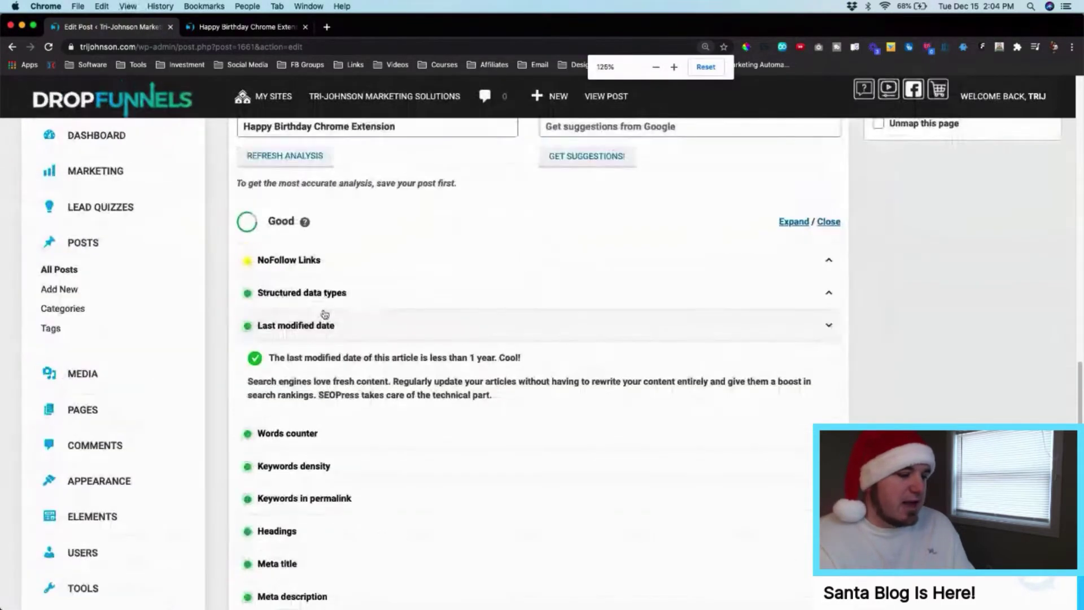
key(super+equal)
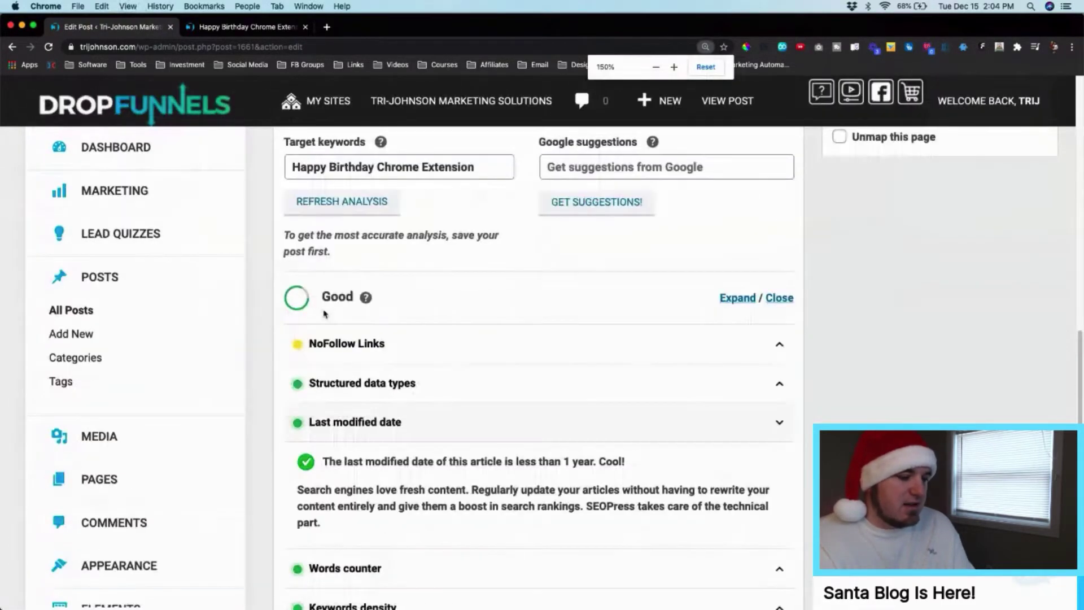
scroll(358, 331, down, 5)
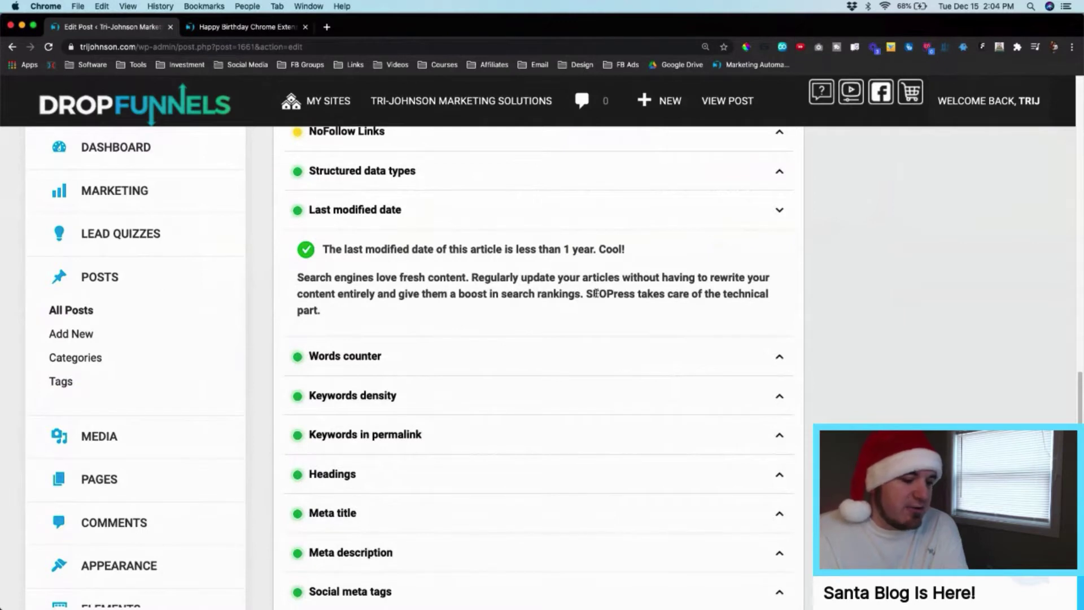
- Collapse the Last modified date check, expand Words counter and highlight its line about the 300-word minimum
click(359, 215)
click(472, 256)
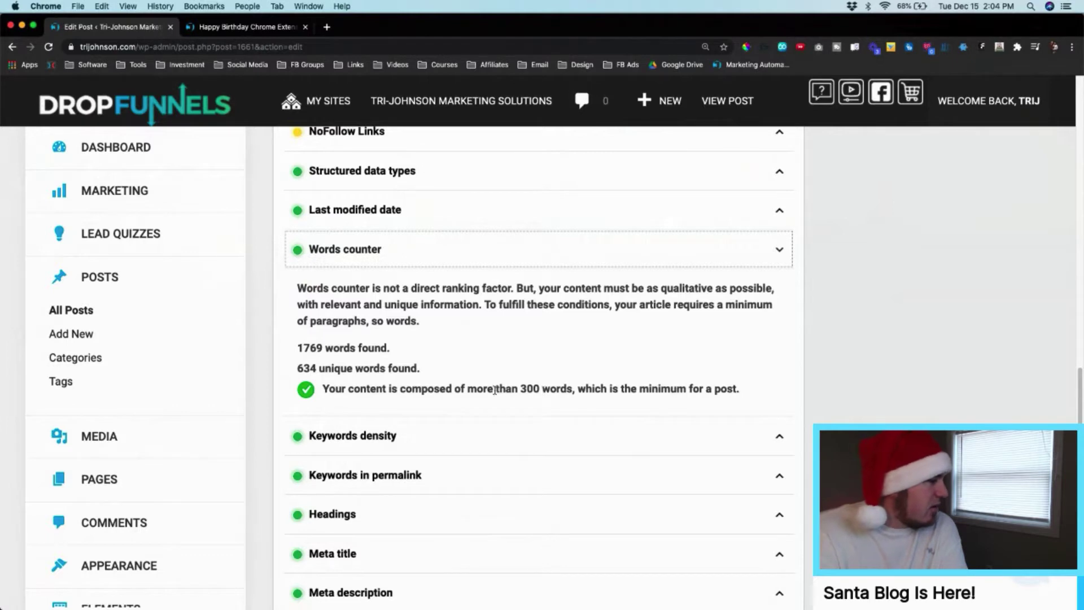
triple_click(546, 388)
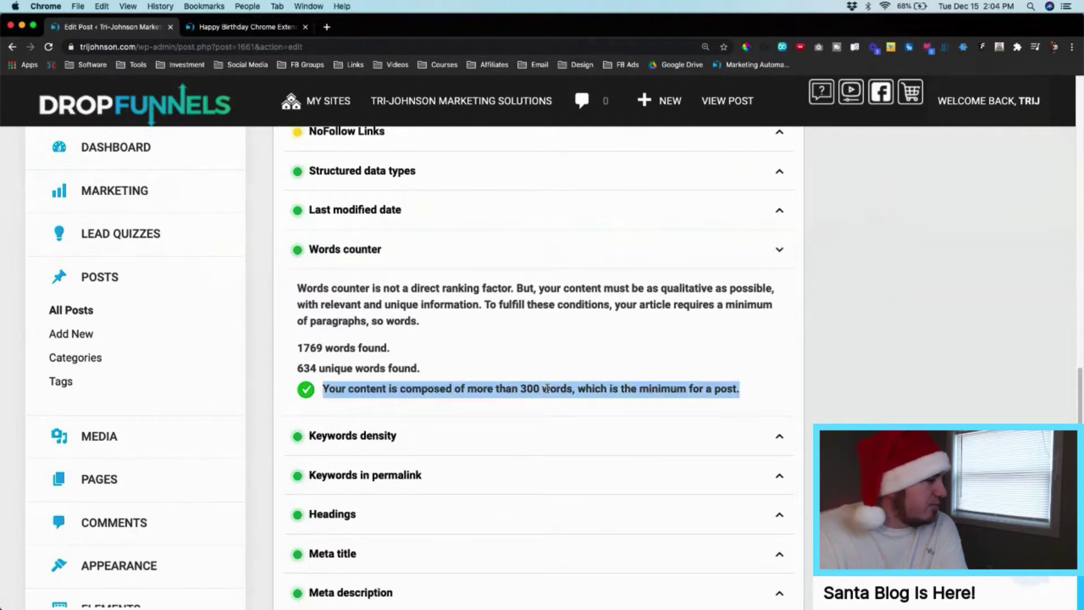
- Collapse the Words counter check, read the keyword count and density line under Keywords density, and collapse that check
click(625, 340)
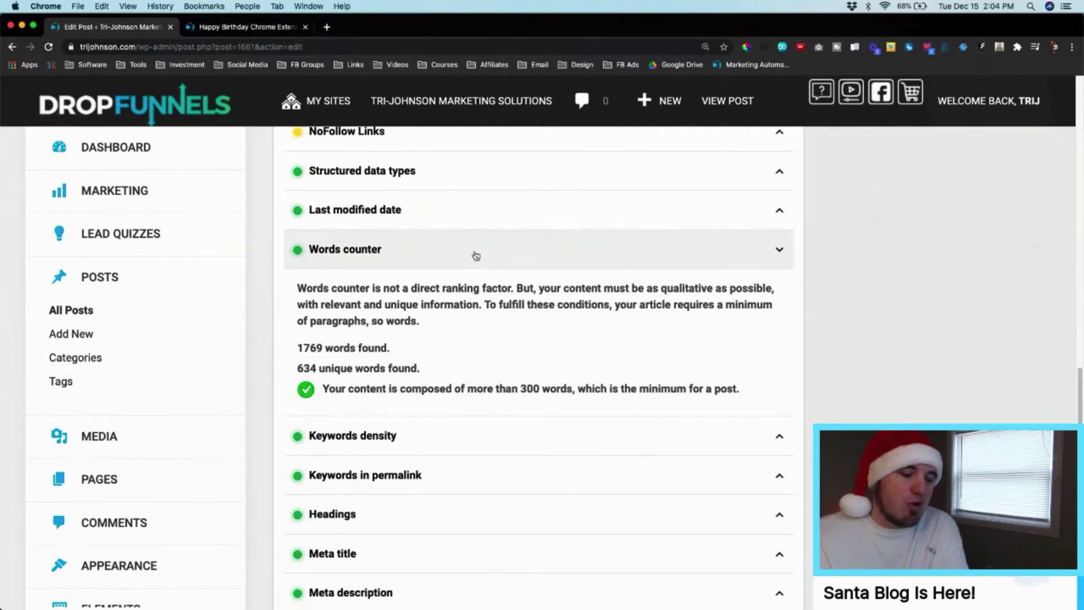
click(500, 251)
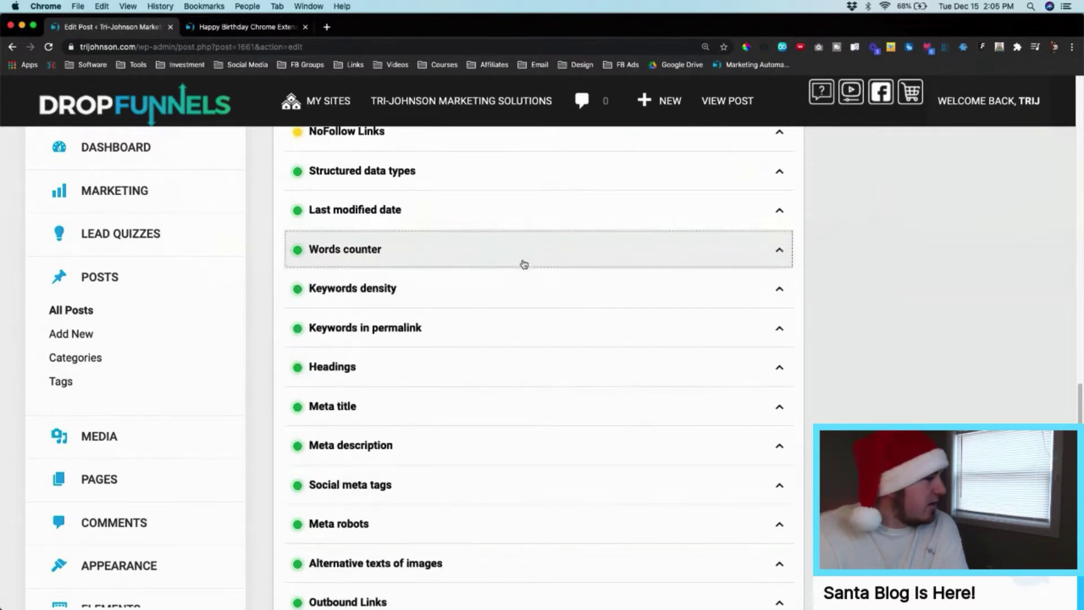
click(511, 291)
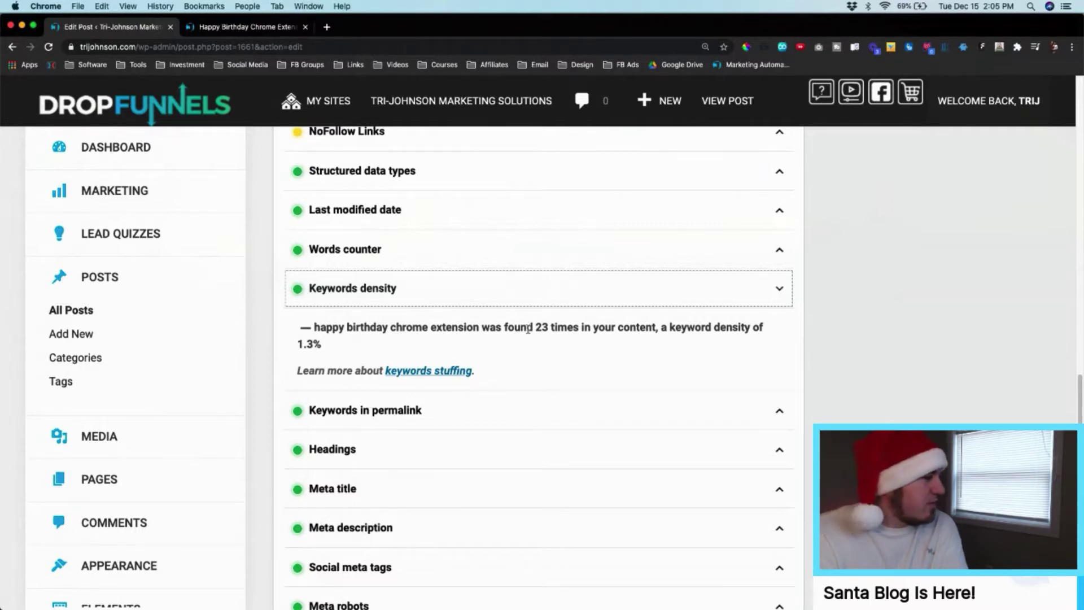
drag(528, 328, 643, 350)
click(657, 346)
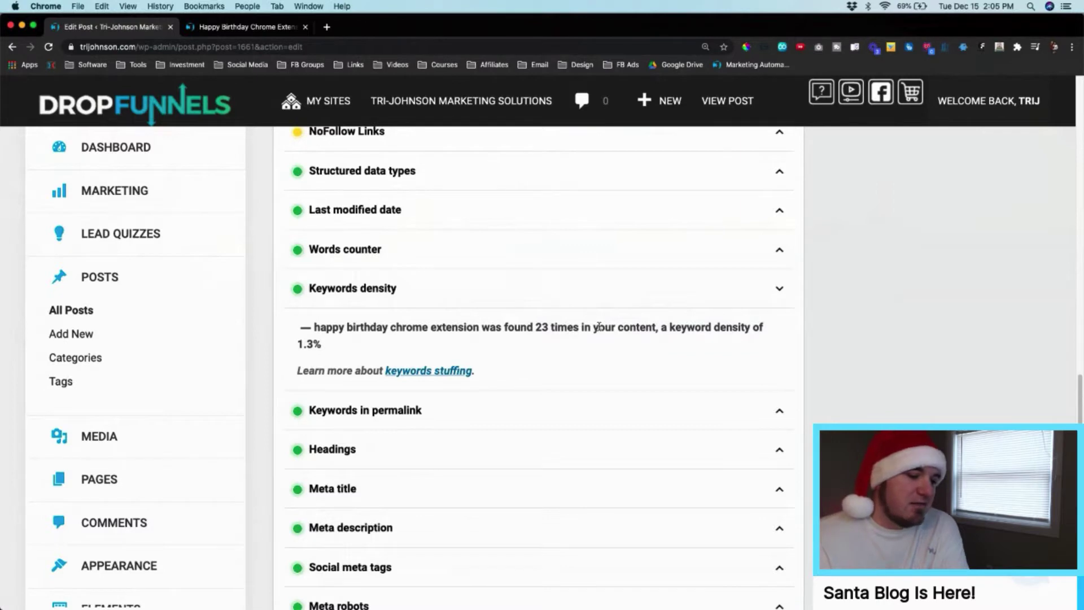
click(576, 288)
- Expand the Keywords in permalink check, compare it with the post's permalink and target keywords, and collapse it
click(575, 328)
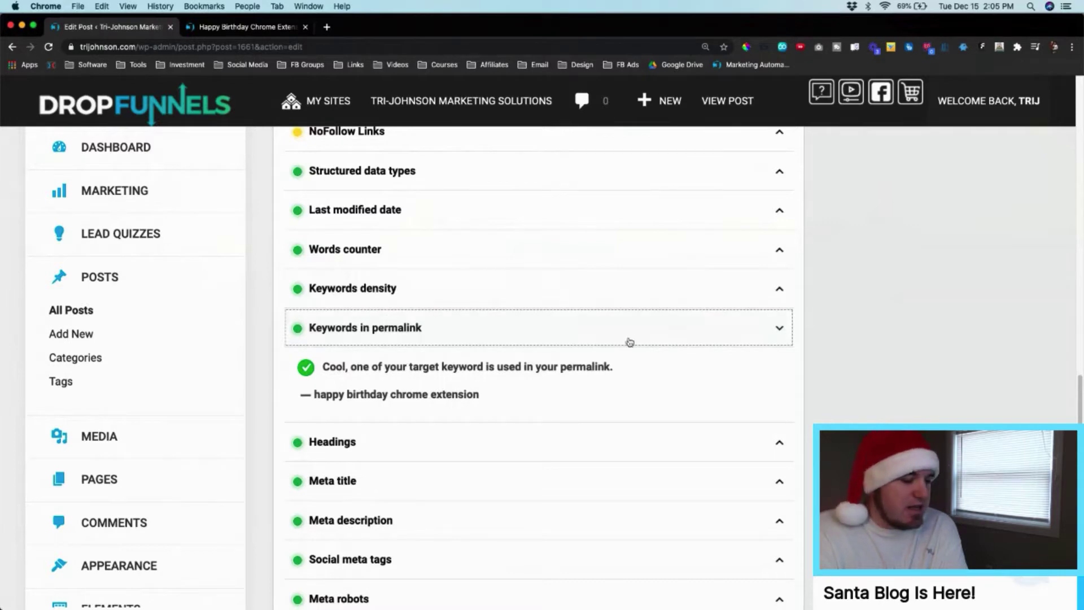
scroll(626, 344, up, 10)
scroll(423, 394, up, 15)
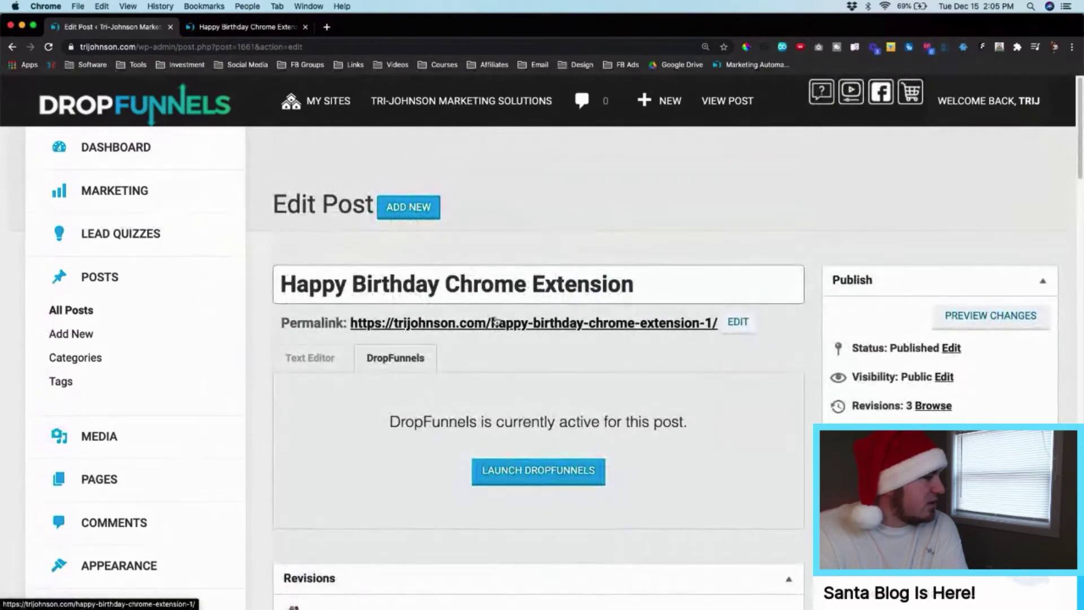
scroll(616, 355, down, 10)
scroll(617, 356, down, 6)
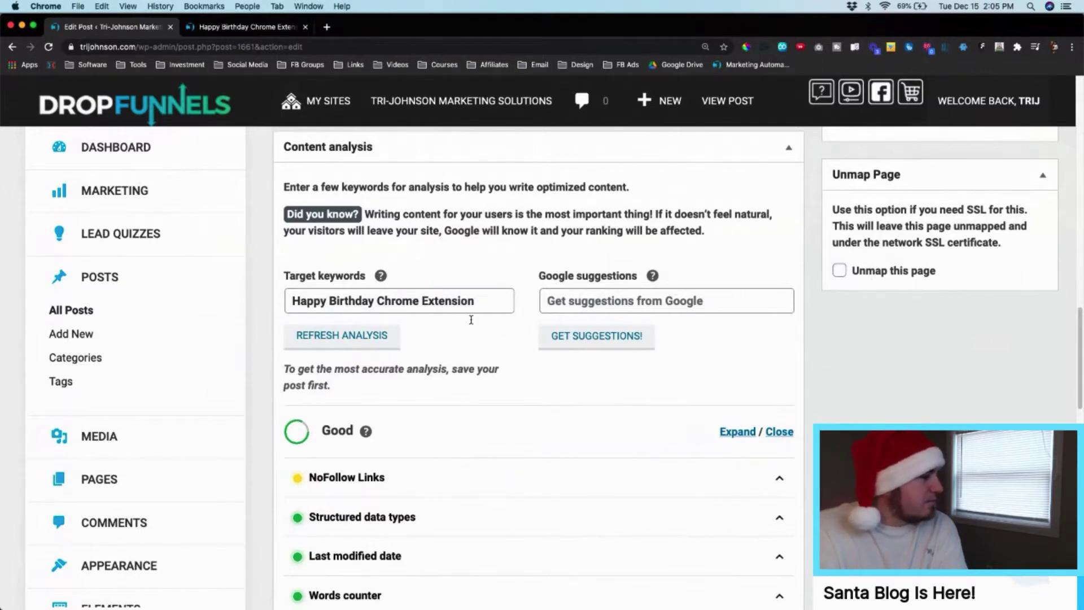
scroll(515, 374, down, 7)
click(452, 291)
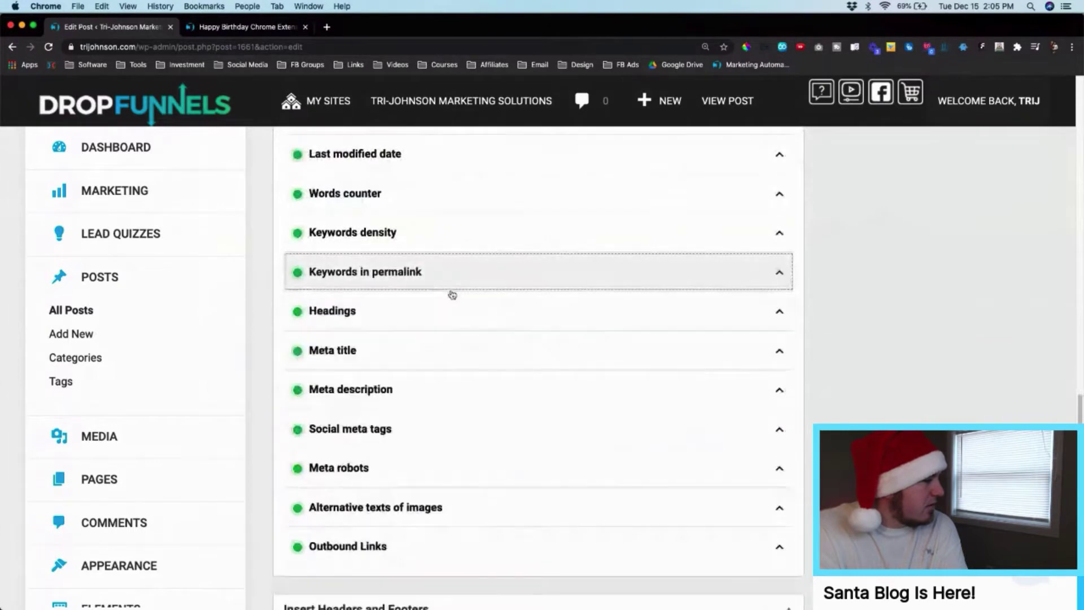
- Read the H1, H2 and H3 keyword results in the Headings check, and collapse it
click(450, 310)
scroll(537, 372, down, 3)
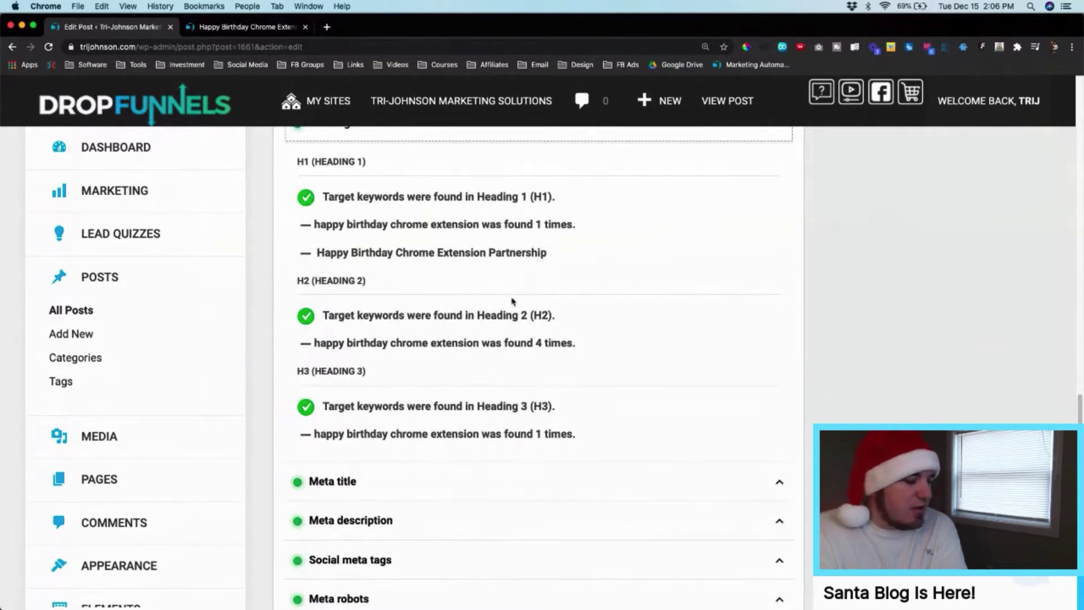
scroll(511, 303, up, 1)
click(374, 146)
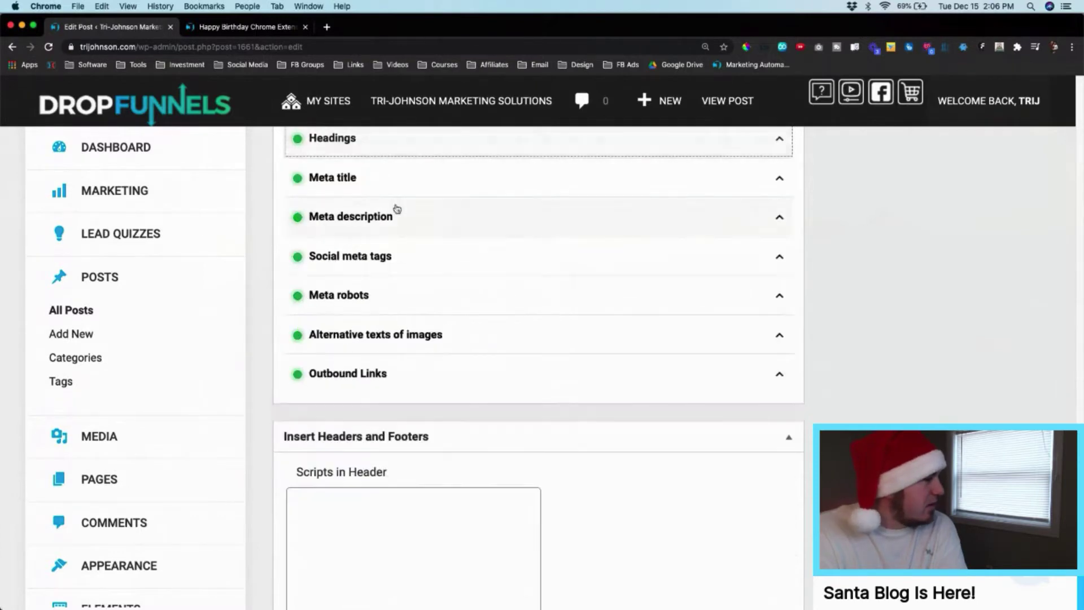
- Expand the Meta title check, compare it with the SEO title and Google Snippet Preview, and collapse it
click(389, 185)
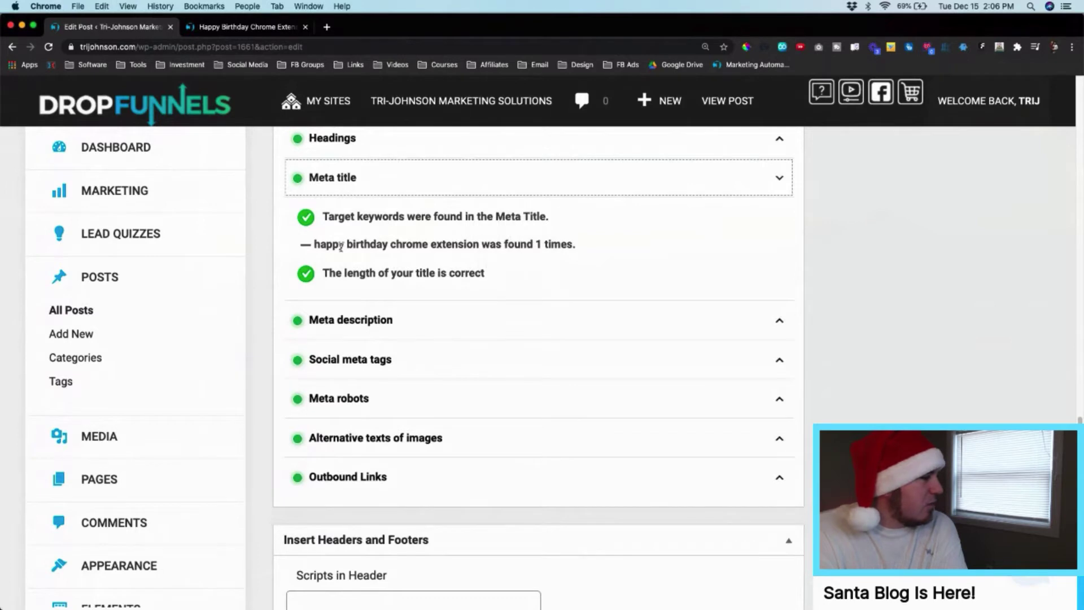
scroll(553, 255, up, 10)
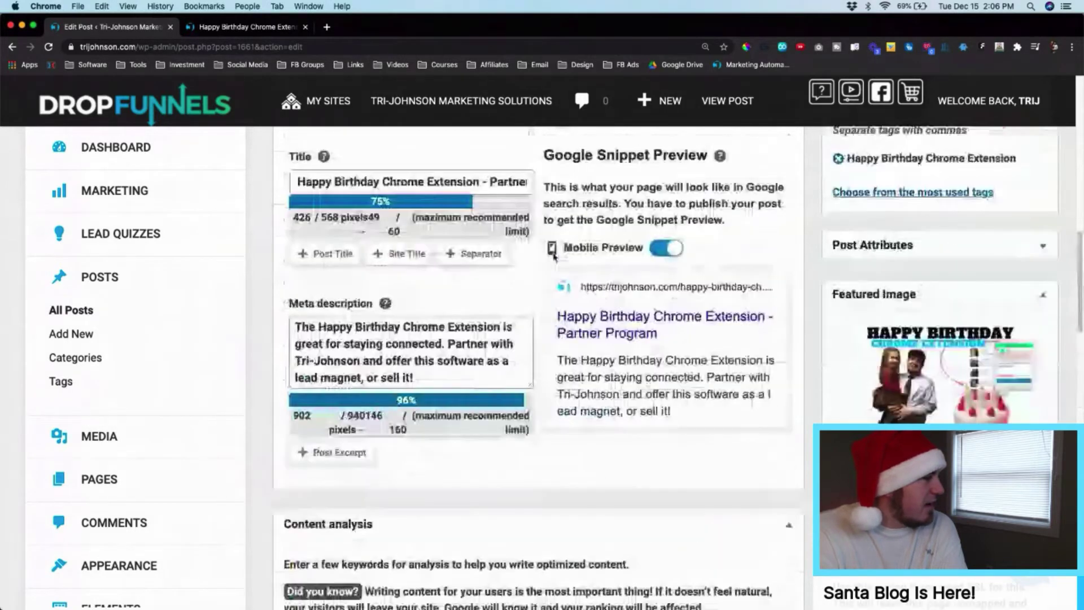
scroll(553, 255, up, 2)
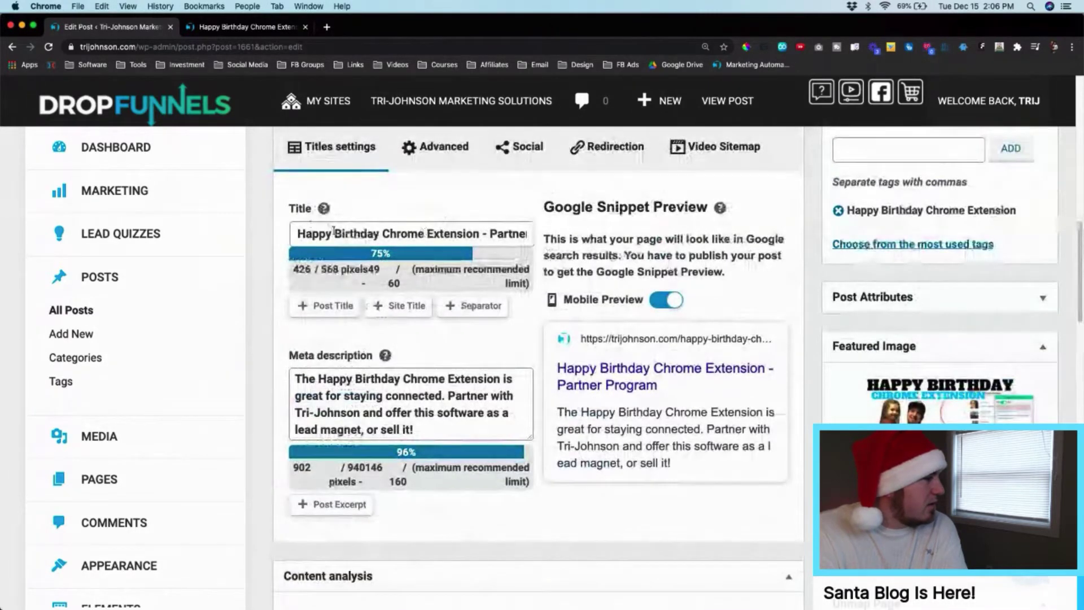
scroll(571, 321, down, 5)
scroll(677, 390, up, 5)
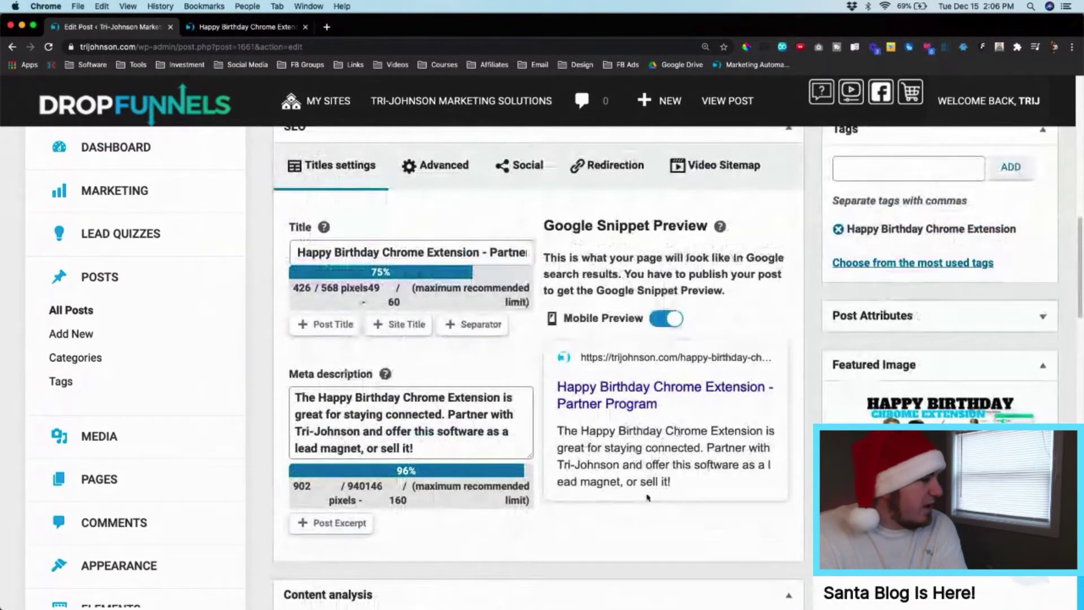
scroll(670, 450, down, 4)
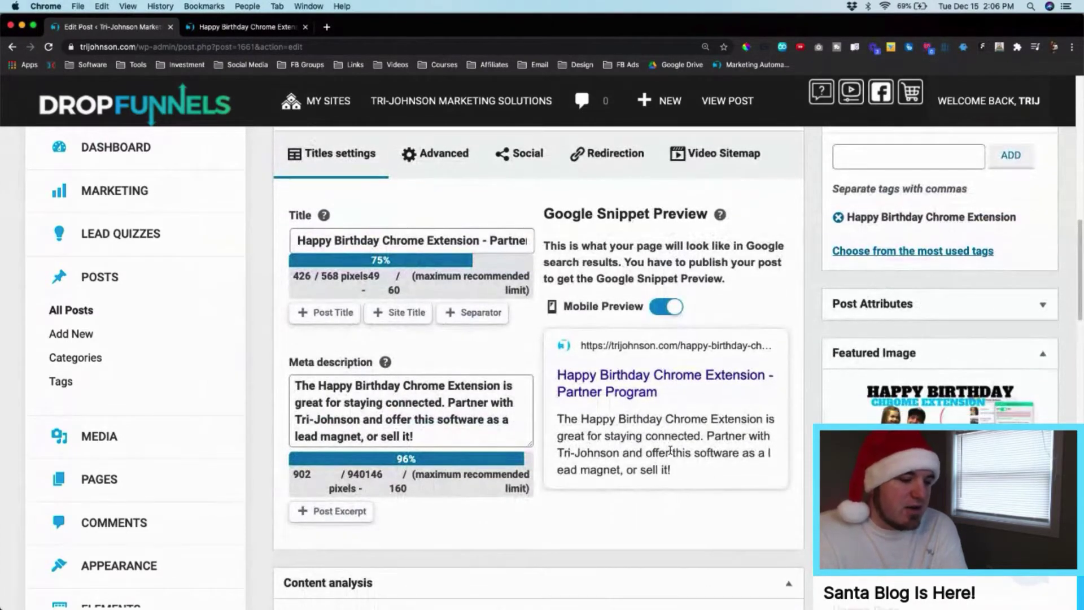
scroll(670, 450, down, 10)
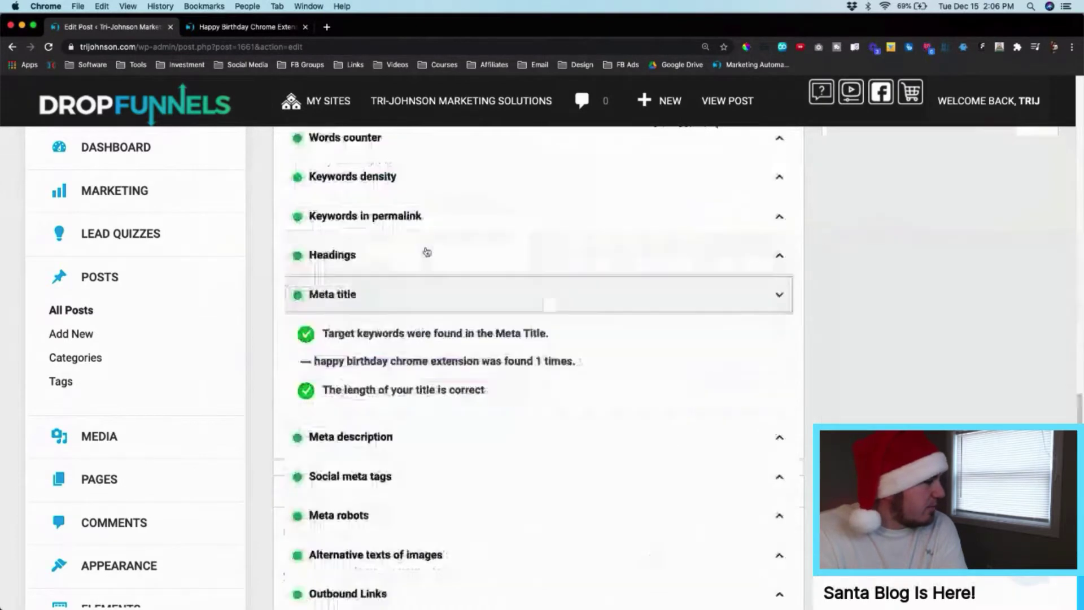
click(435, 252)
click(459, 259)
click(451, 294)
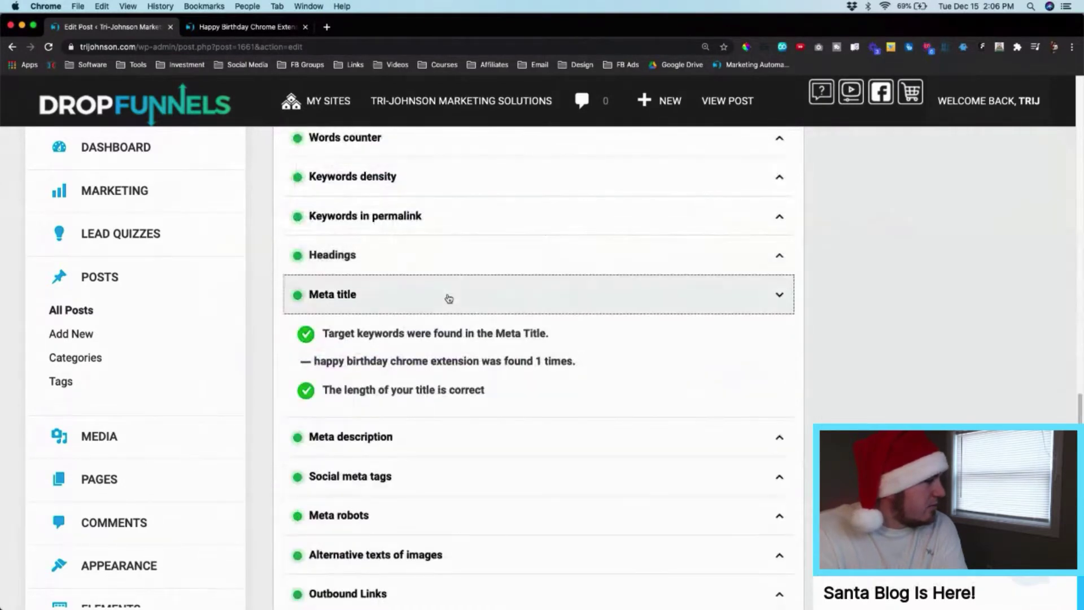
- Expand the Meta description check, compare it with the SEO meta description and snippet preview, and collapse it
click(442, 330)
scroll(561, 310, up, 5)
scroll(562, 311, up, 12)
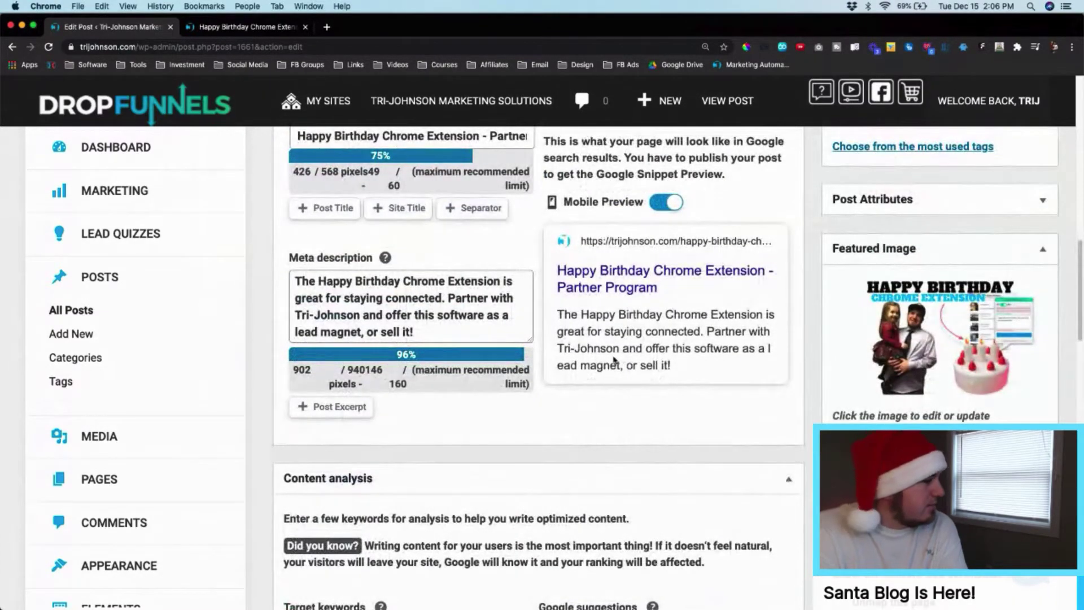
scroll(614, 360, down, 15)
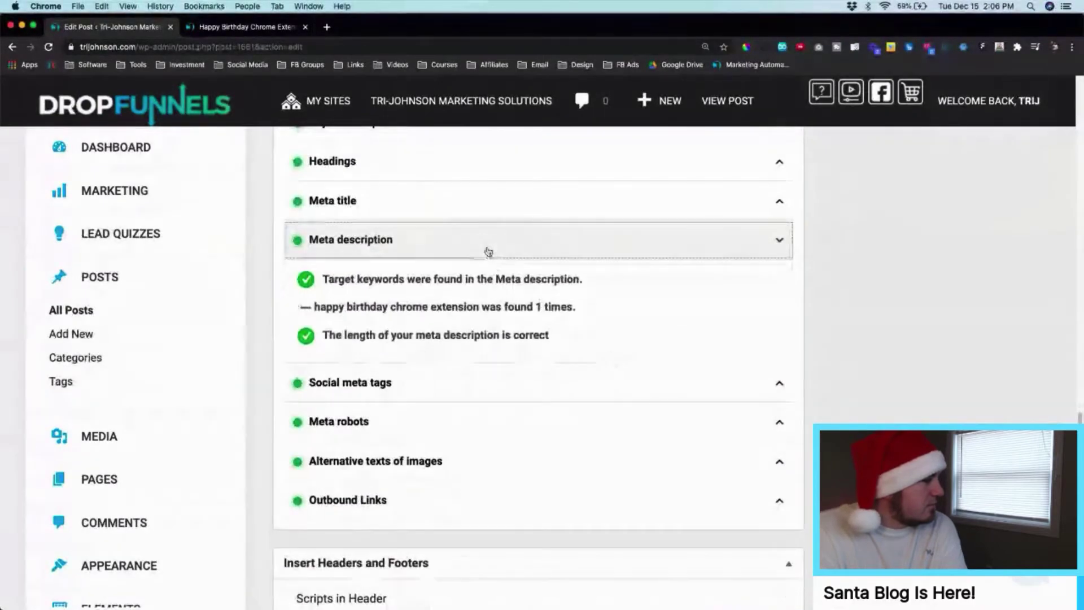
click(488, 252)
- Expand the Social meta tags check and read its Open Graph title, description, image, URL and site name entries
click(462, 279)
scroll(564, 416, down, 3)
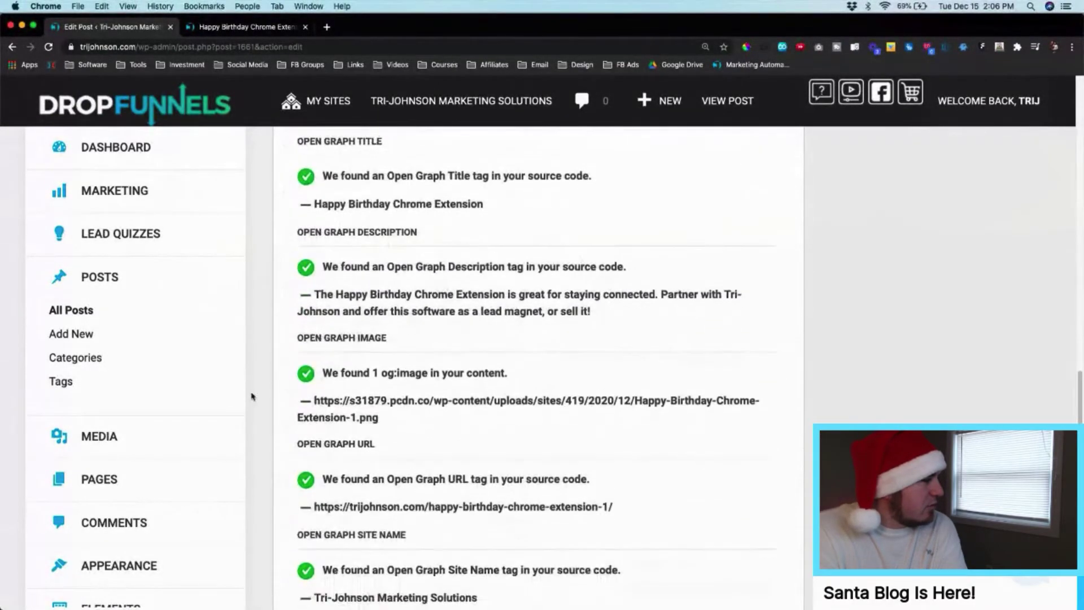
scroll(615, 367, down, 3)
scroll(614, 367, up, 15)
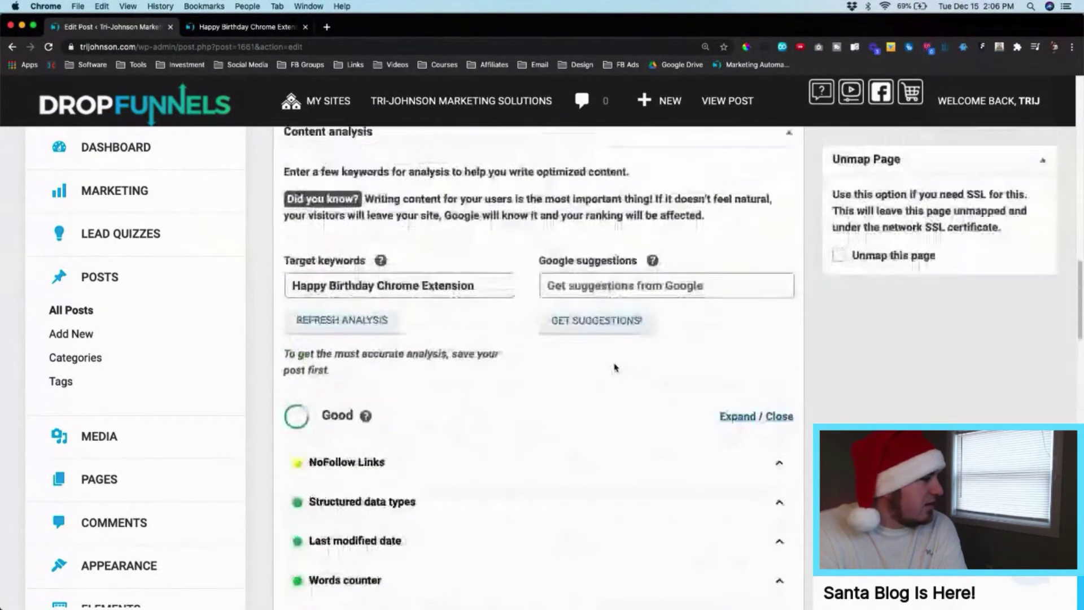
scroll(613, 386, up, 5)
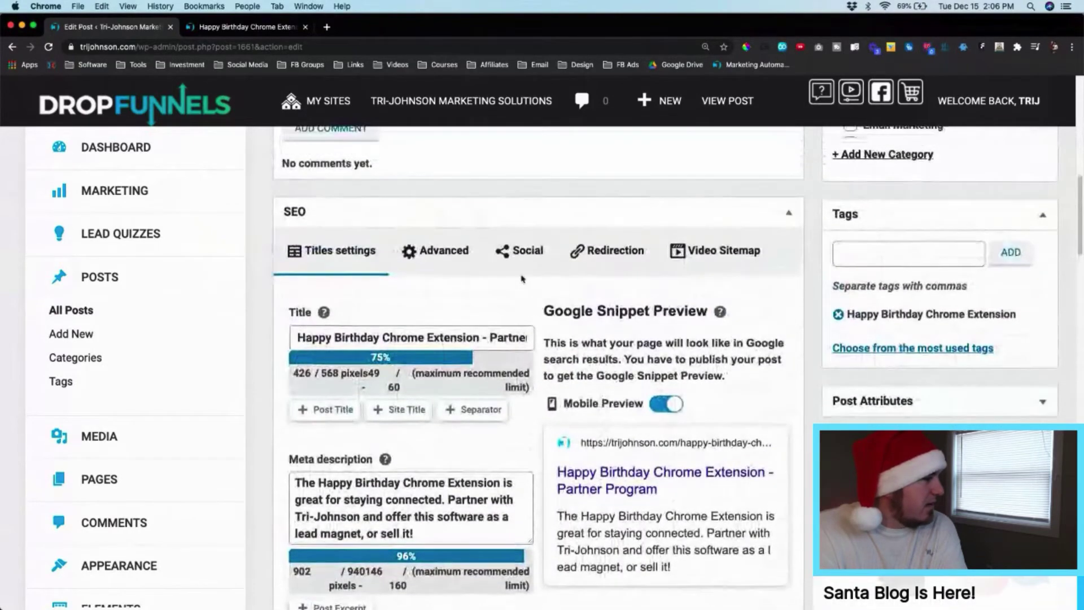
- Review the Facebook and Twitter titles, descriptions, thumbnails and Facebook Preview in the post's Social SEO settings
click(517, 261)
scroll(517, 261, down, 5)
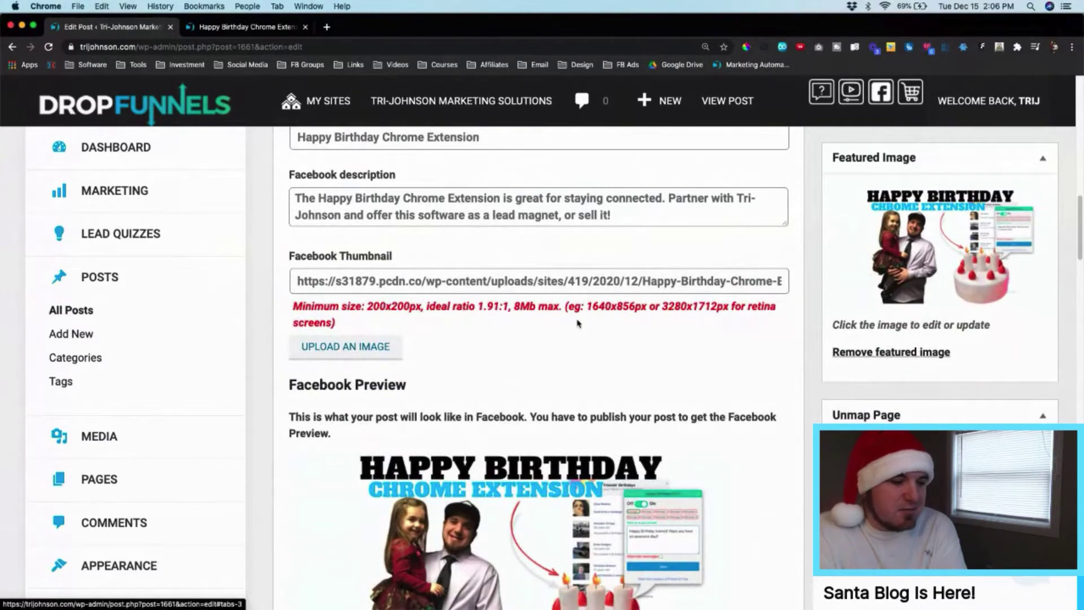
scroll(577, 323, down, 5)
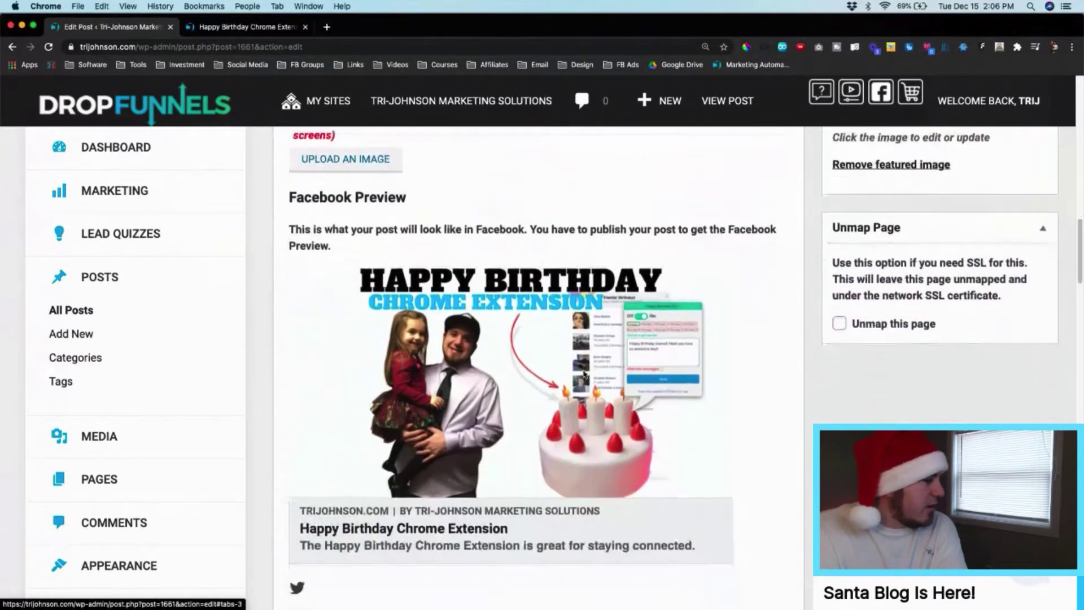
scroll(524, 318, down, 4)
scroll(523, 309, up, 4)
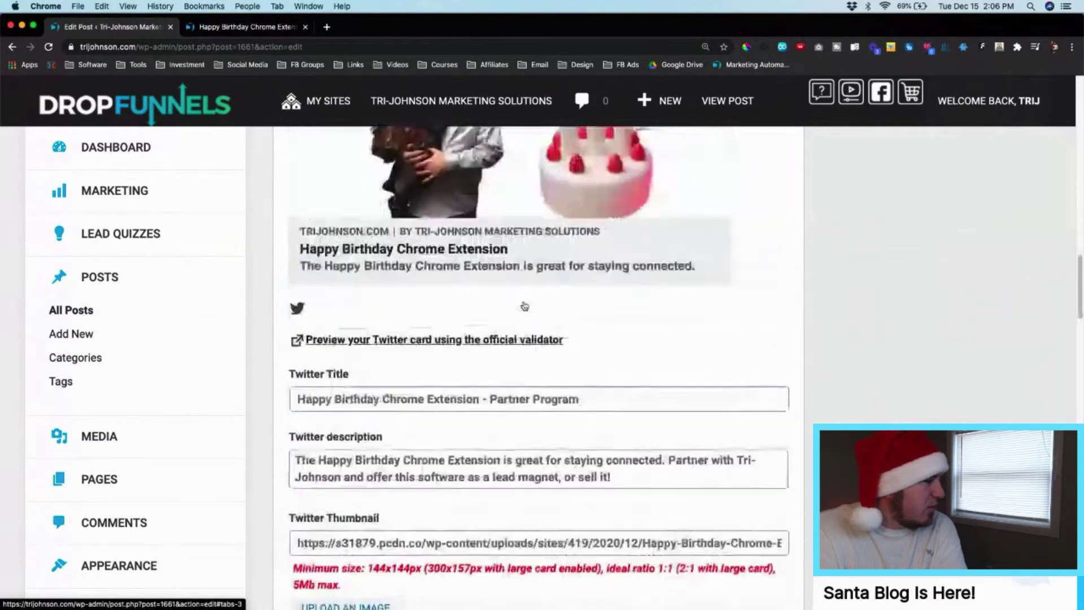
scroll(534, 256, up, 2)
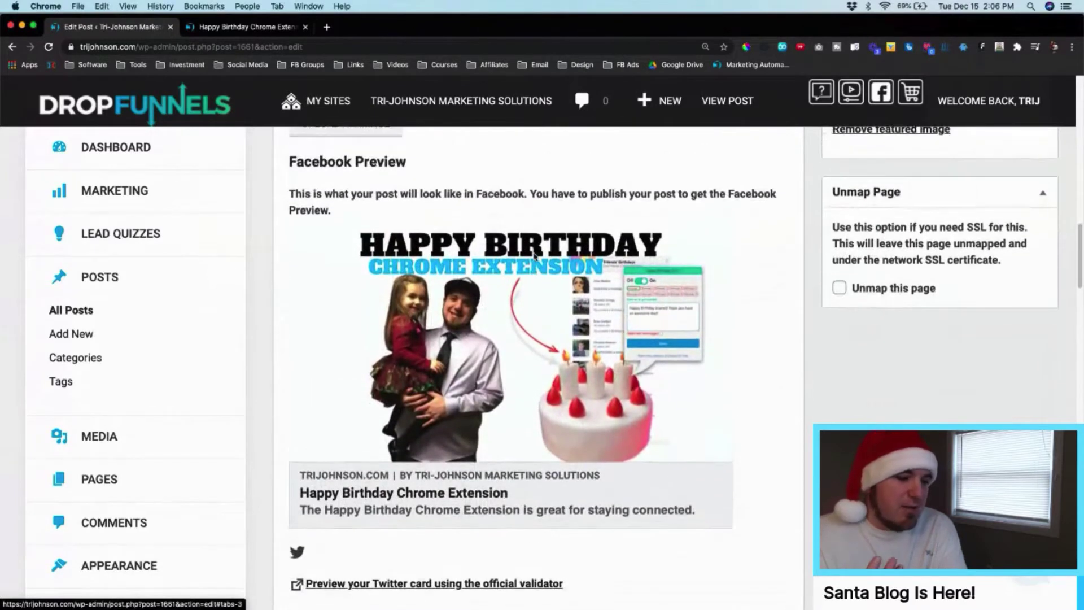
scroll(534, 255, up, 5)
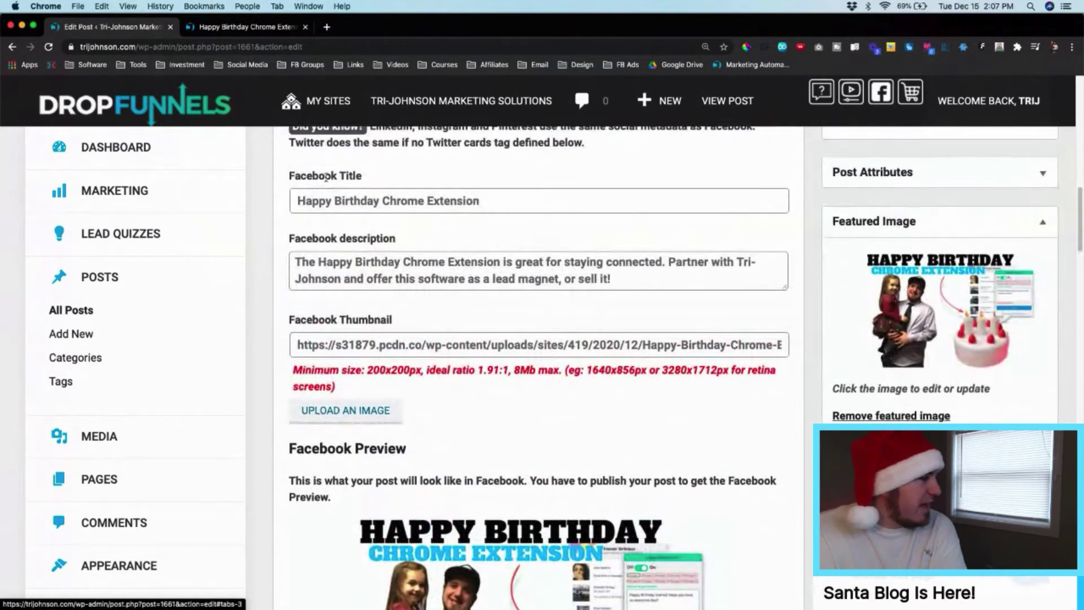
scroll(328, 225, down, 9)
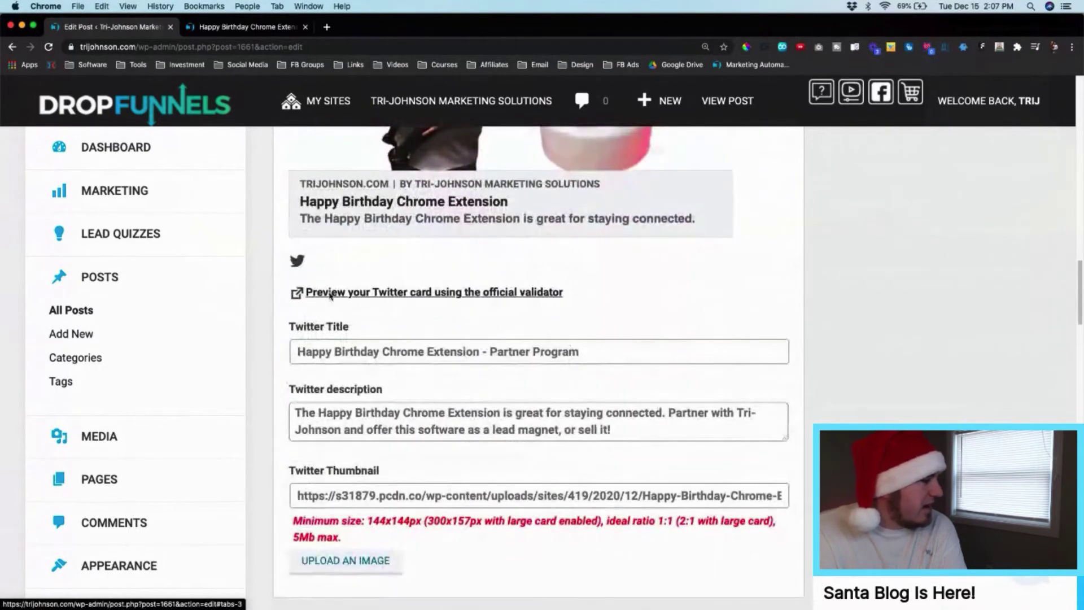
scroll(508, 293, up, 10)
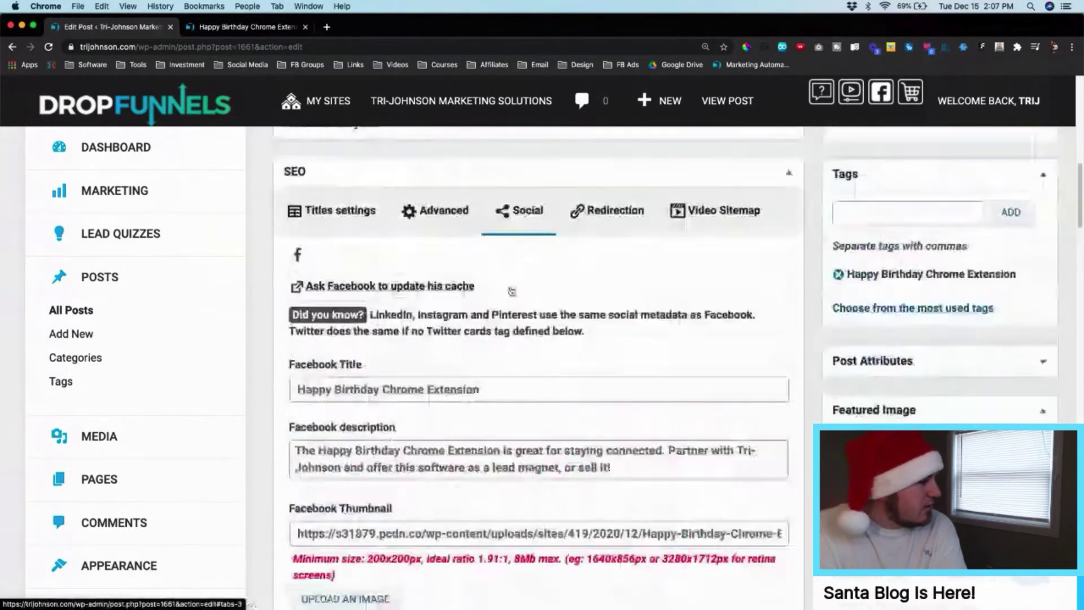
scroll(512, 292, up, 2)
- Return the SEO section to Titles settings and collapse the Social meta tags check in the content analysis
click(364, 345)
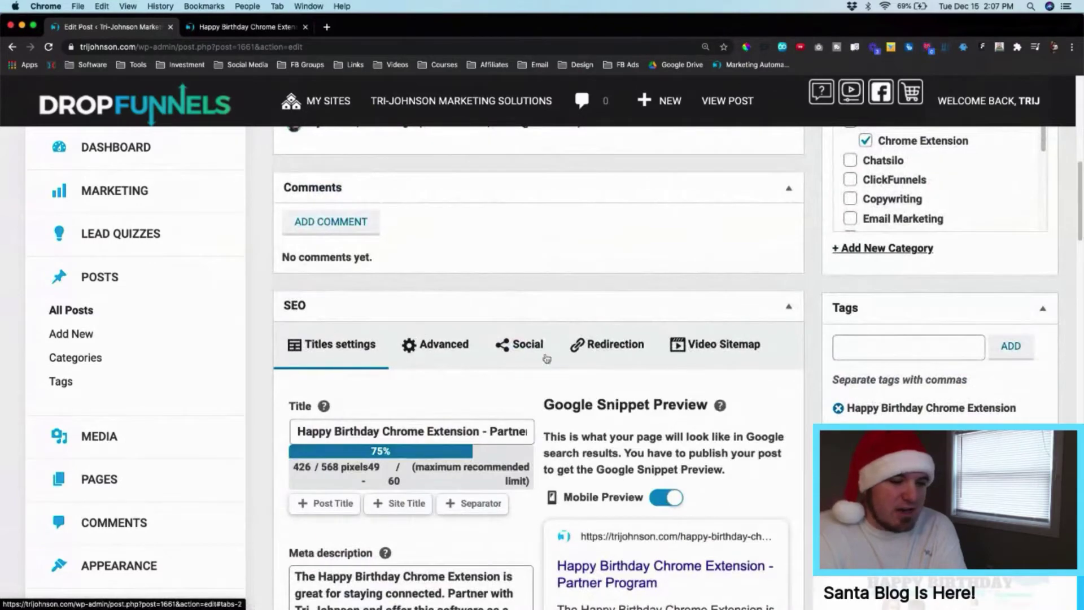
scroll(598, 480, down, 15)
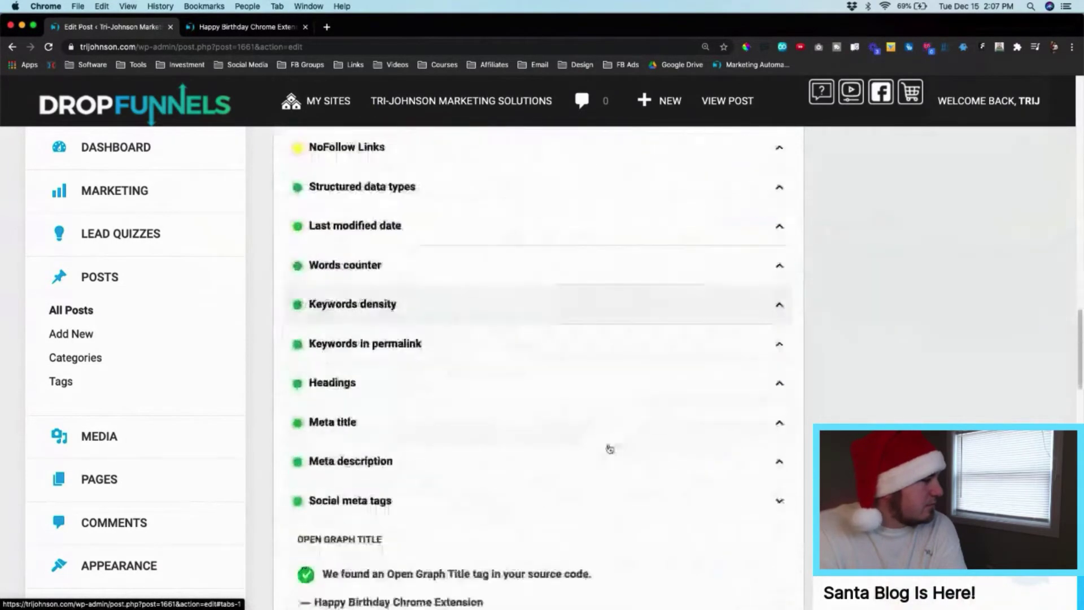
scroll(610, 448, down, 5)
scroll(492, 215, up, 1)
click(479, 161)
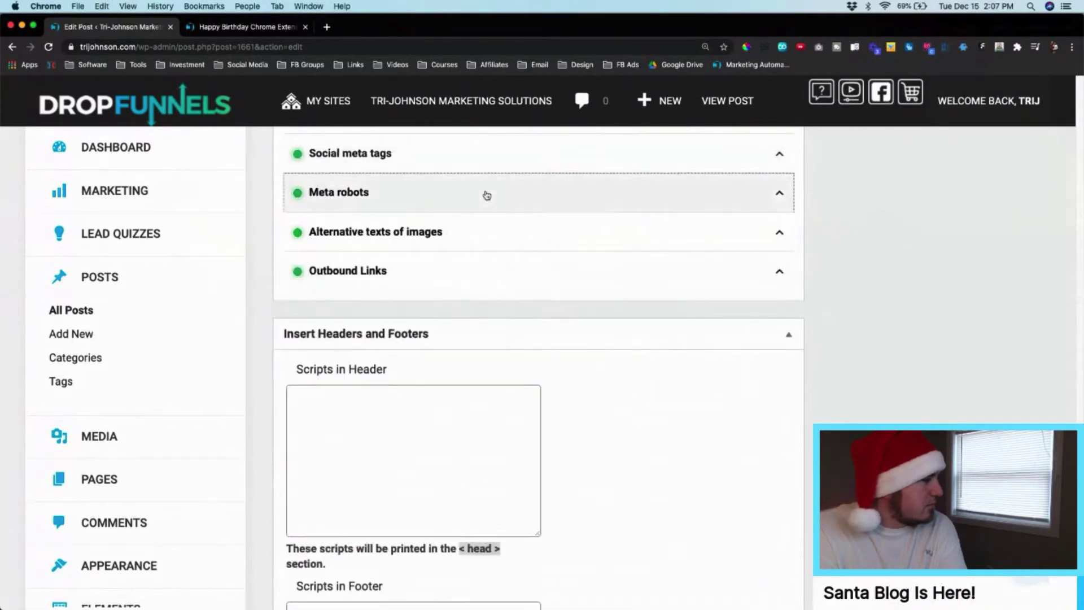
- Read the indexing directives in the Meta robots check, collapse it, and expand Alternative texts of images
click(487, 195)
scroll(397, 205, down, 1)
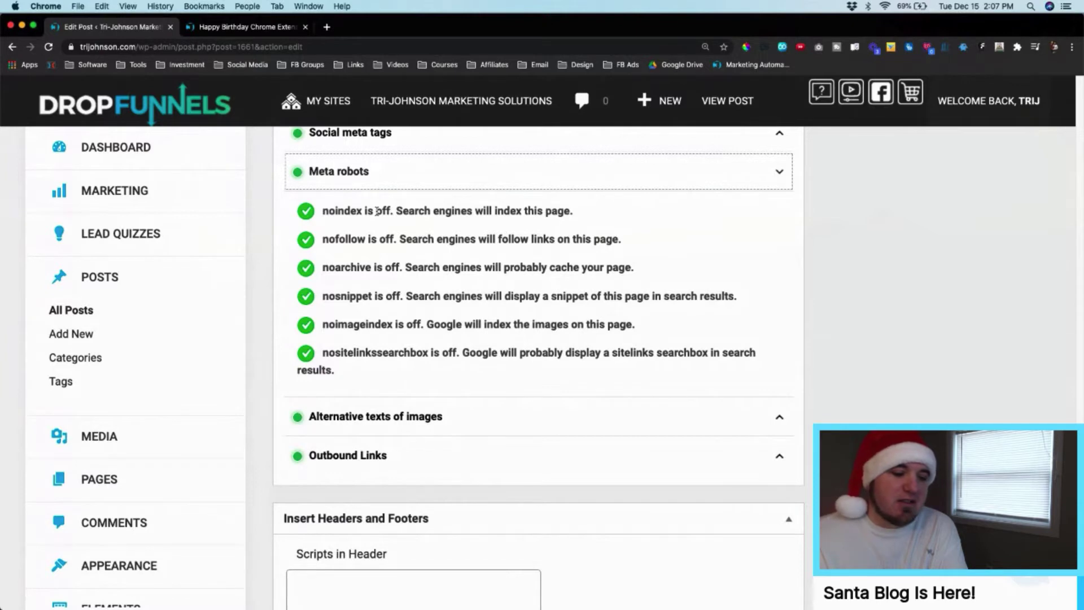
click(378, 174)
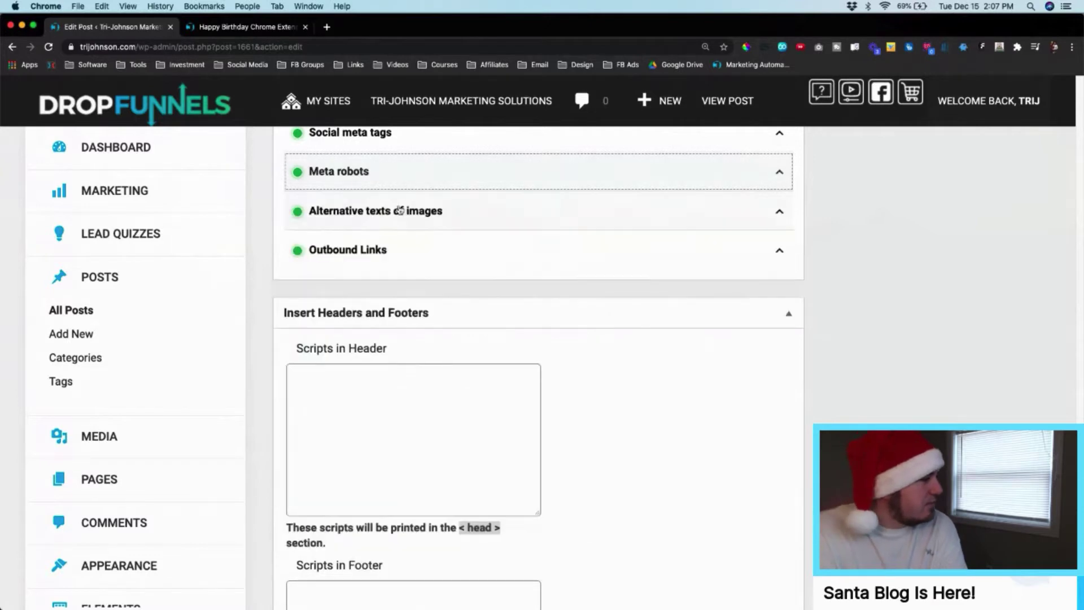
click(399, 210)
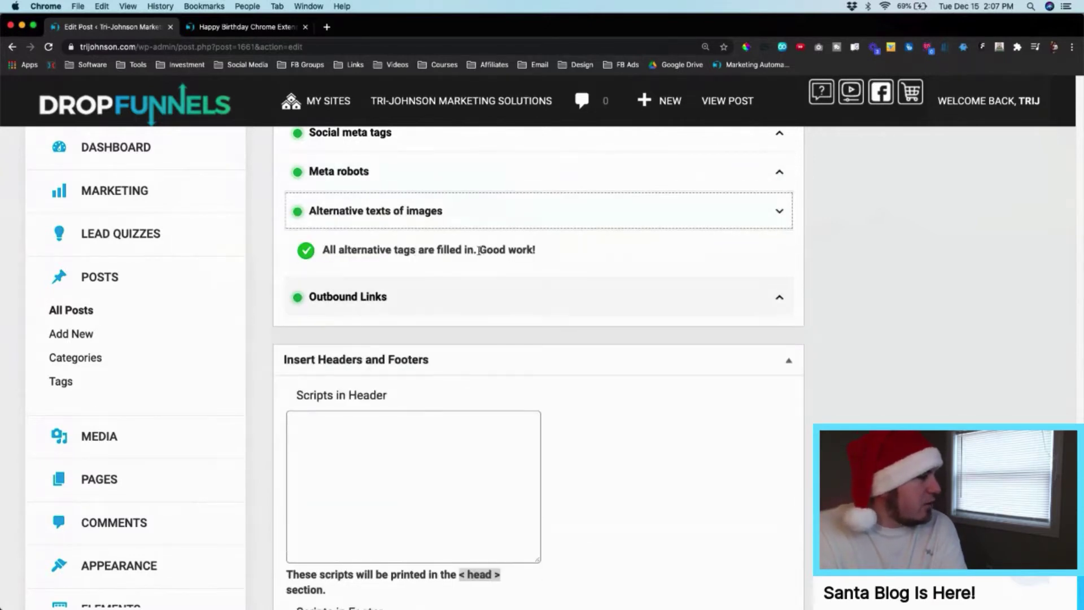
- Open the published Happy Birthday post in the page builder and bring up the thank-you GIF photo's media library details
scroll(565, 258, up, 2)
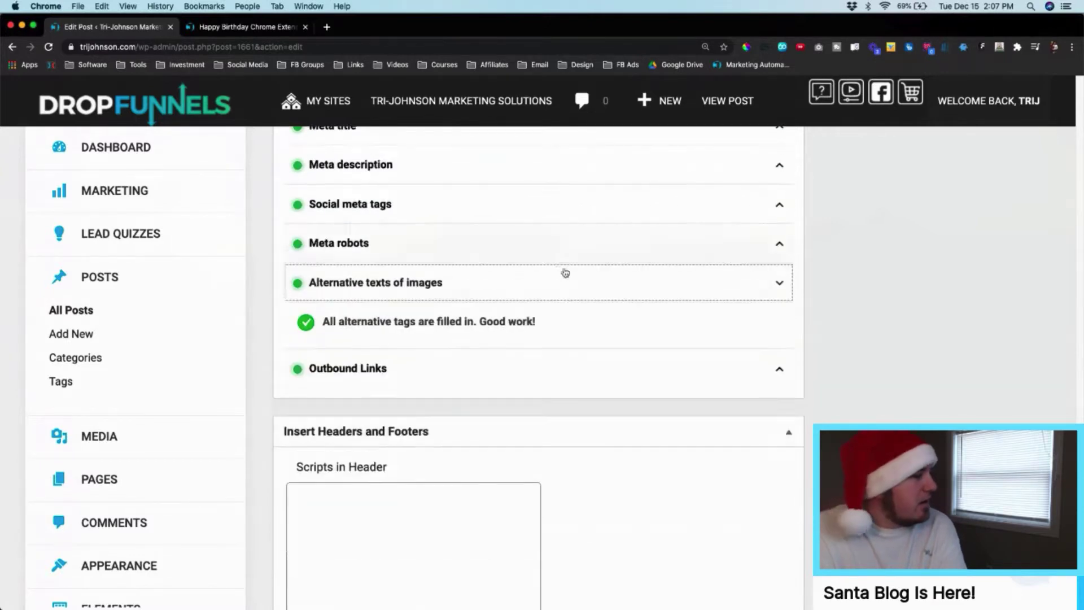
click(266, 29)
scroll(309, 287, down, 20)
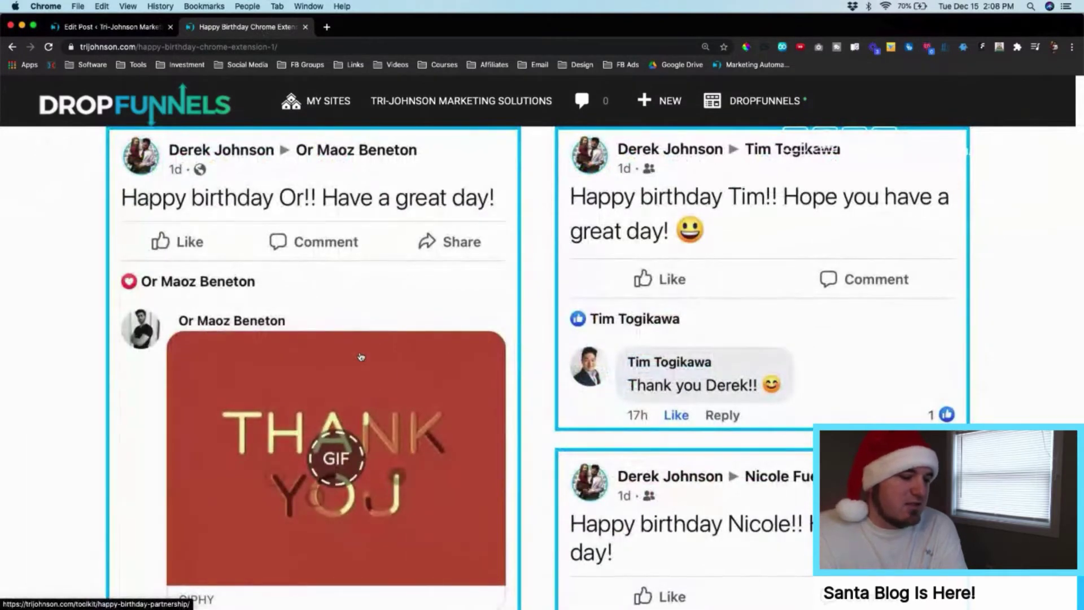
click(738, 108)
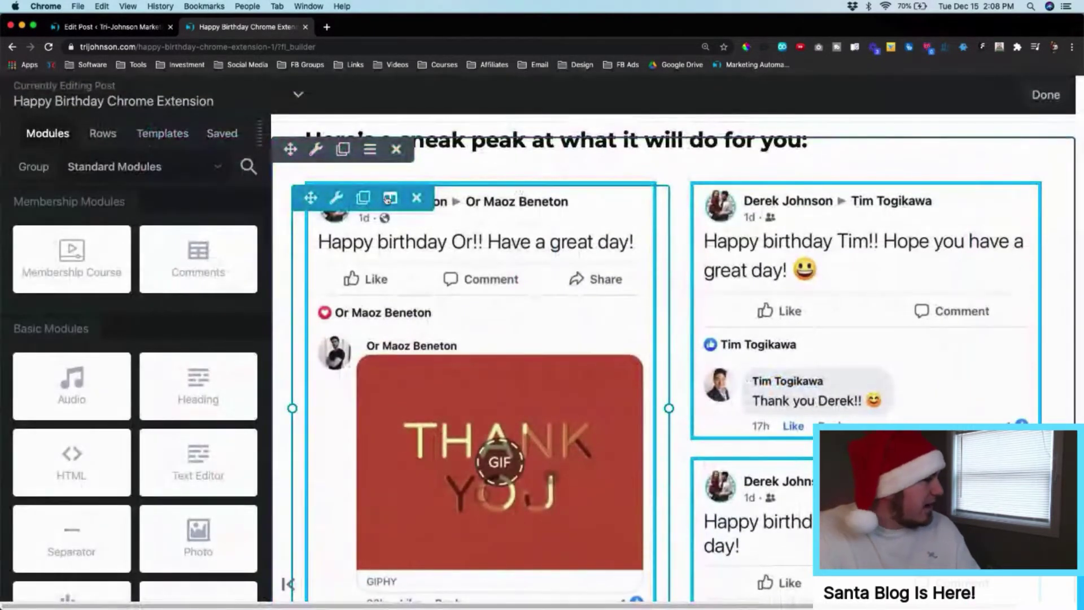
click(338, 197)
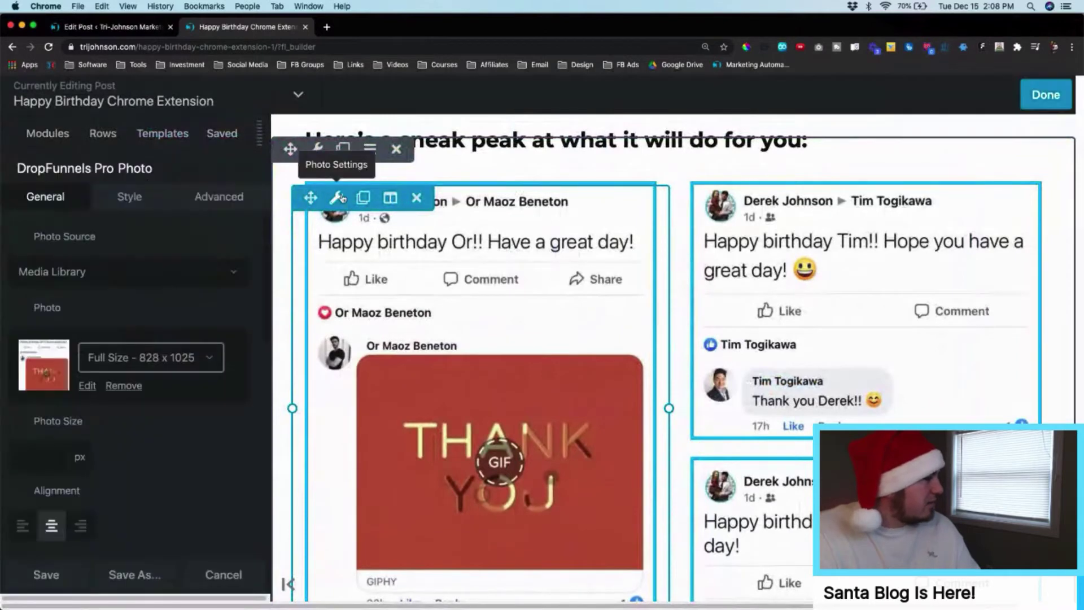
click(87, 386)
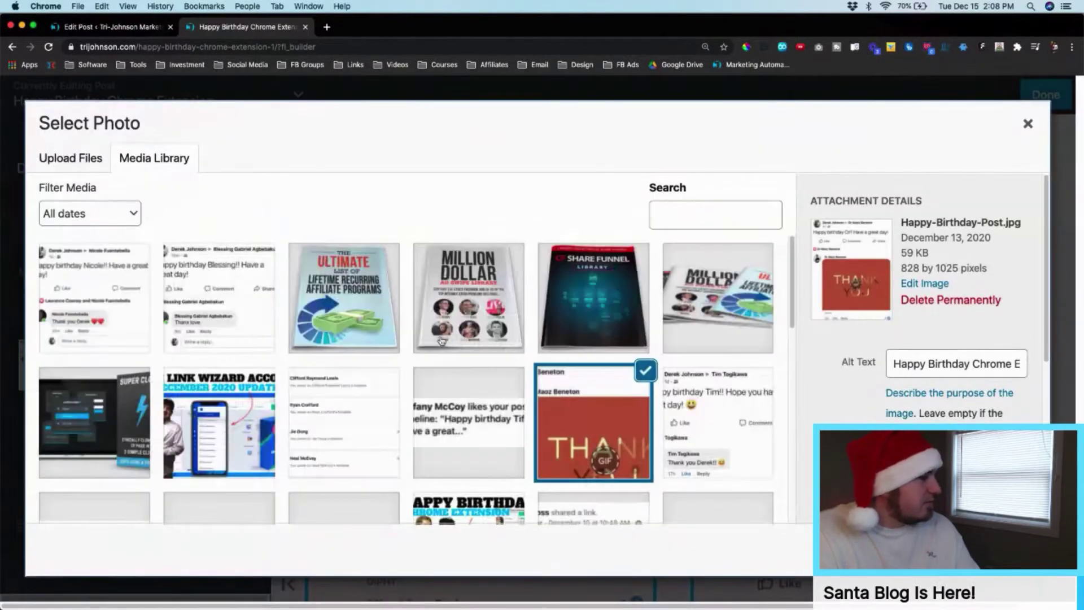
- Examine the full alt text of Happy-Birthday-Post.jpg in the attachment details, and close the photo selection without changes
drag(906, 361, 1033, 370)
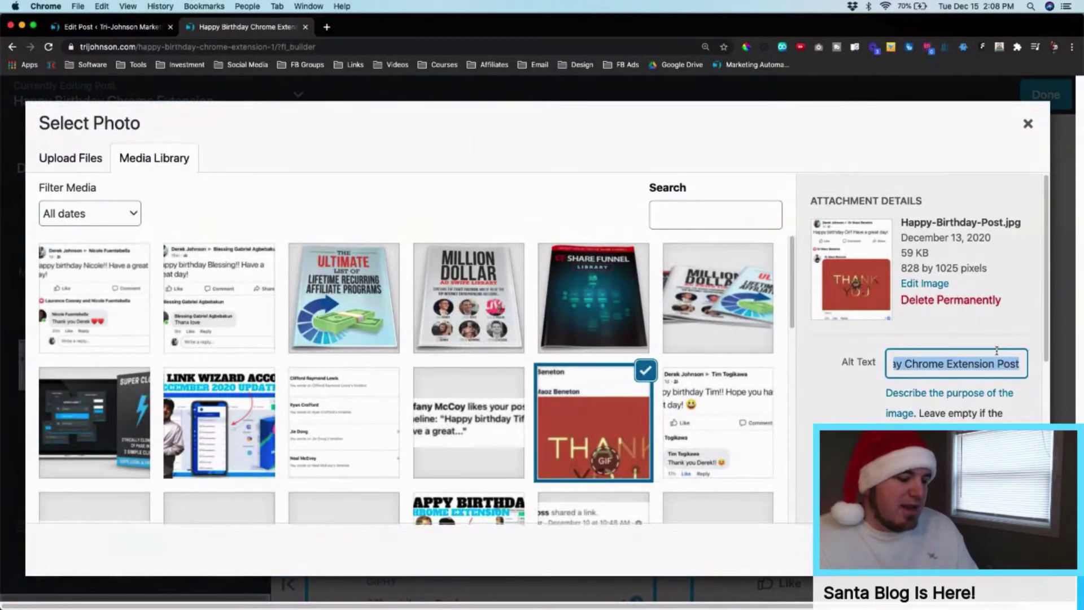
click(973, 354)
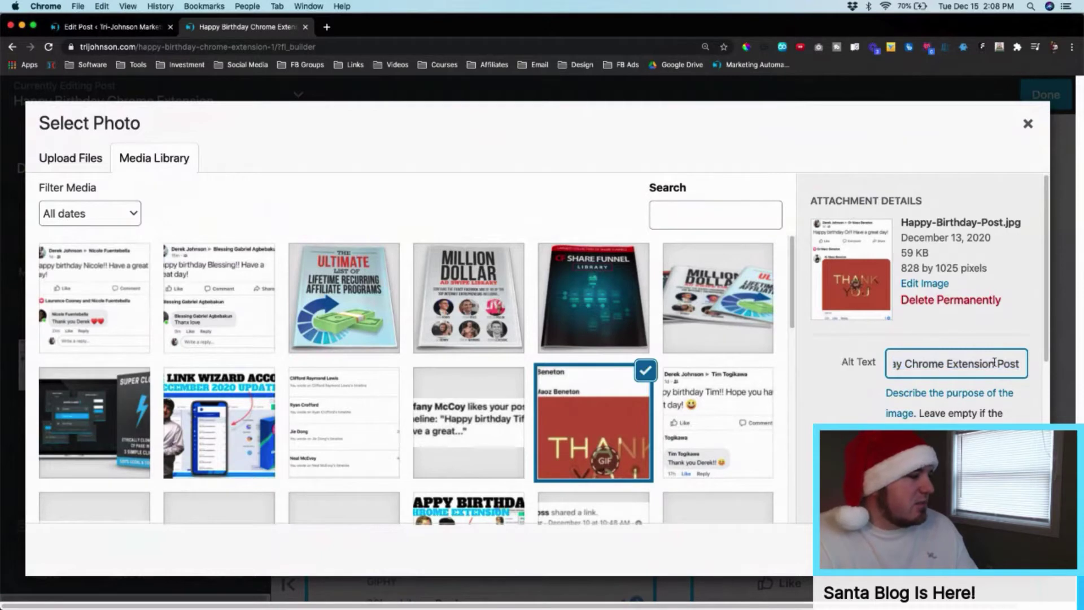
drag(983, 363, 824, 355)
double_click(899, 361)
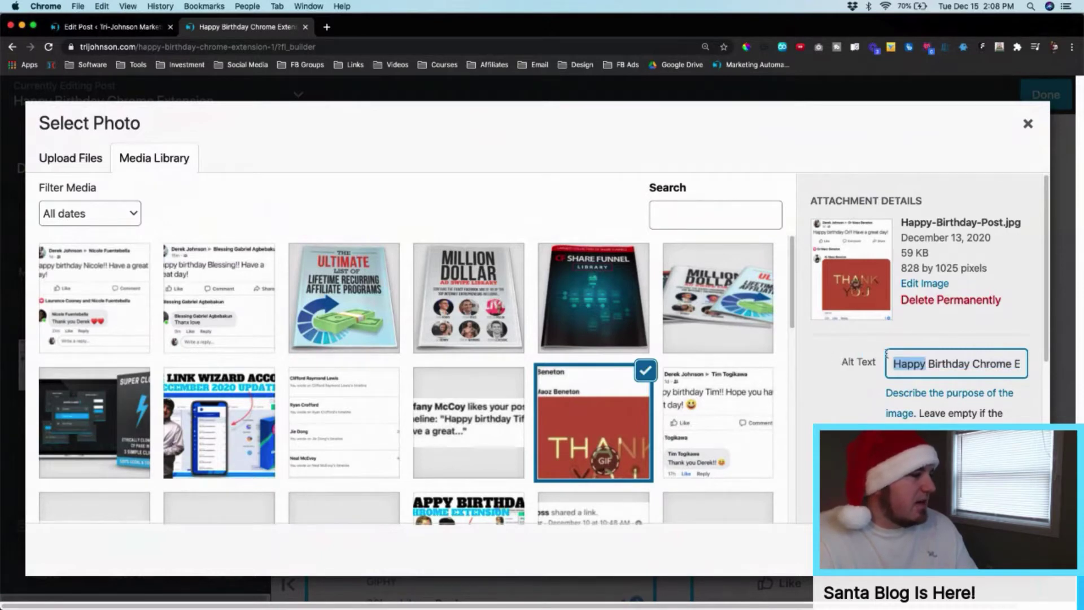
click(946, 353)
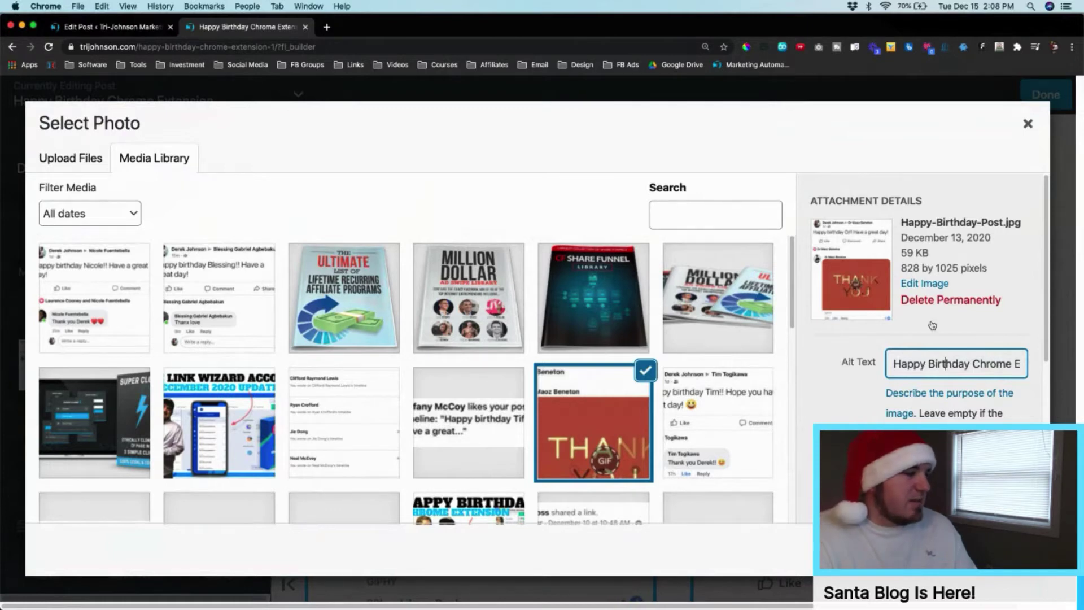
triple_click(923, 361)
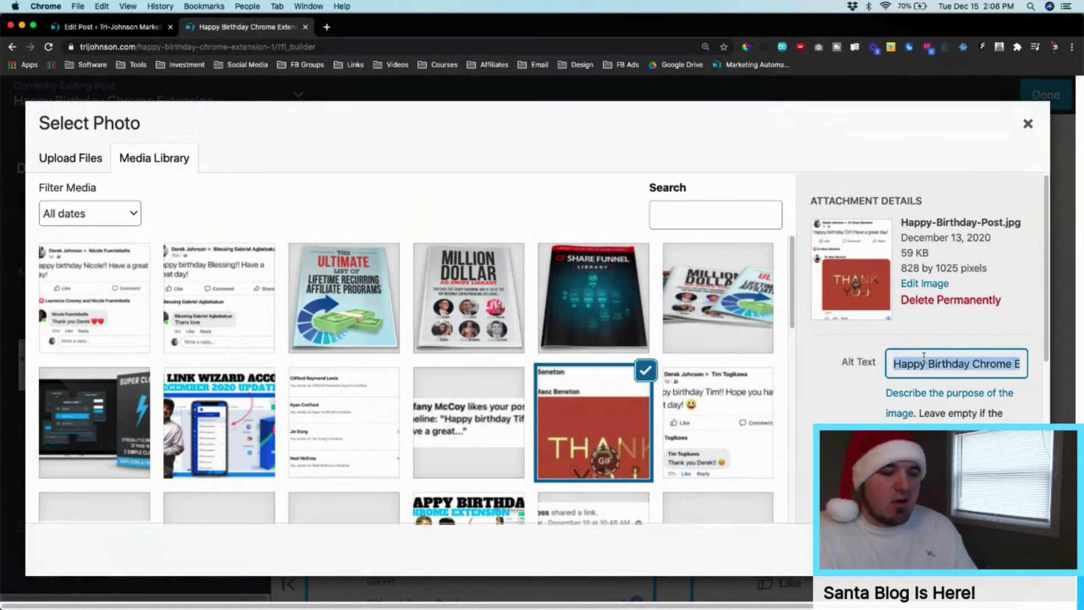
click(924, 357)
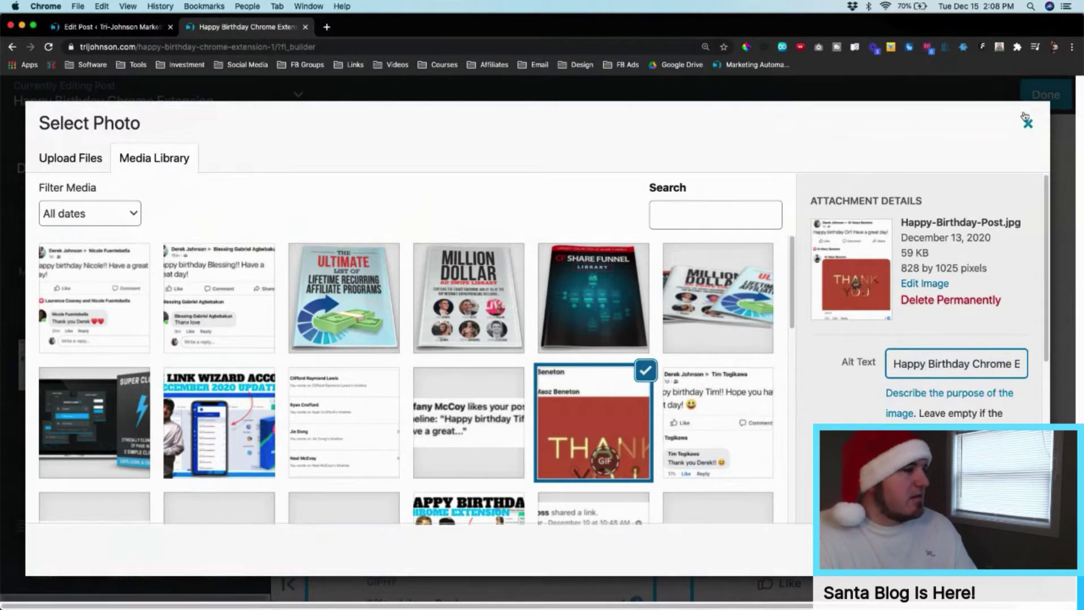
click(1027, 123)
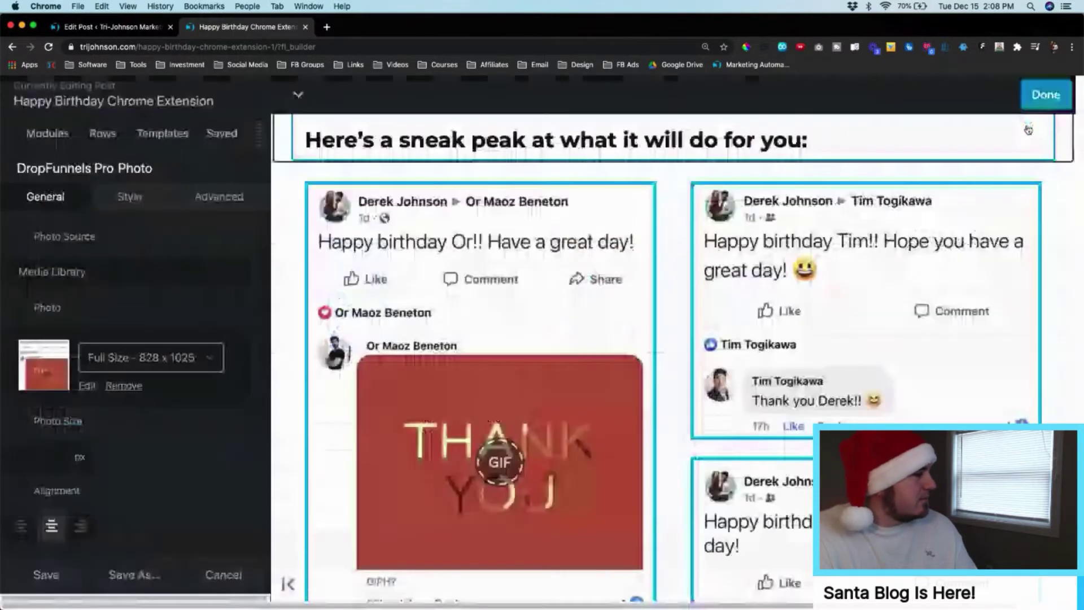
- Return to the post's content analysis, collapse Alternative texts of images, and expand Outbound Links to read its list
click(109, 32)
click(426, 281)
click(412, 336)
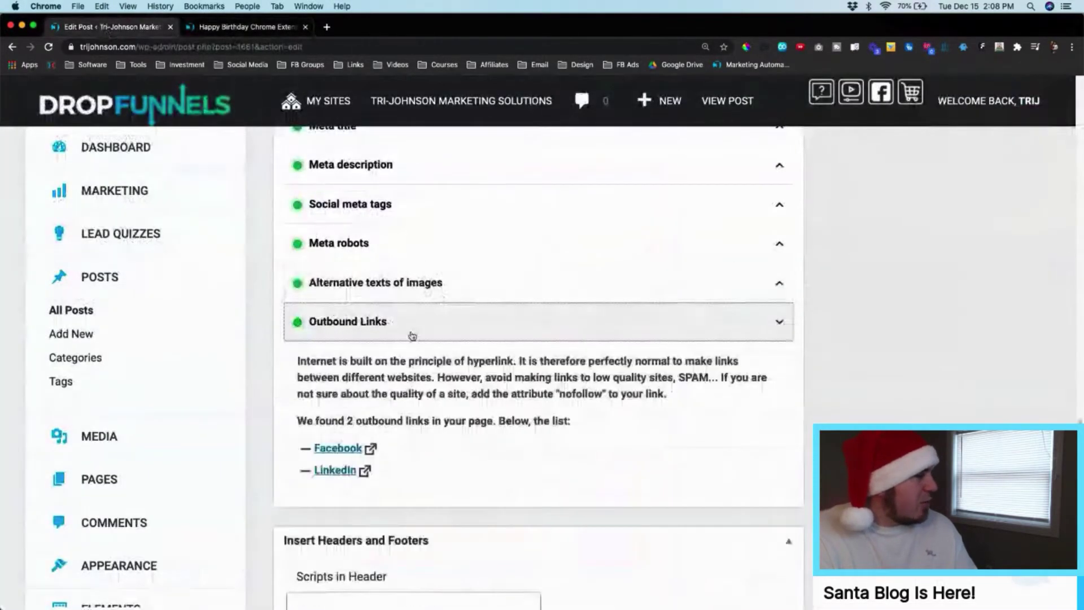
scroll(473, 381, down, 1)
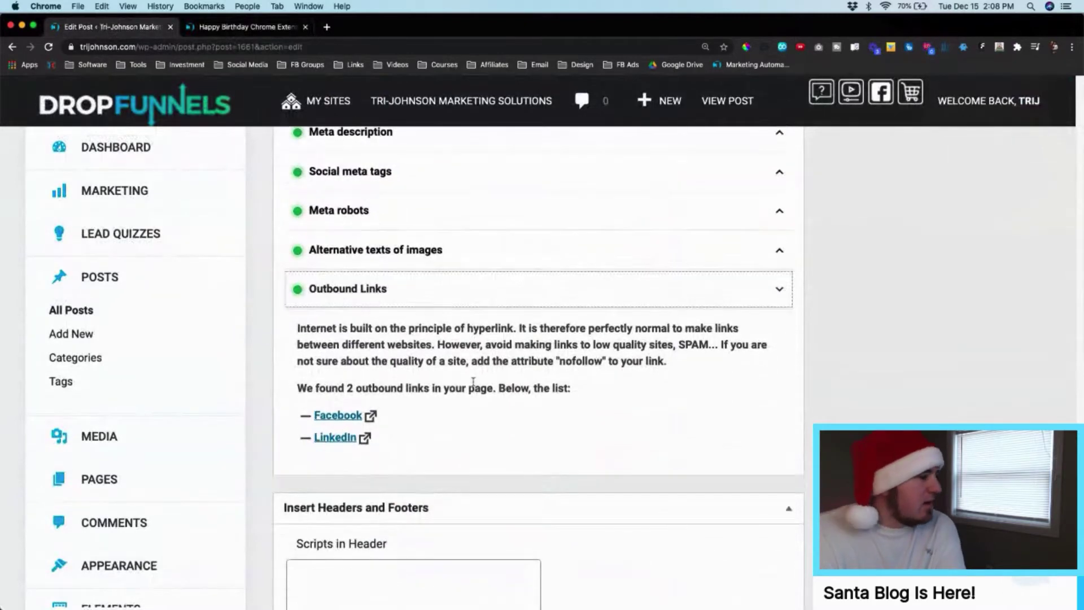
scroll(473, 381, down, 1)
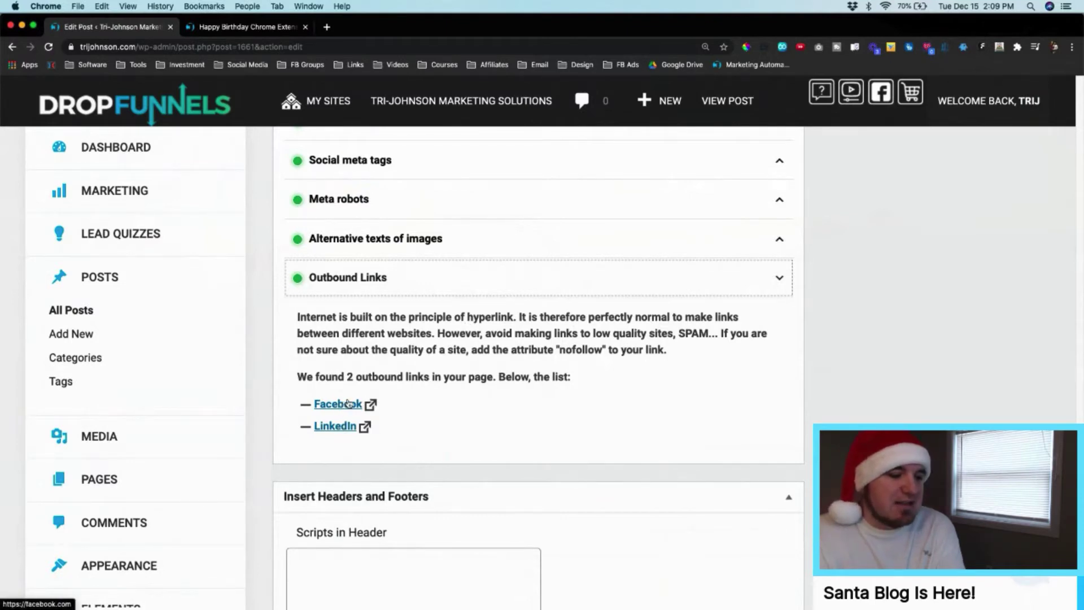
- Leave the page builder by discarding the unpublished changes, and reset the page zoom to its default
click(240, 26)
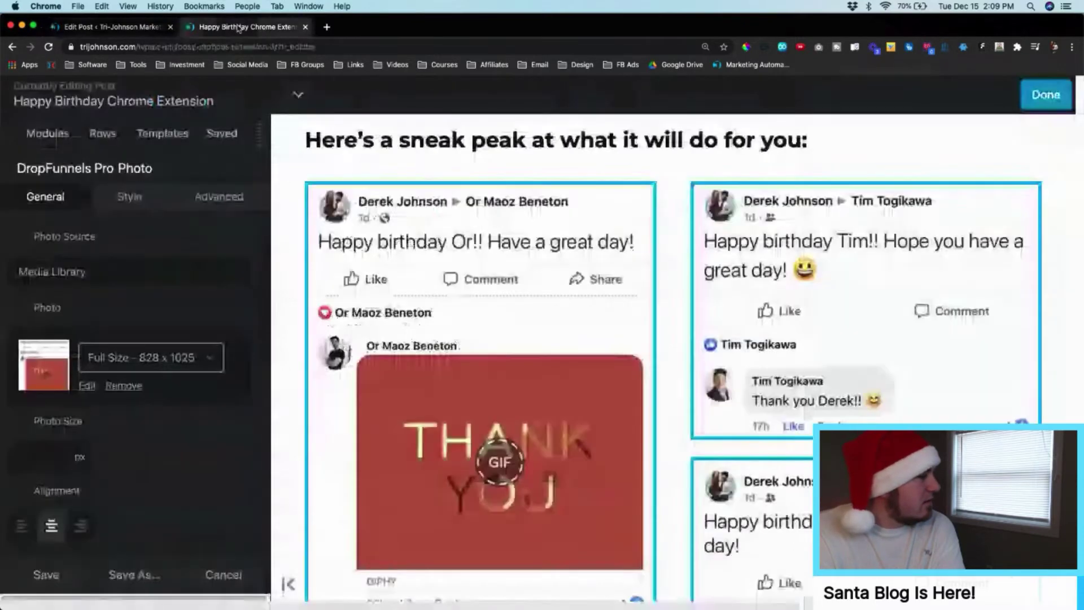
click(1043, 97)
click(793, 97)
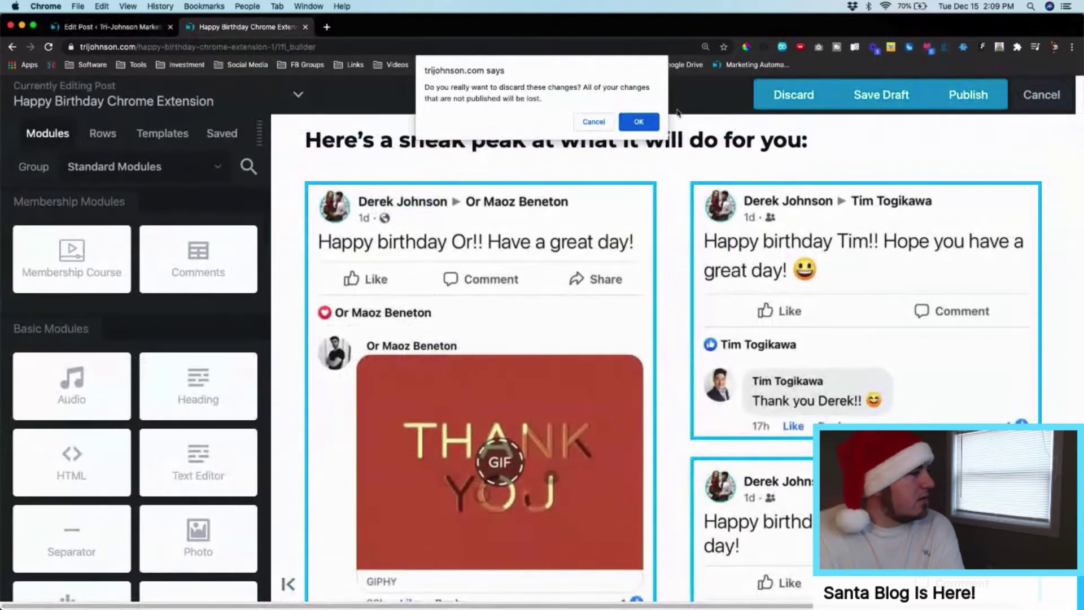
click(639, 122)
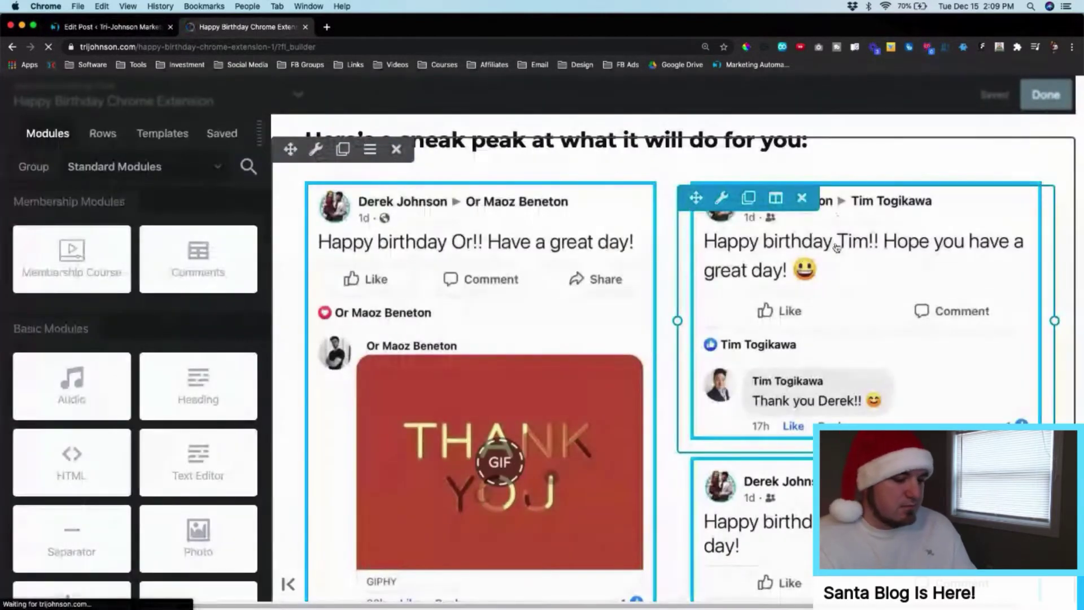
key(super+0)
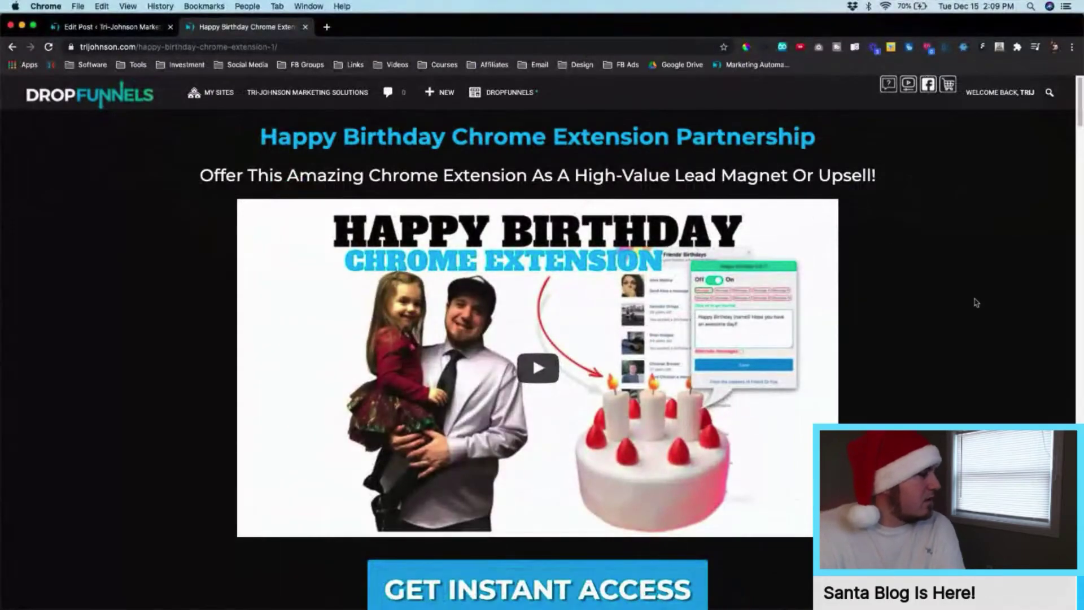
- Look through the published Happy Birthday Chrome Extension post from its header to the comment section and back
scroll(975, 303, down, 10)
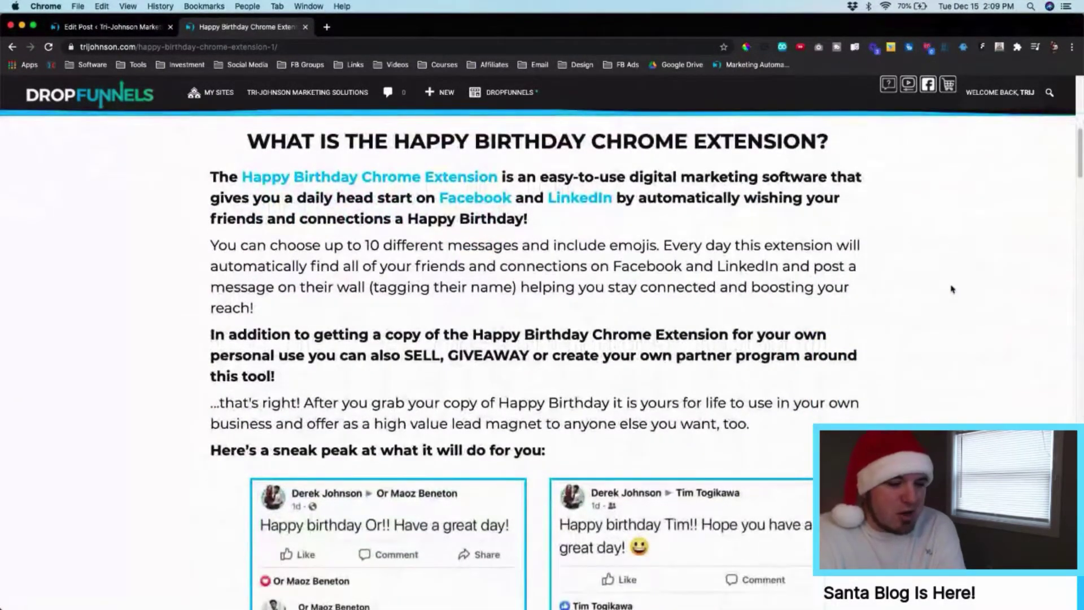
scroll(939, 282, down, 20)
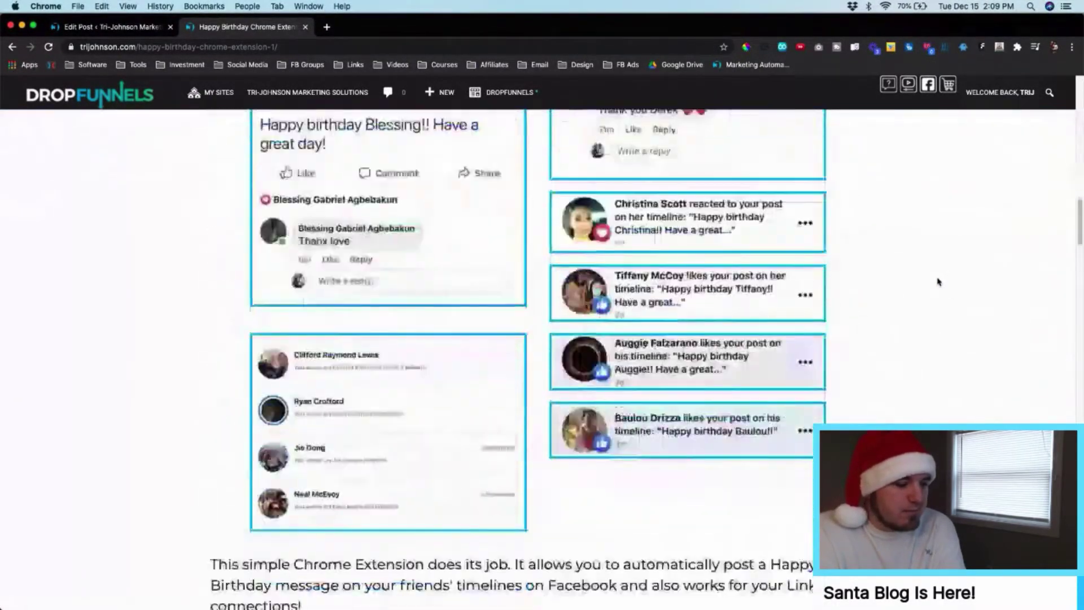
scroll(938, 282, down, 20)
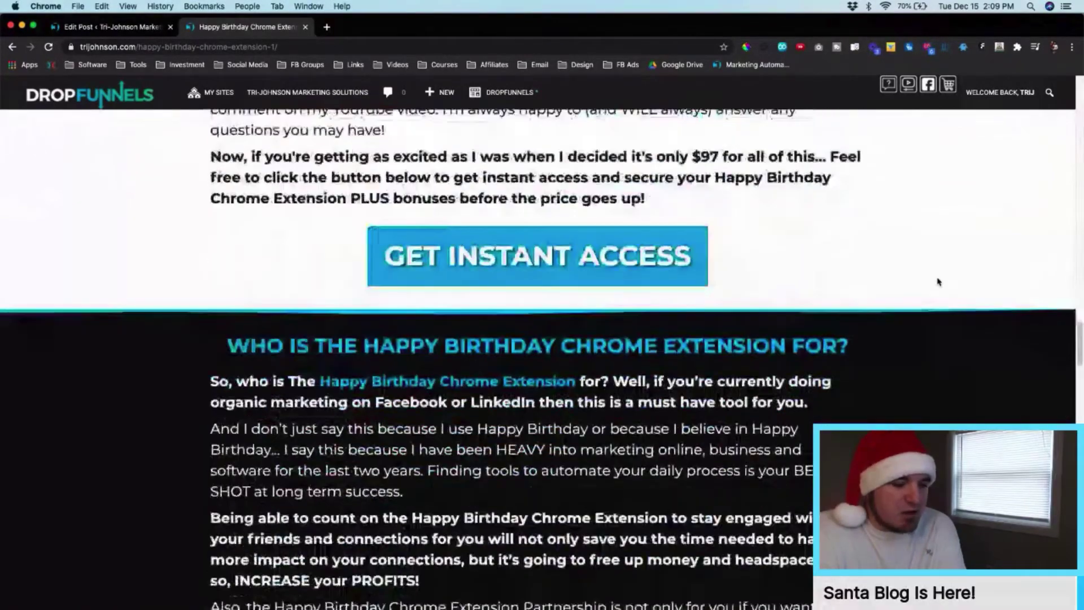
scroll(939, 282, down, 20)
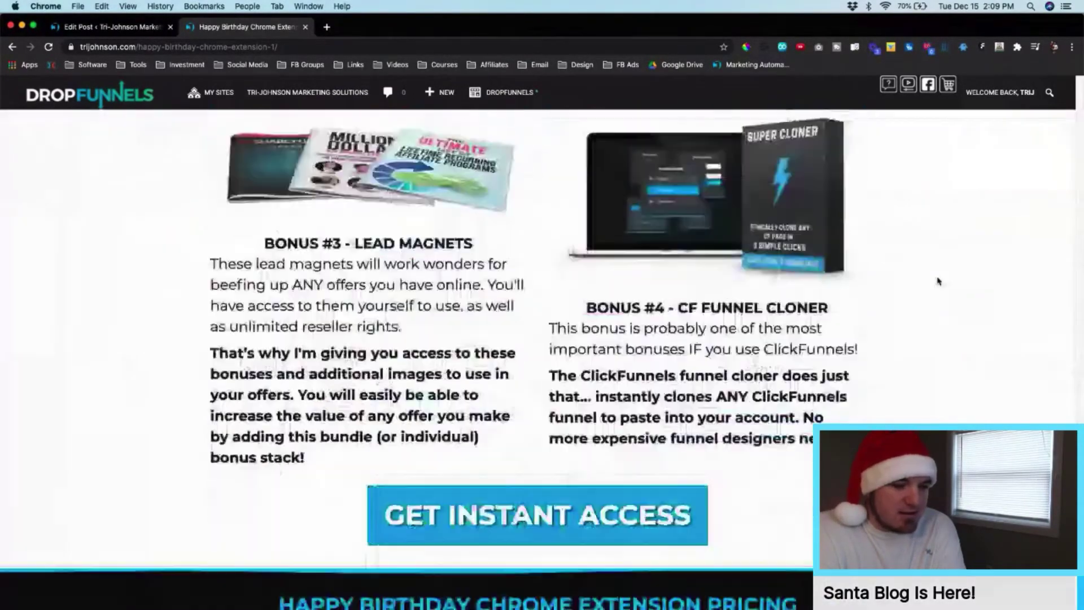
scroll(938, 282, down, 15)
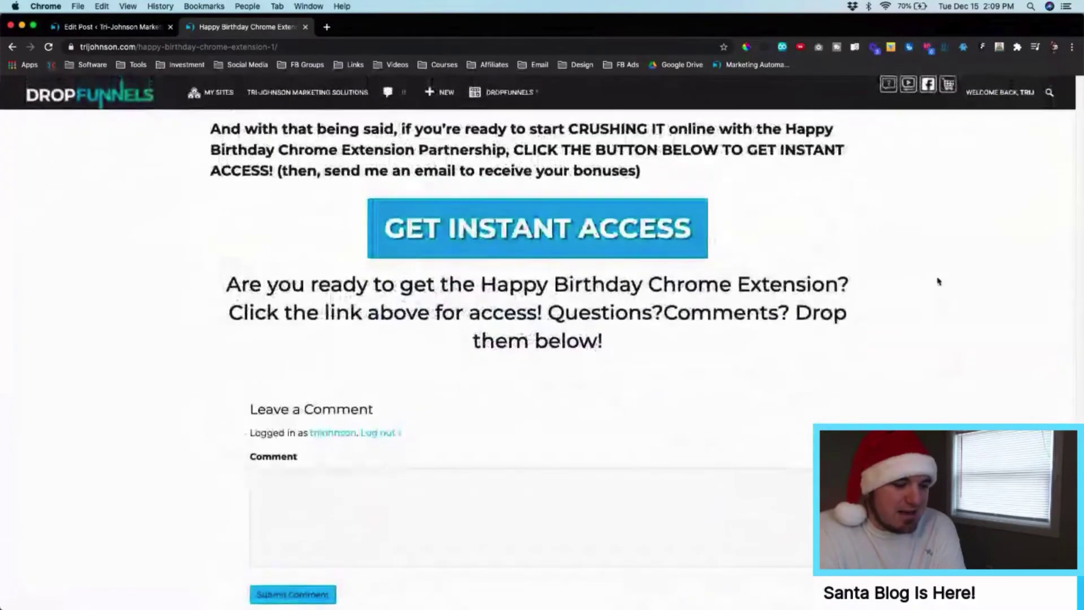
scroll(938, 281, up, 20)
scroll(938, 281, up, 20)
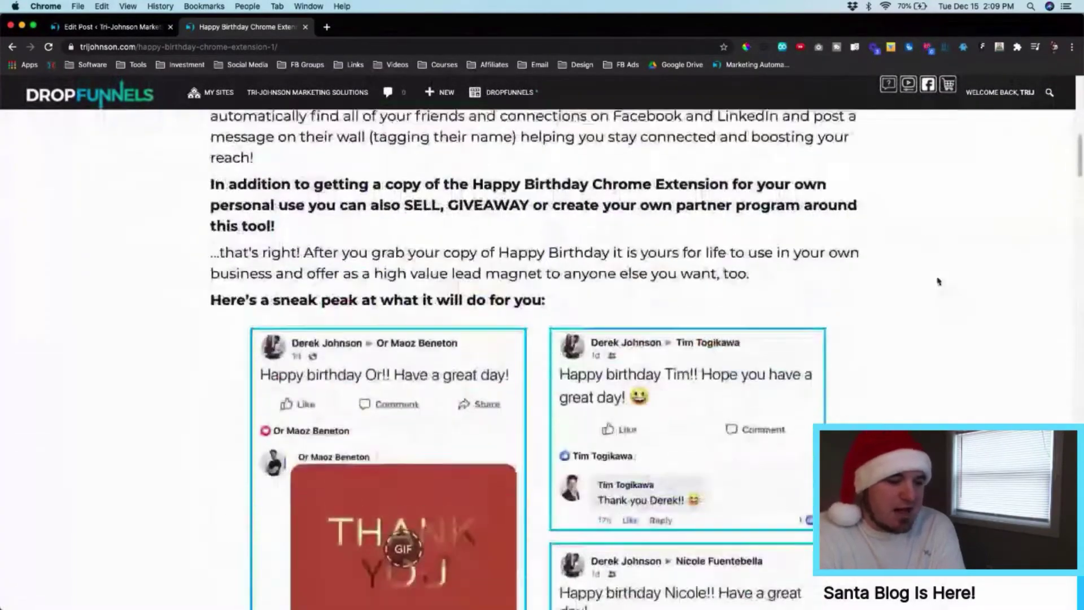
scroll(938, 281, up, 7)
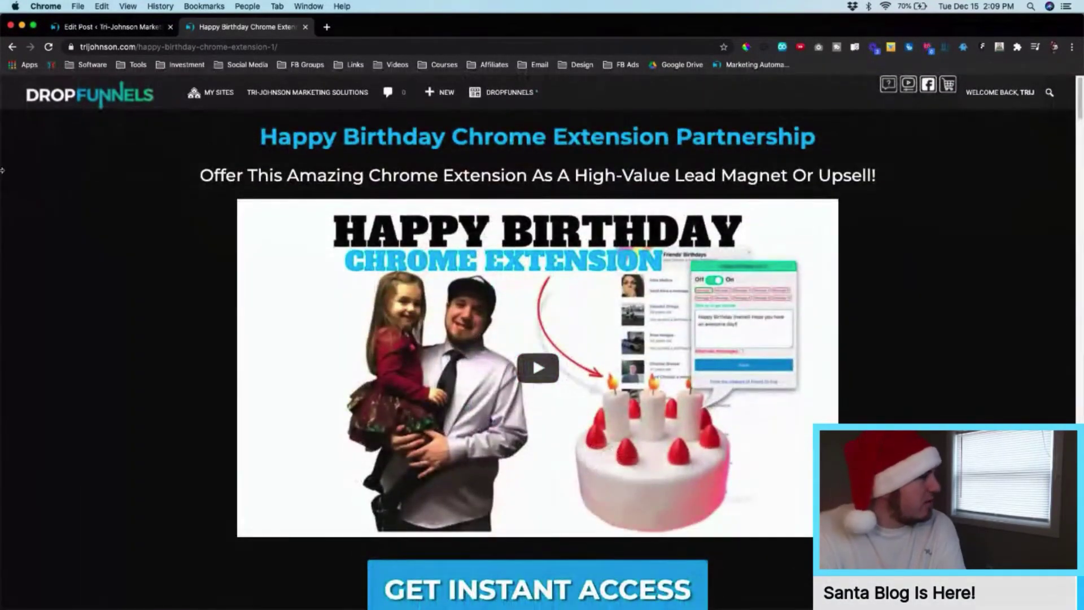
- Open the private DOME Blog Demo post for editing from the list of all posts, and check its preview
click(113, 26)
scroll(356, 197, up, 15)
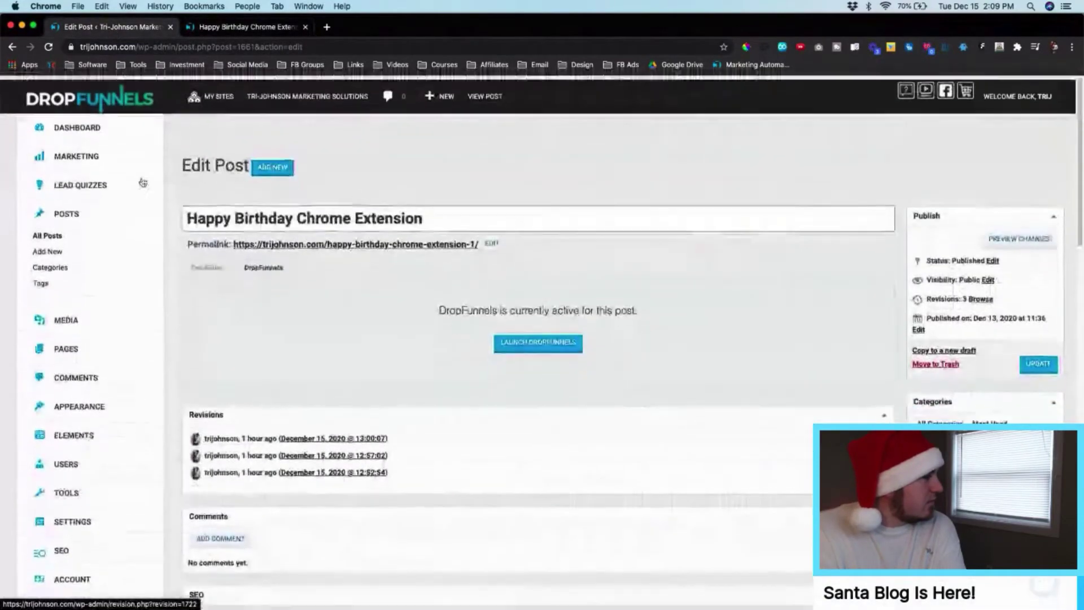
click(55, 232)
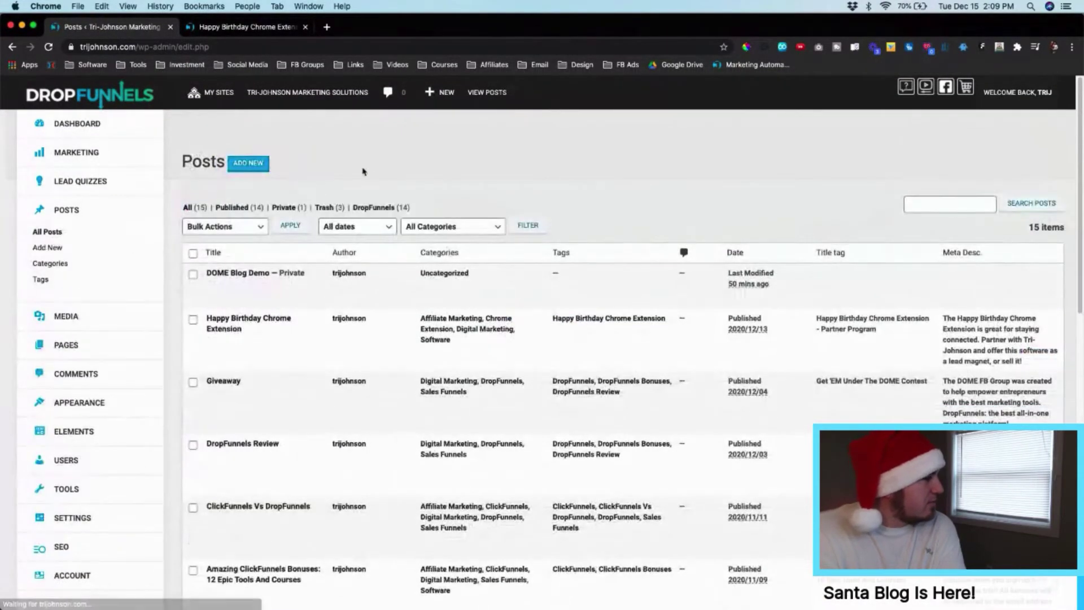
mouse_move(231, 277)
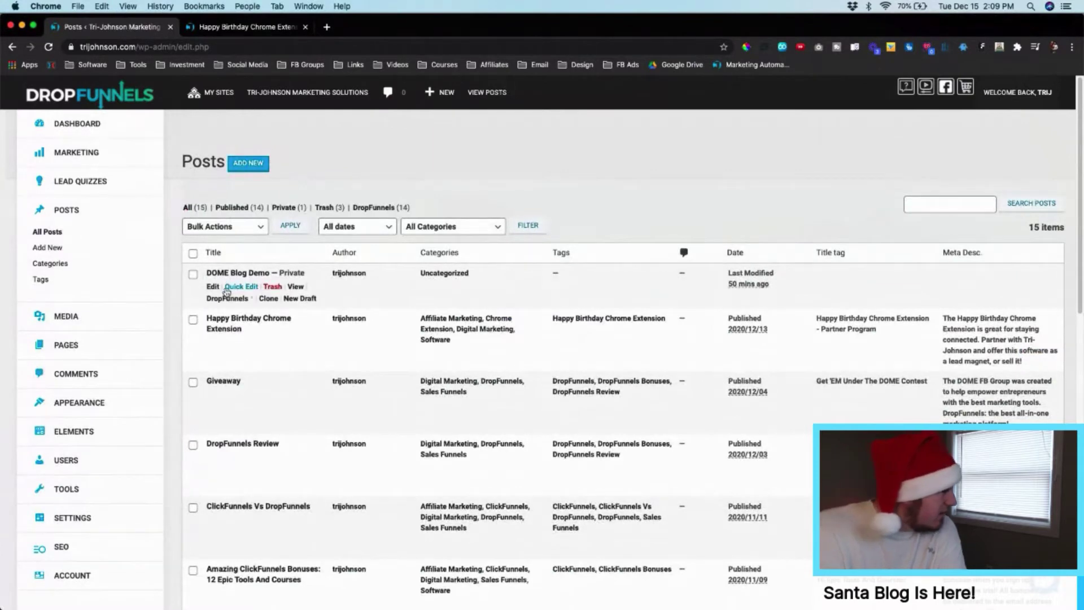
click(213, 287)
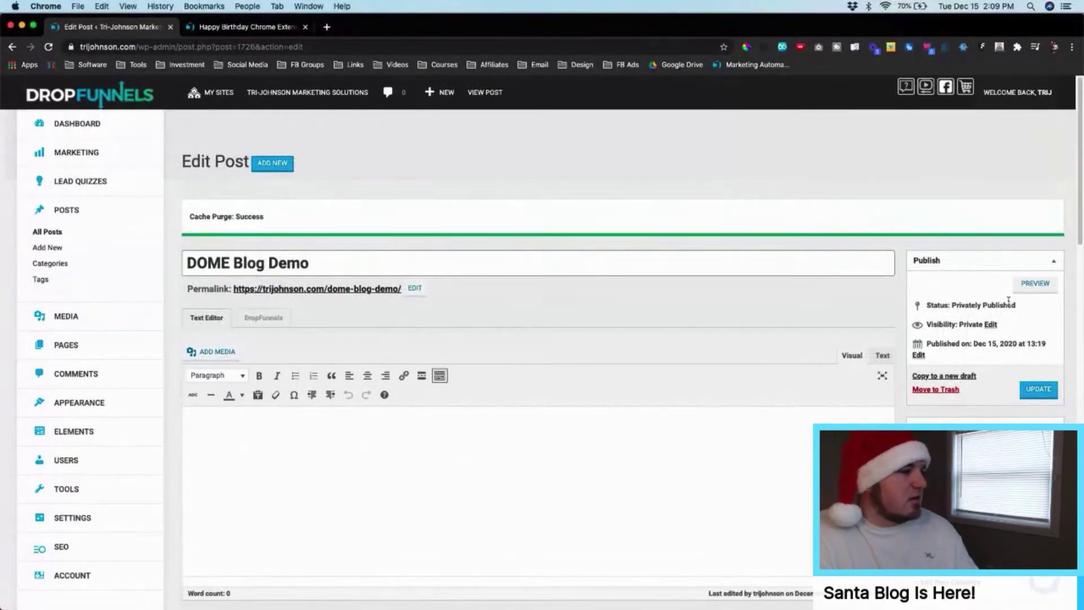
click(1034, 284)
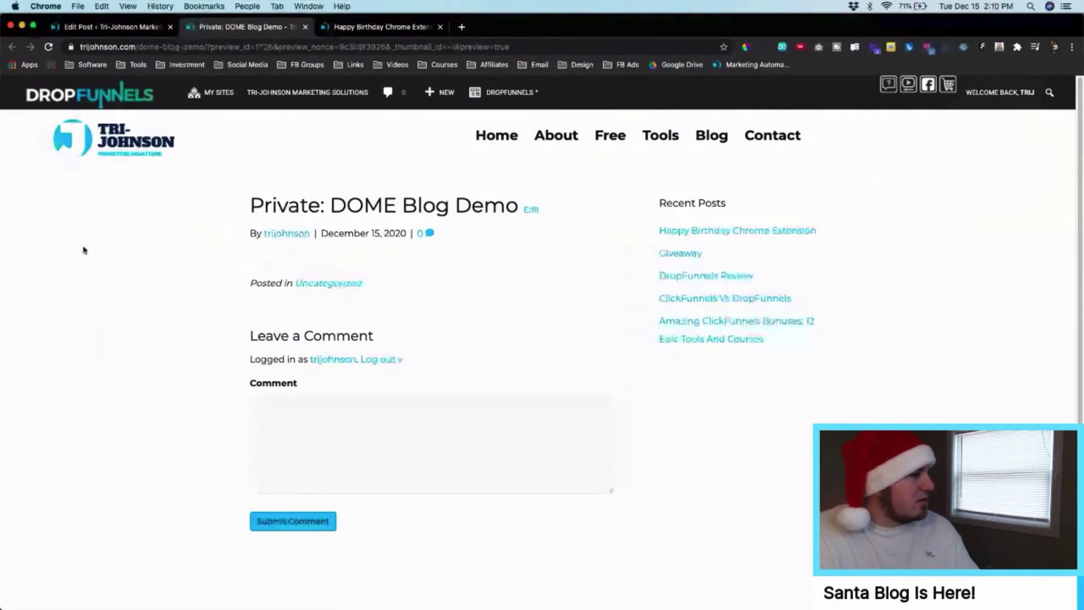
click(304, 27)
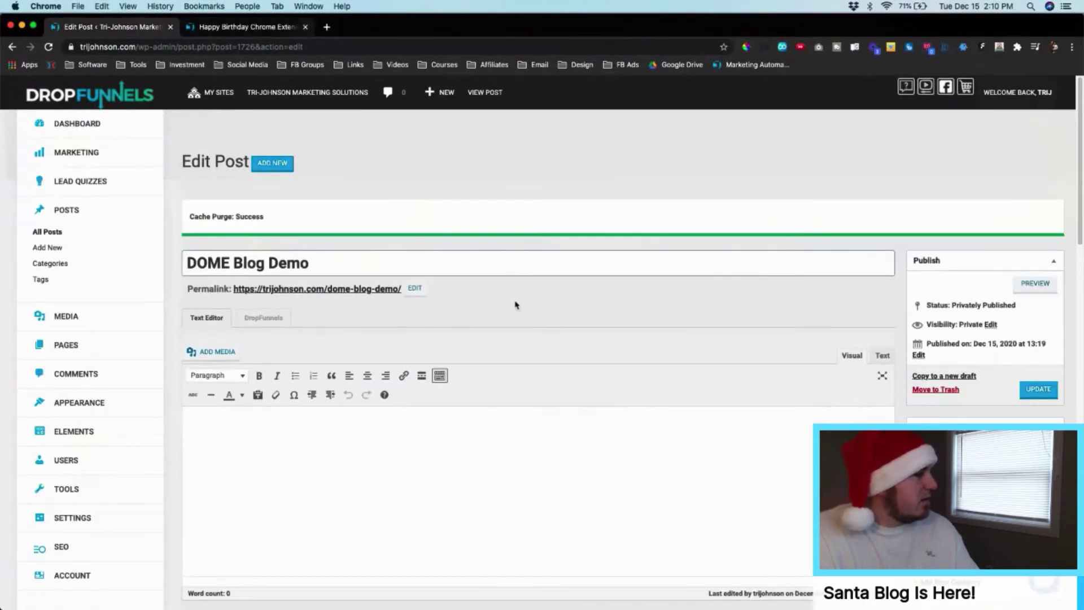
- Examine the DOME Blog Demo post's categories, tags, SEO titles settings and content analysis sections
scroll(823, 367, down, 10)
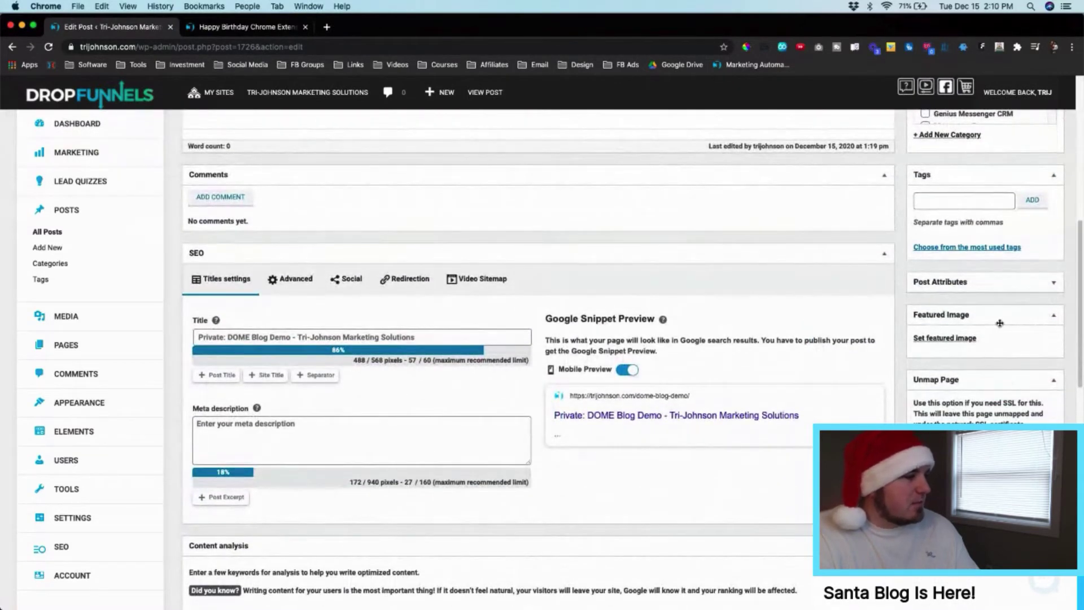
scroll(999, 323, up, 5)
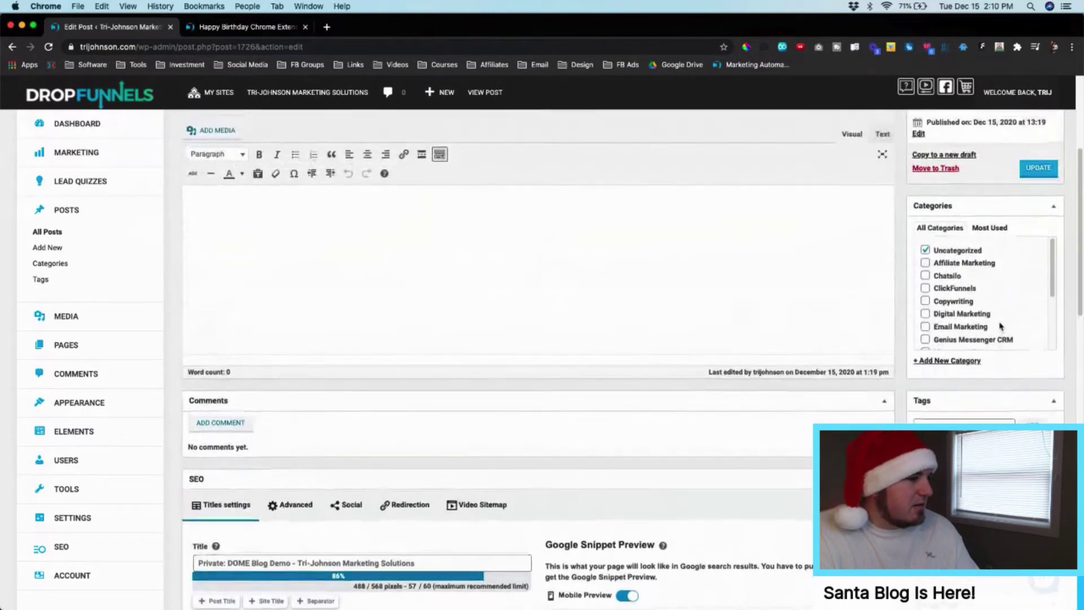
scroll(999, 327, up, 1)
scroll(999, 327, down, 12)
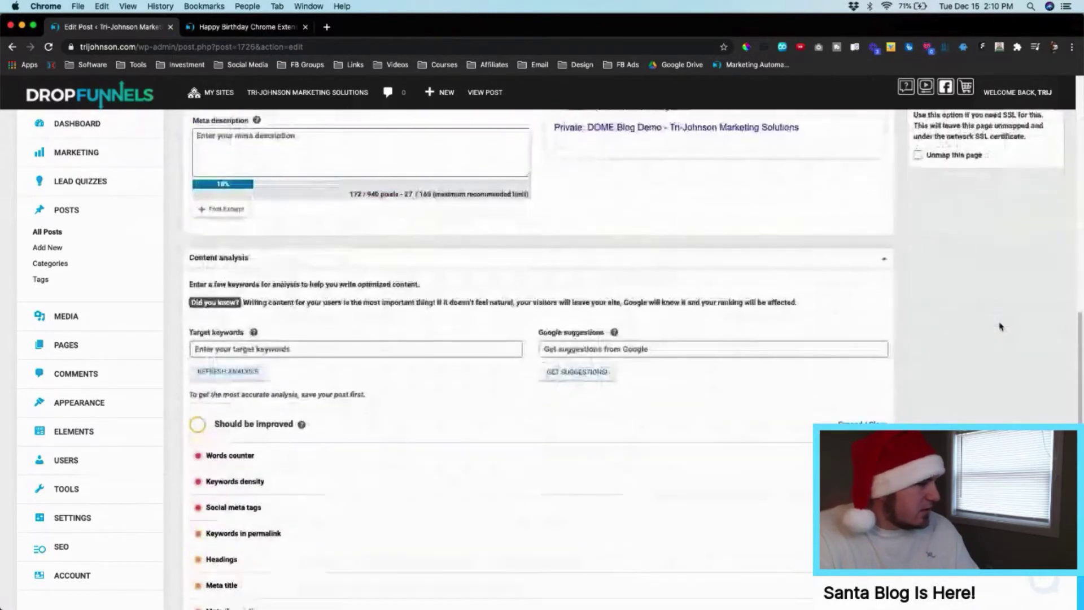
- Set the DOME Blog Demo post's template to Full Width and update the post
scroll(999, 326, up, 7)
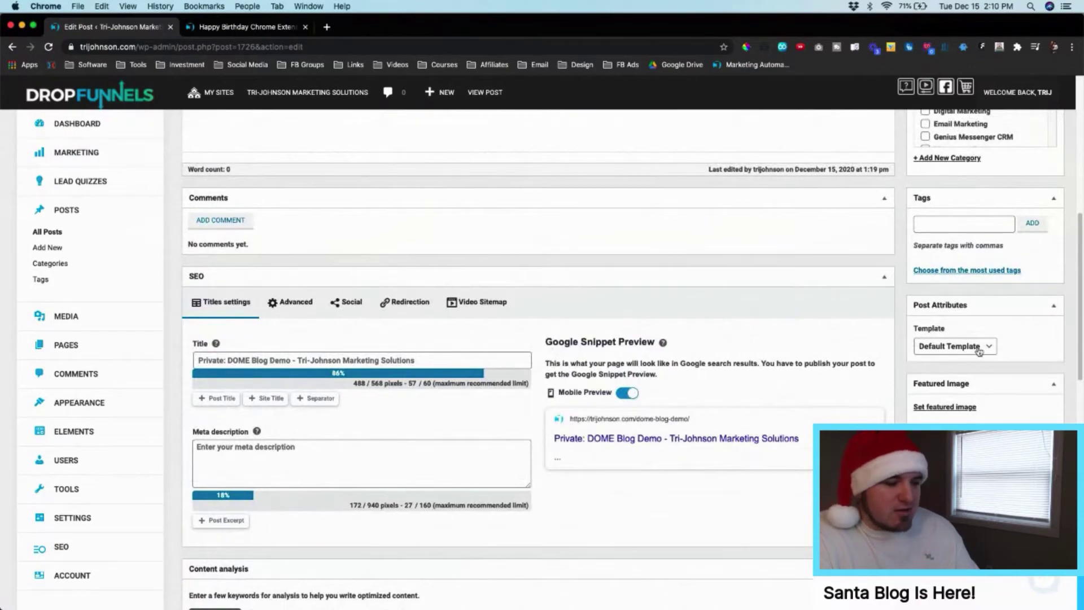
scroll(979, 352, down, 2)
key(super+plus)
key(super+plus)
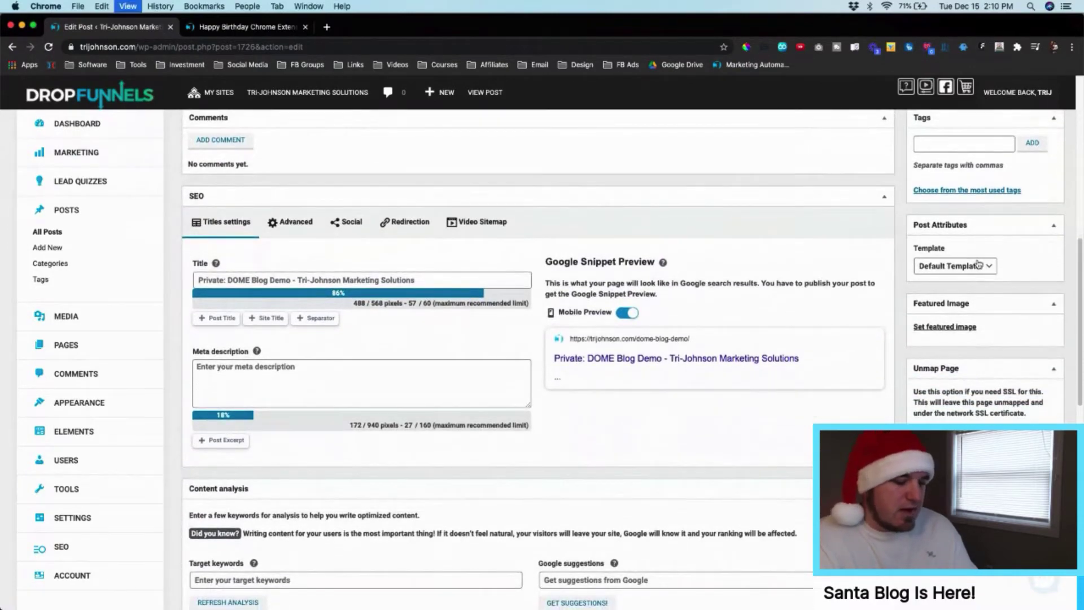
scroll(986, 290, down, 1)
scroll(987, 290, down, 10)
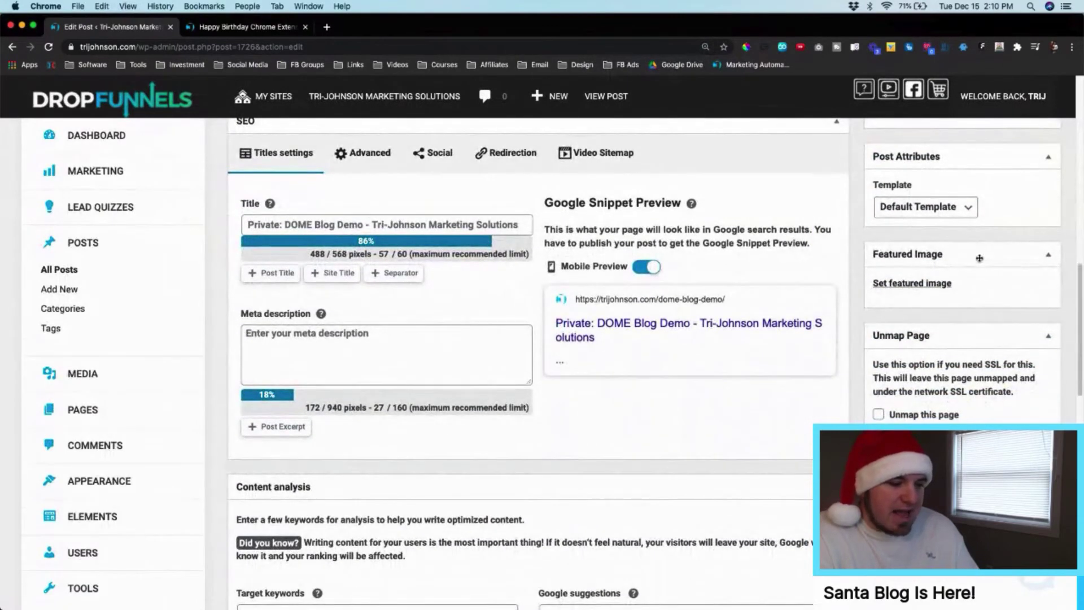
click(931, 207)
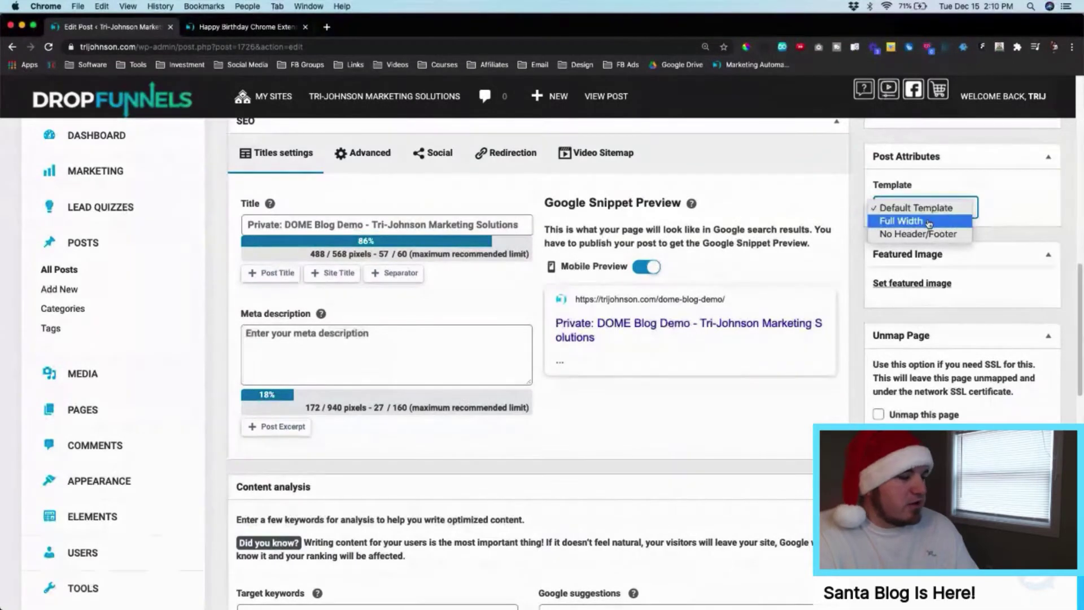
click(928, 221)
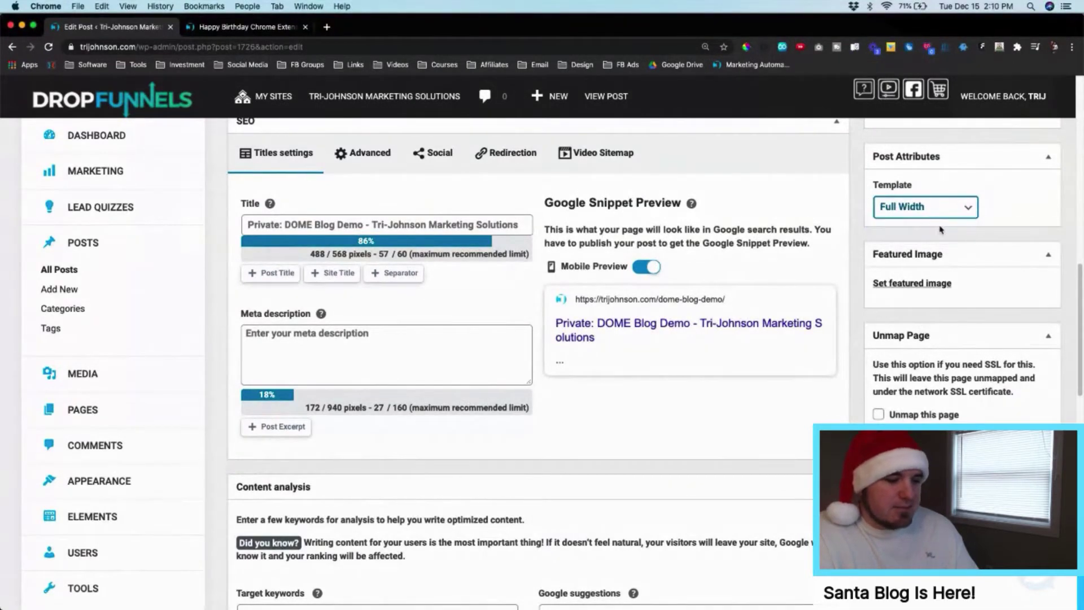
scroll(941, 230, up, 8)
scroll(940, 230, up, 2)
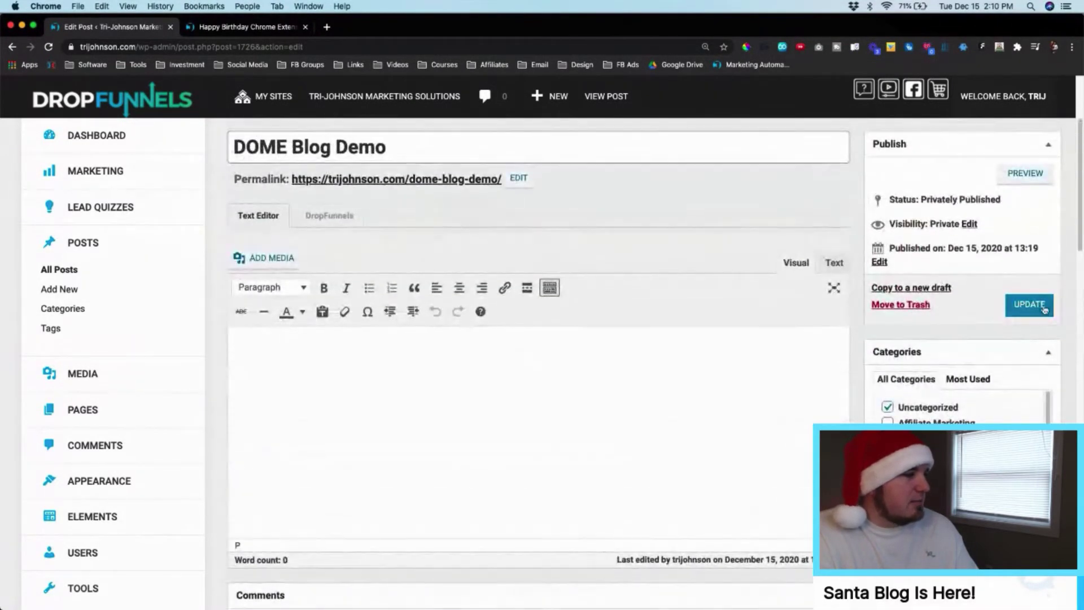
click(1025, 305)
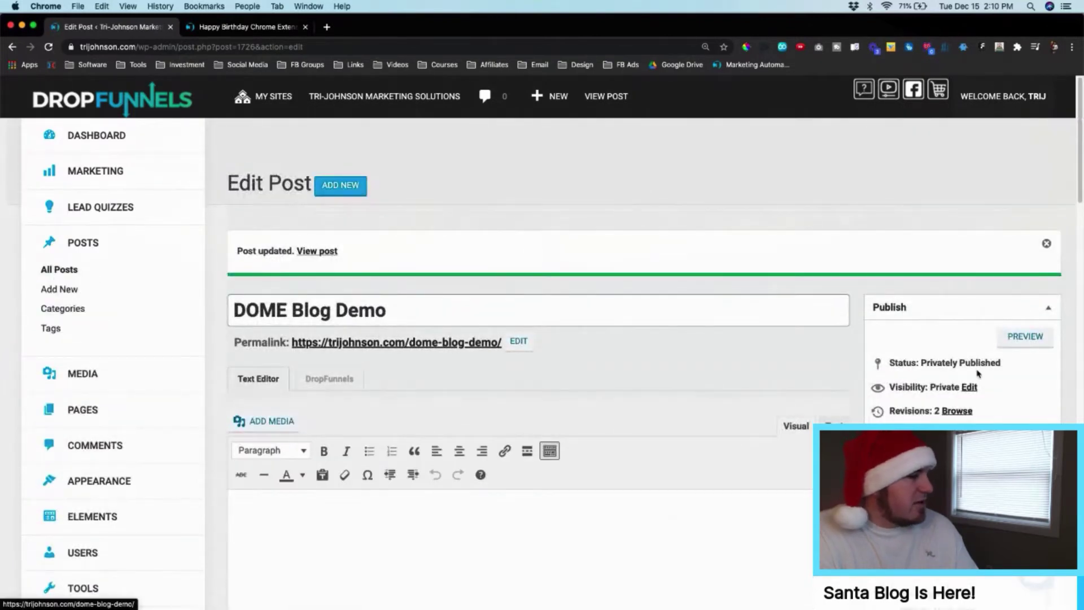
- Preview the updated DOME Blog Demo post from header to footer, and close the preview
click(1019, 338)
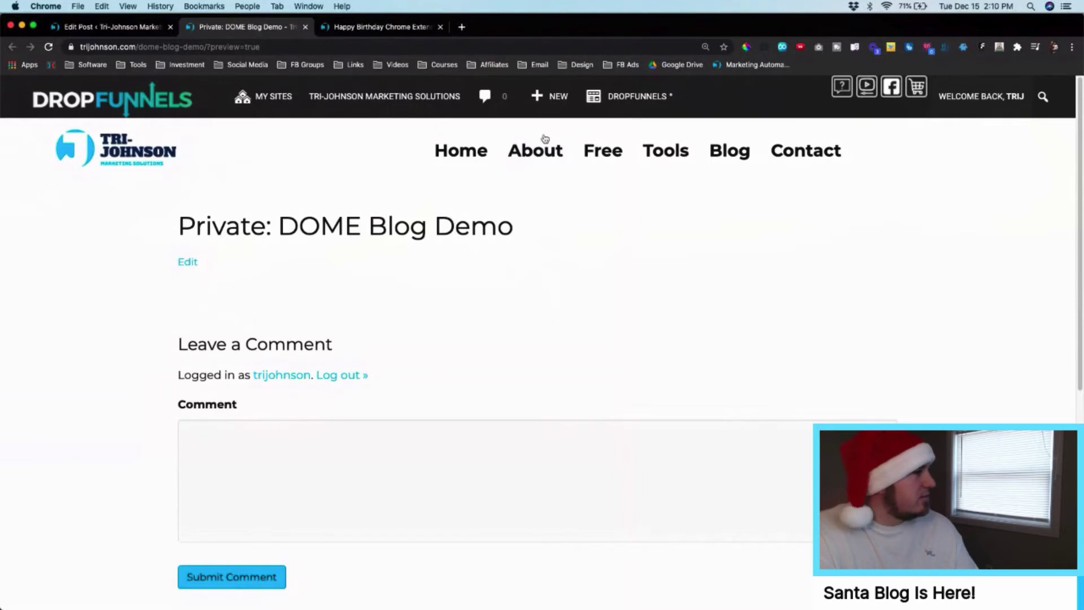
scroll(582, 250, down, 5)
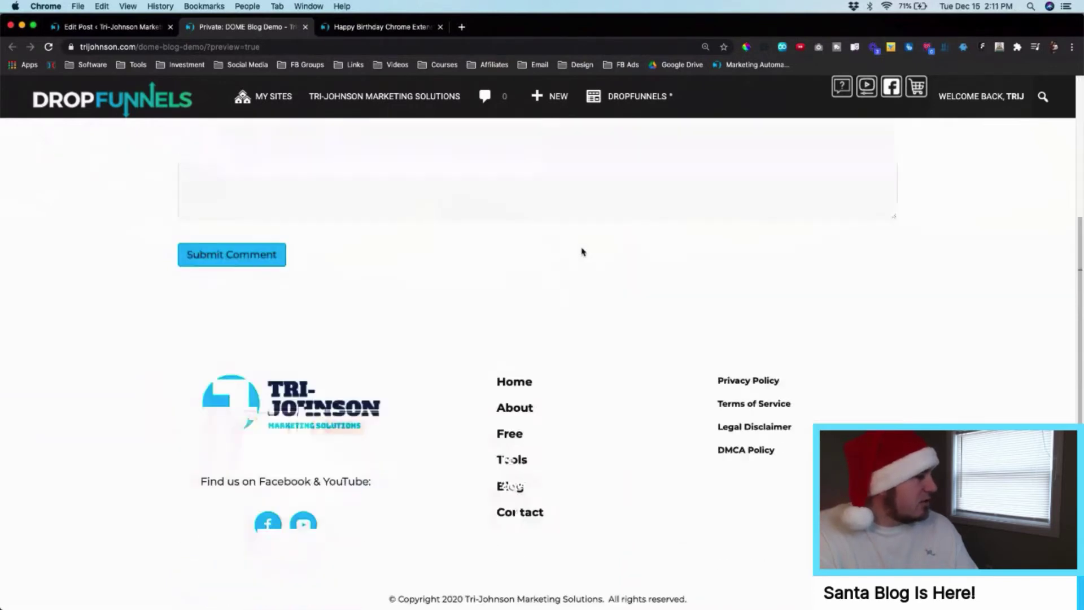
scroll(581, 249, up, 5)
scroll(570, 274, down, 5)
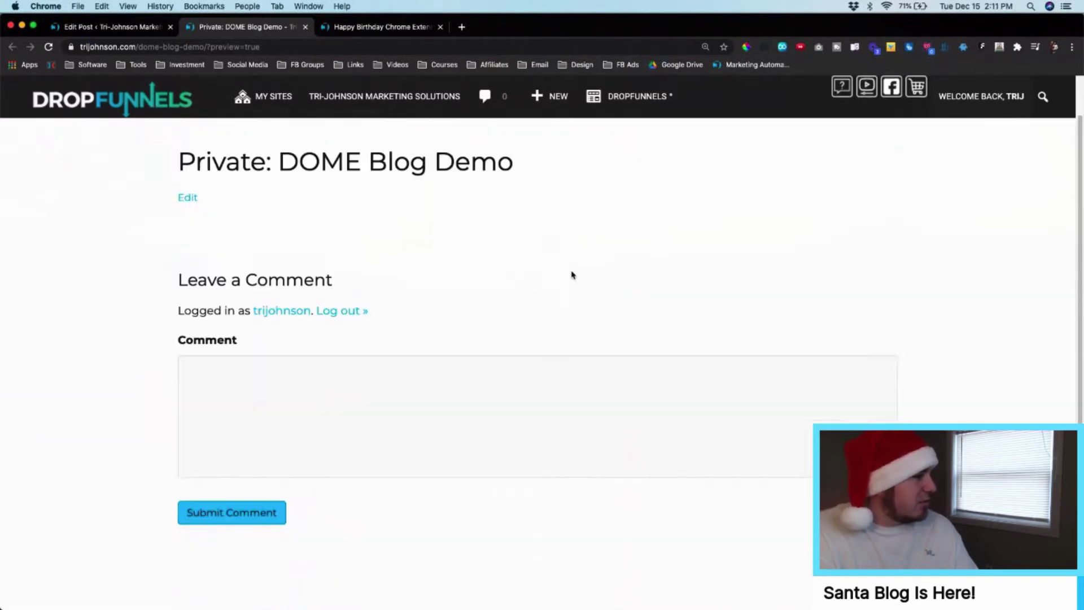
scroll(618, 323, up, 10)
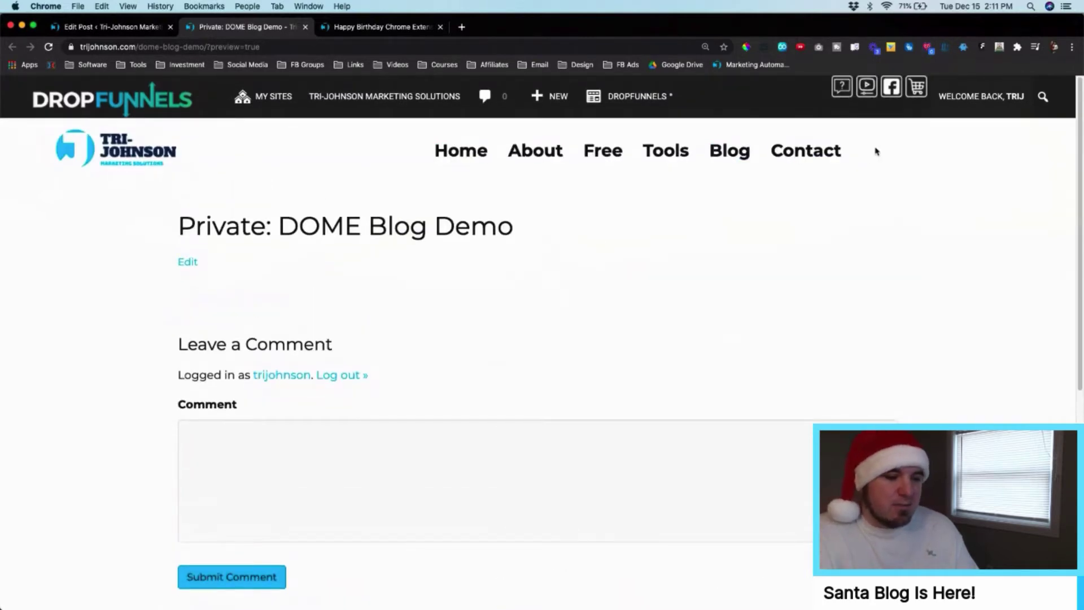
click(305, 26)
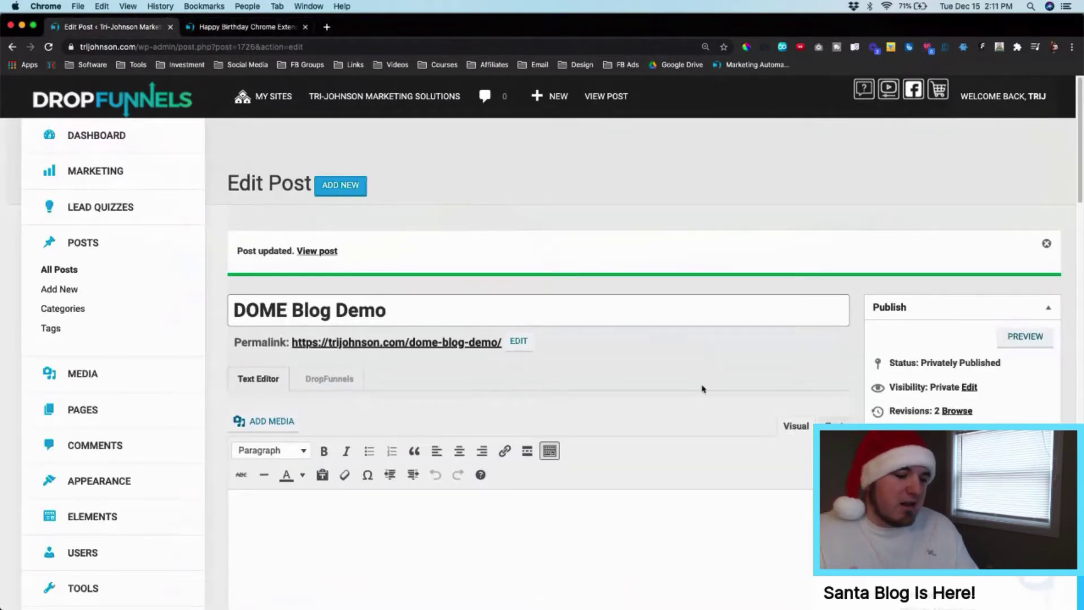
- Change the DOME Blog Demo post's template to No Header/Footer and update the post
scroll(986, 413, down, 10)
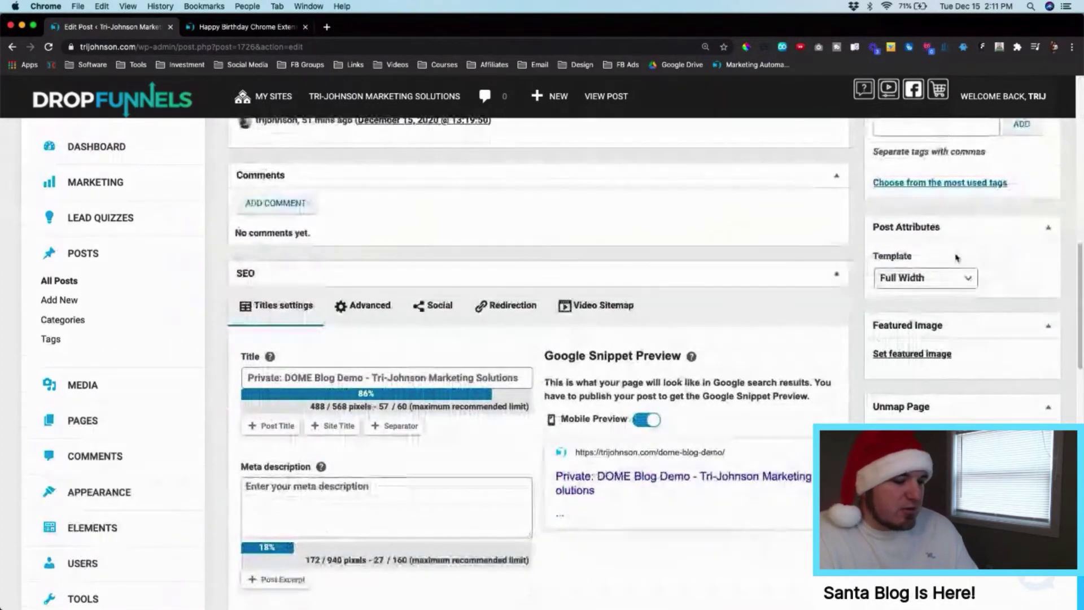
click(932, 278)
click(928, 291)
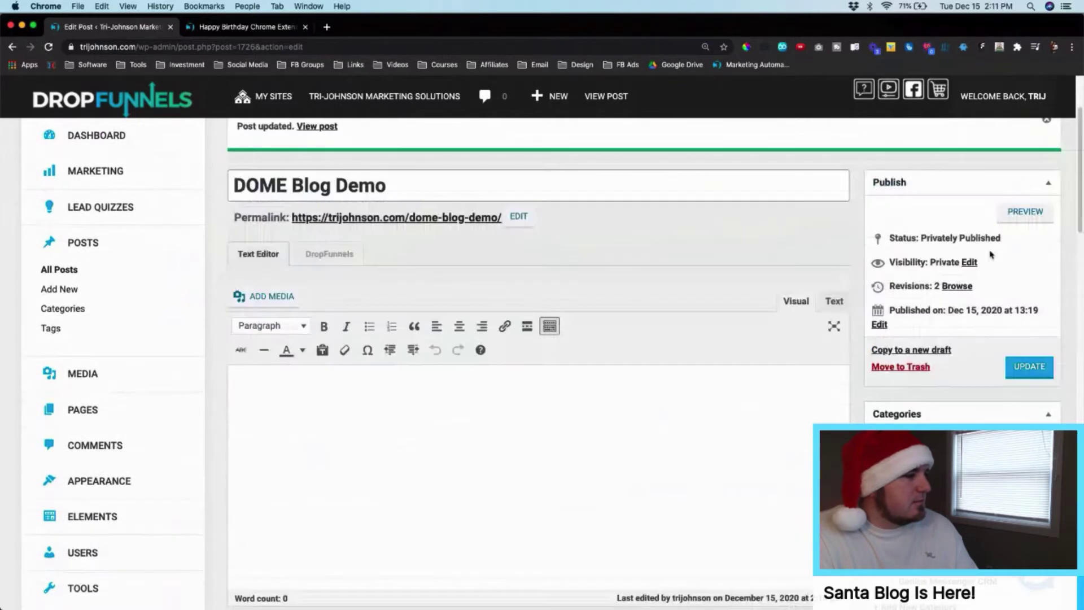
scroll(991, 256, up, 3)
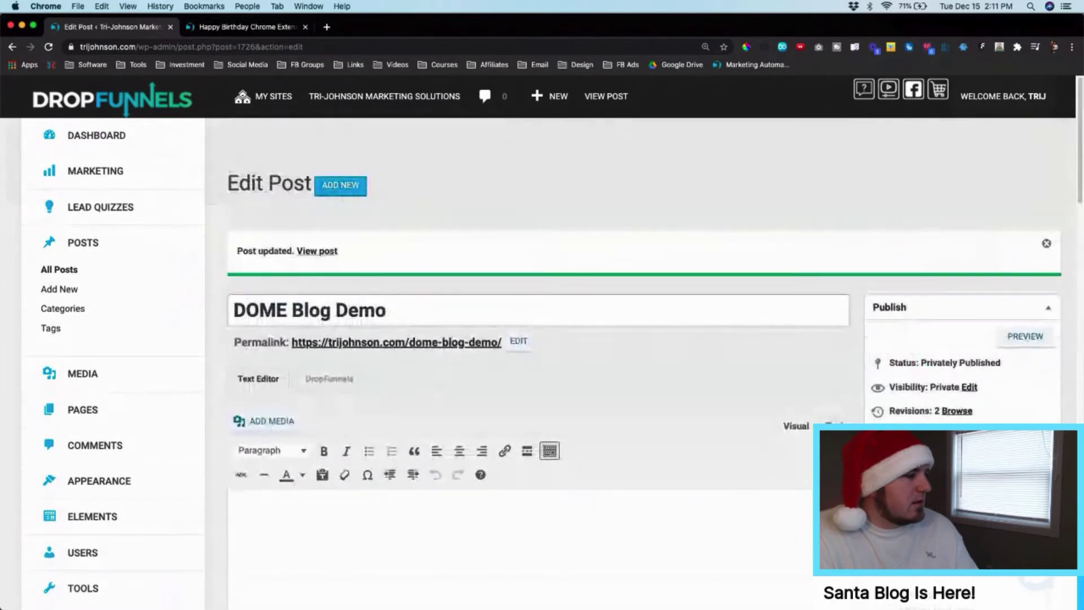
click(1030, 491)
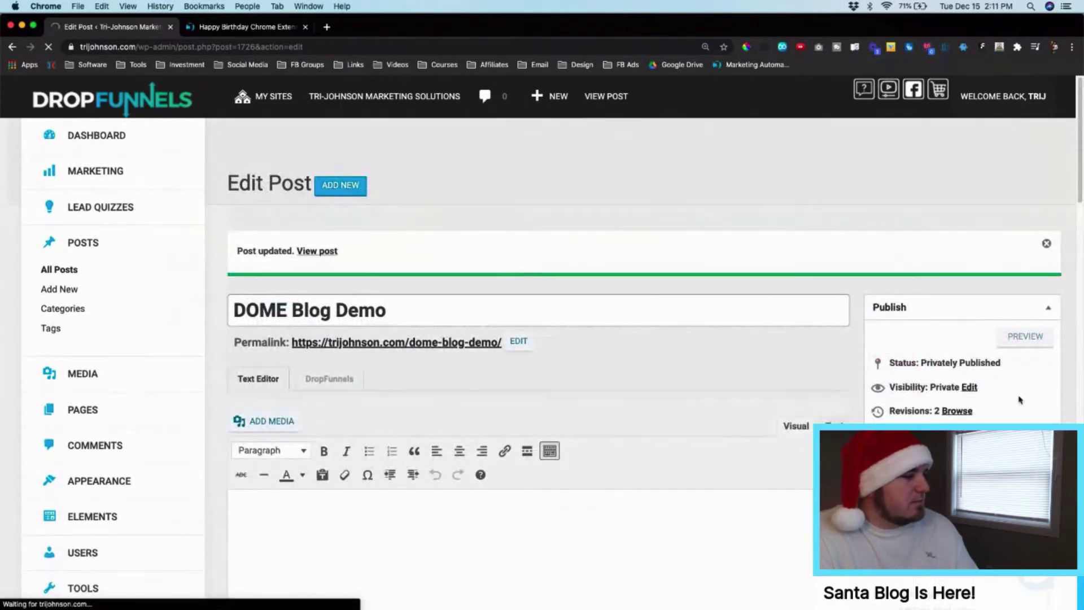
- Preview the post, launch the DropFunnels page builder from it, and add a Heading module reading "DEMO BLOG POST"
click(1025, 339)
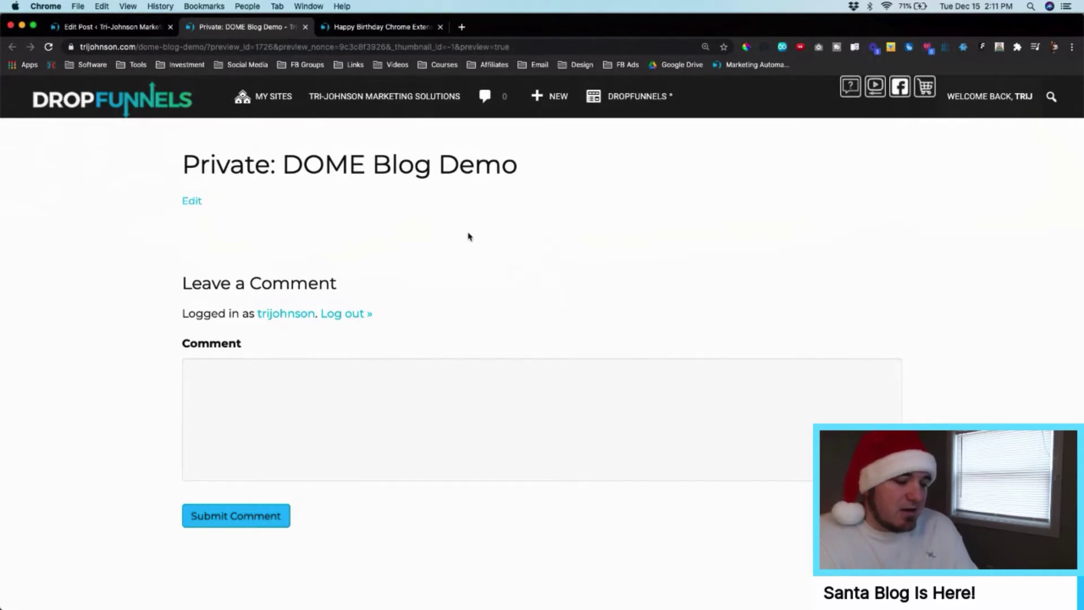
click(640, 106)
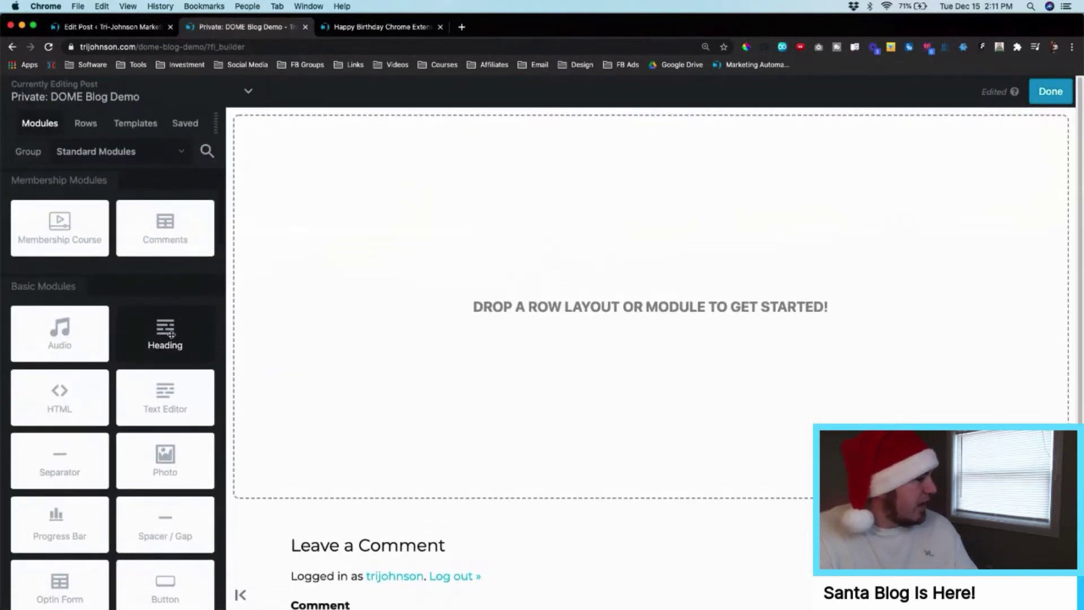
drag(171, 334, 723, 239)
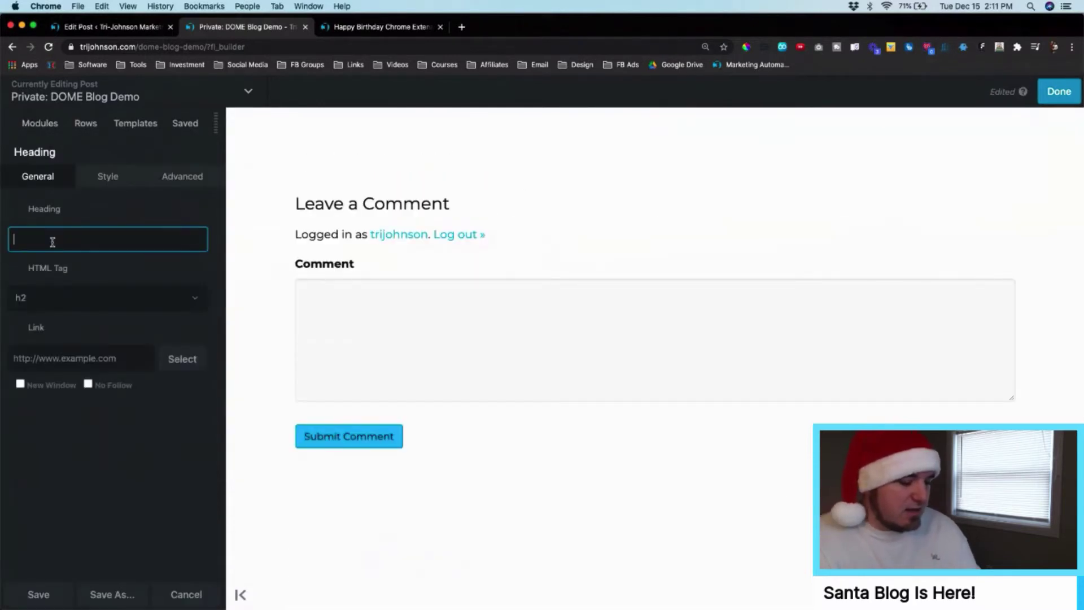
text(DEMO BLOG POST)
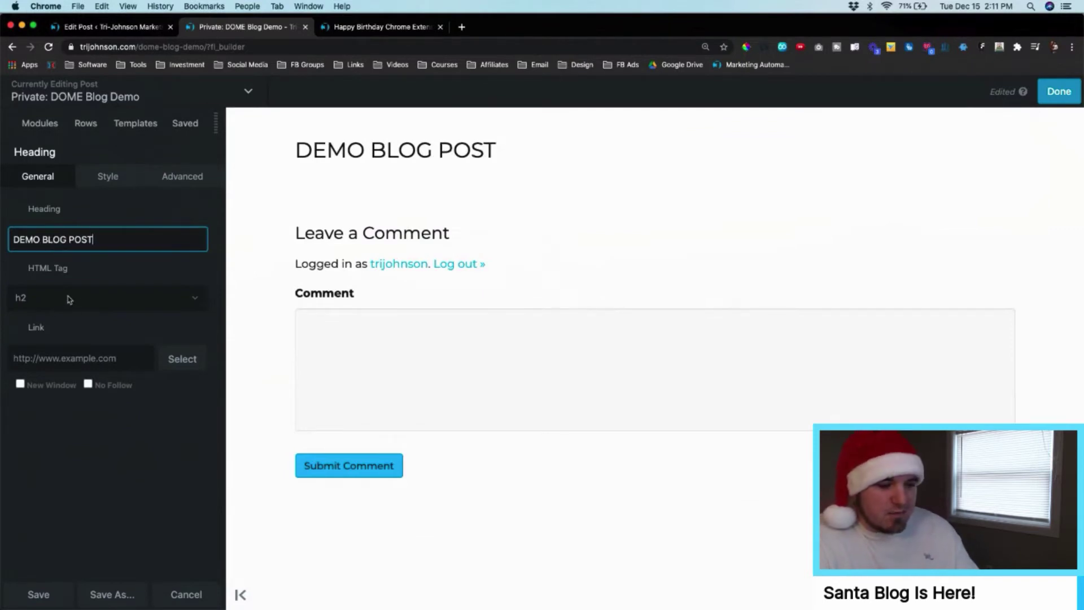
- Set the HTML tag of the DEMO BLOG POST heading to h1
click(118, 300)
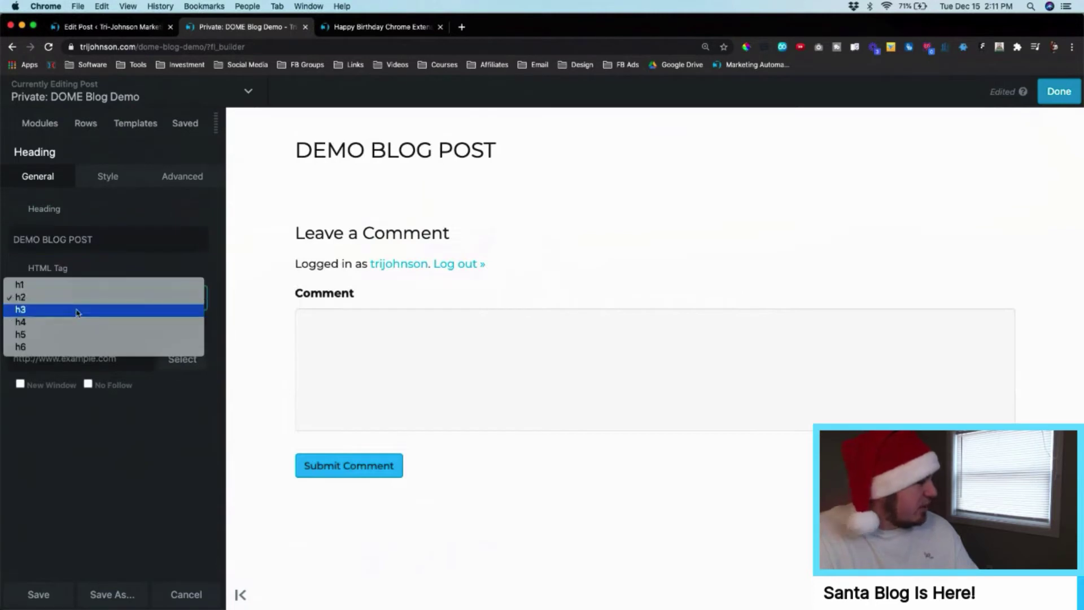
click(137, 263)
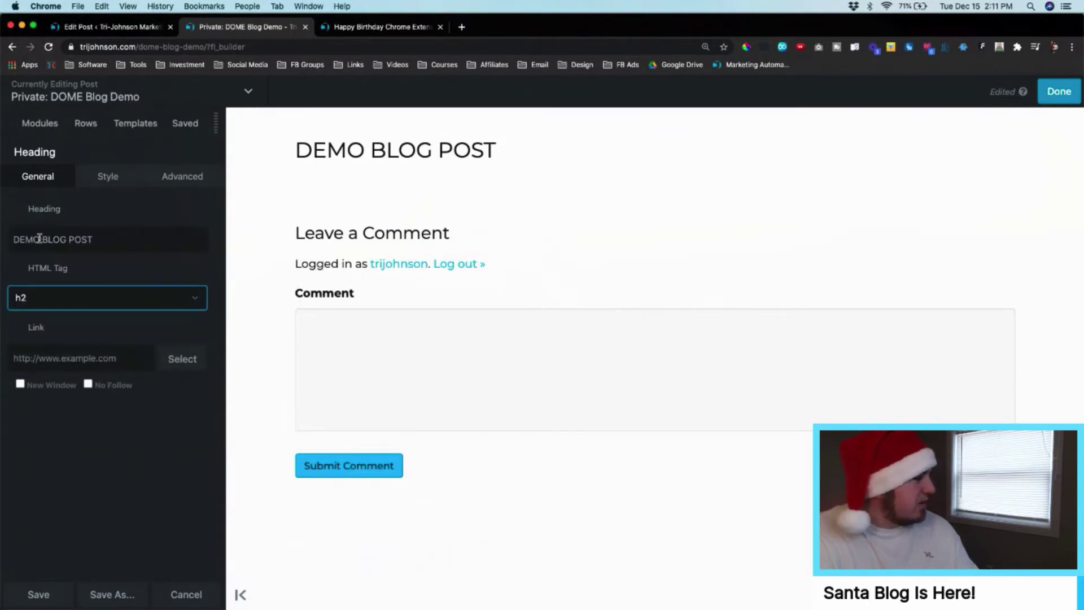
click(66, 241)
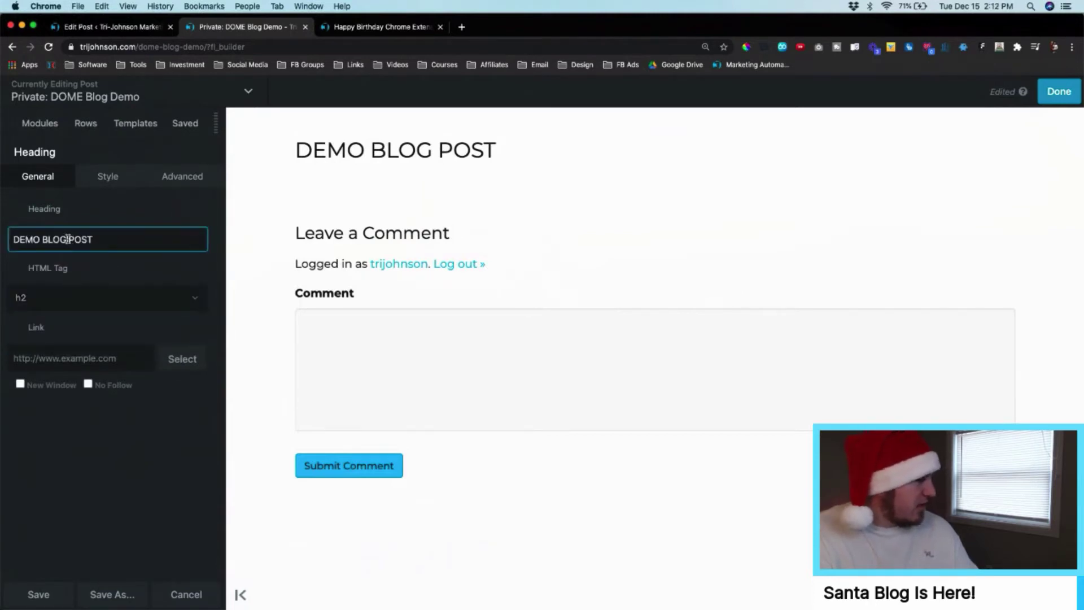
drag(67, 239, 11, 239)
click(114, 273)
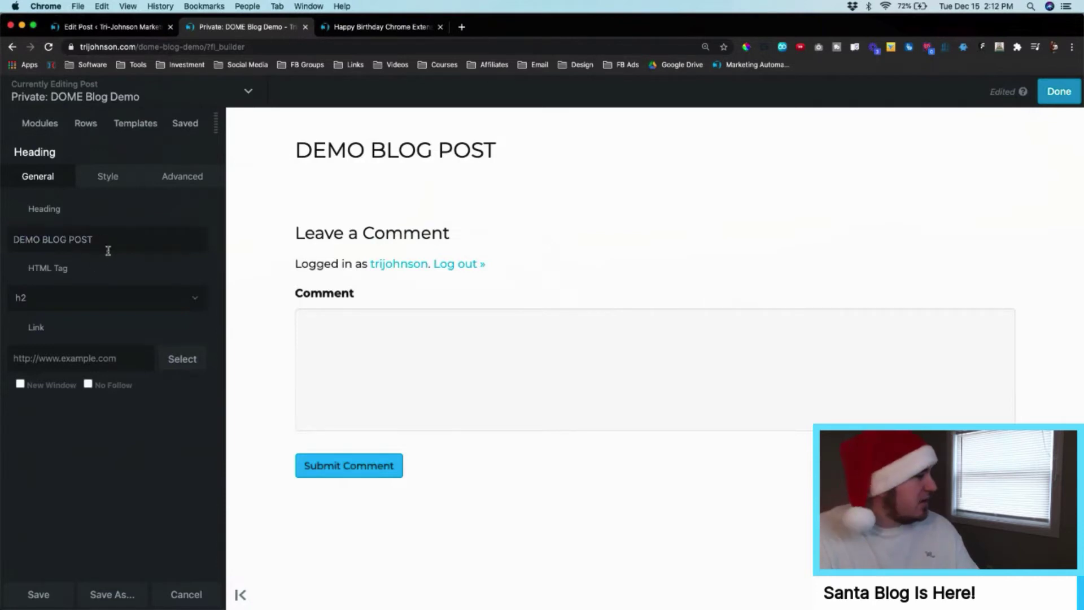
click(121, 295)
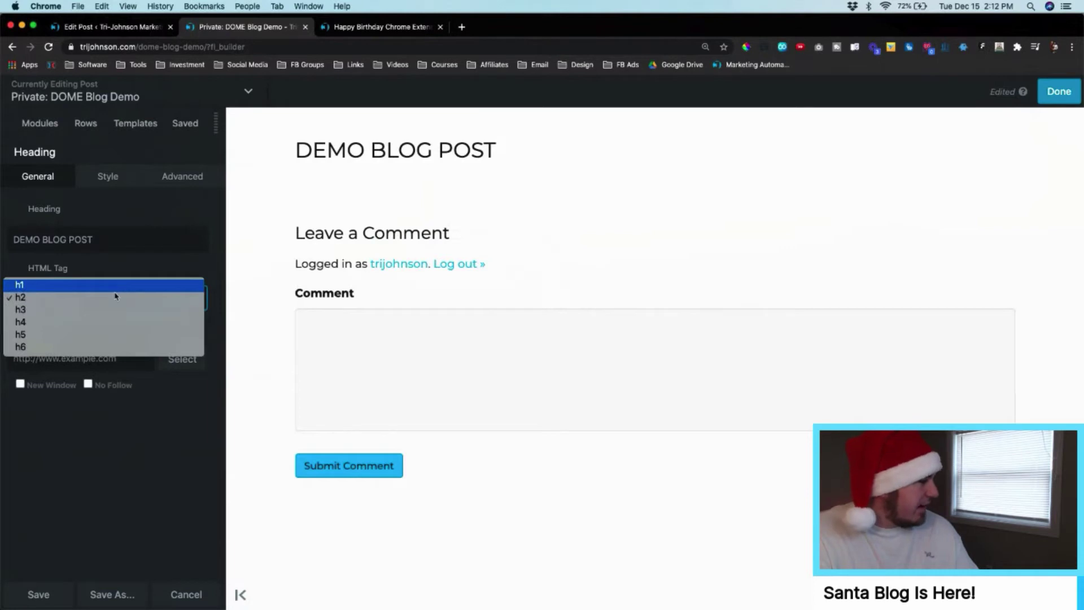
click(114, 286)
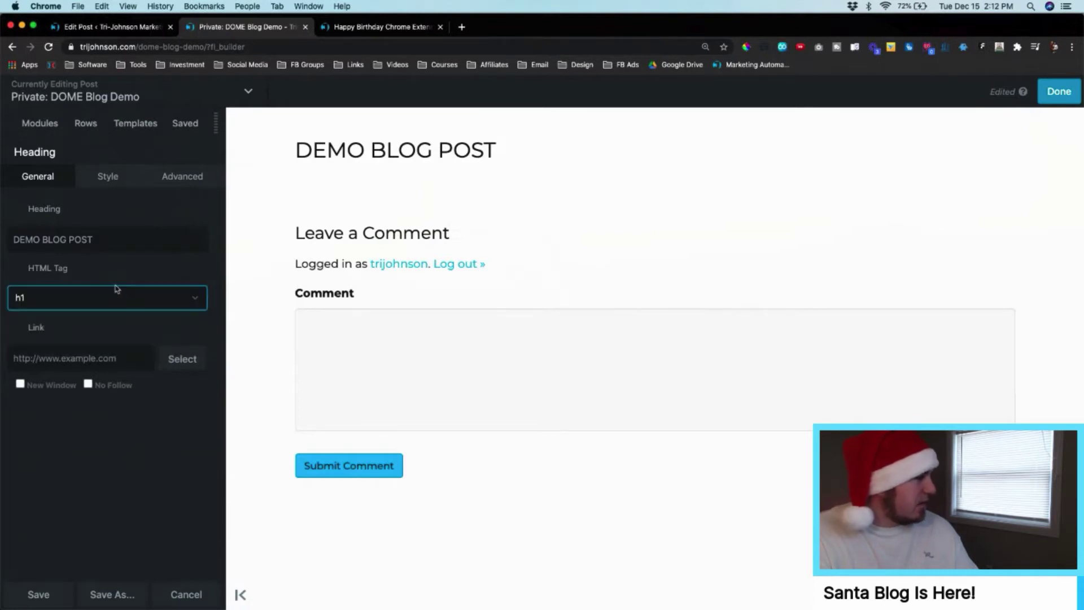
click(129, 271)
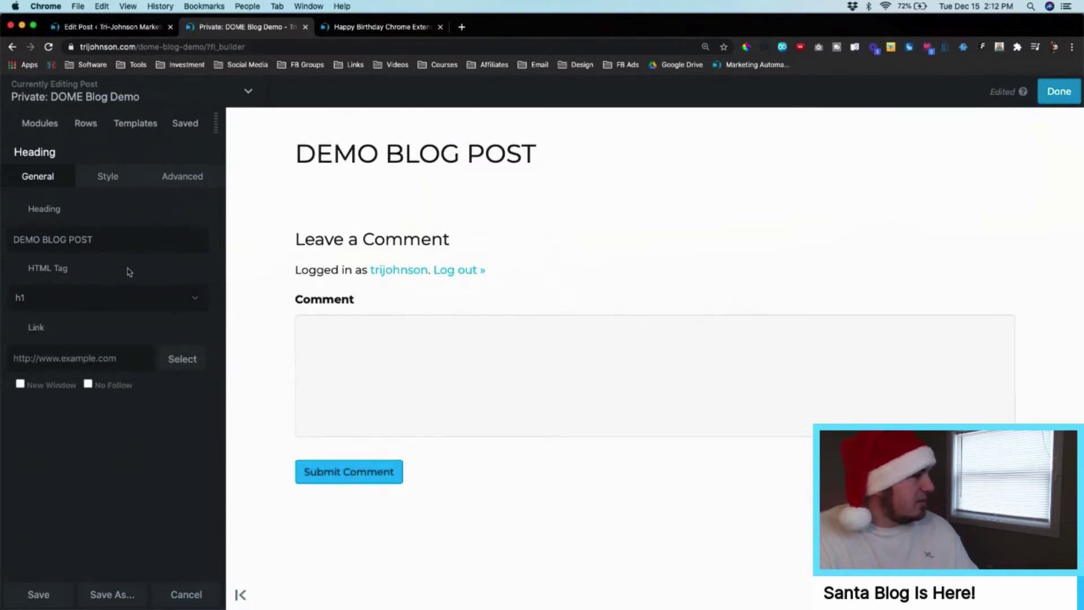
- Style the DEMO BLOG POST heading with Bold weight and centre alignment, and save the module
click(108, 176)
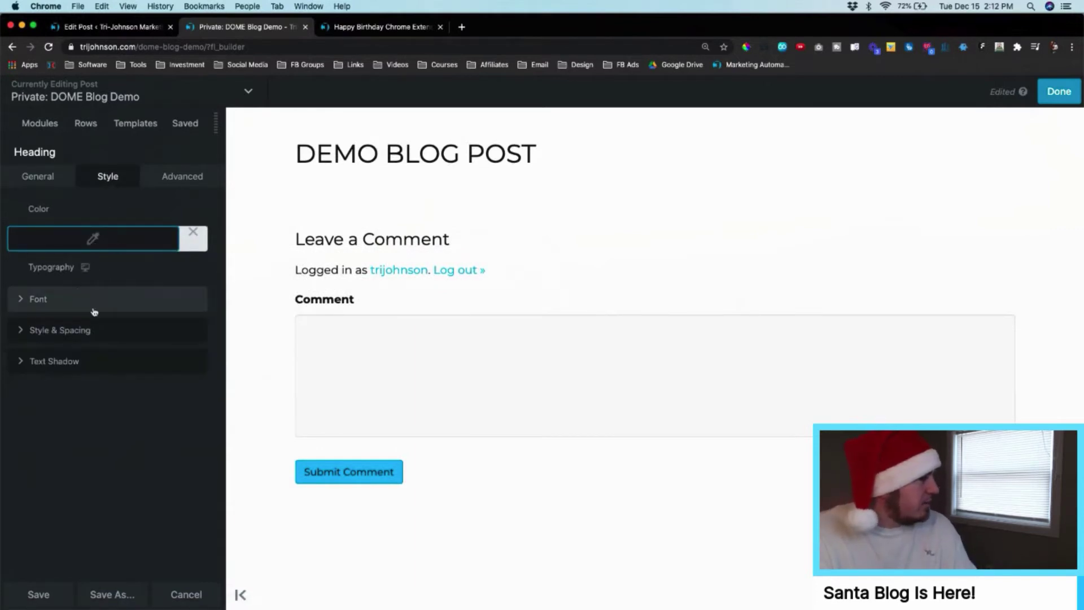
click(92, 308)
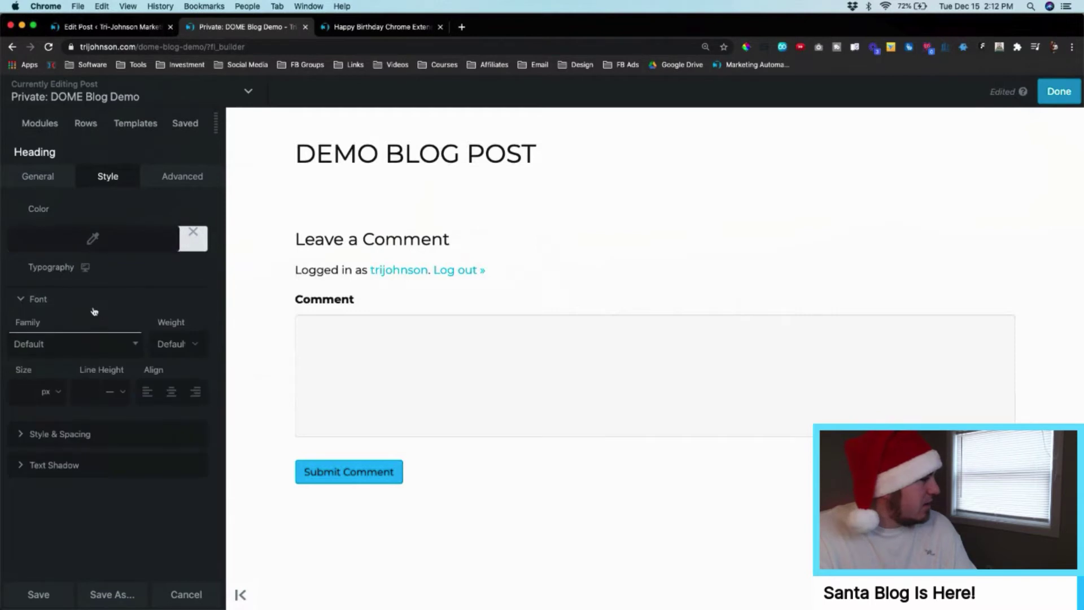
click(106, 349)
click(142, 316)
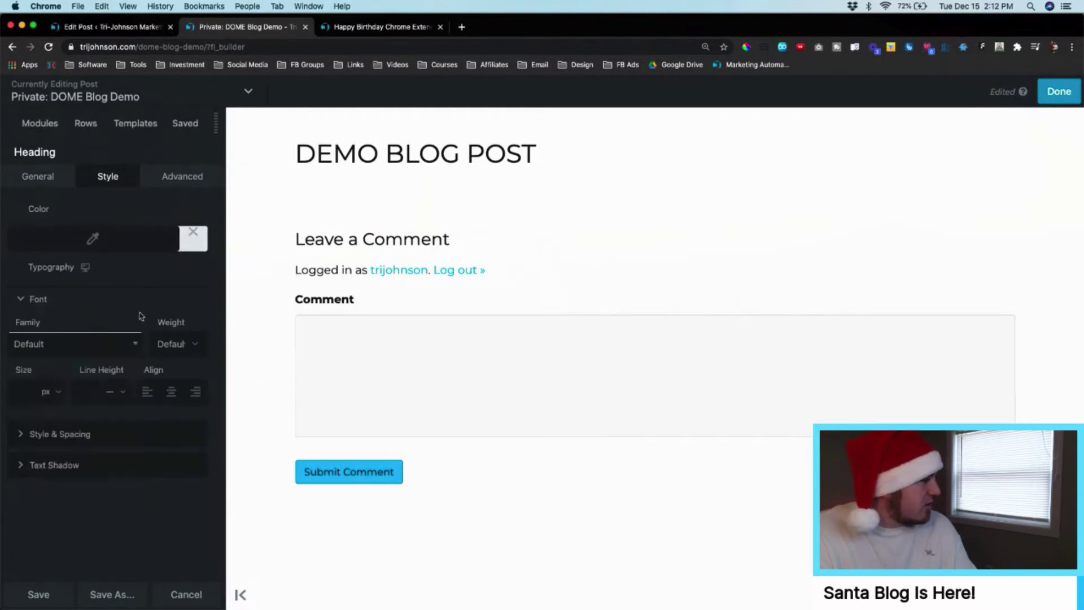
click(180, 345)
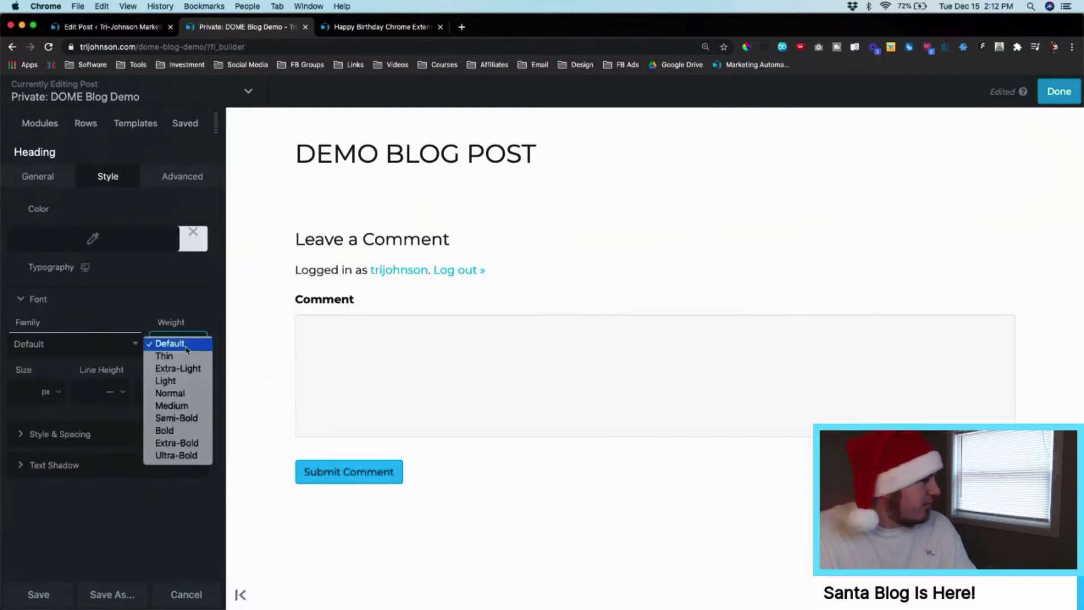
click(183, 430)
click(172, 392)
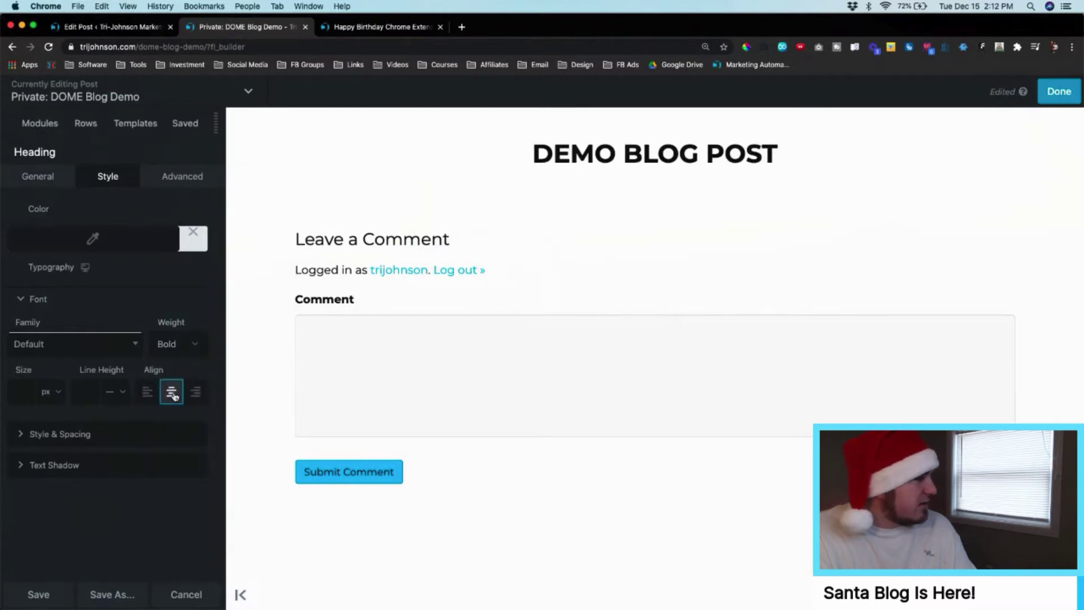
click(157, 294)
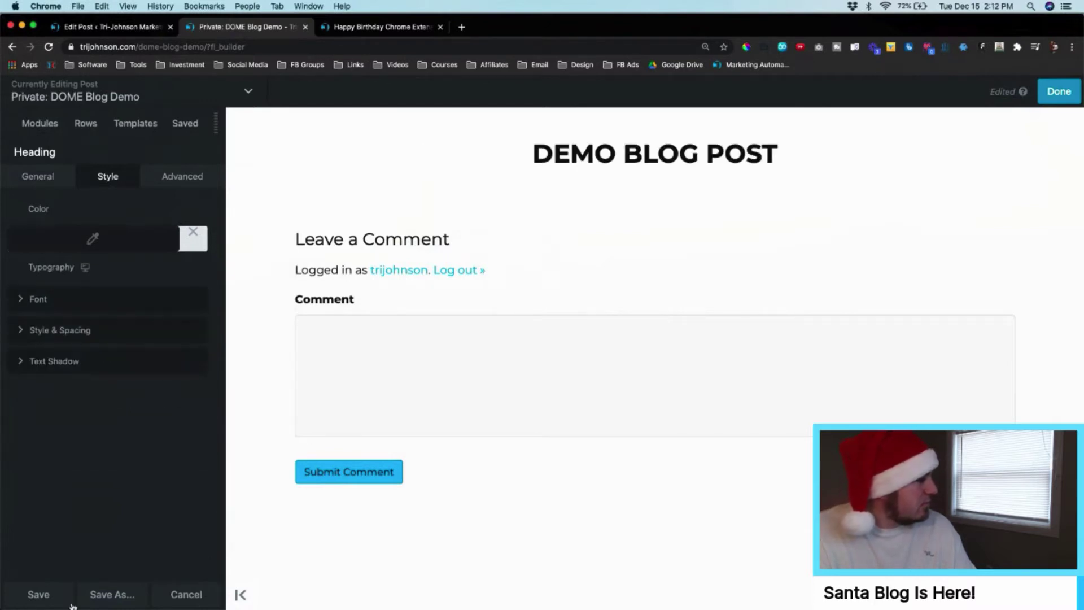
click(39, 594)
- Add a Photo module below the DEMO BLOG POST heading and select the "Get 'Em Under the Dome Contest" image from the media library
mouse_move(628, 166)
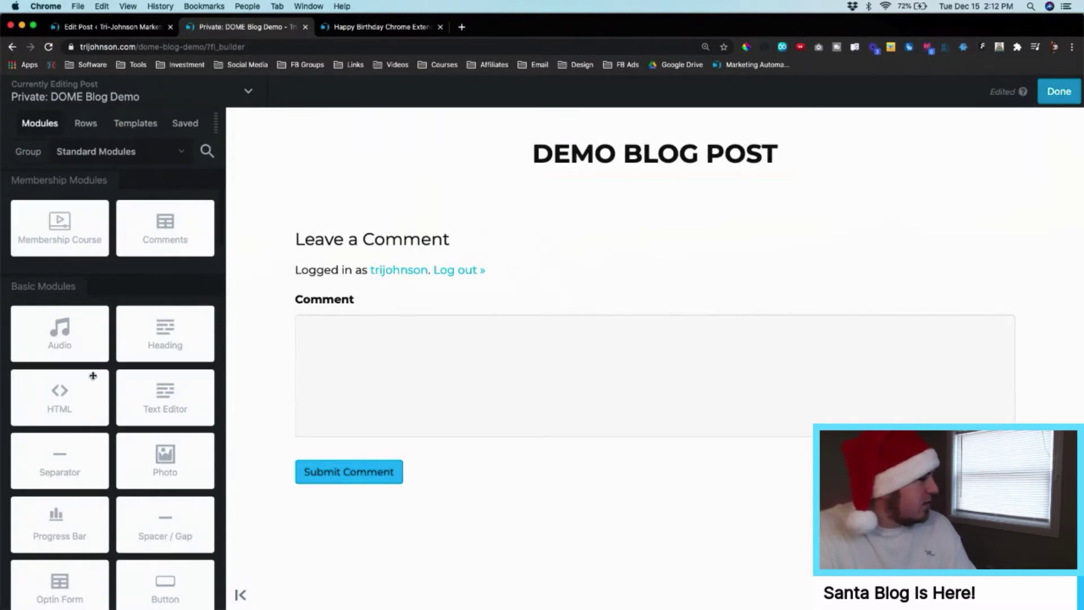
drag(165, 460, 585, 252)
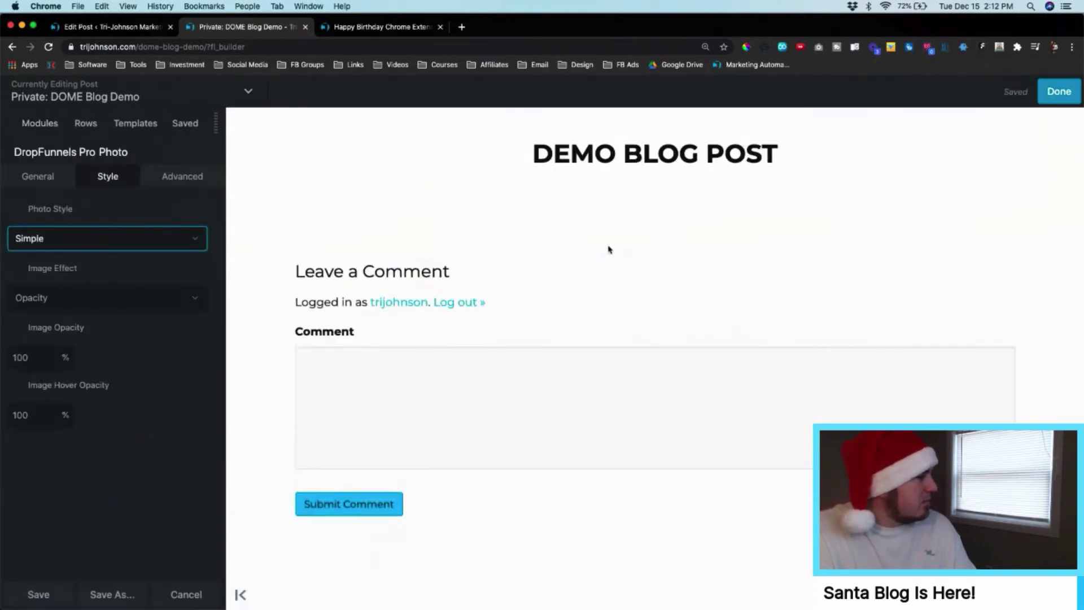
click(43, 175)
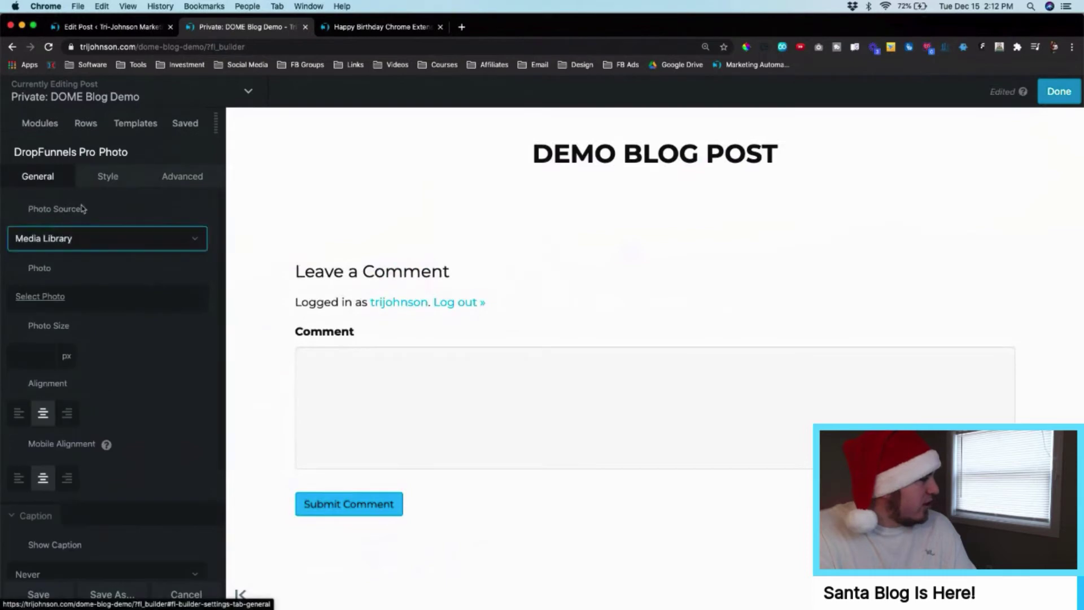
click(45, 293)
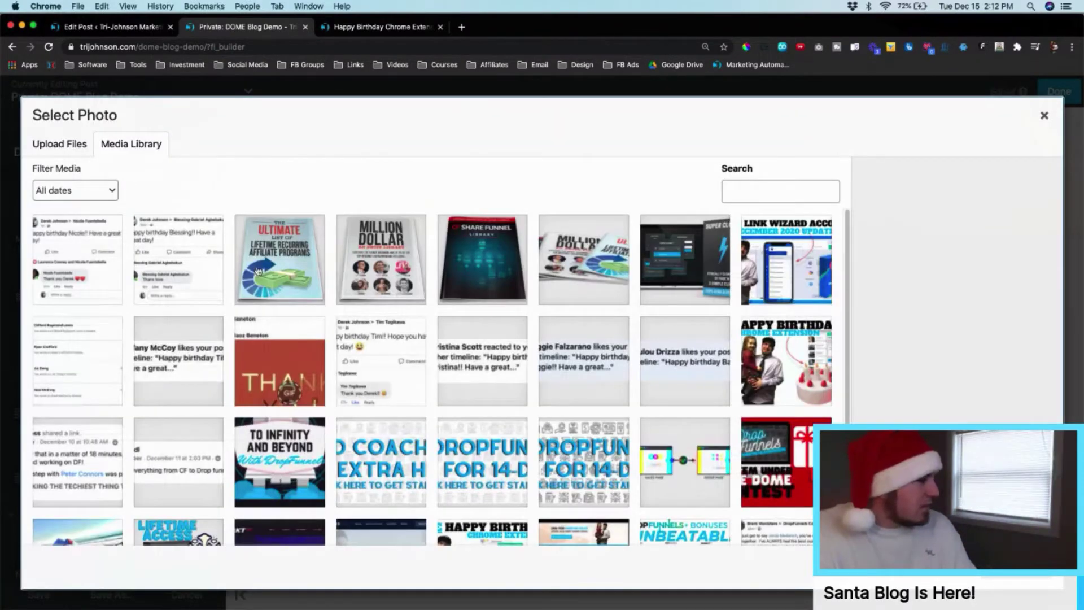
scroll(761, 361, down, 3)
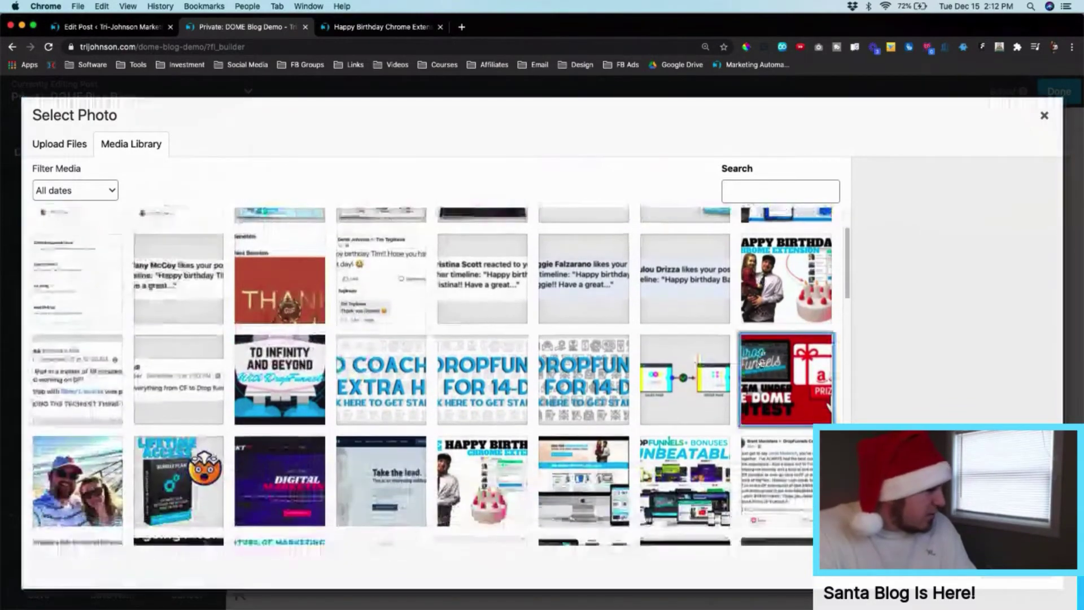
click(761, 361)
- Review the contest image's alt text, insert the image, and set its size to Large - 1024 x 576
click(930, 356)
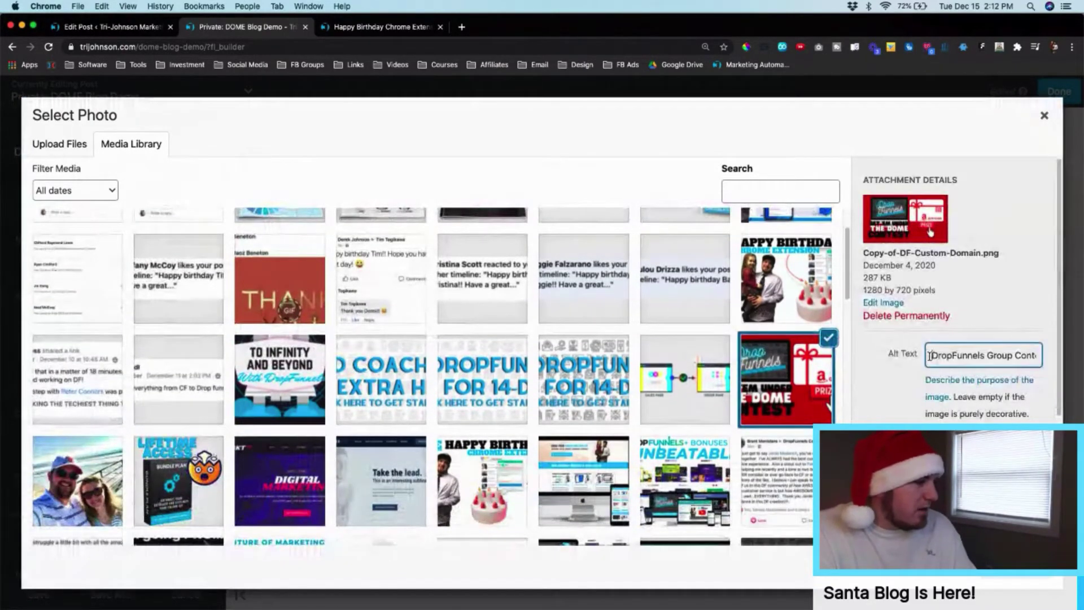
drag(995, 346, 1064, 360)
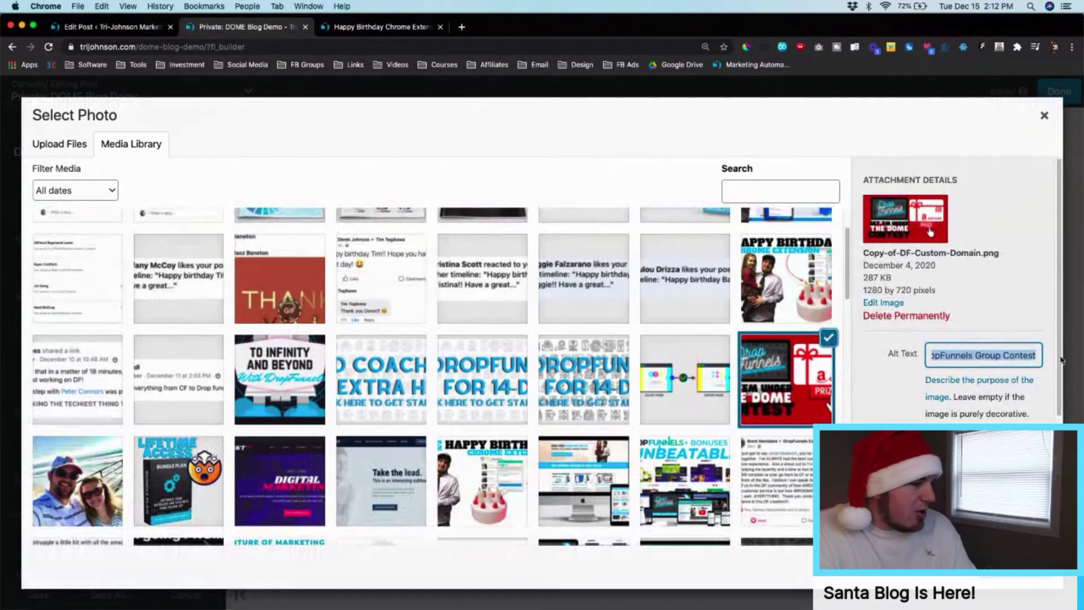
triple_click(997, 359)
click(997, 356)
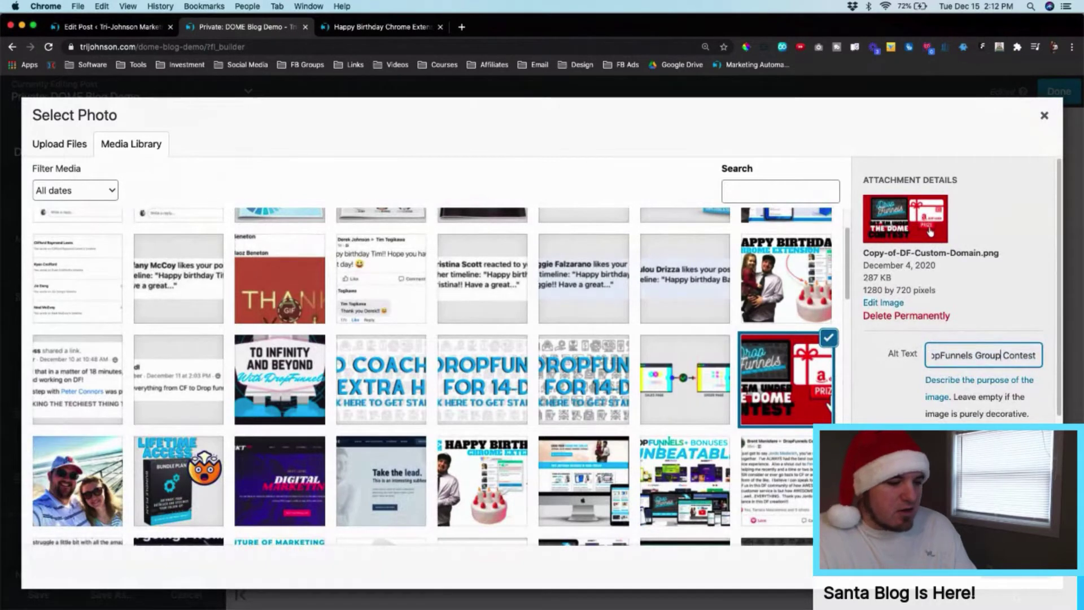
click(1015, 567)
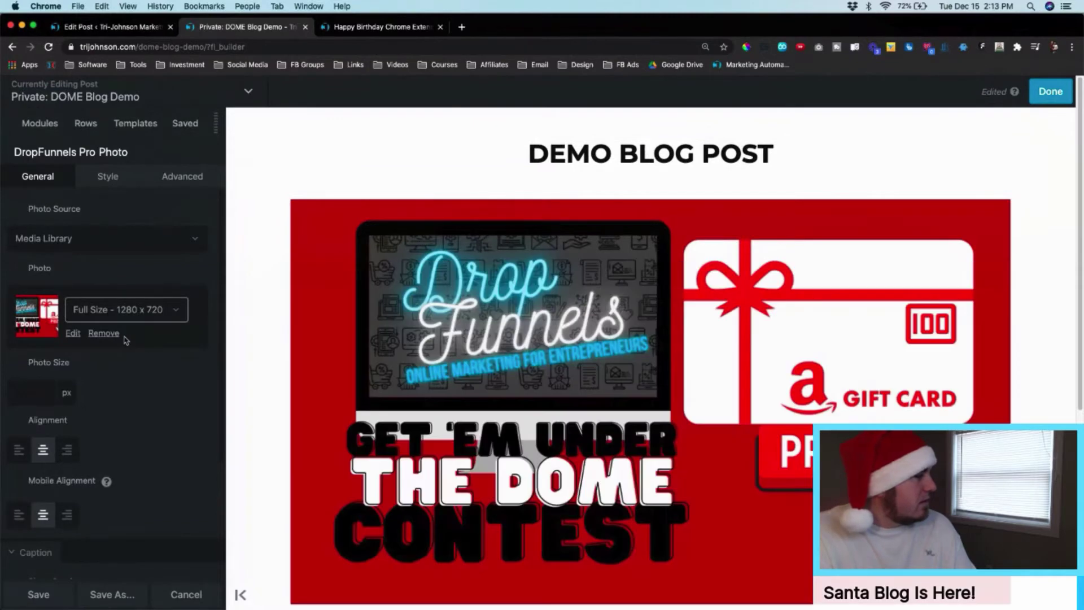
click(124, 309)
click(91, 295)
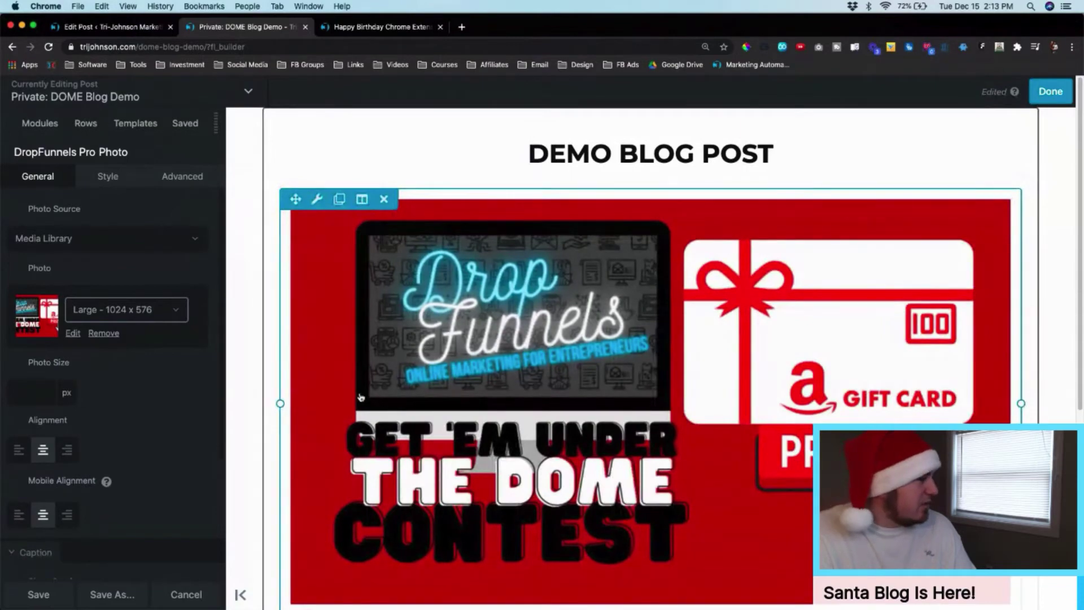
- Change the width of the row containing the heading and photo to Full Width
scroll(298, 326, down, 5)
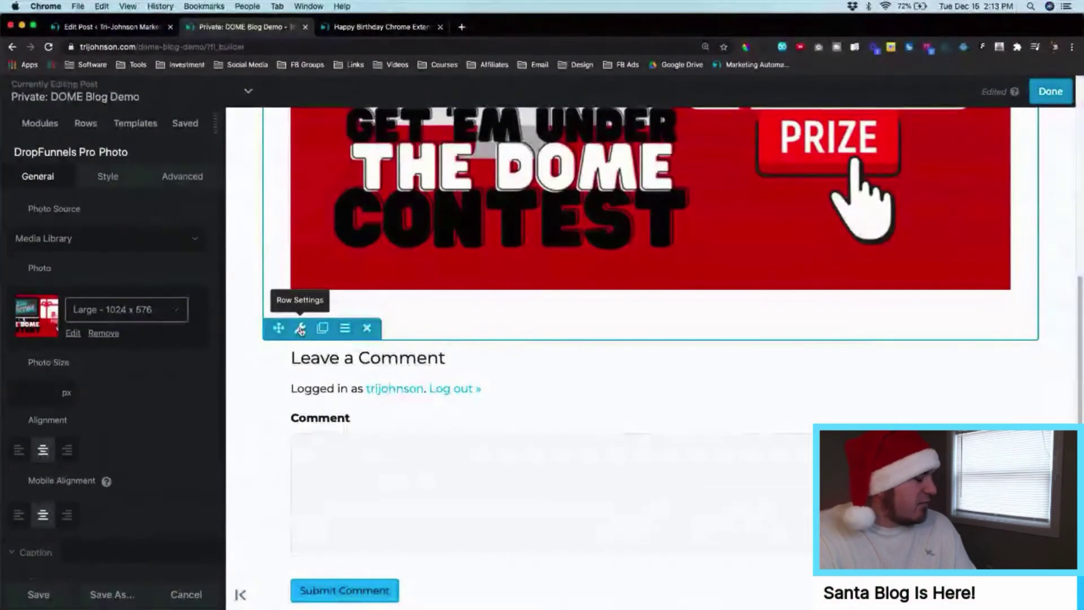
click(300, 330)
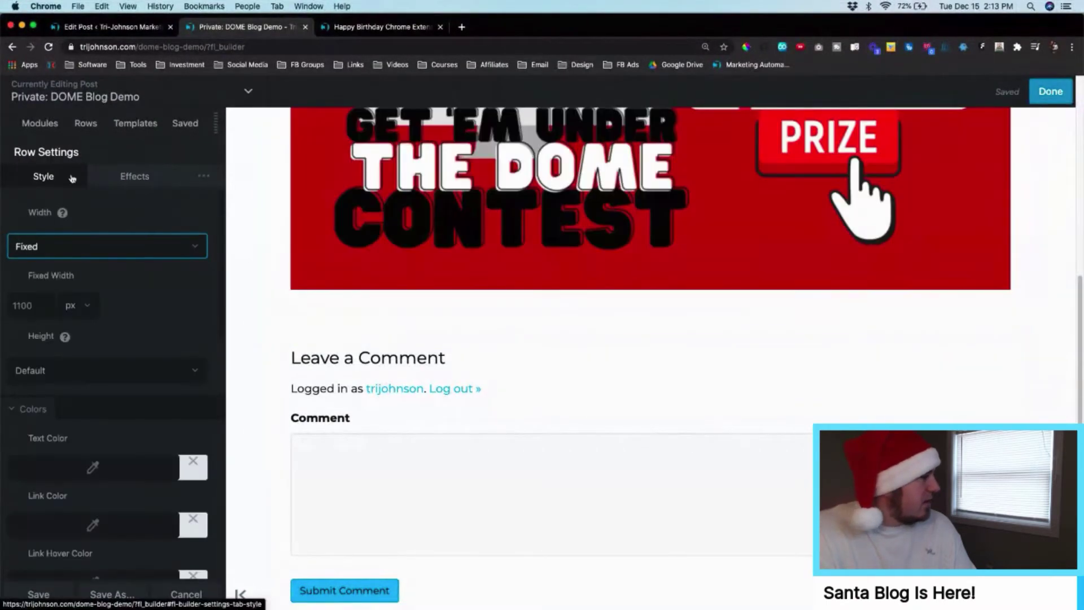
click(74, 242)
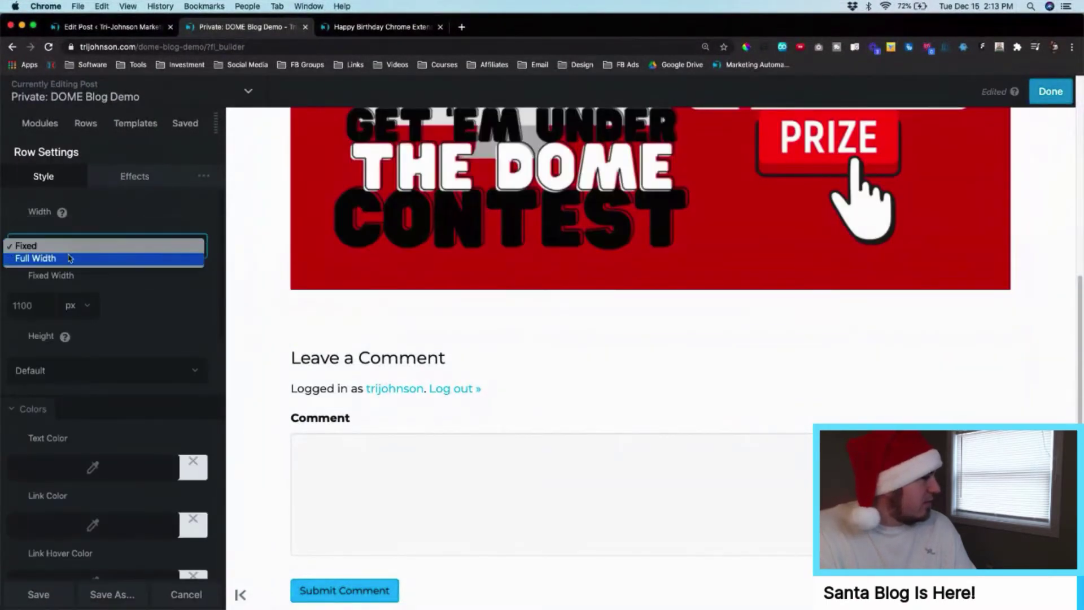
click(85, 258)
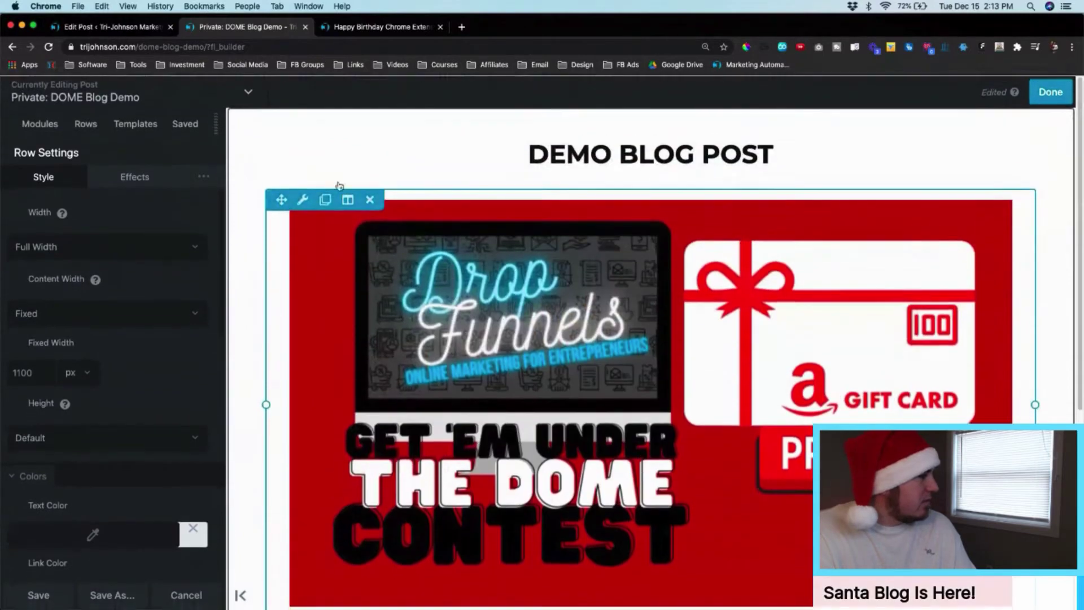
scroll(315, 350, down, 5)
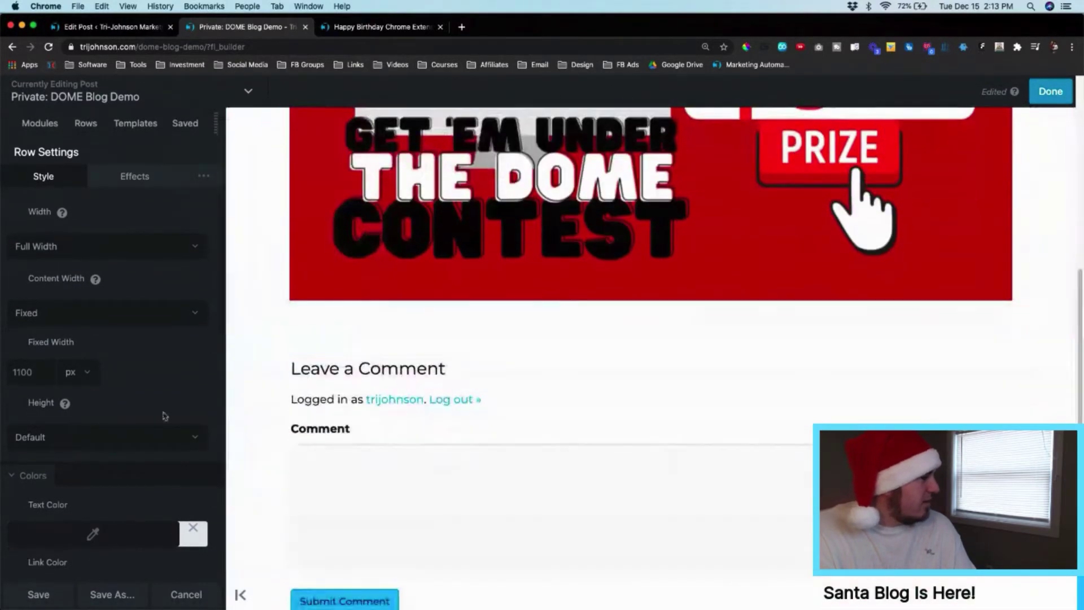
- Set the row's fixed content width to 1200 px and save the row settings
click(29, 370)
key(BackSpace)
key(BackSpace)
key(BackSpace)
text(200)
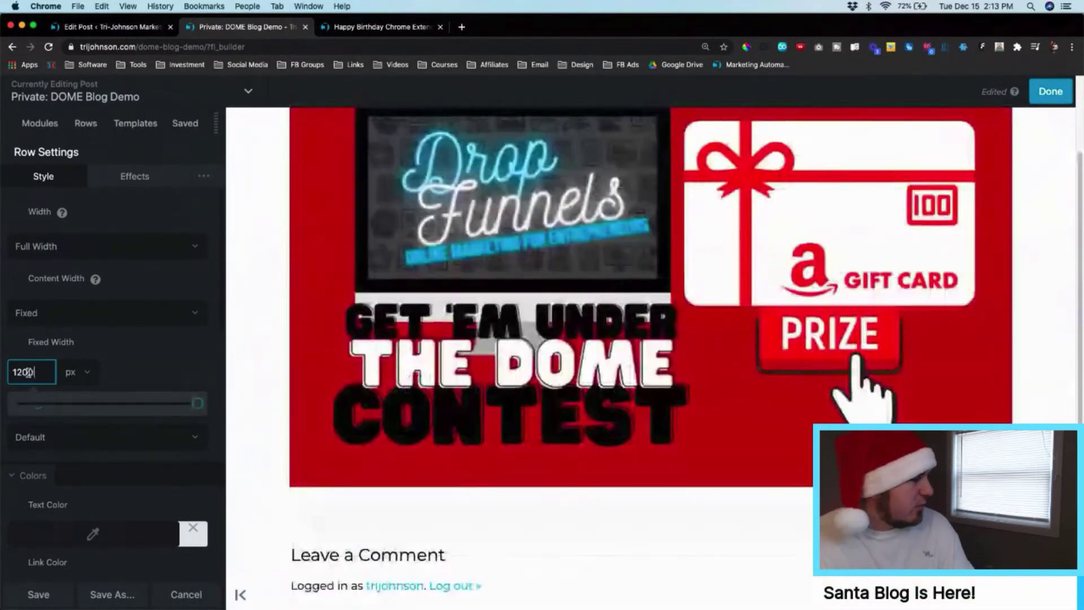
click(141, 375)
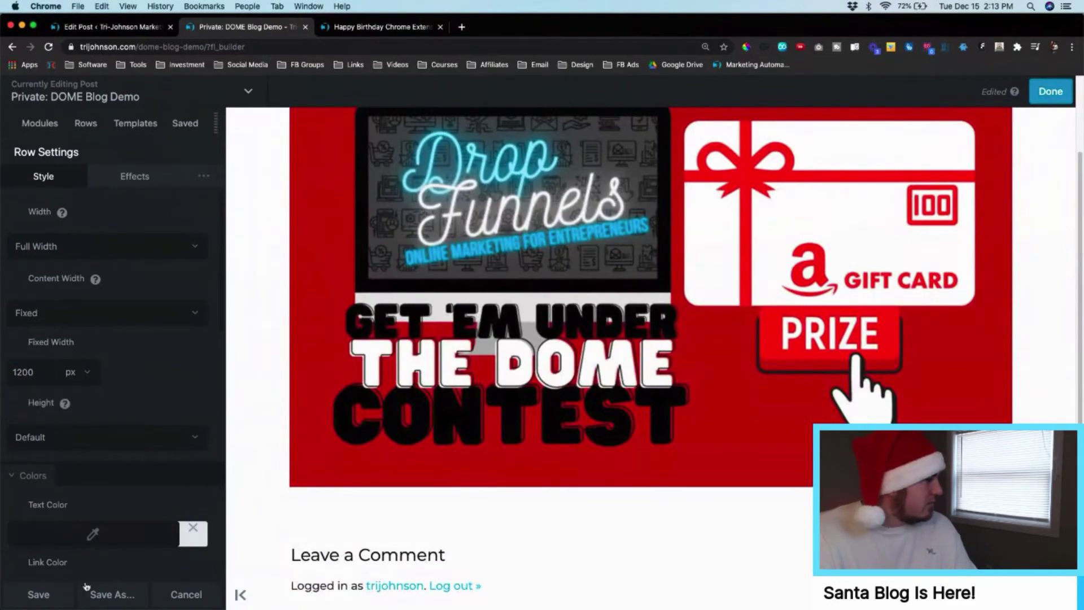
click(86, 586)
scroll(525, 322, up, 5)
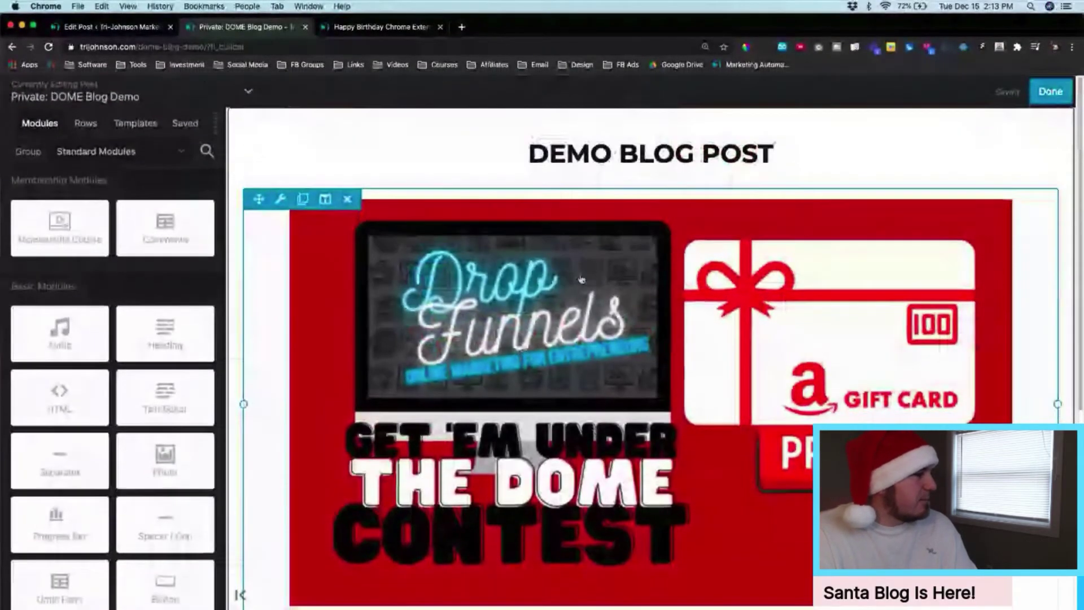
scroll(582, 280, down, 5)
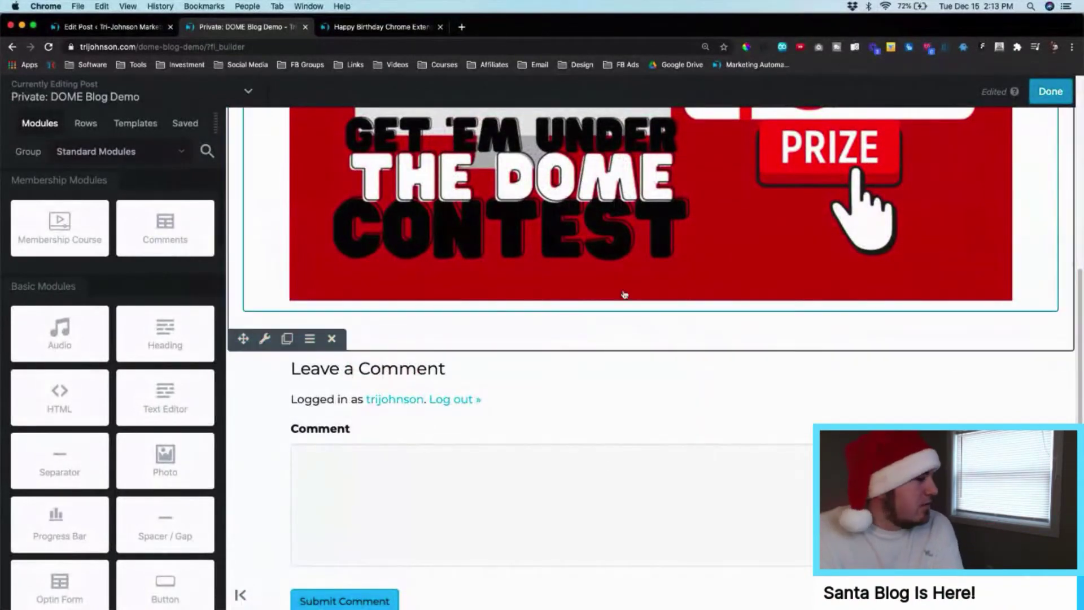
scroll(606, 316, up, 5)
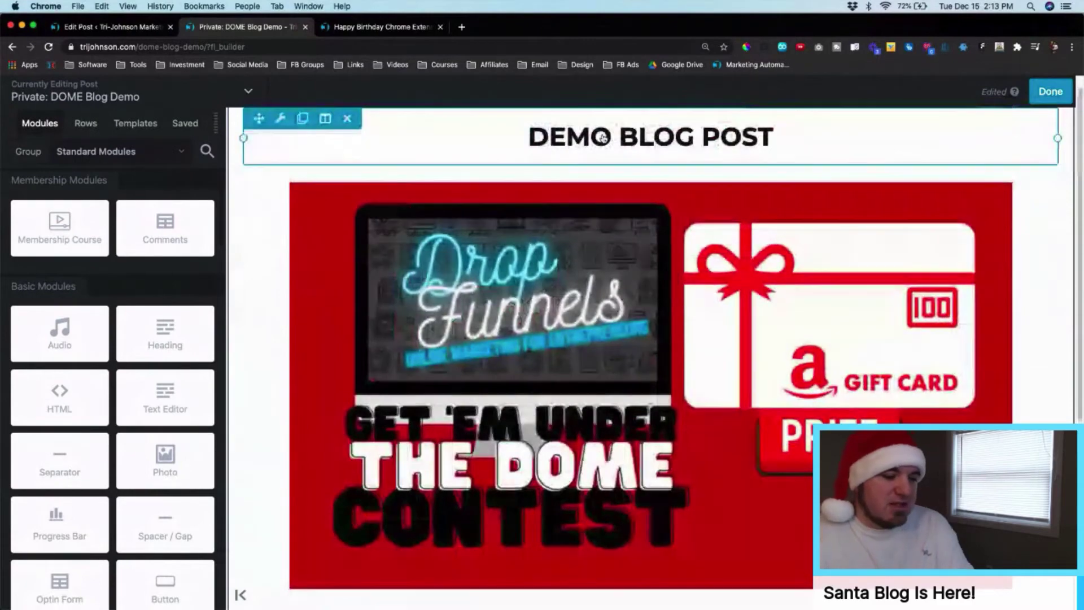
scroll(621, 187, down, 3)
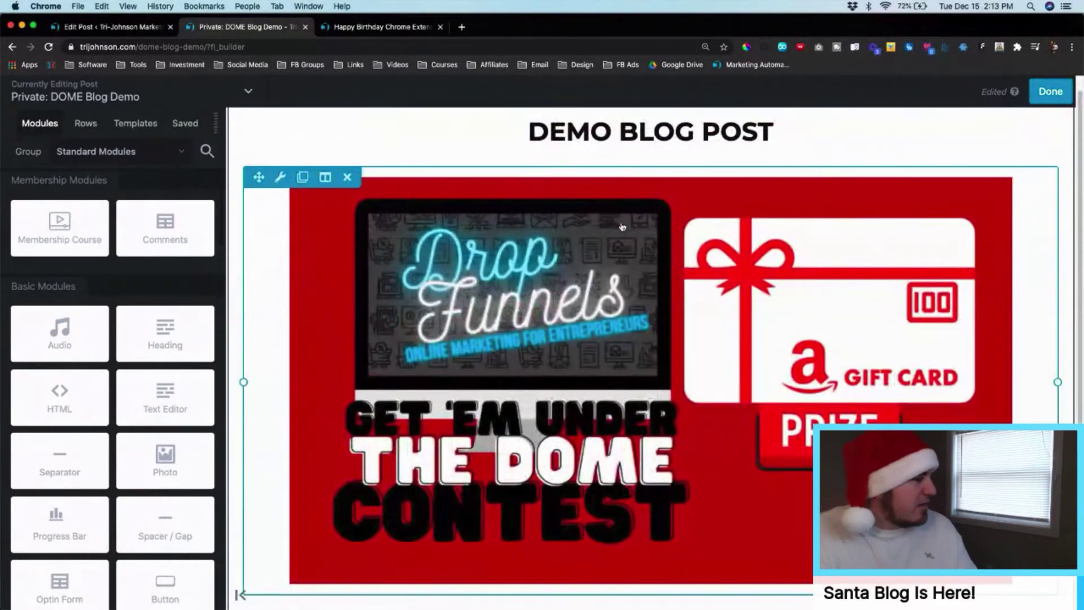
scroll(452, 237, up, 4)
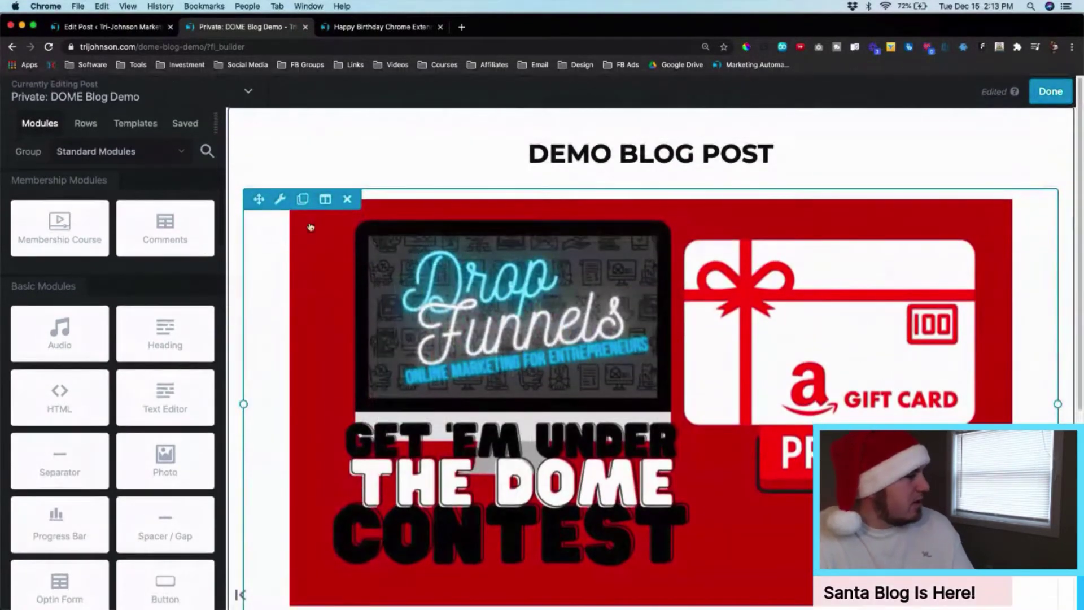
- Narrow the contest photo by setting its right and left margins to 250 px
click(280, 198)
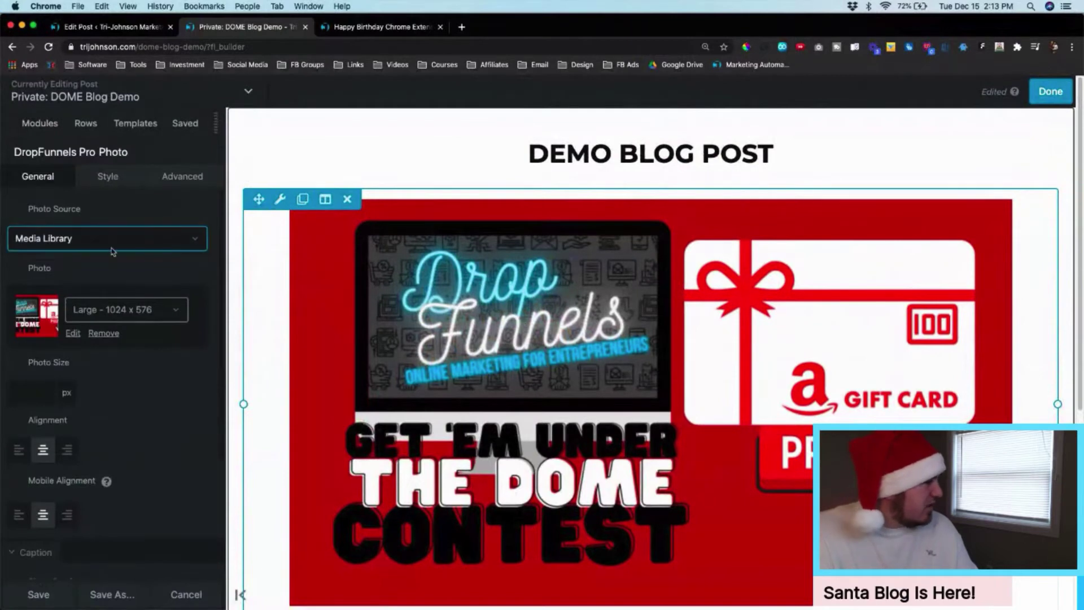
click(176, 175)
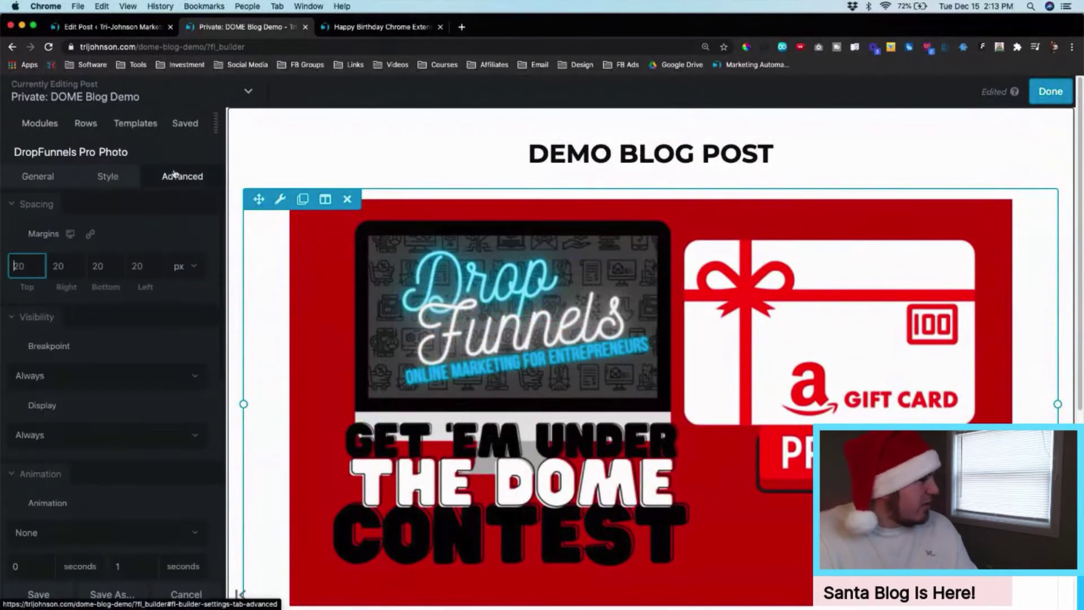
click(61, 257)
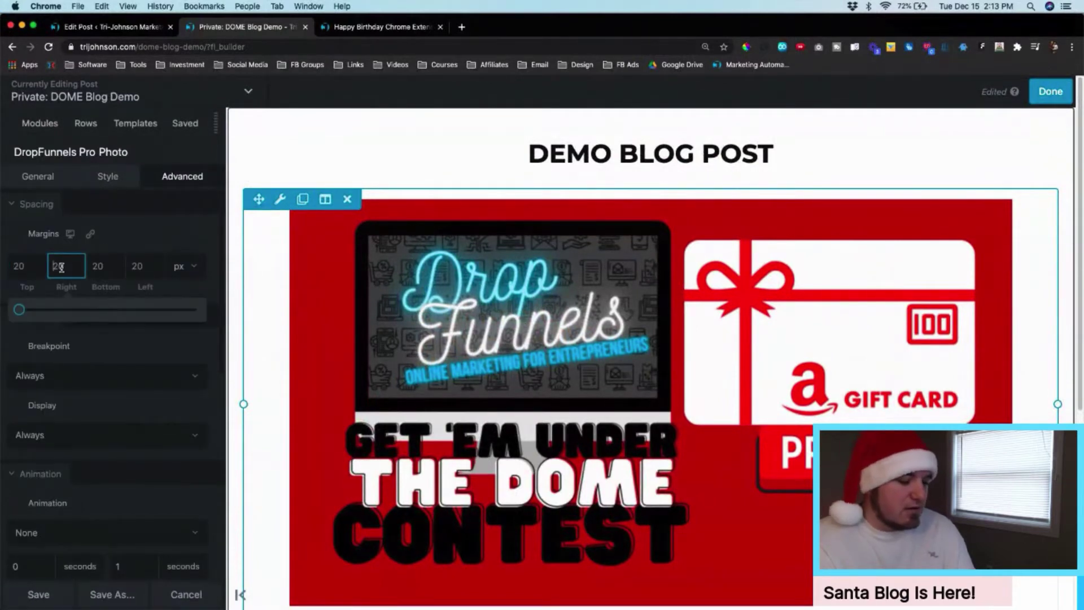
text(150)
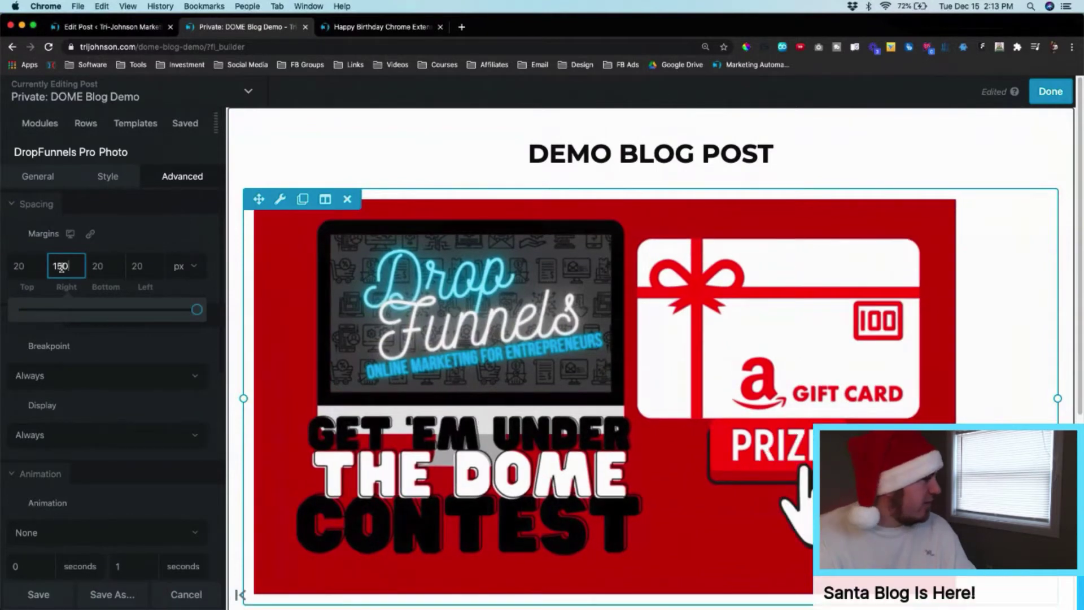
click(141, 266)
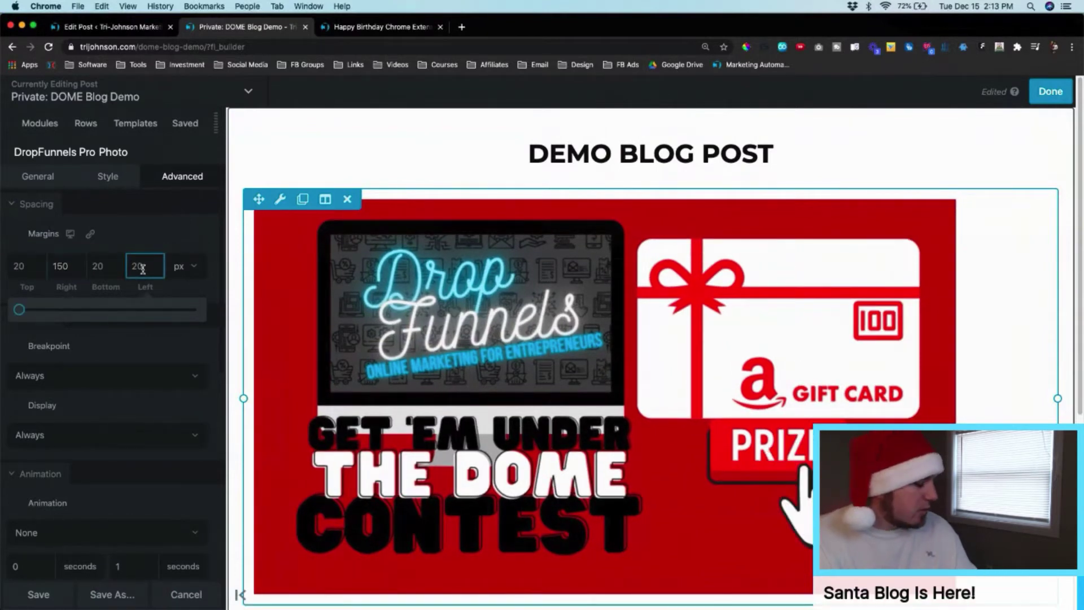
text(150)
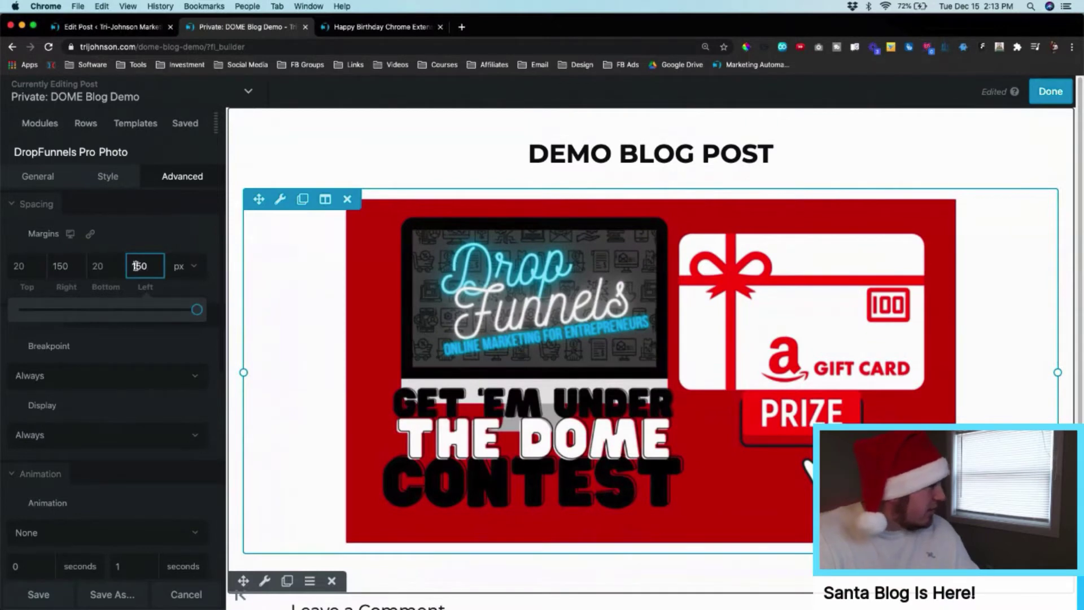
text(2)
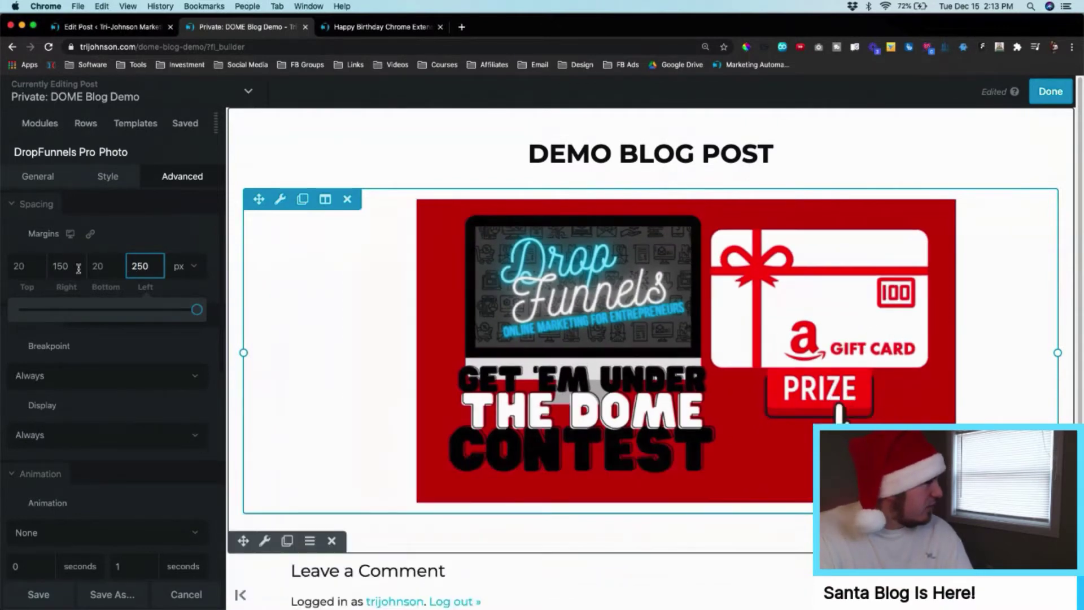
drag(57, 267, 52, 268)
text(2)
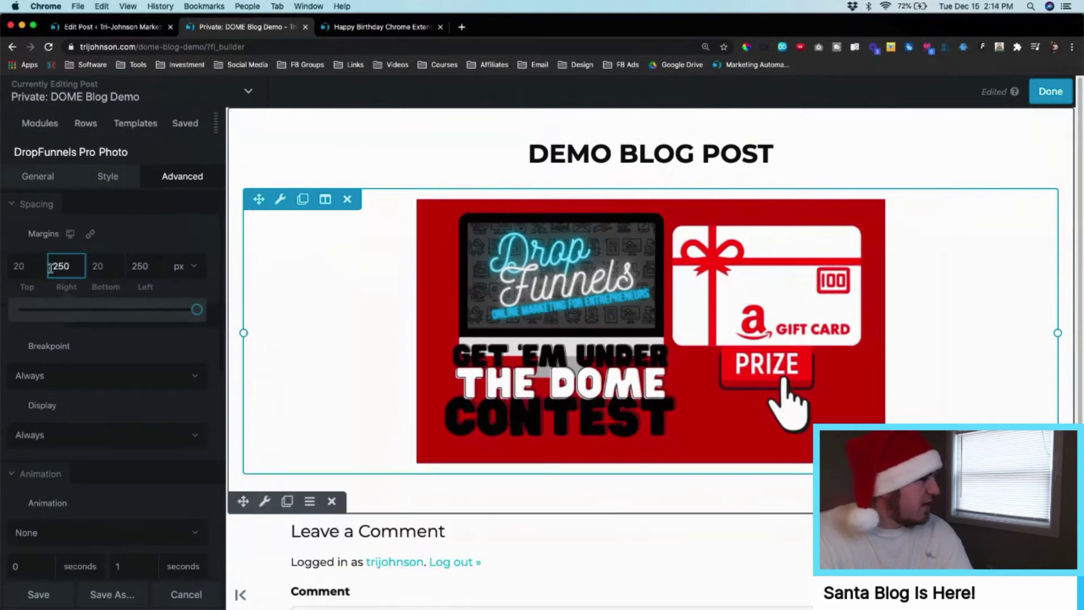
- Set the contest photo's top margin to 0 px
click(33, 266)
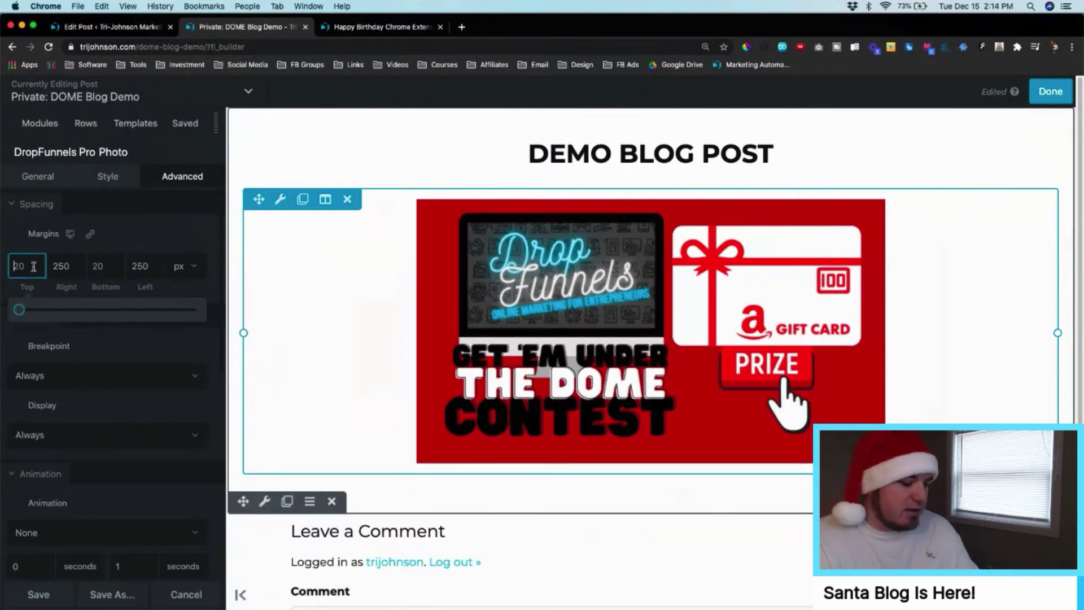
key(BackSpace)
key(BackSpace)
text(0)
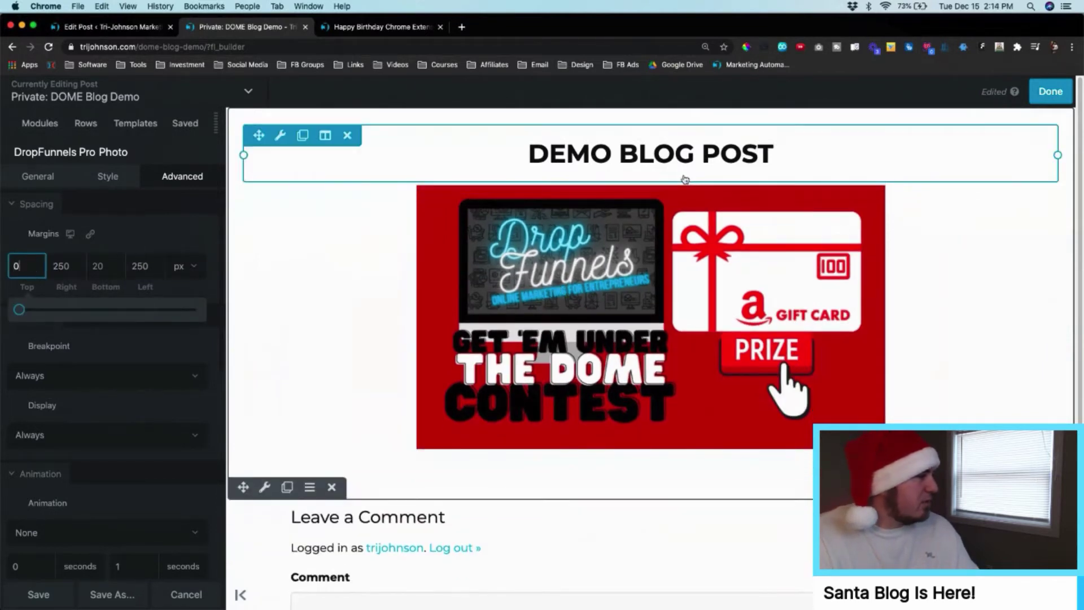
- Set the DEMO BLOG POST heading's bottom margin to 0 px, finish editing and publish the post
click(281, 137)
click(118, 275)
key(BackSpace)
key(BackSpace)
text(0)
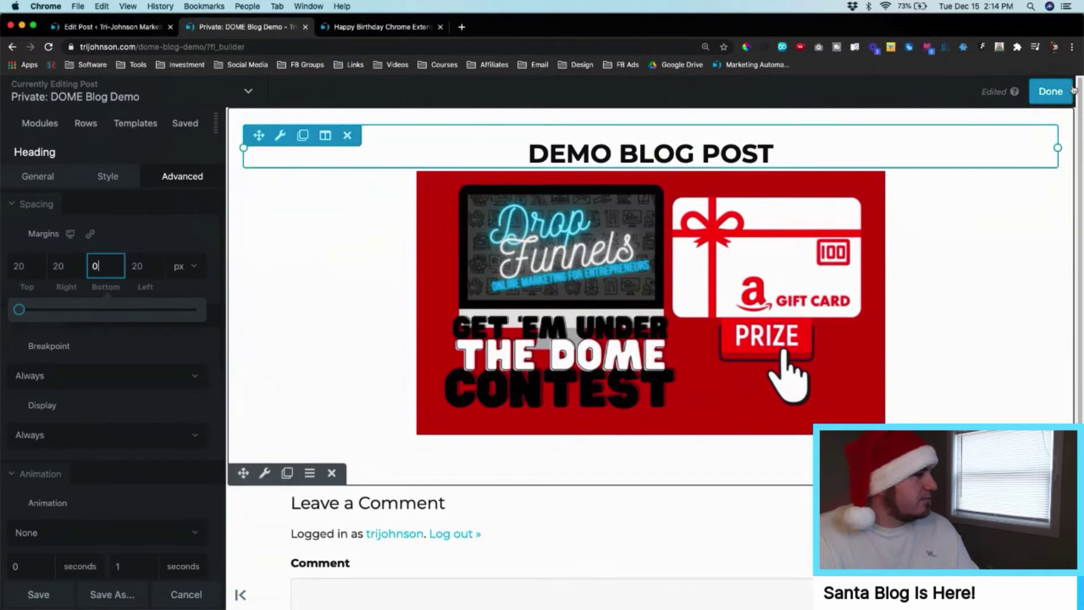
click(1051, 91)
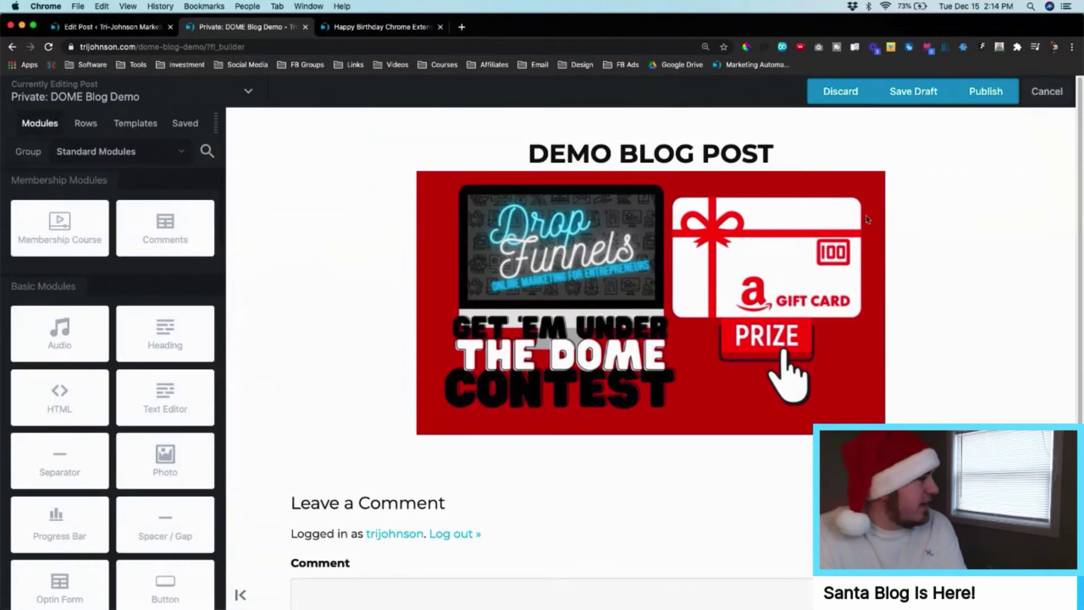
click(987, 91)
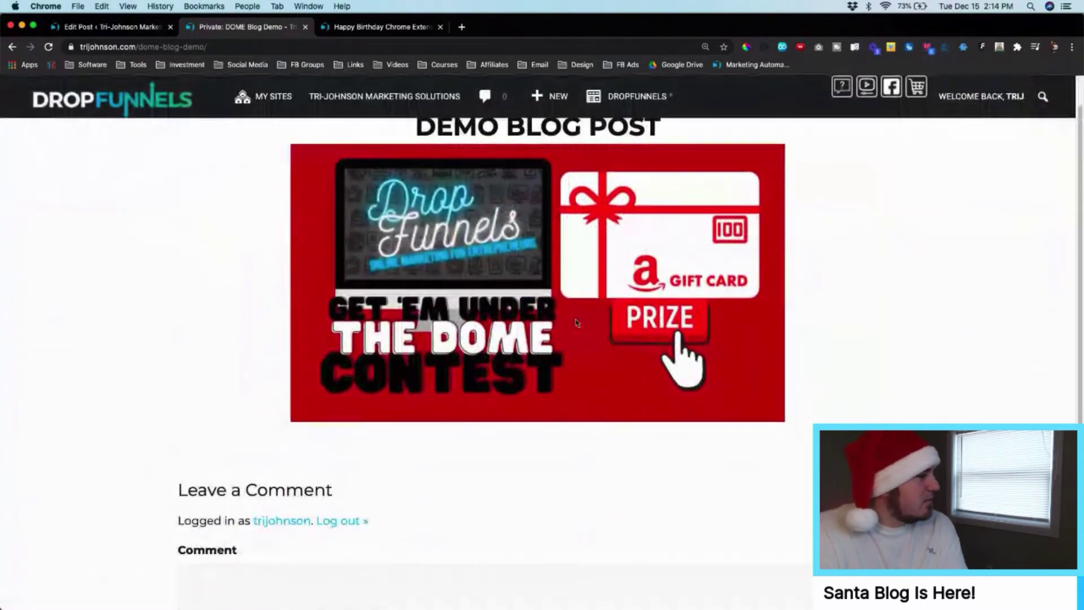
- Reopen the DOME Blog Demo post in the DropFunnels builder and add a Heading module beneath the contest photo
scroll(576, 322, down, 3)
scroll(576, 322, up, 4)
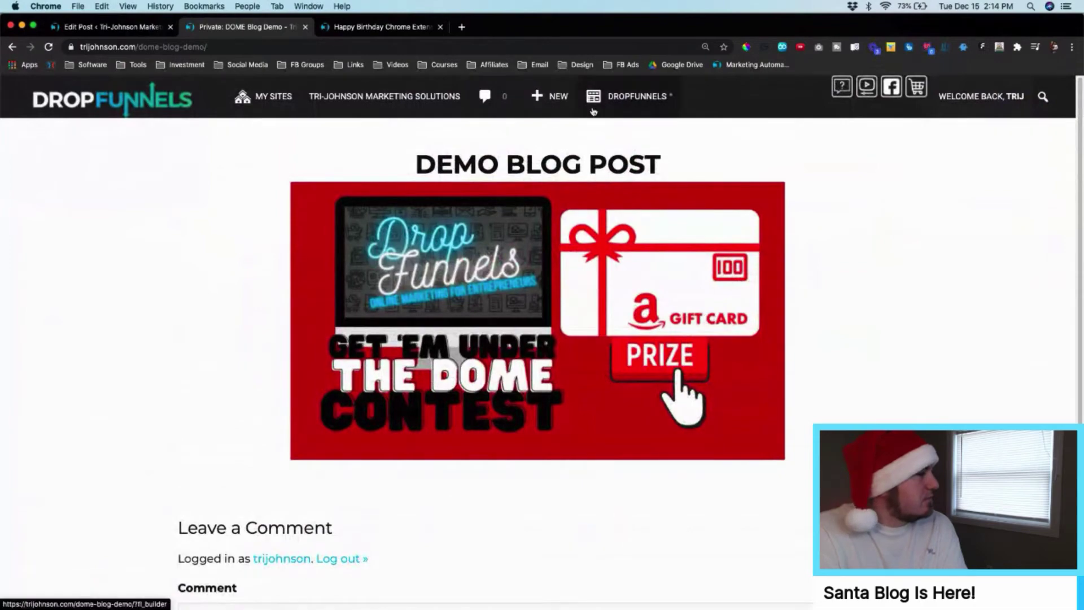
click(604, 102)
scroll(256, 141, down, 2)
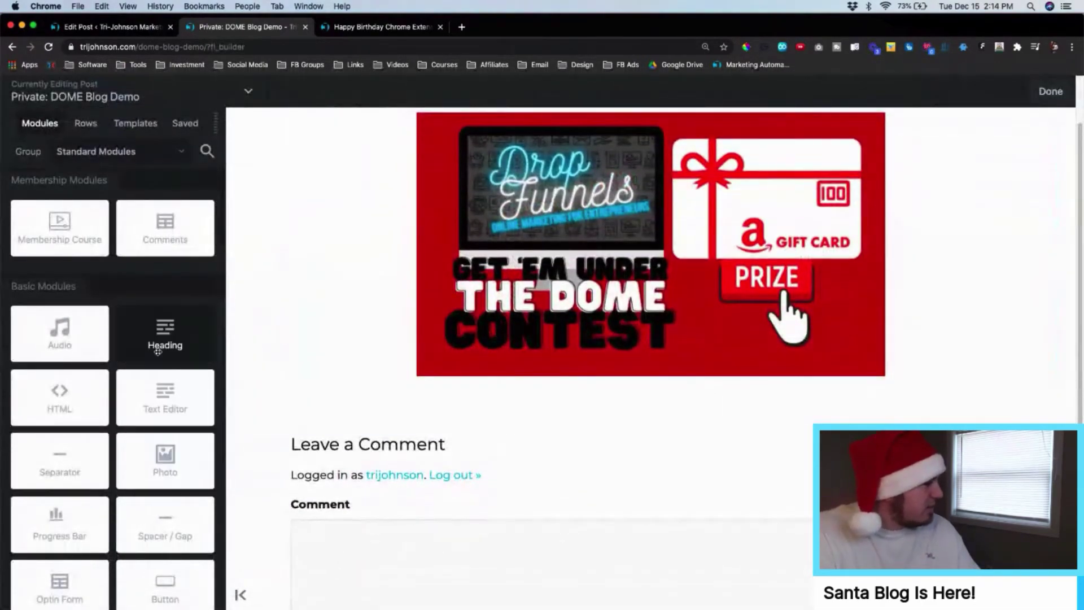
drag(162, 341, 627, 421)
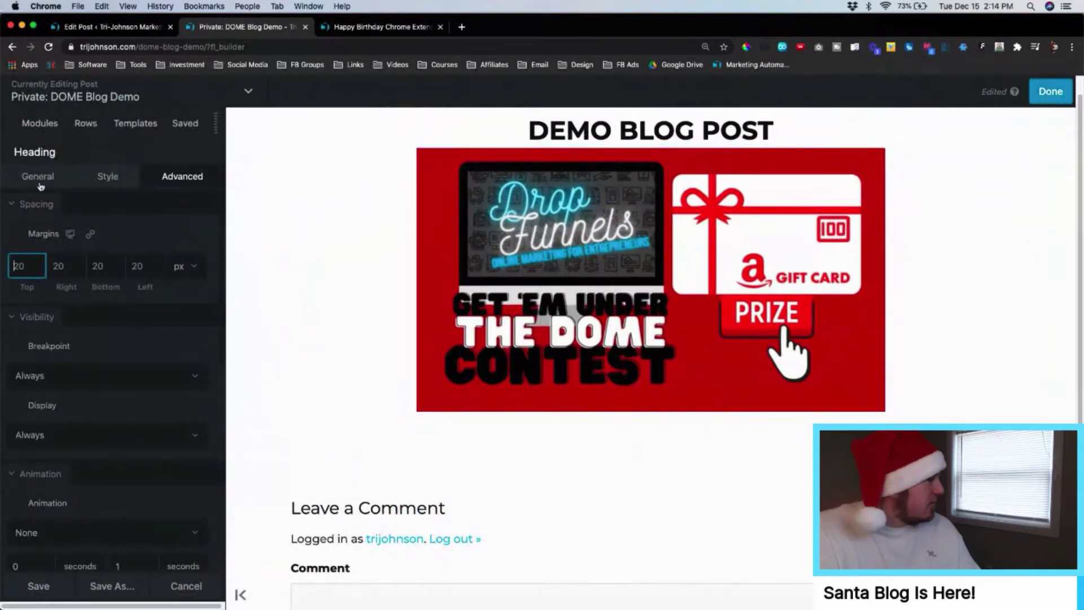
- Enter "Demo Blog Post For Teaching Basic SEO" as the text of the new h2 heading
click(40, 186)
click(59, 240)
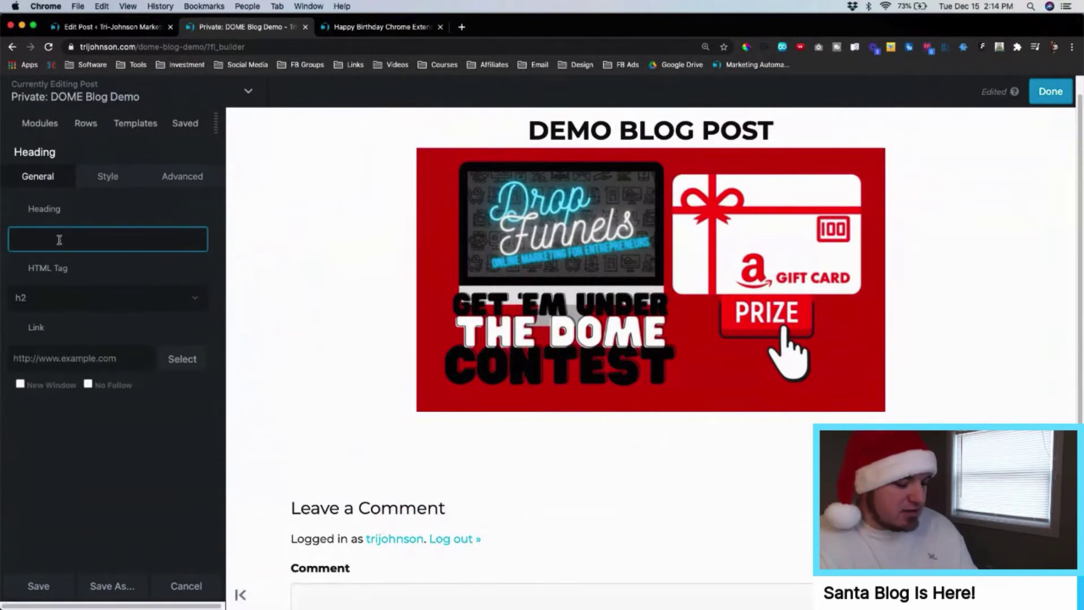
text(Demo)
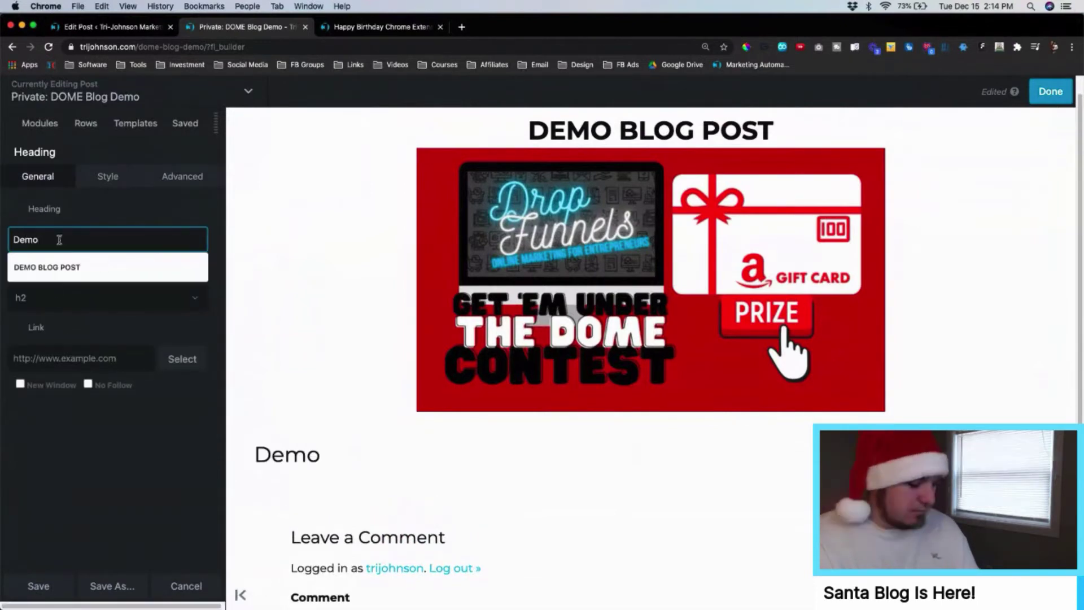
text( Blog Post)
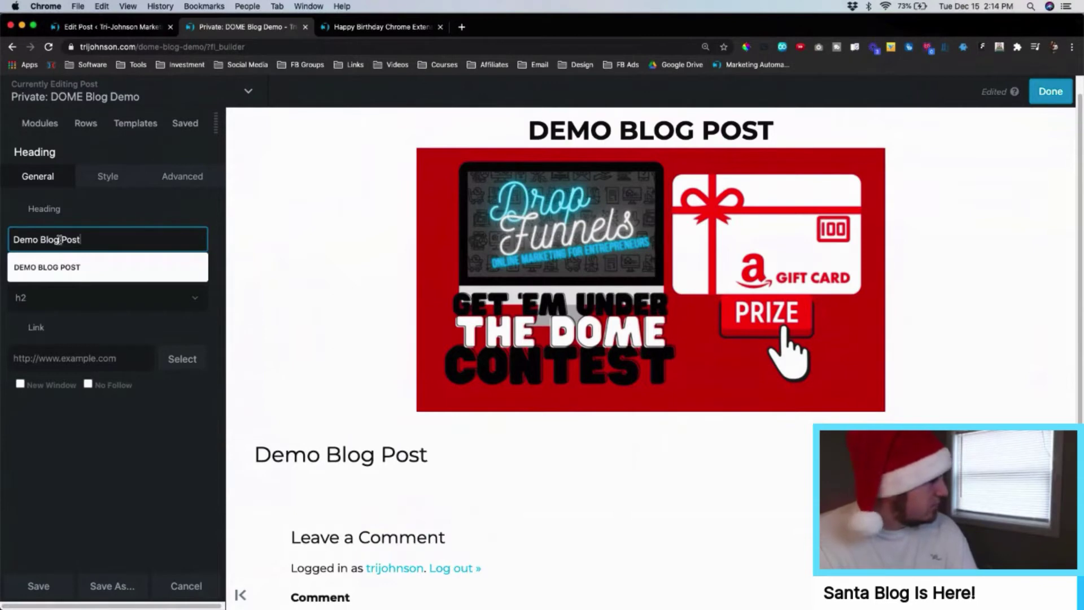
text( For T)
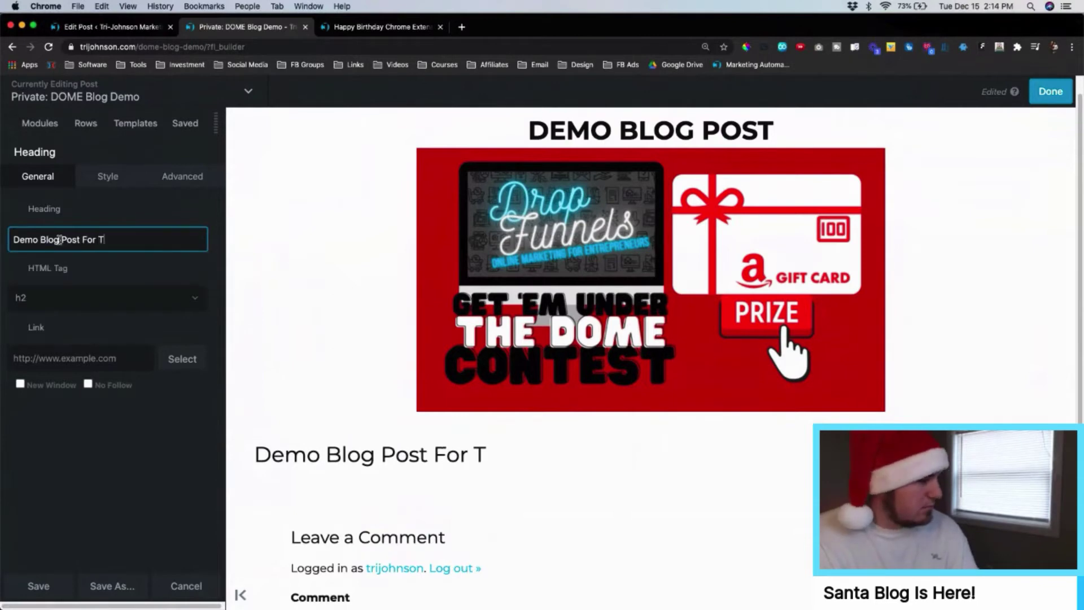
text(r)
key(BackSpace)
key(BackSpace)
text(ea)
key(BackSpace)
key(BackSpace)
key(BackSpace)
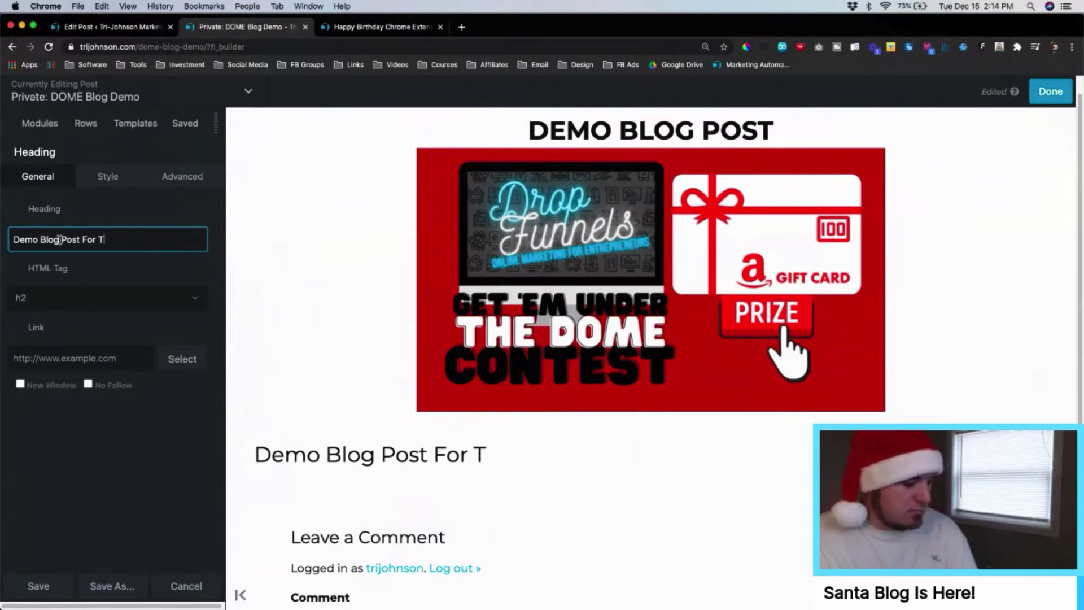
text(Teachin)
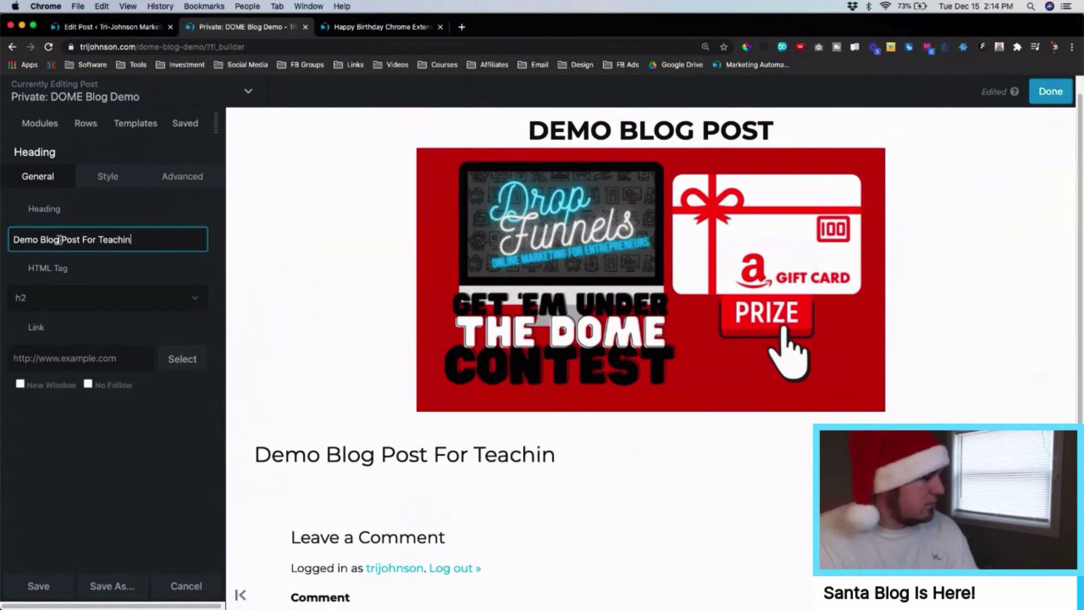
text(g Basic SEO)
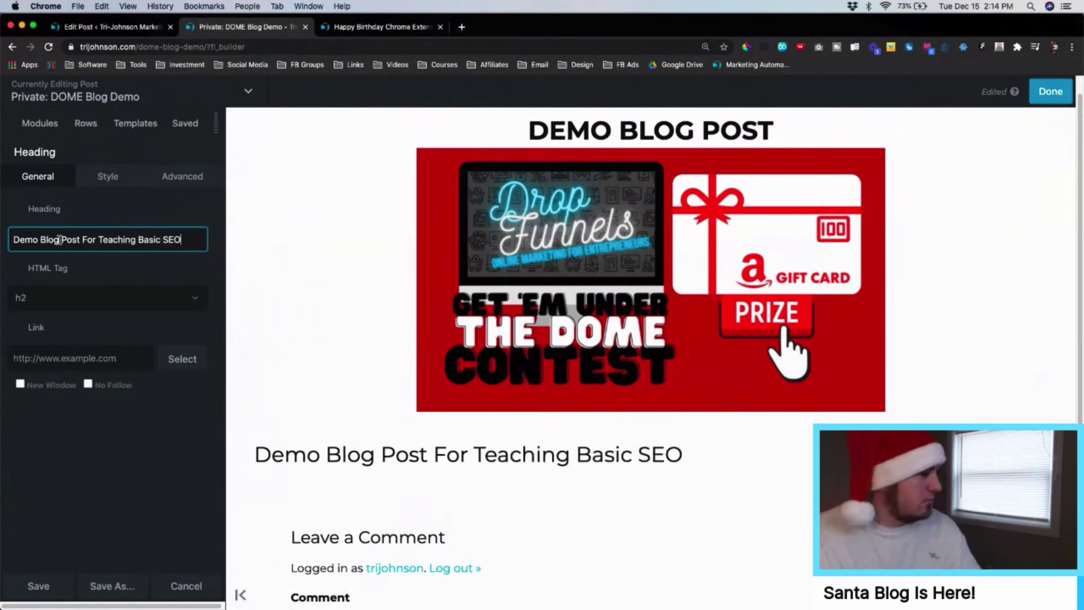
- Center the new heading and set its font weight to Semi-Bold
click(107, 176)
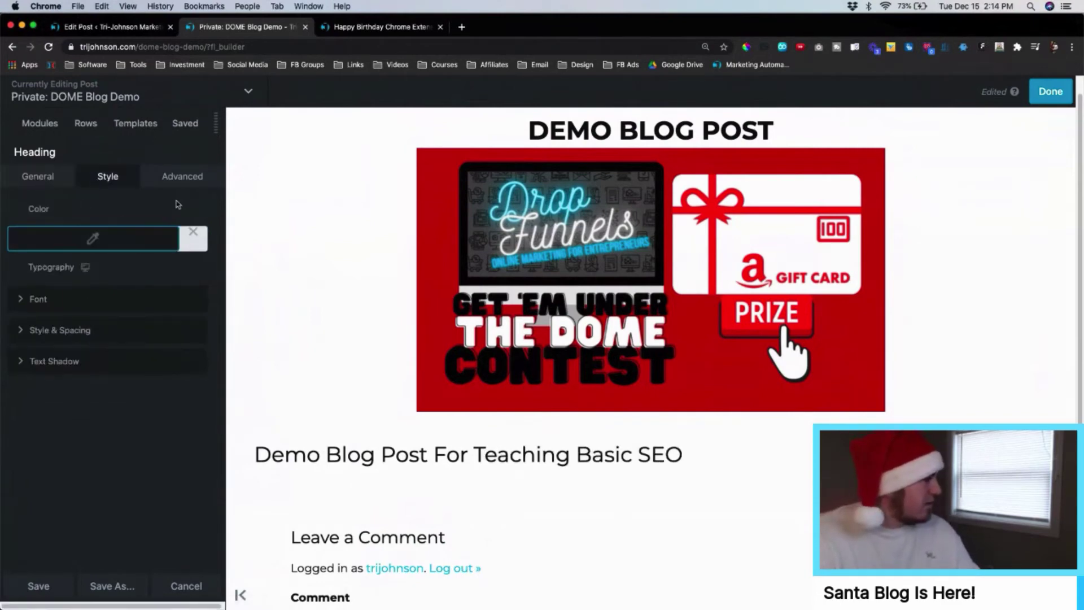
click(111, 300)
click(171, 393)
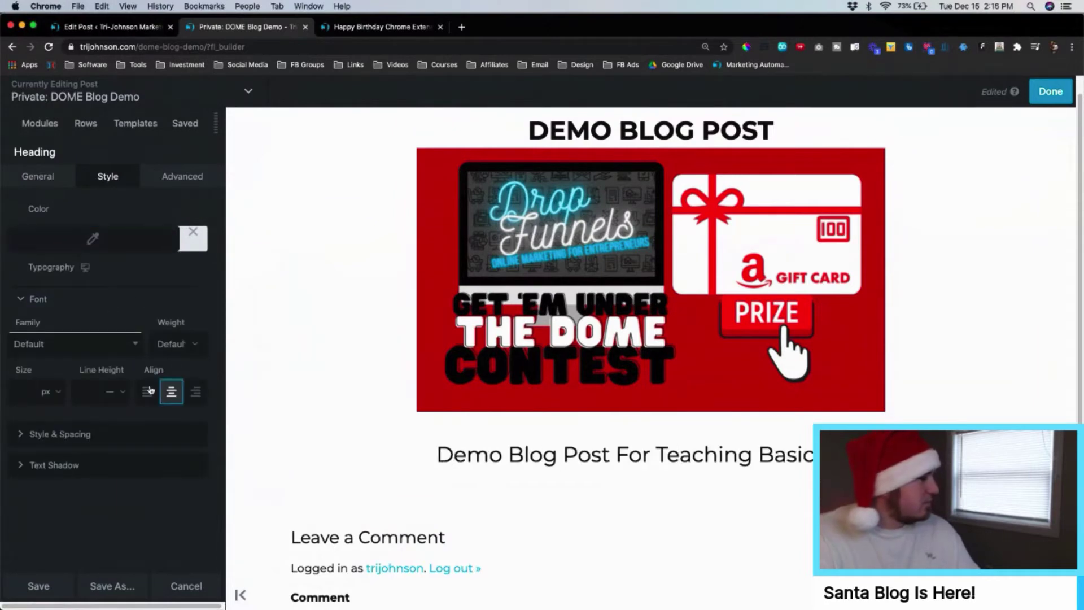
click(175, 343)
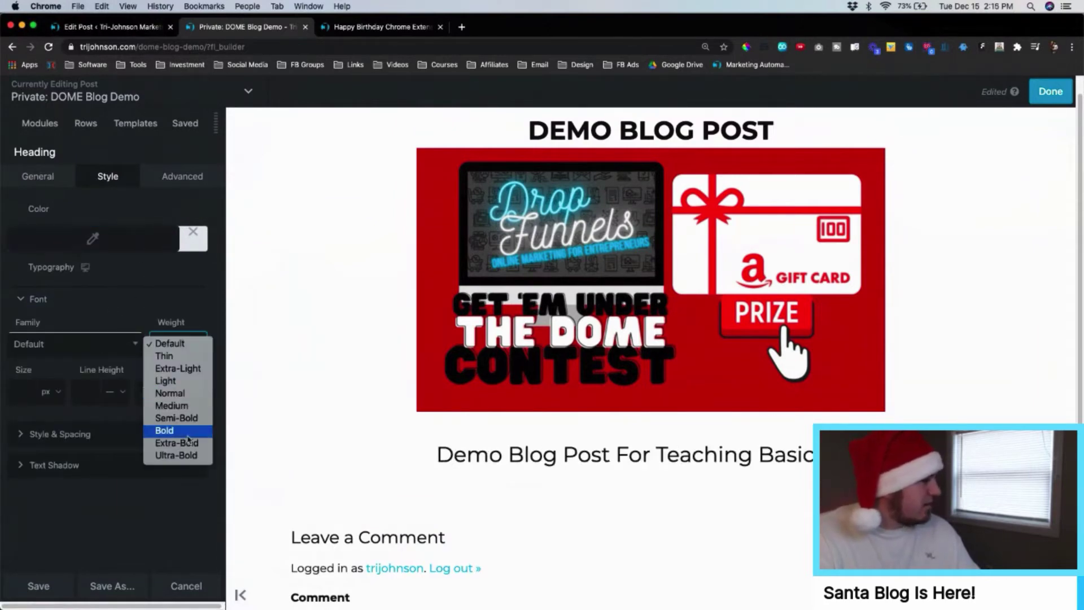
click(196, 420)
click(180, 305)
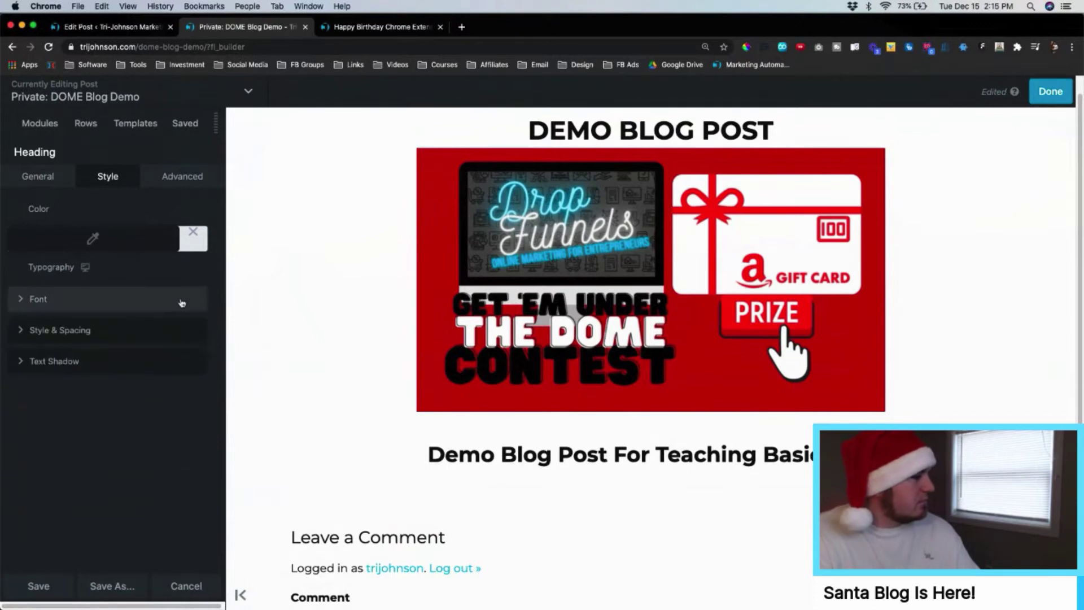
- Set the new heading's top margin to 0 px and save the heading settings
click(170, 184)
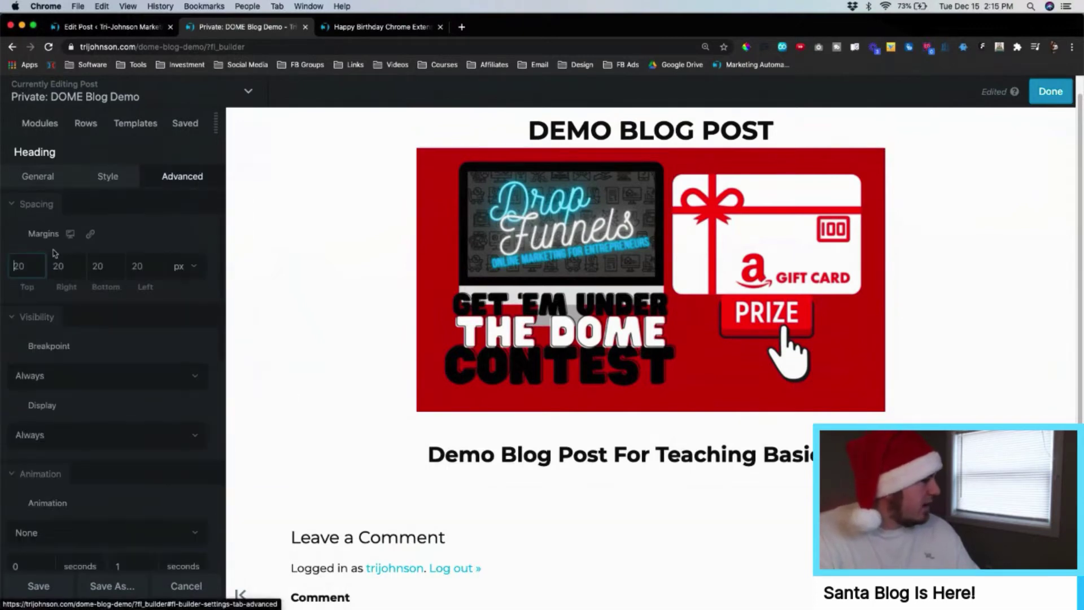
click(29, 262)
text(0)
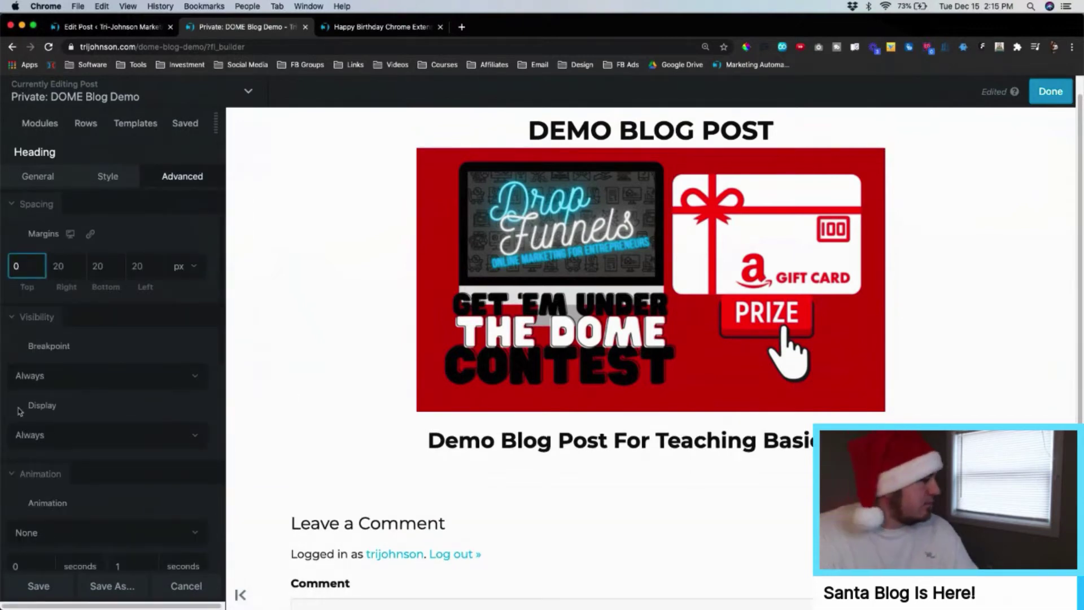
click(38, 585)
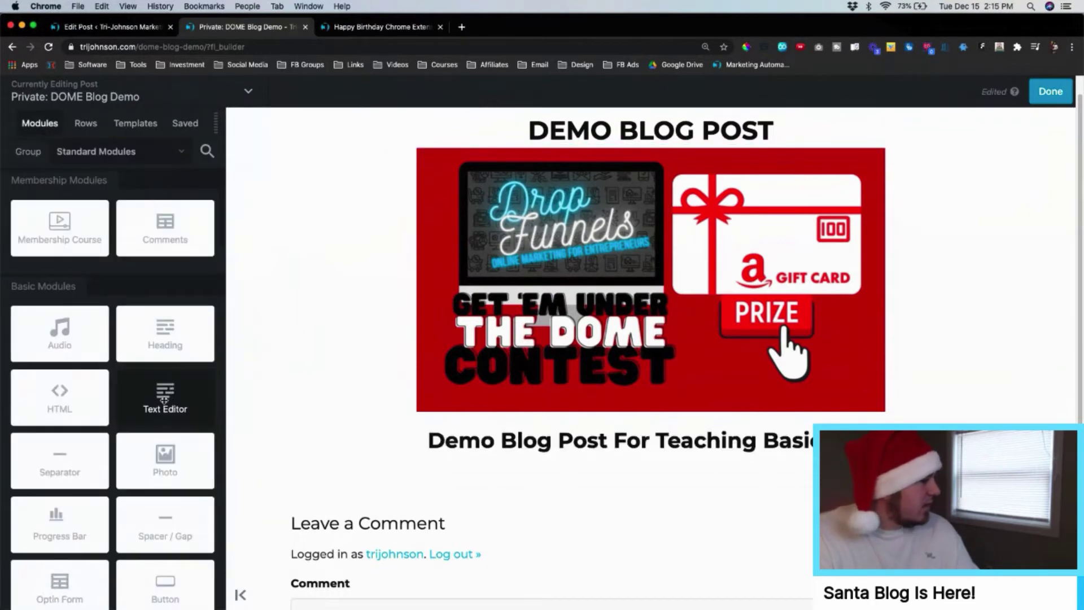
- Add a Text Editor module below the heading reading "This demo blog post is meant to show you how to begin to optimize your blog for SEO purposes."
drag(164, 400, 626, 474)
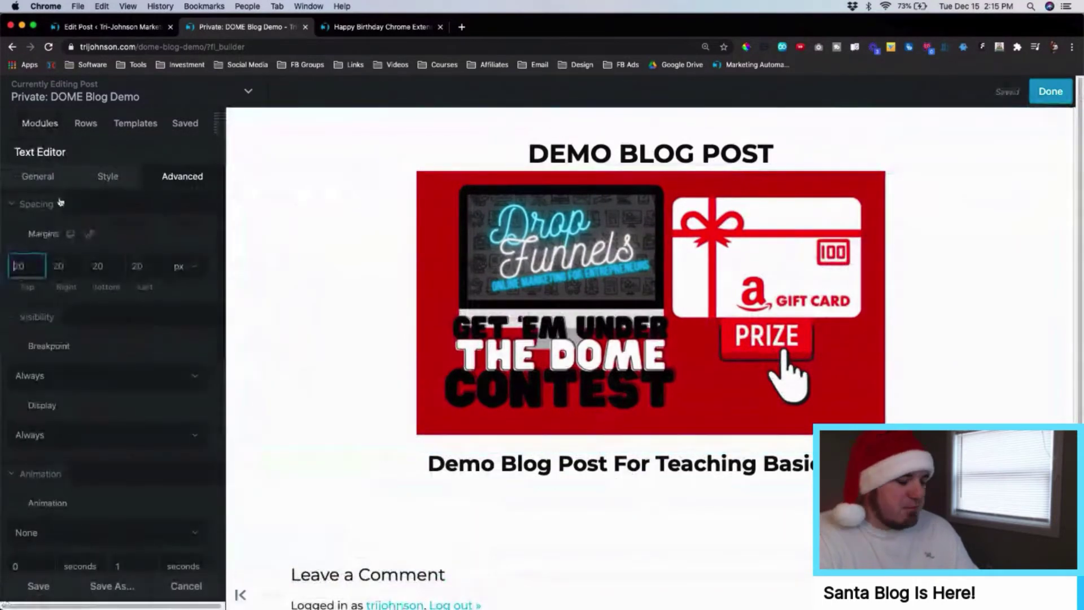
click(36, 175)
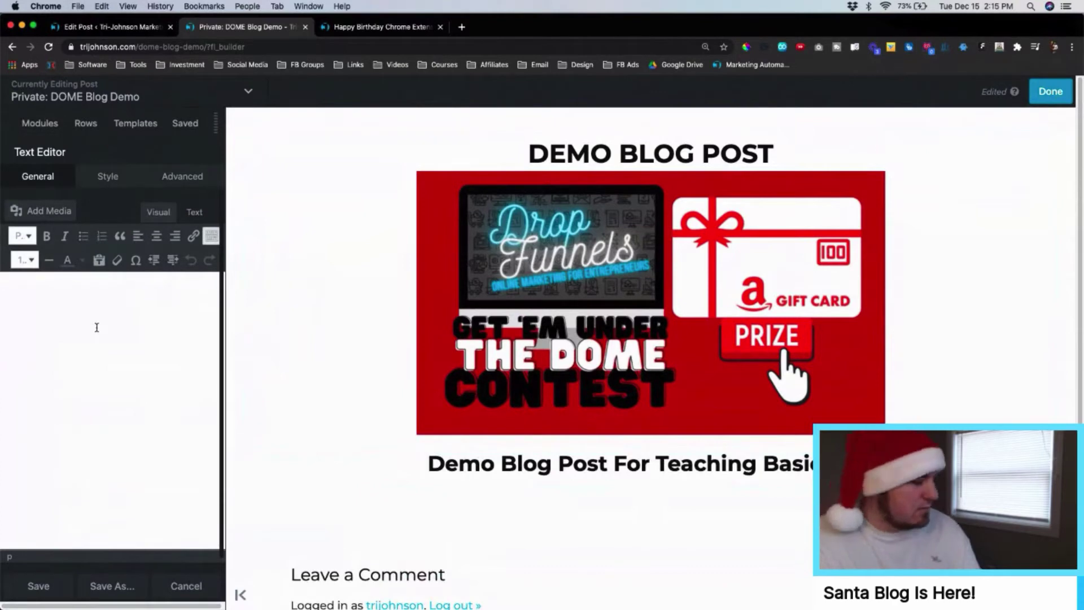
text(This demo )
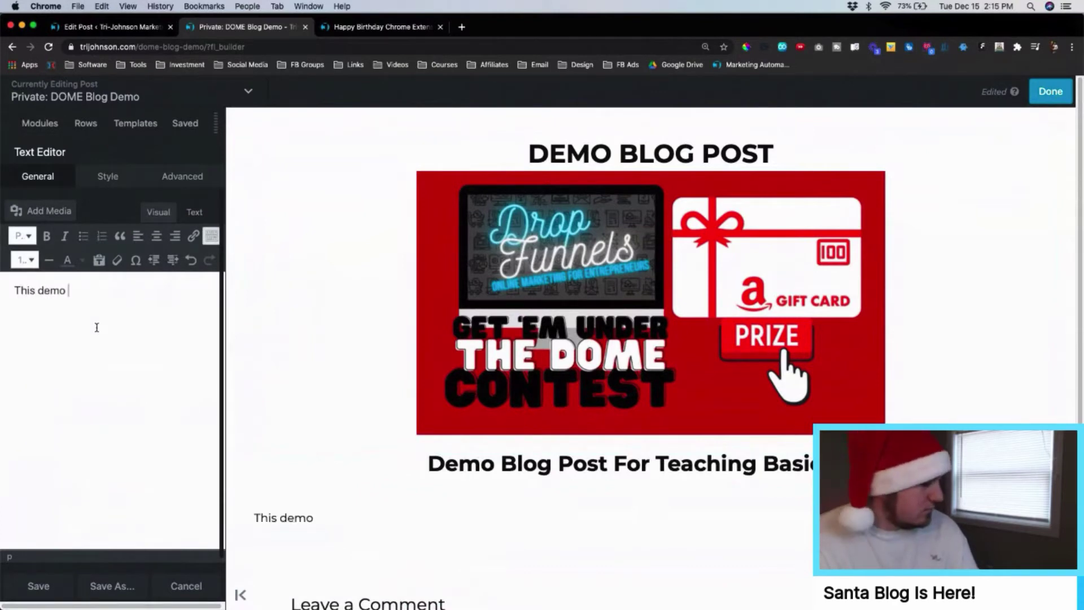
text(blog post is m)
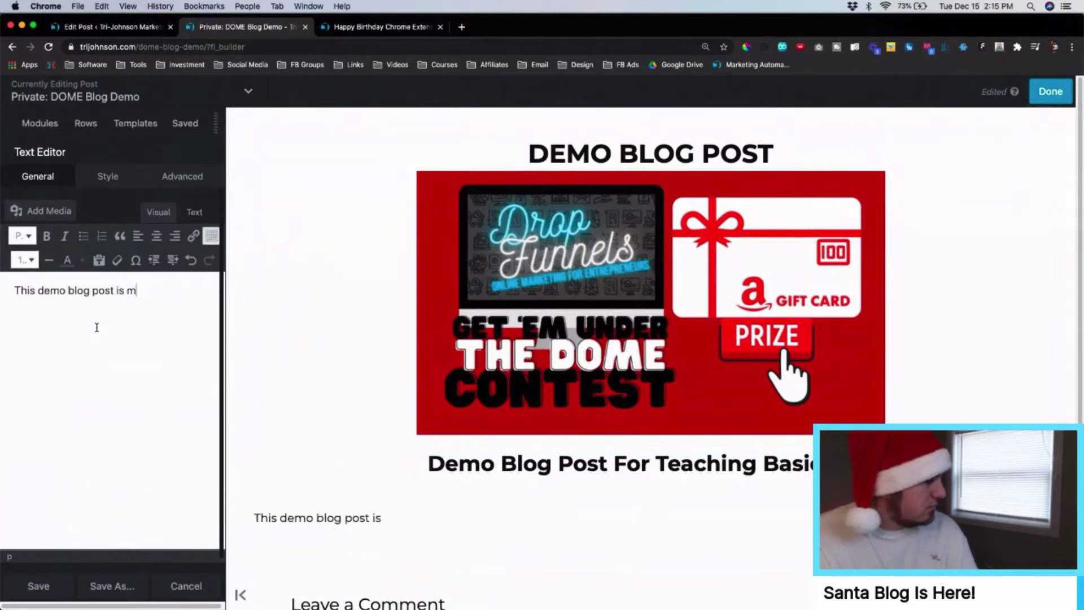
text(eant to show yo)
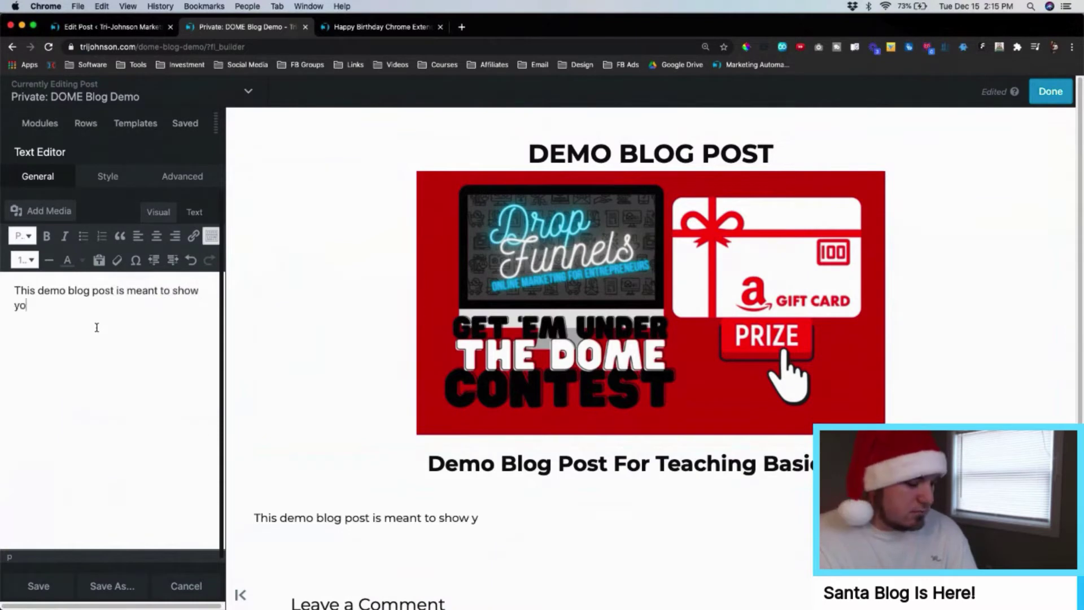
text(u how to begin)
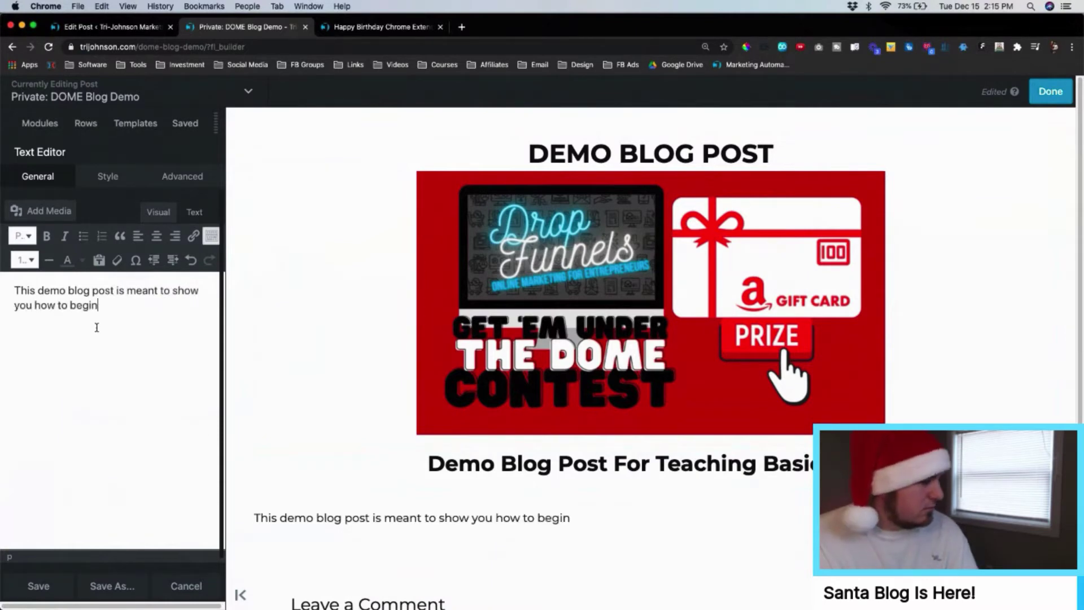
text( to optimi)
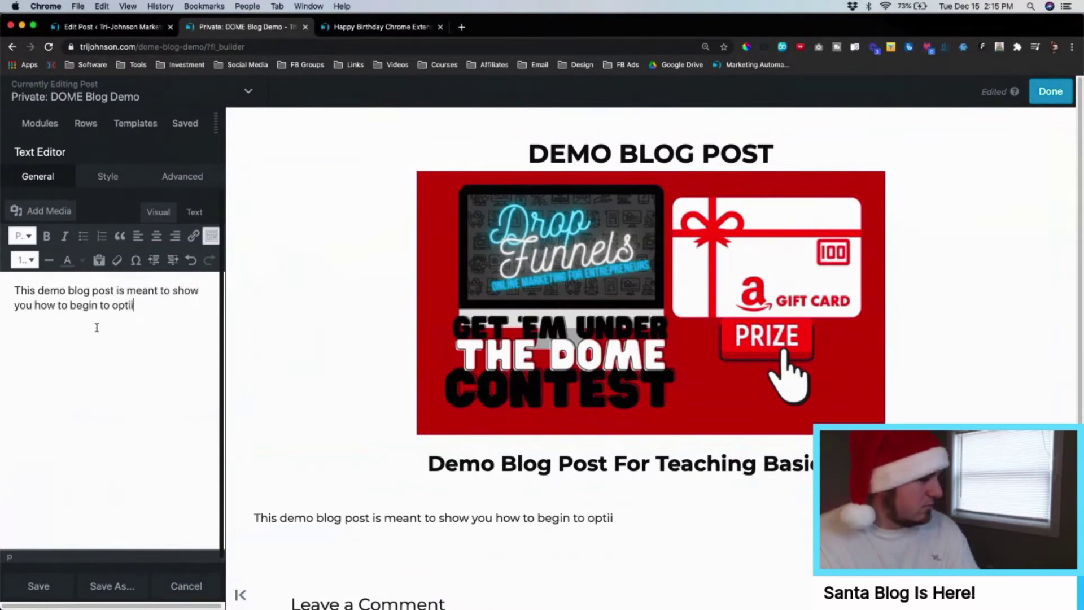
key(BackSpace)
text(mize your )
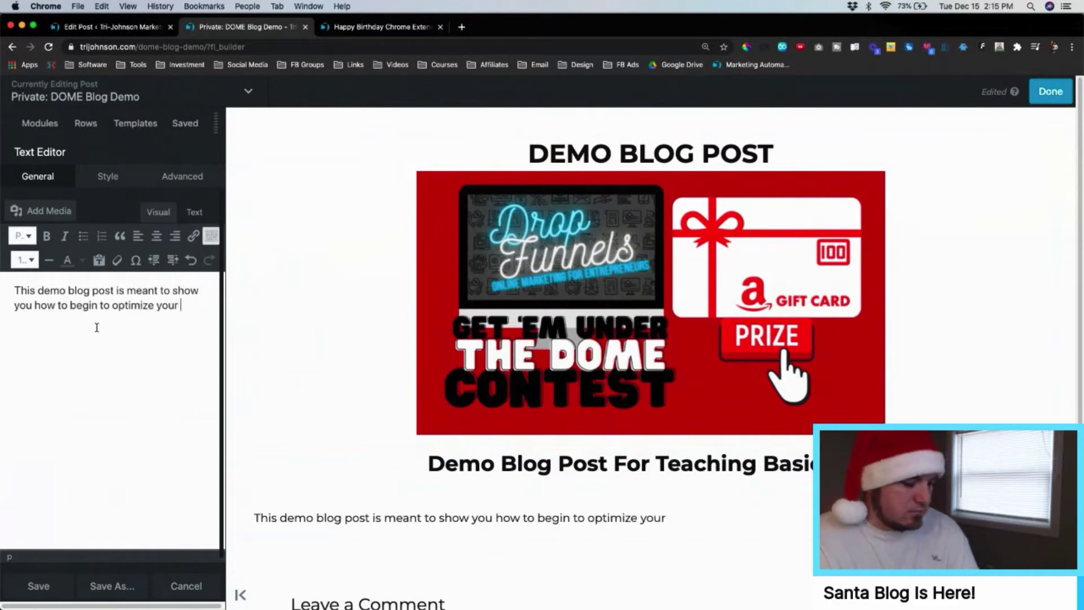
text(blog for SEO pu)
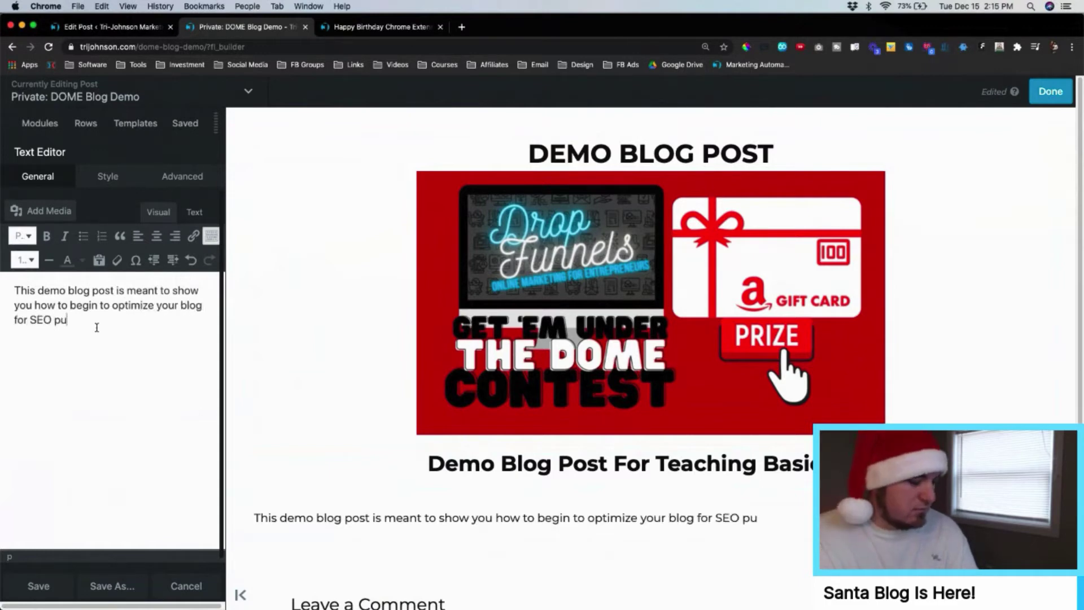
text(rposes.)
- Center the paragraph beneath the new heading and save the text module
scroll(358, 322, down, 3)
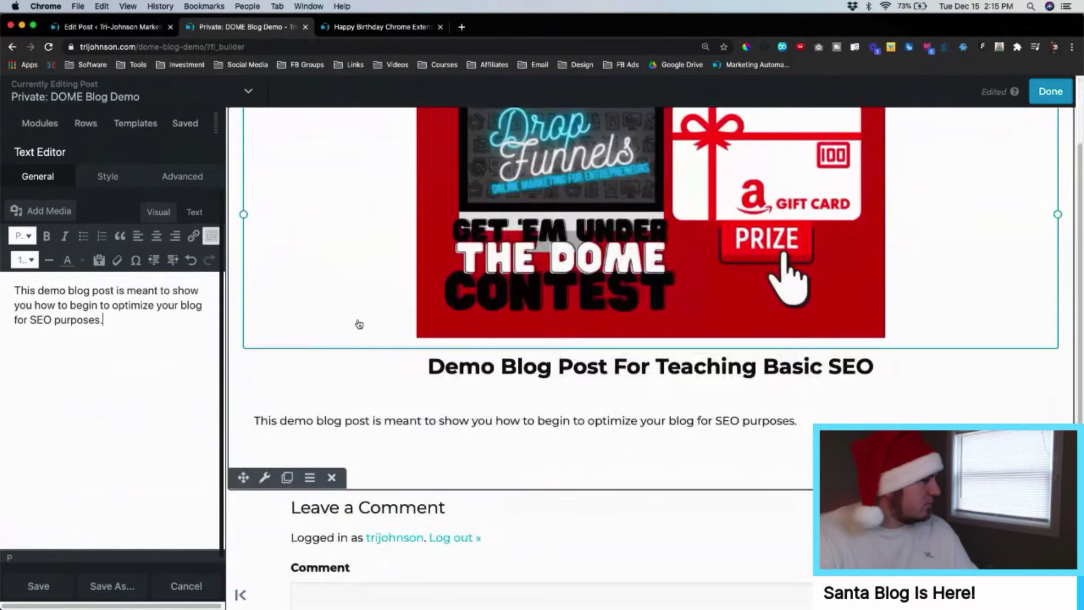
click(157, 235)
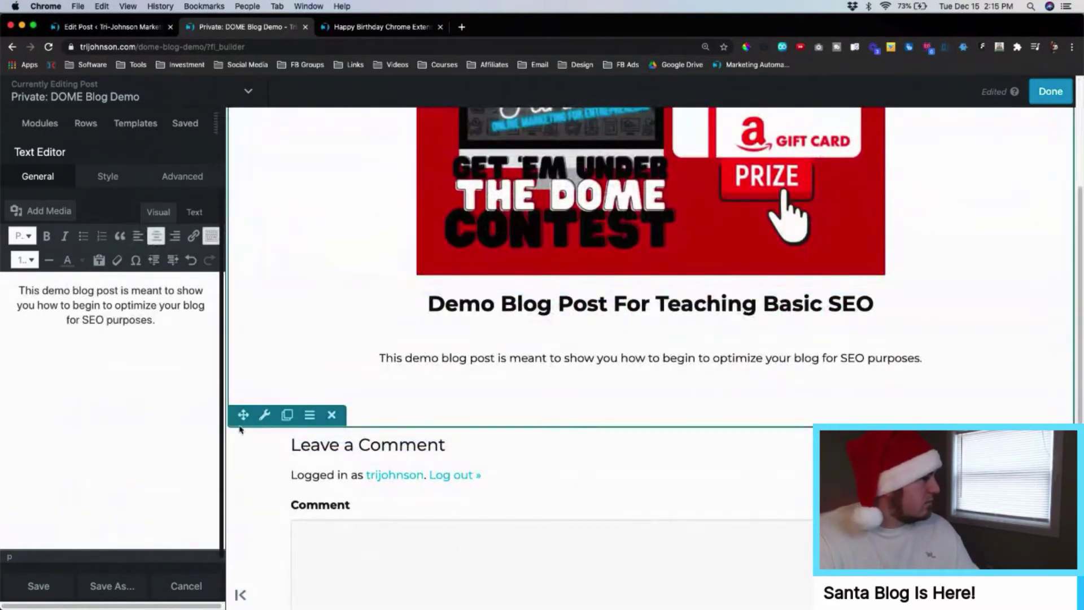
click(35, 582)
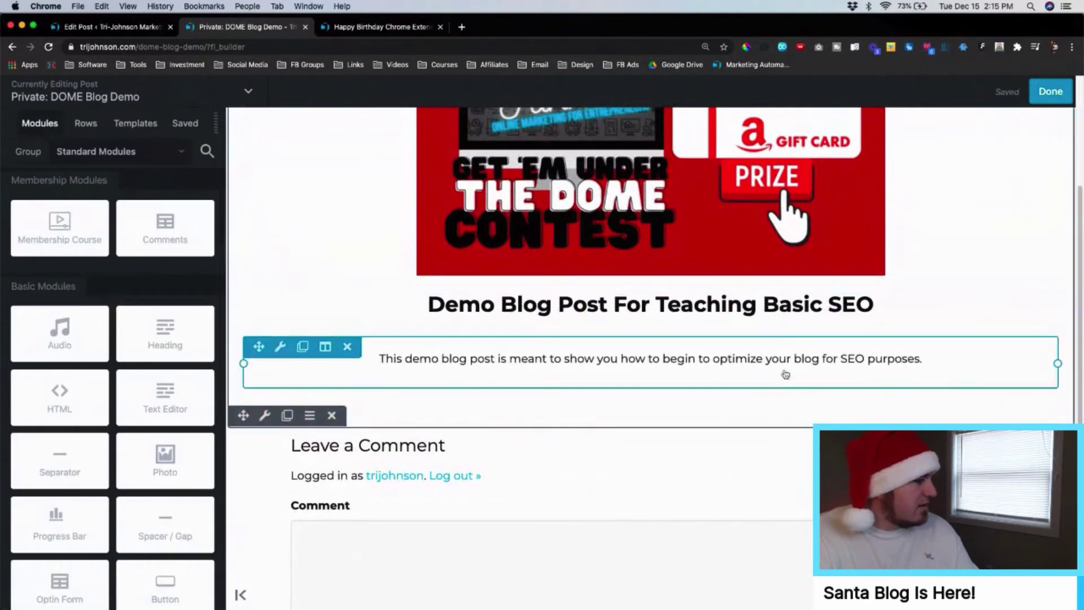
- Finish editing the post in the builder and publish the changes
scroll(783, 374, up, 3)
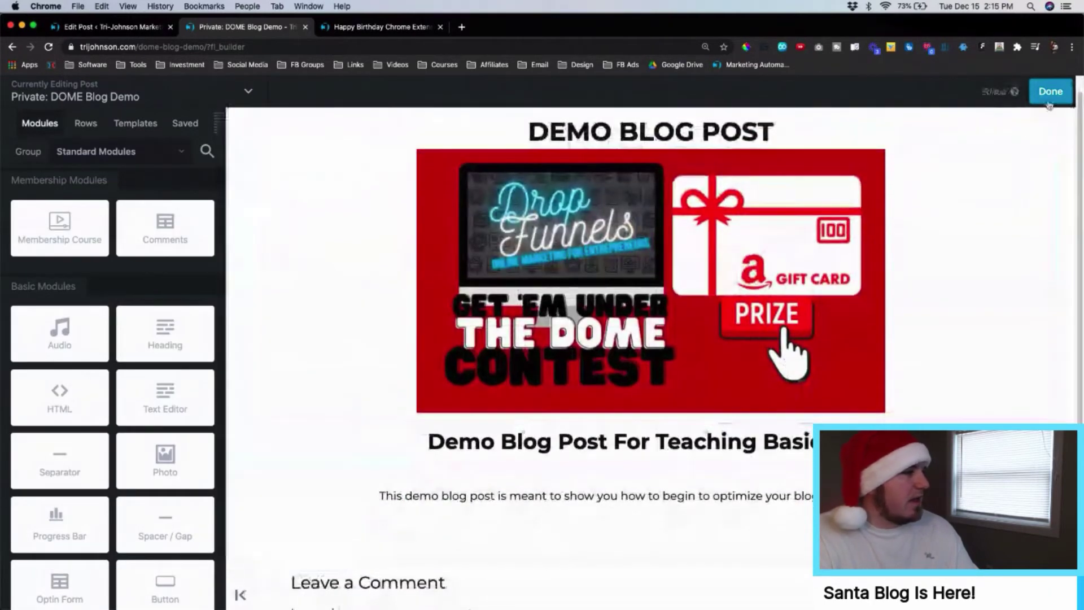
click(1050, 92)
click(996, 91)
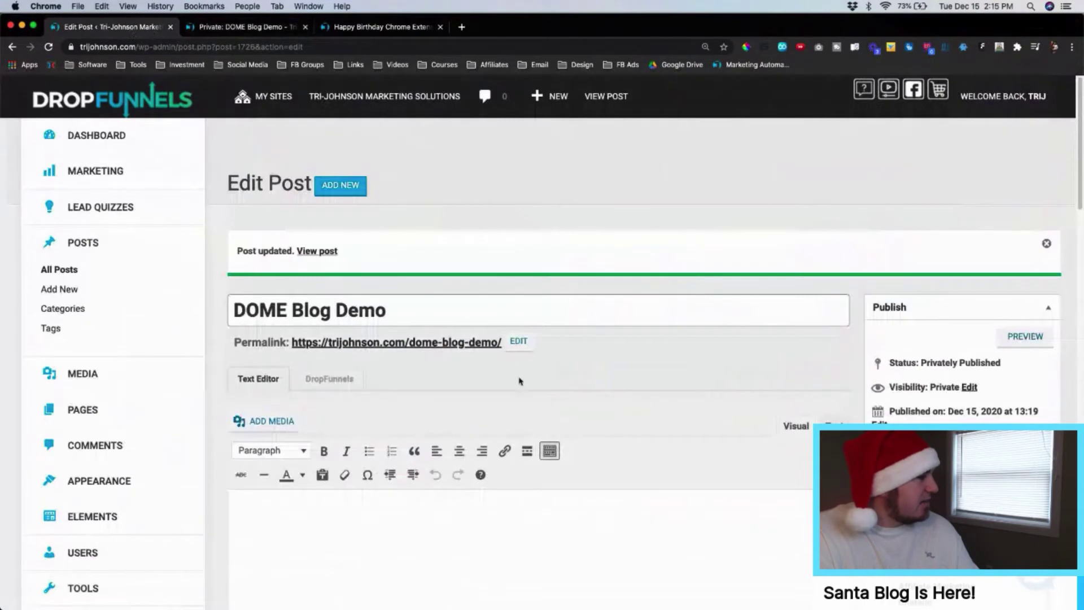
- Reload the post's edit page and review the items in its SEO content analysis
click(51, 48)
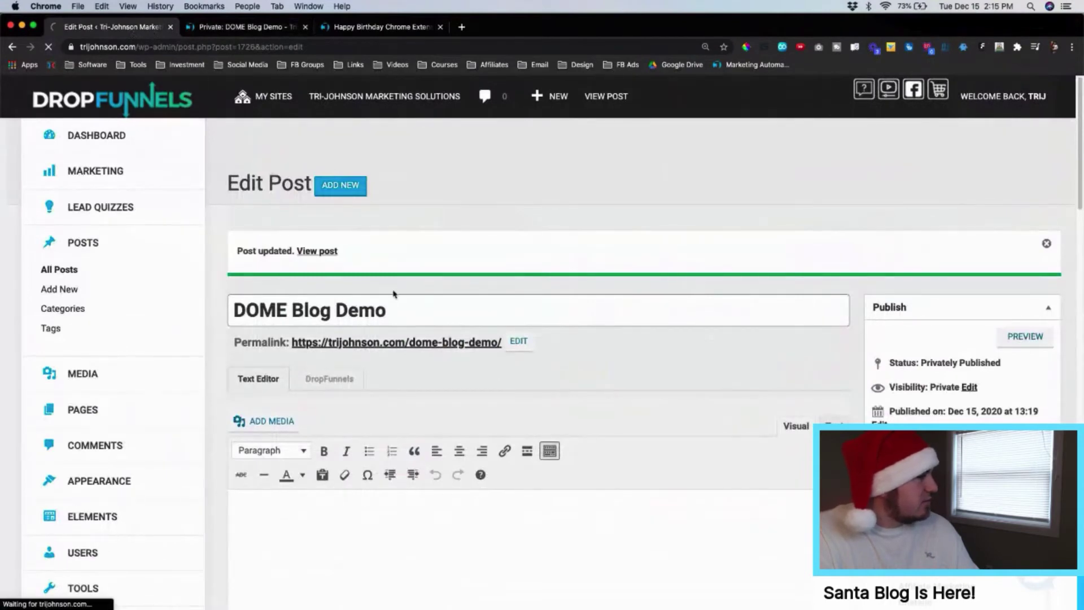
scroll(653, 332, down, 15)
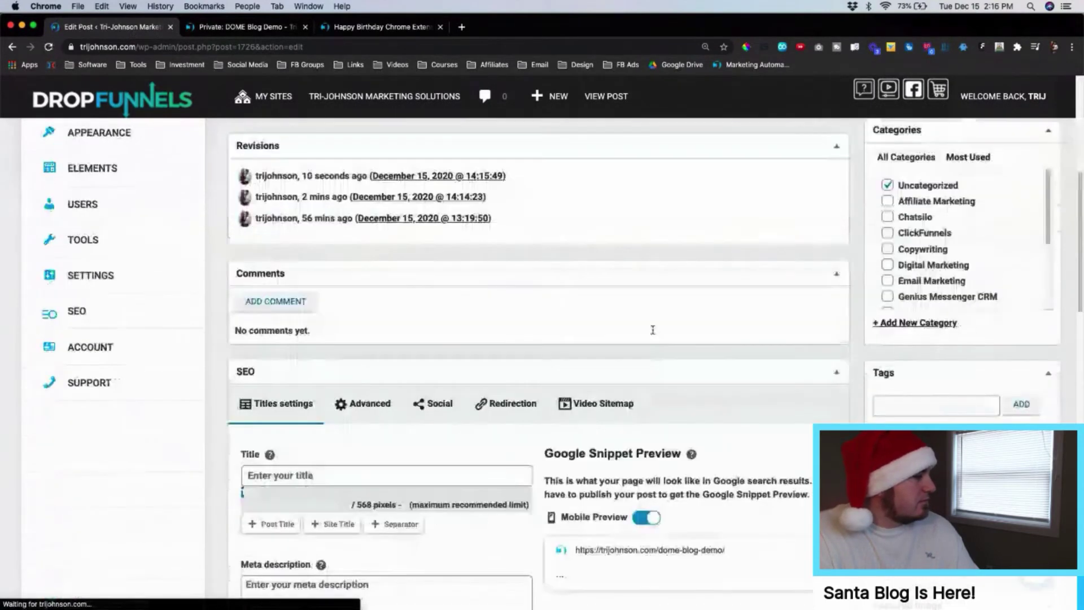
scroll(653, 333, down, 12)
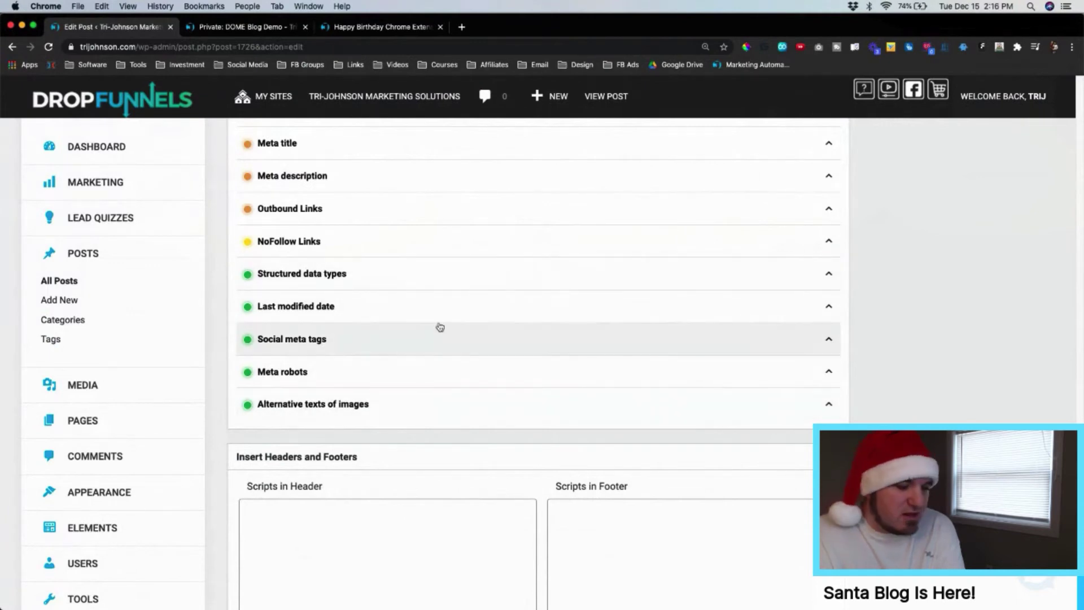
scroll(439, 328, up, 4)
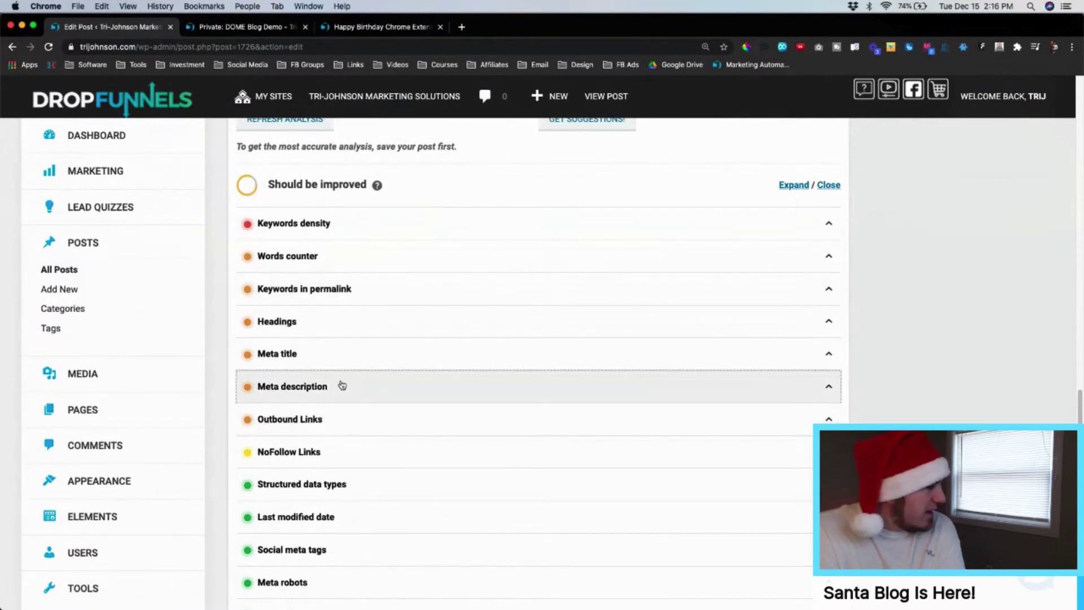
- Examine the content analysis details for meta description, meta title, headings, keywords in permalink, words counter and keywords density
click(341, 385)
click(338, 381)
click(345, 357)
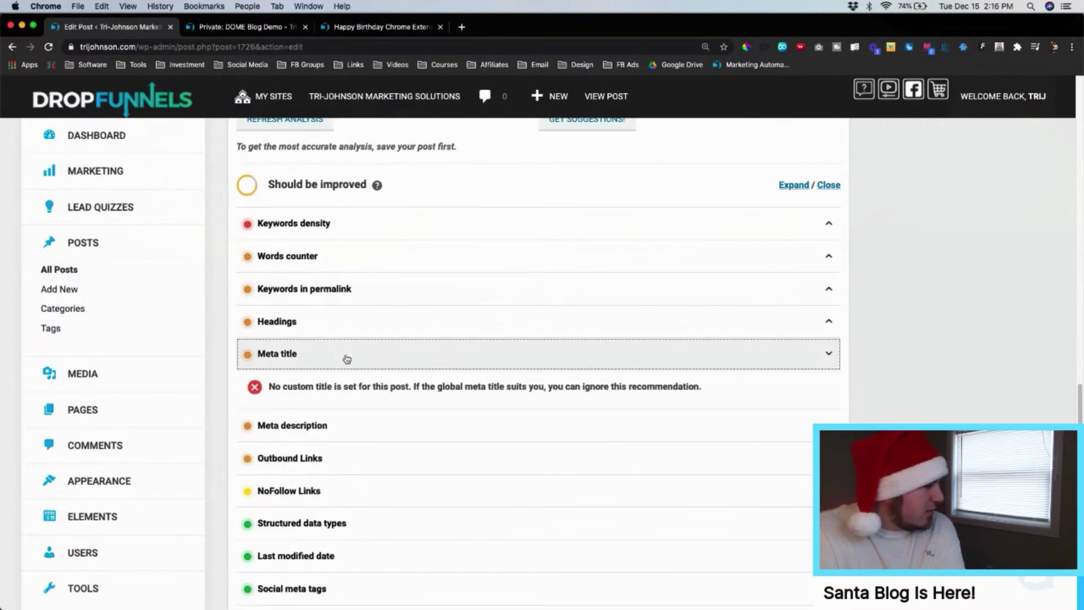
click(345, 357)
click(347, 323)
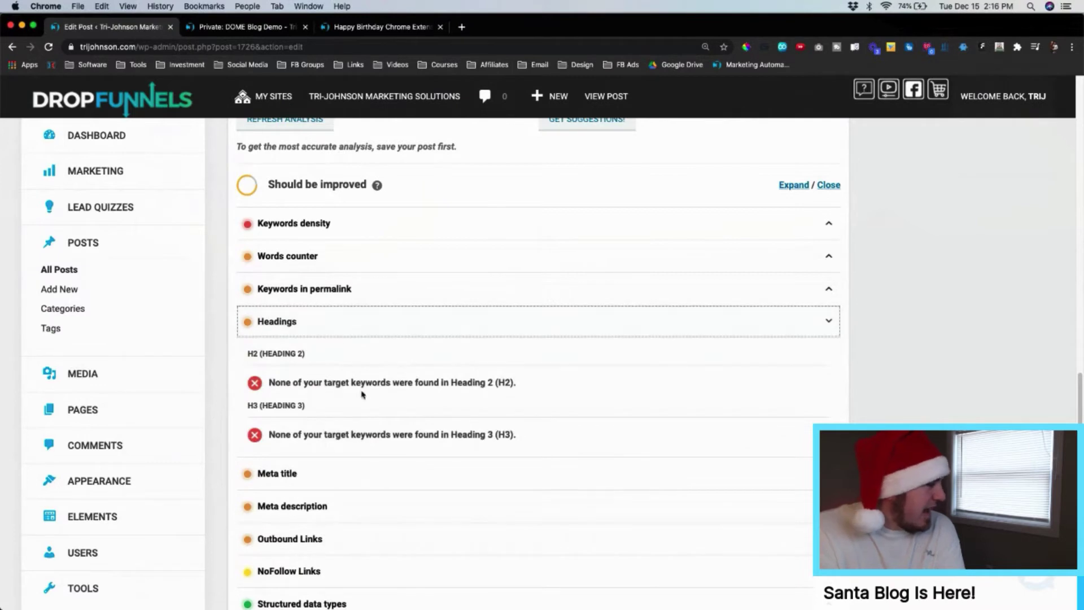
click(406, 323)
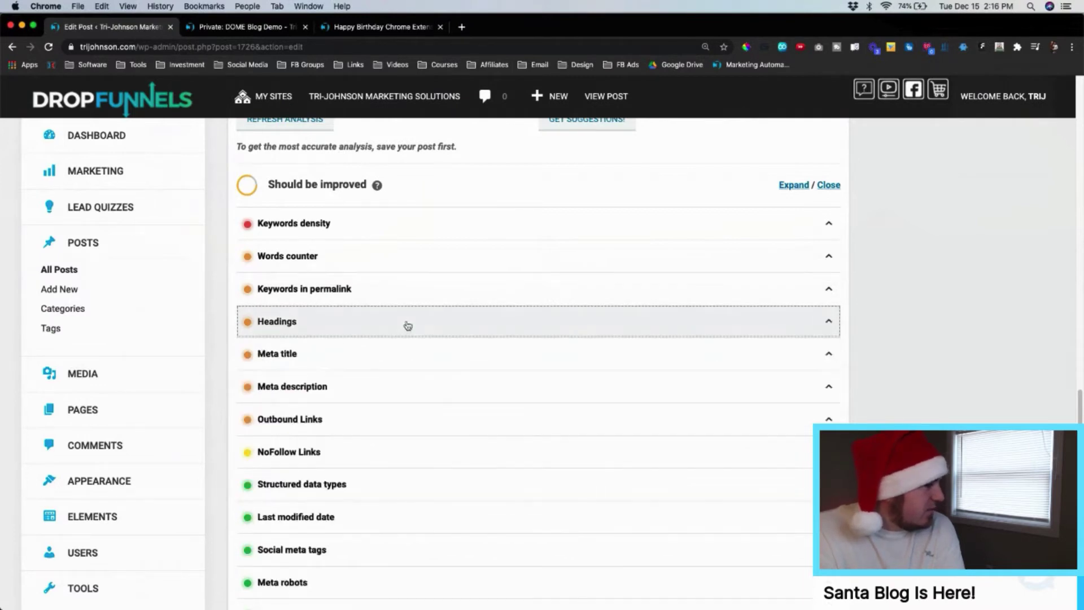
click(349, 289)
click(344, 285)
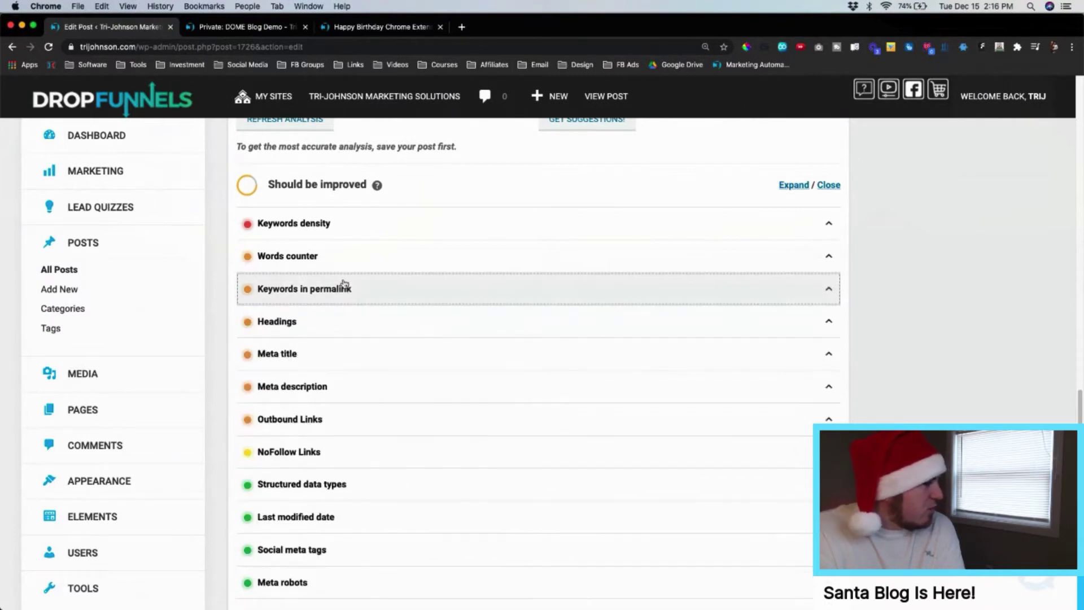
click(349, 268)
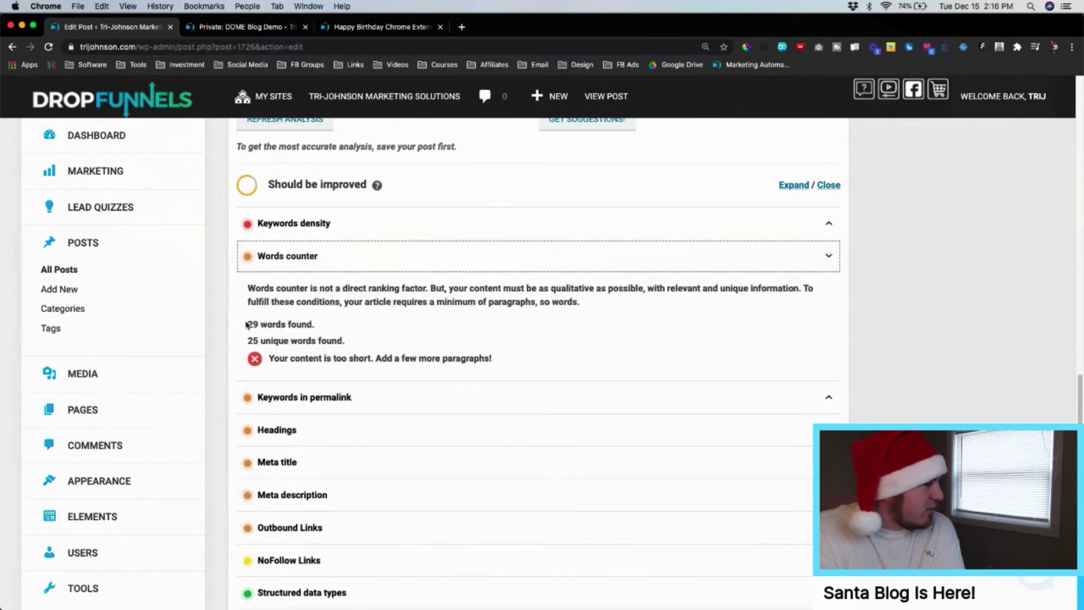
drag(247, 325, 343, 325)
click(451, 328)
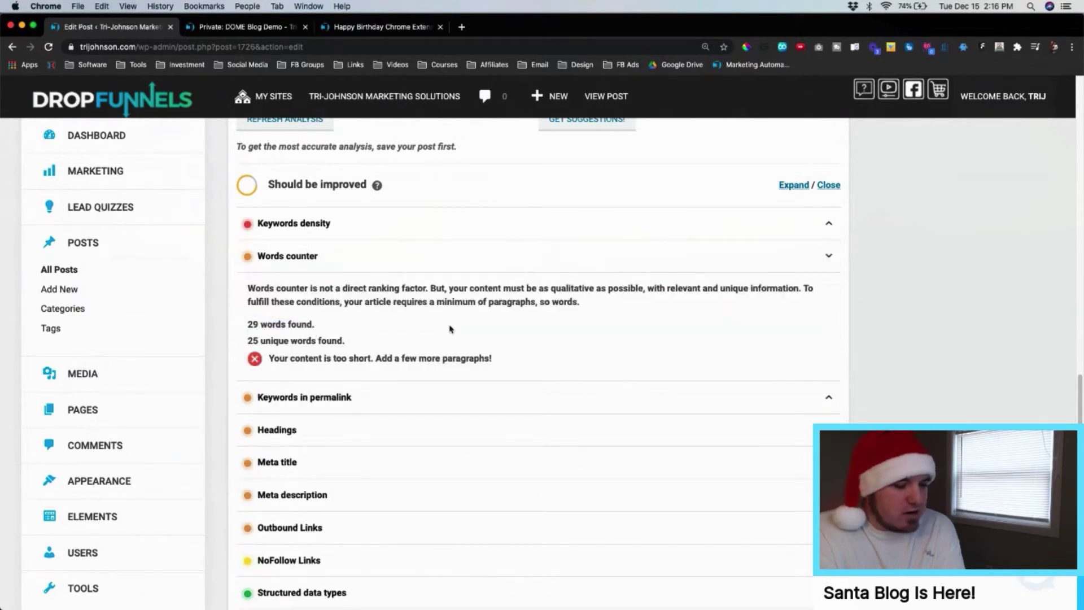
click(393, 261)
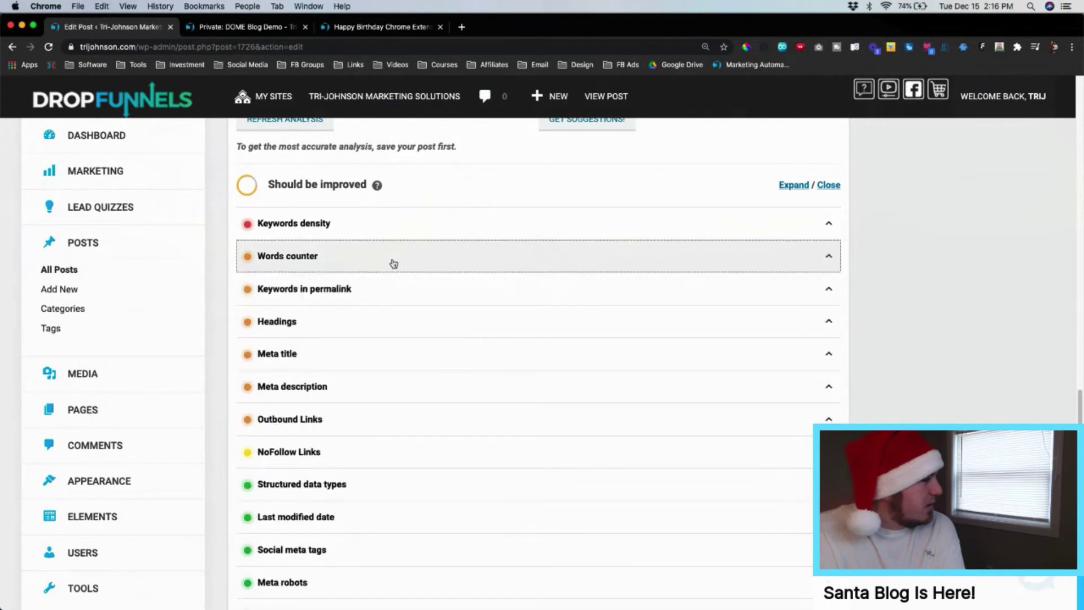
click(410, 225)
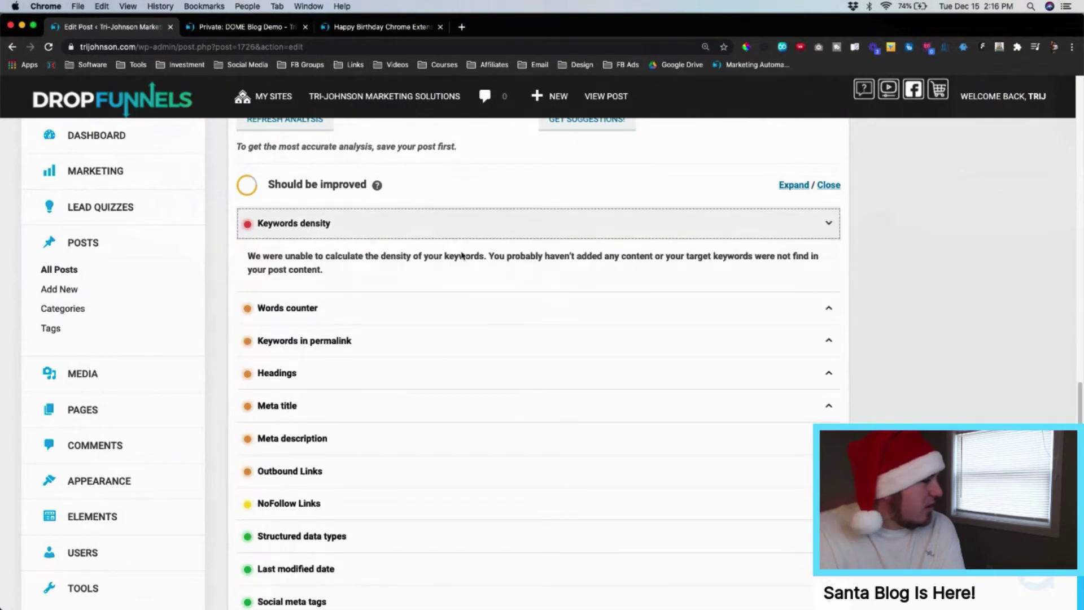
click(461, 222)
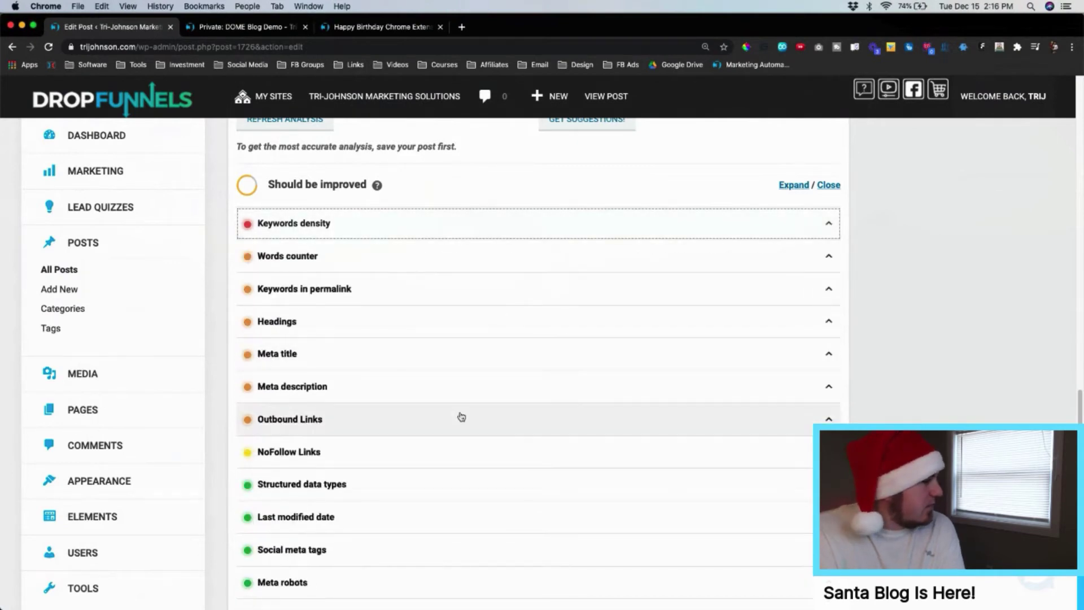
- Recheck the recommendations for the meta title, meta description and keywords in permalink in the content analysis
scroll(459, 416, up, 5)
scroll(460, 416, down, 8)
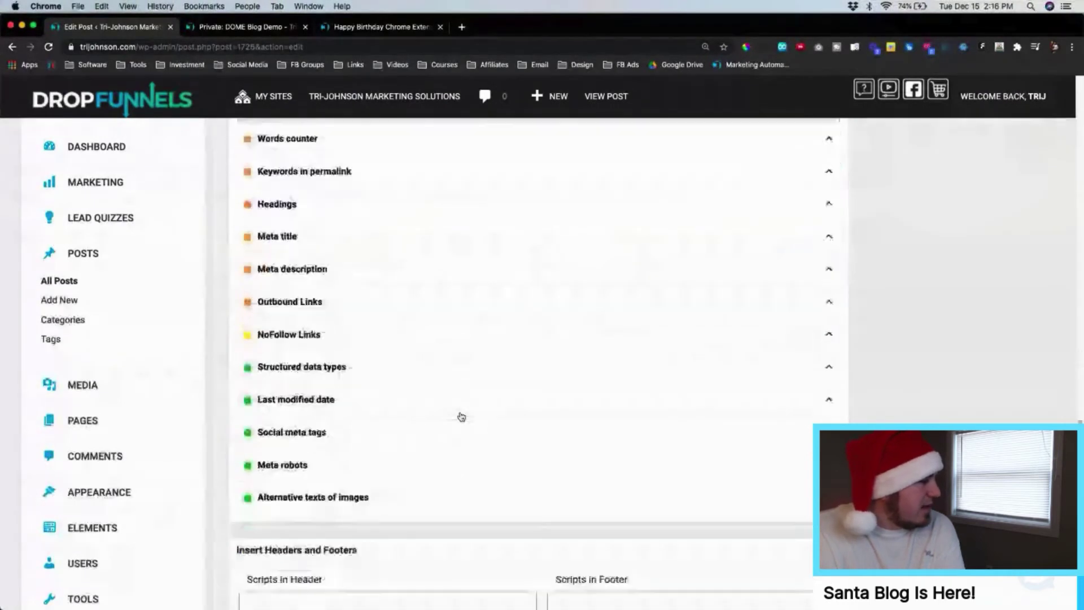
scroll(412, 305, up, 4)
scroll(416, 313, down, 1)
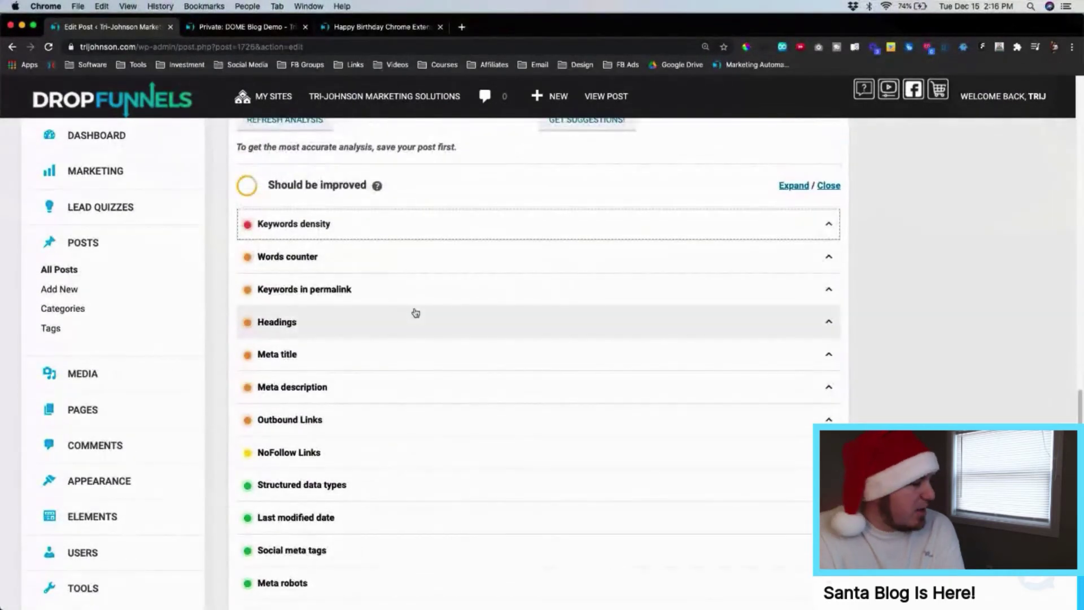
click(385, 352)
click(385, 353)
click(365, 394)
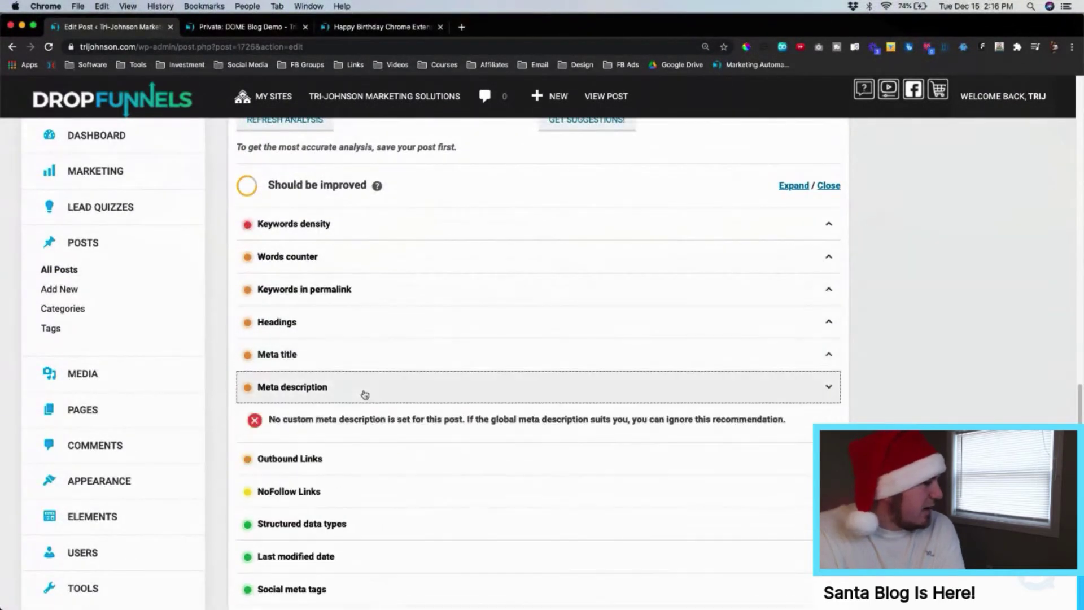
click(365, 394)
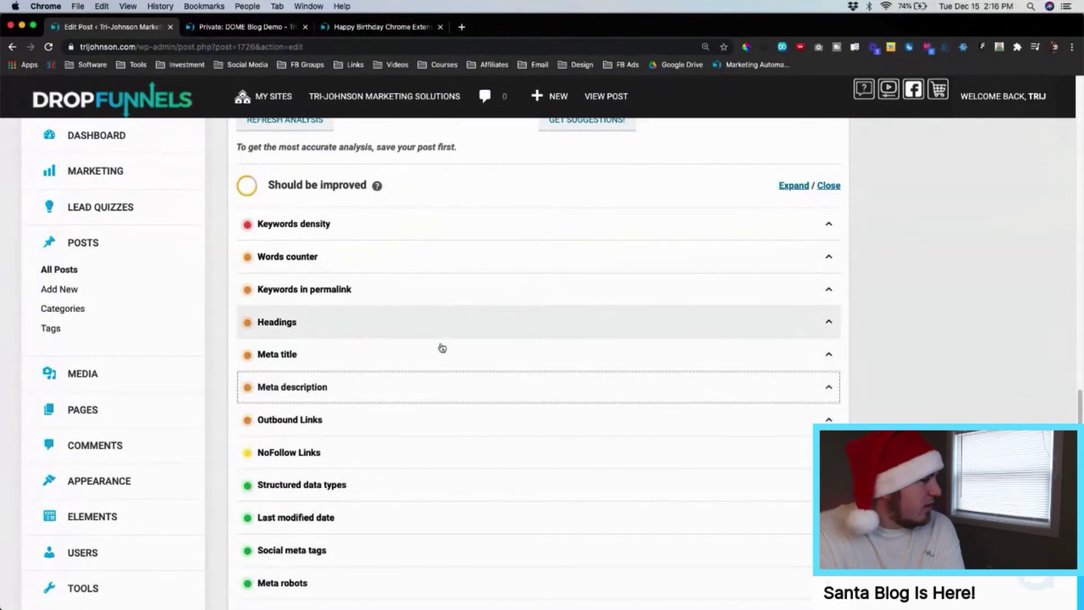
click(404, 294)
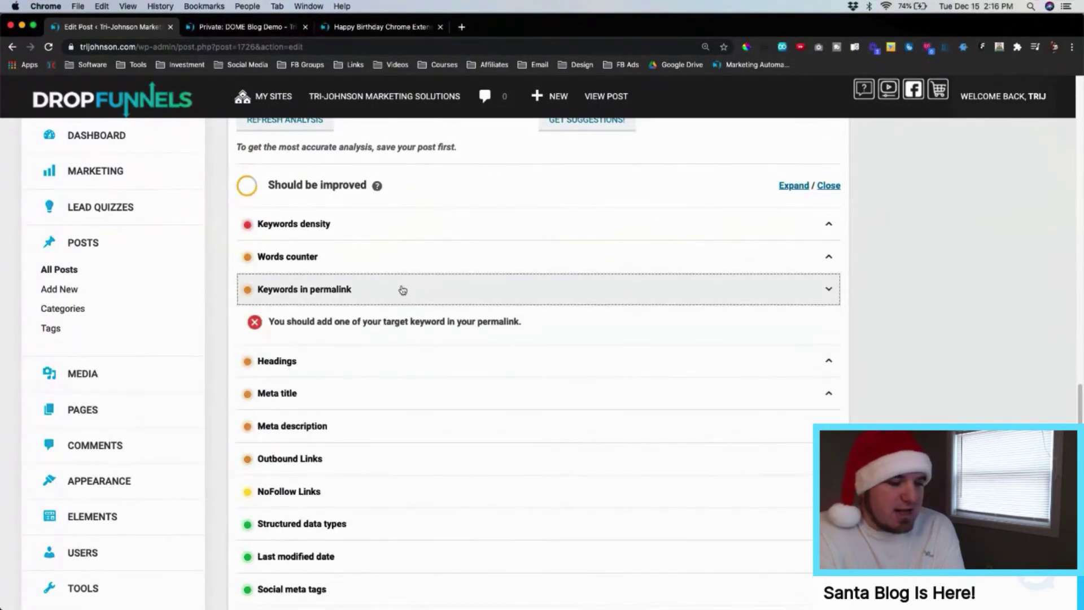
click(403, 289)
- Set the post's SEO title to "Demo Blog Post: Basic SEO Guide"
scroll(517, 279, up, 10)
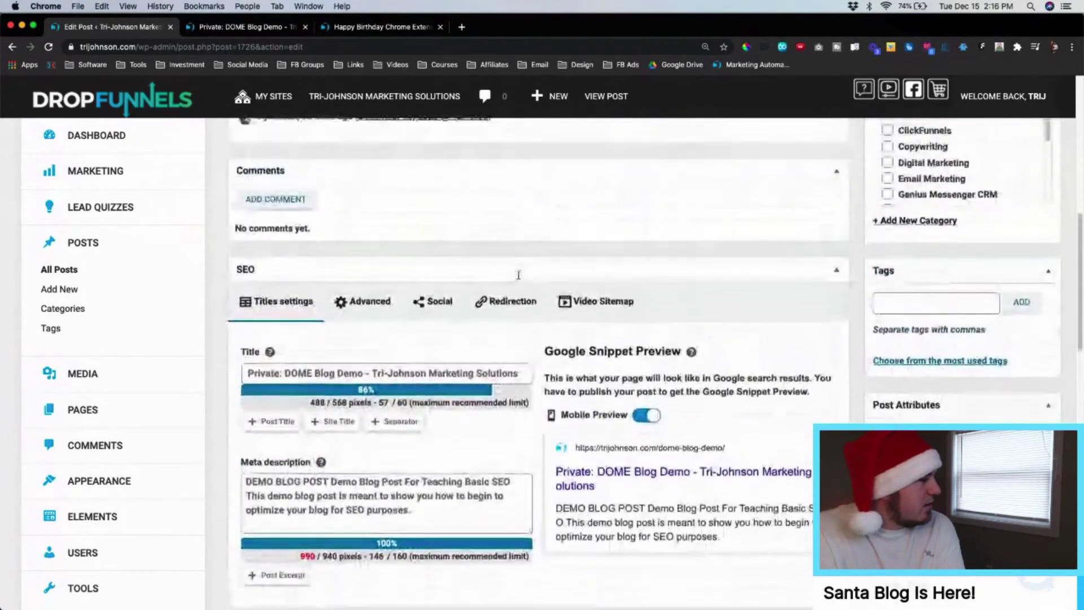
click(400, 376)
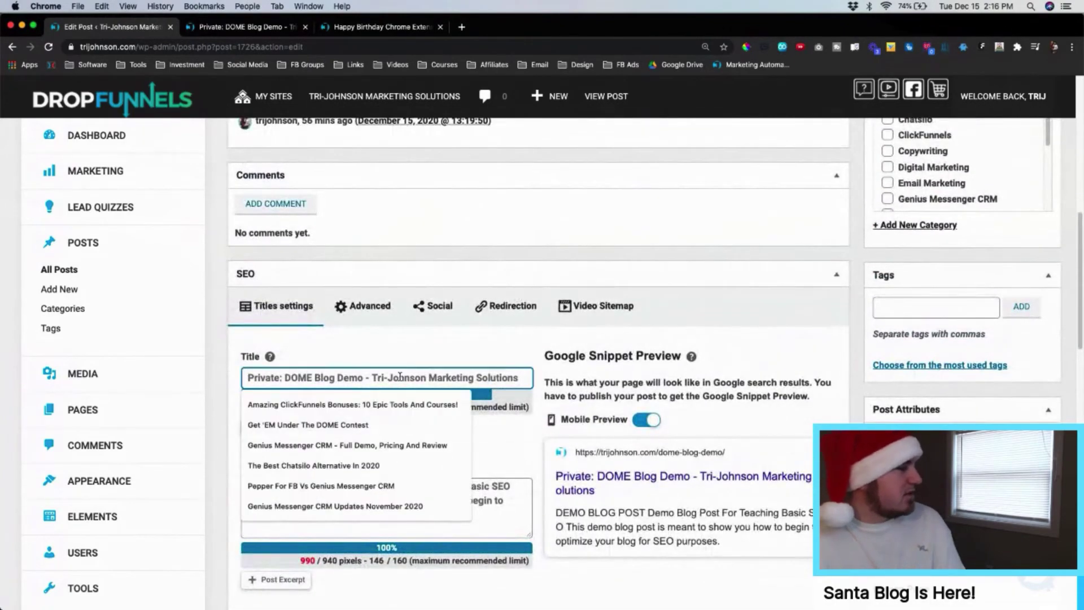
text(D)
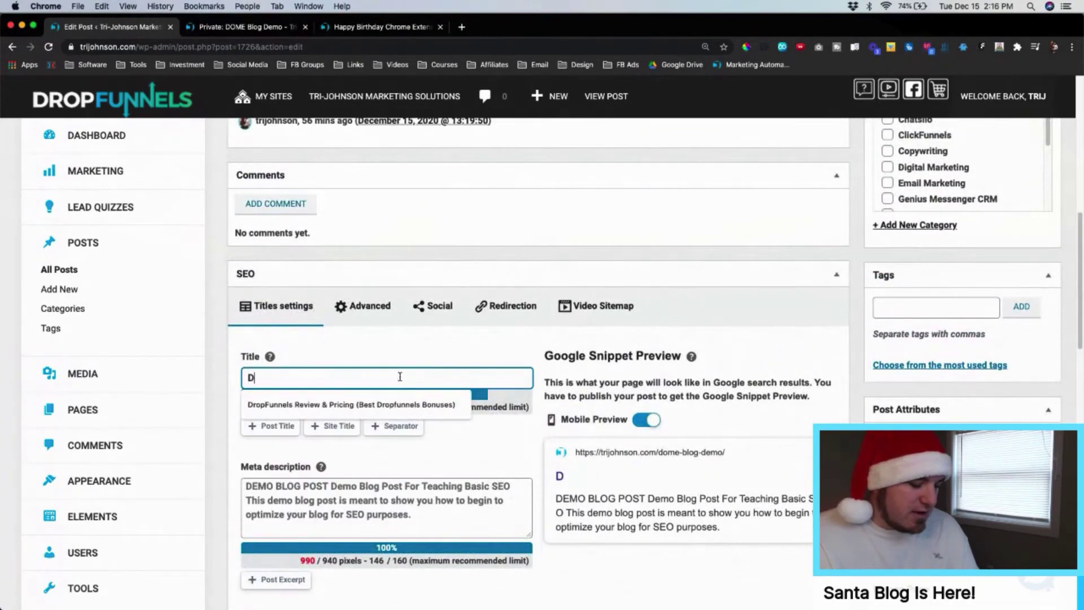
text(emo Blog Pos)
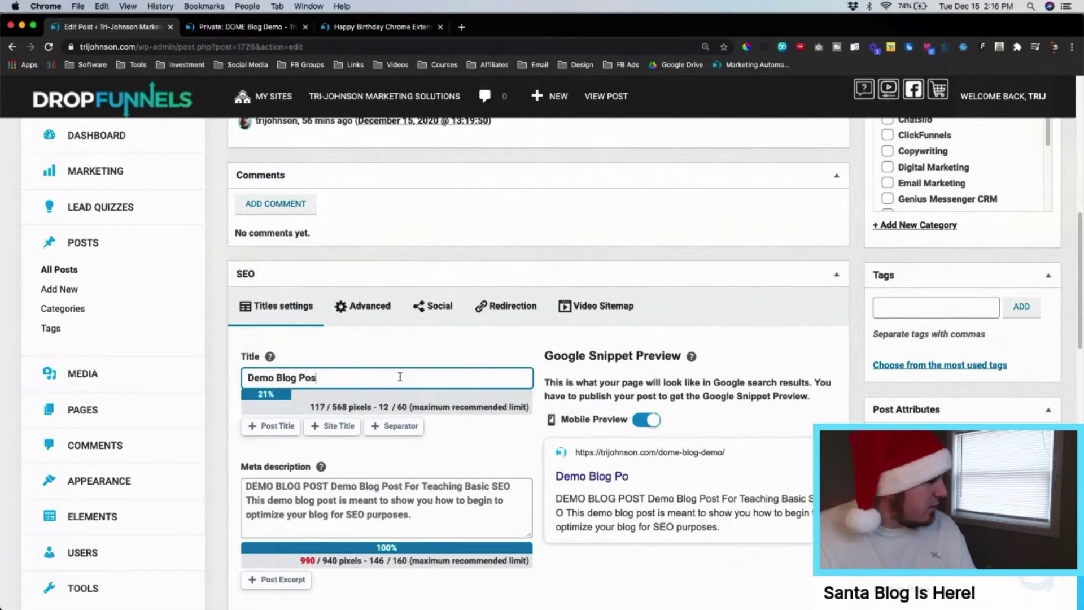
text(t: H)
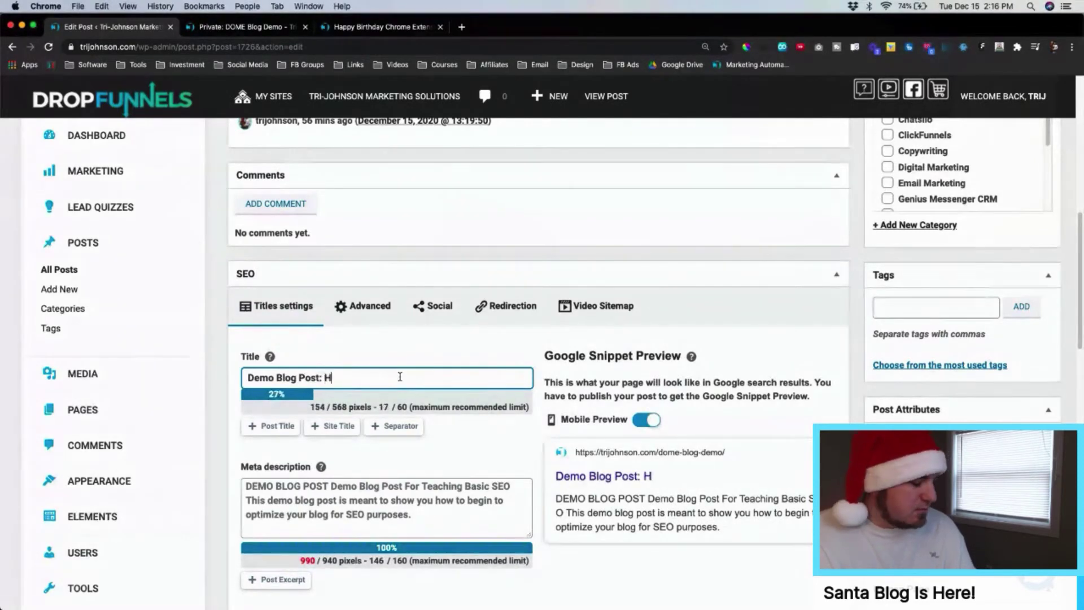
key(BackSpace)
text(Basic )
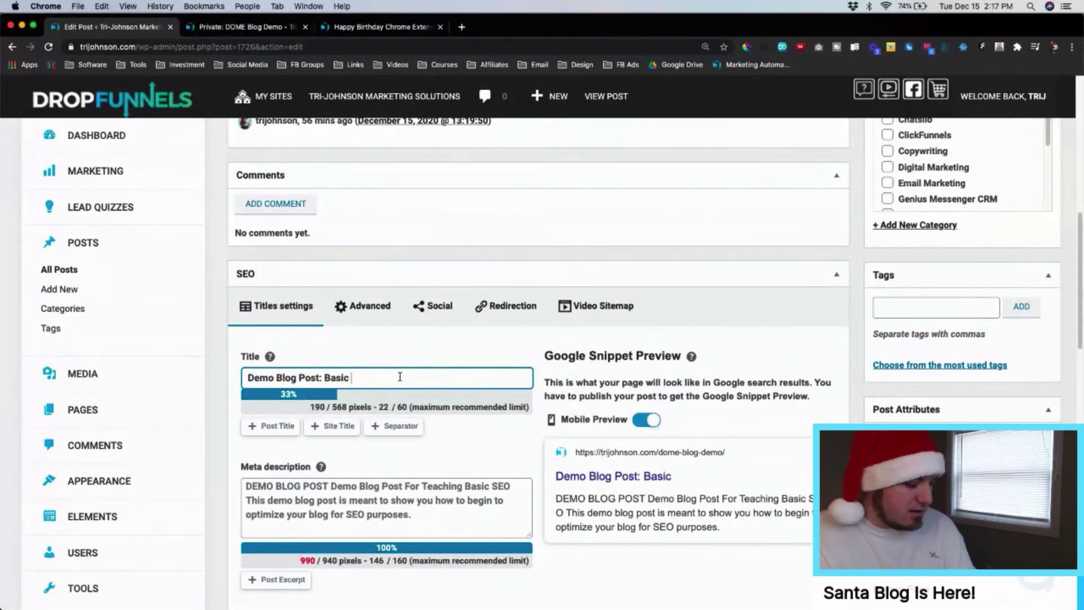
text(SEO Guide)
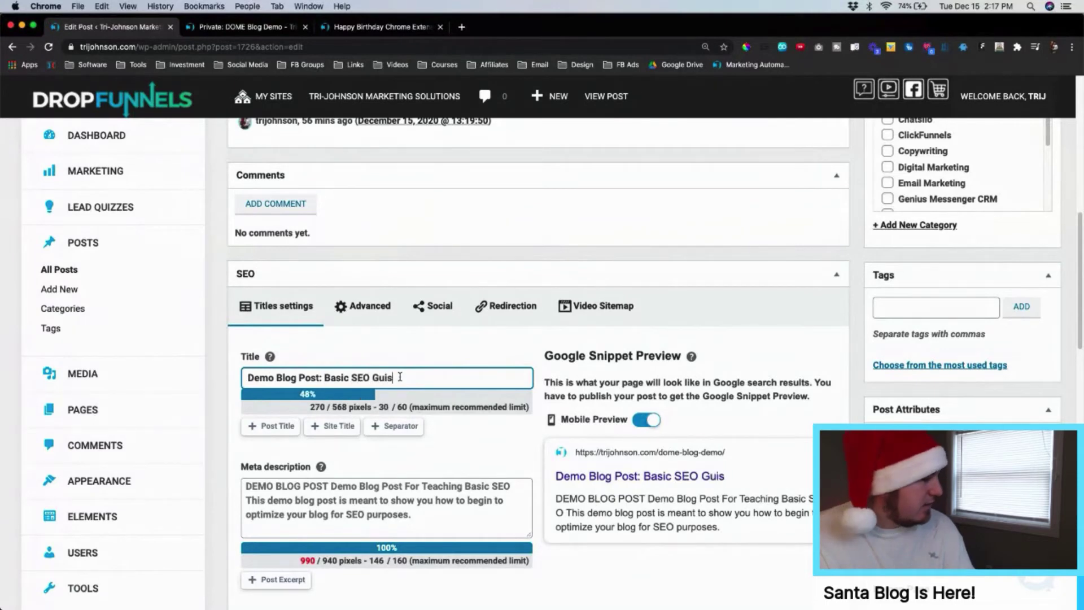
- Set the meta description to "This demo blog post is to show you how to use DropFunnels for basic SEO."
scroll(463, 386, down, 3)
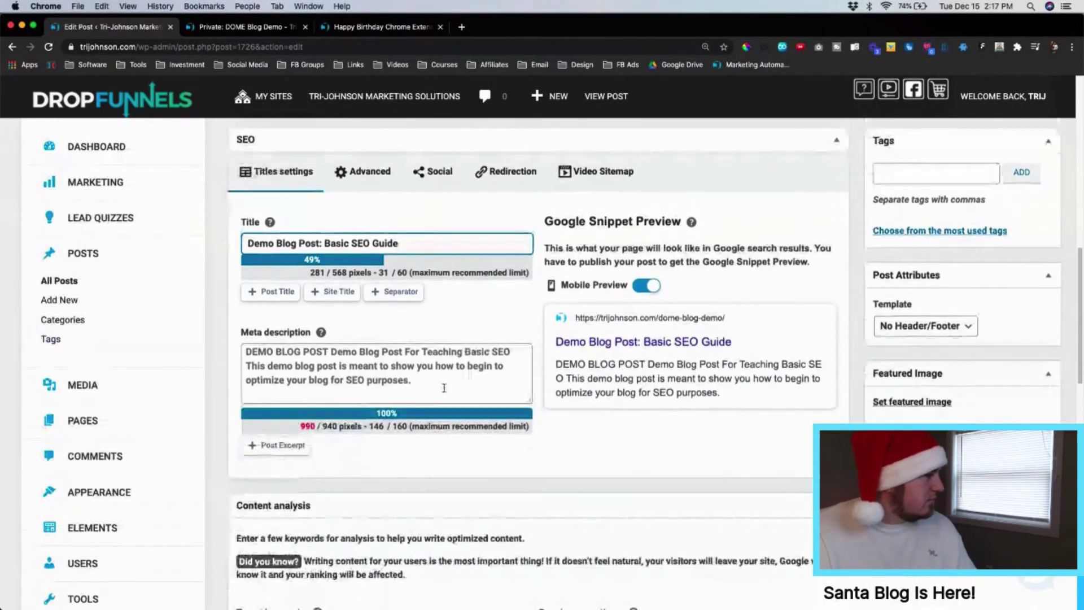
key(Tab)
text(This demo)
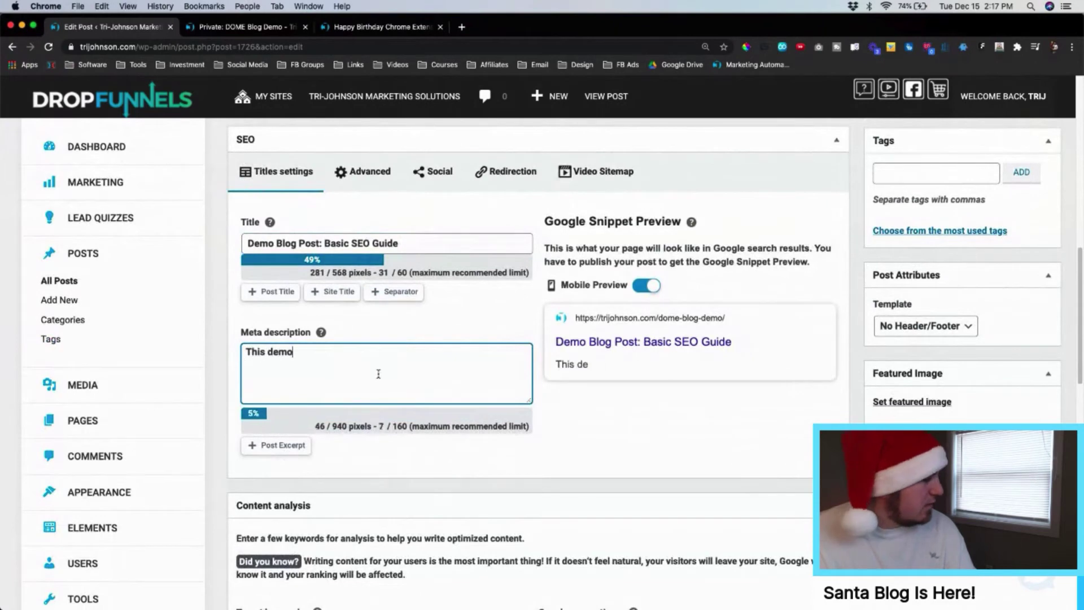
text( blog post is)
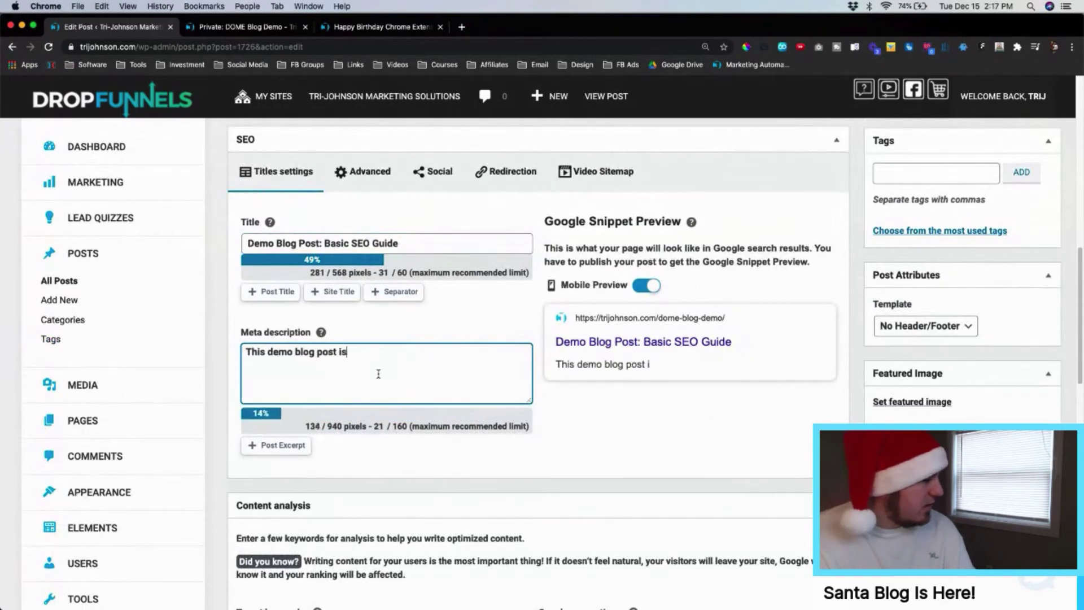
text( to )
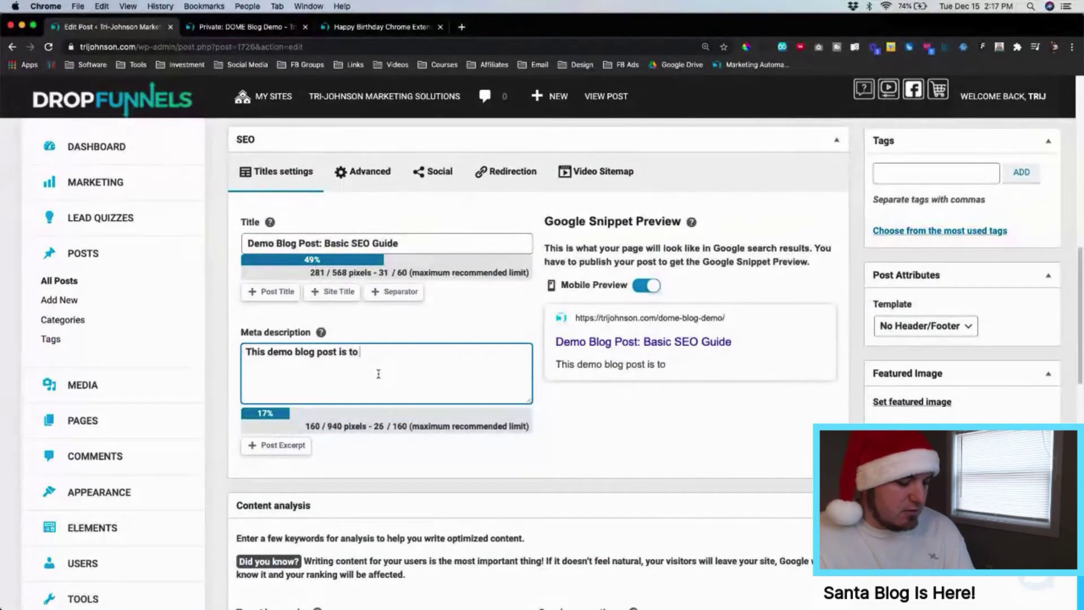
text(show you how )
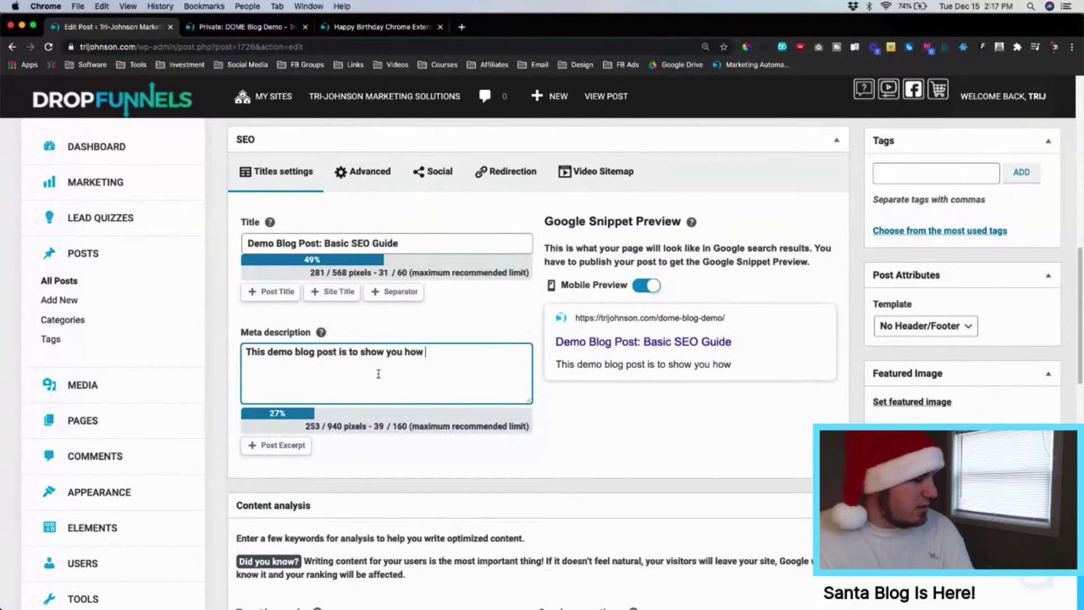
text(to use Drop)
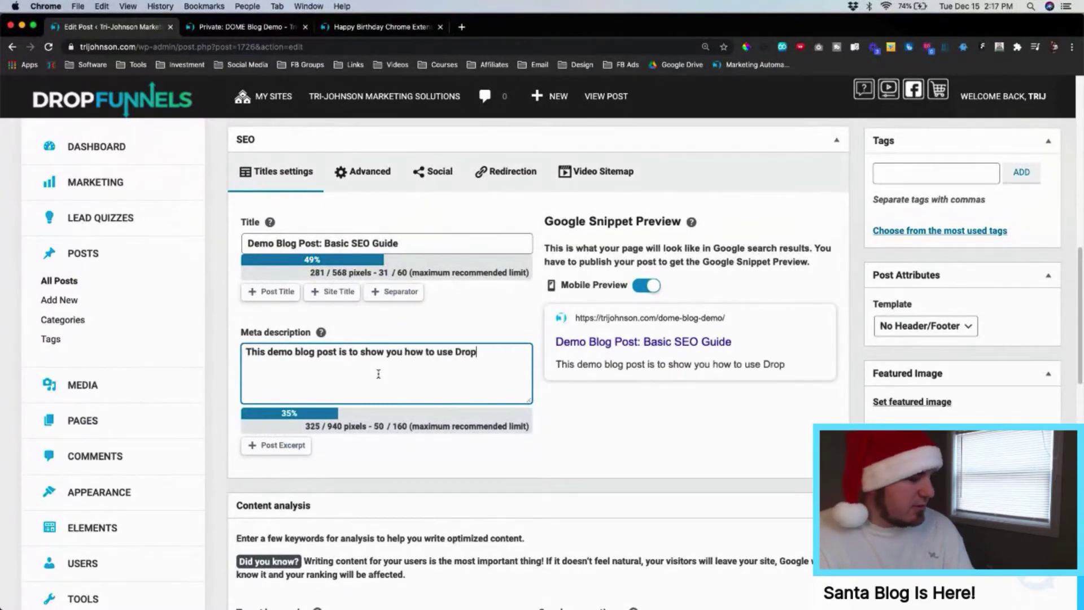
text(Funnels for basic SEO.)
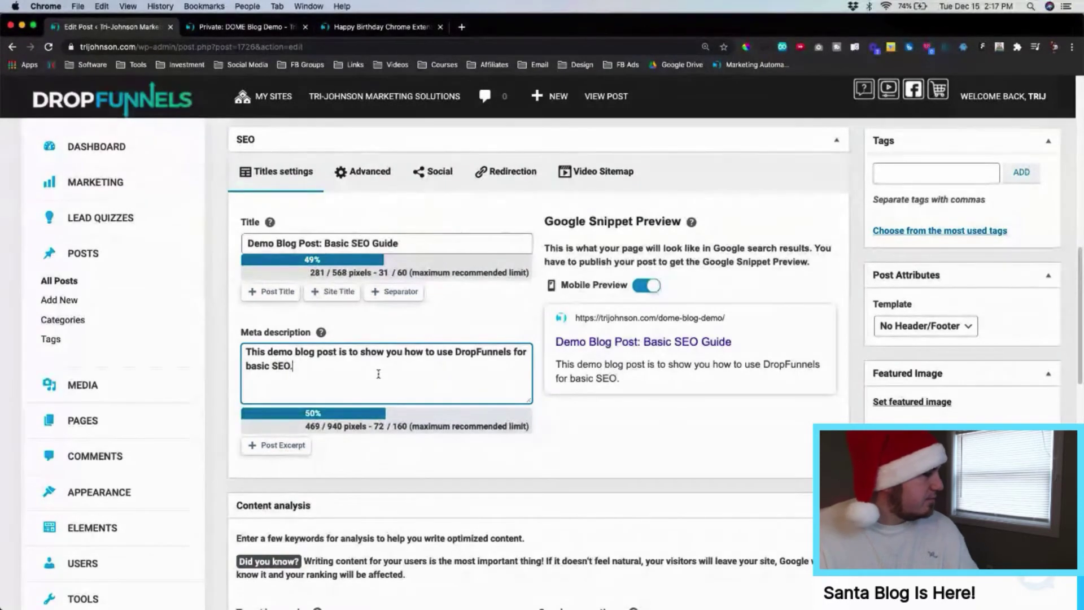
- Enter "Demo Blog Post" as the target keyword for the content analysis
scroll(450, 449, down, 1)
scroll(450, 449, down, 3)
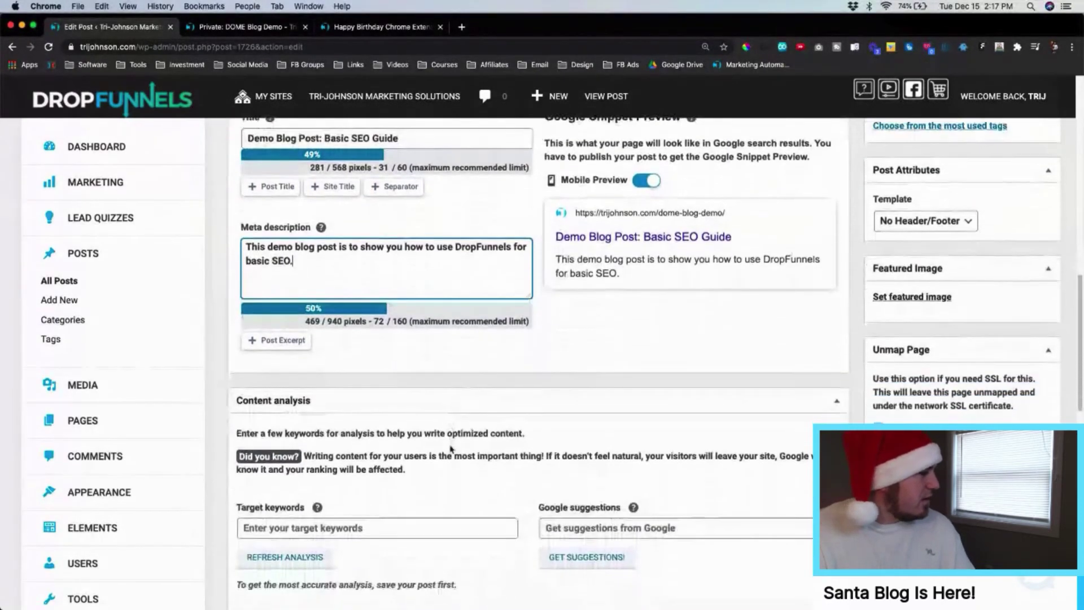
click(383, 471)
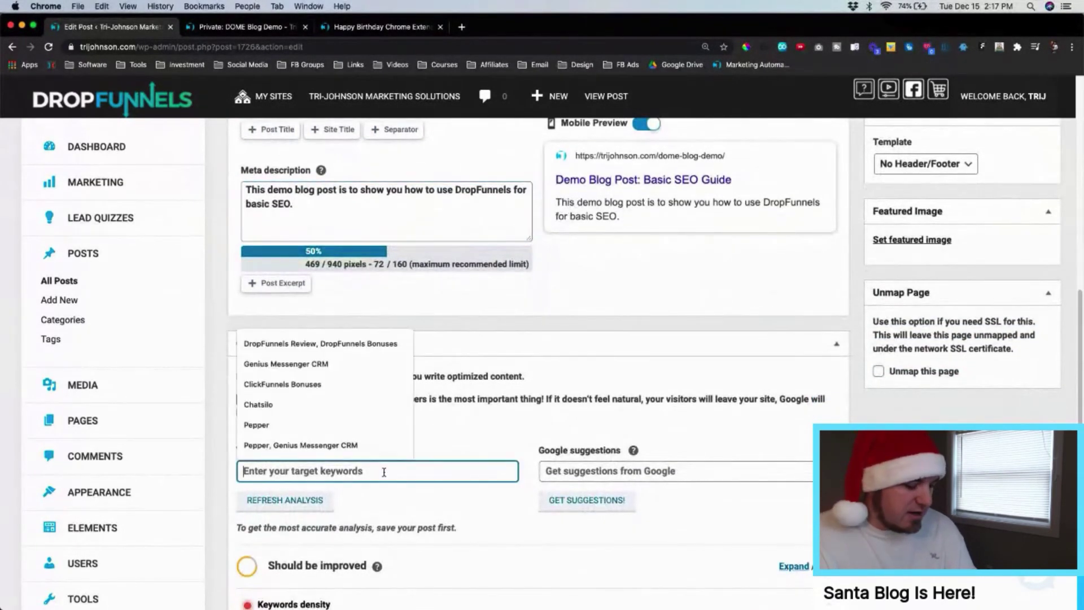
text(Demo)
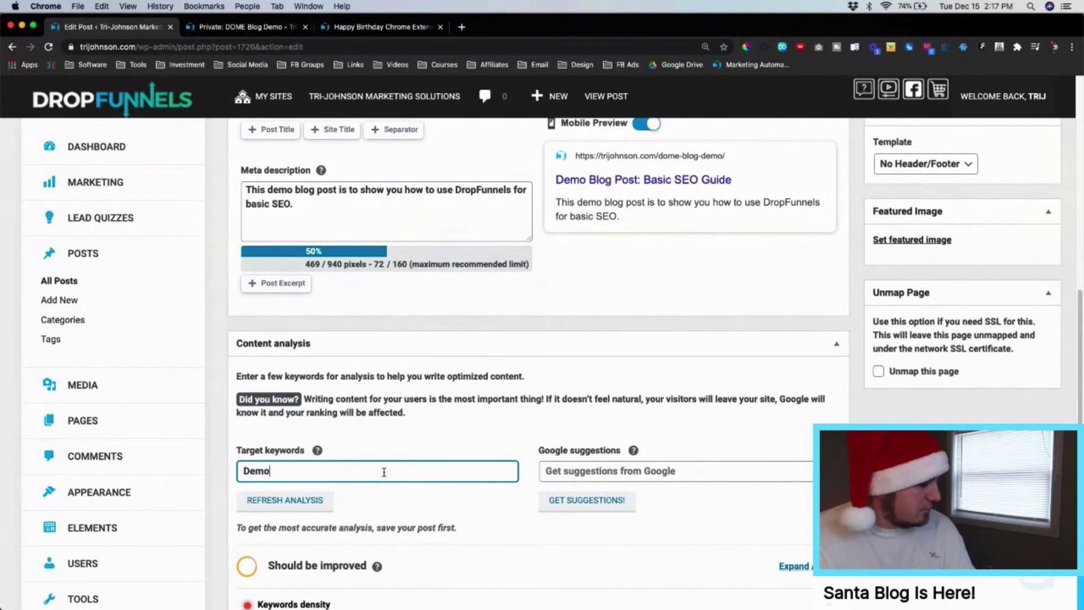
text( Blog Post)
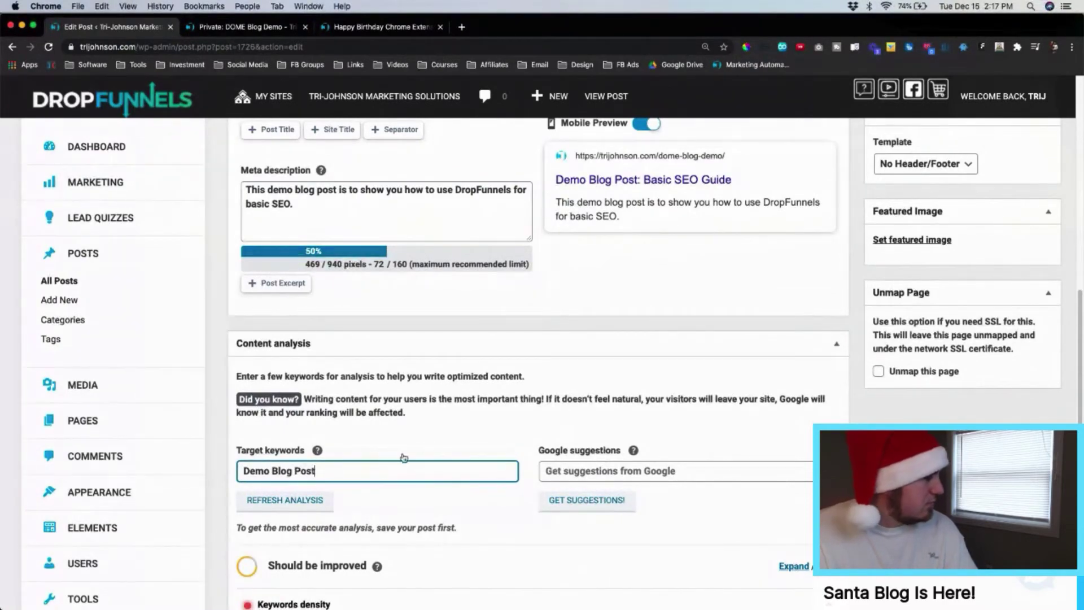
click(404, 458)
- Update the DOME Blog Demo post to save its SEO settings
scroll(492, 416, up, 1)
scroll(491, 415, up, 15)
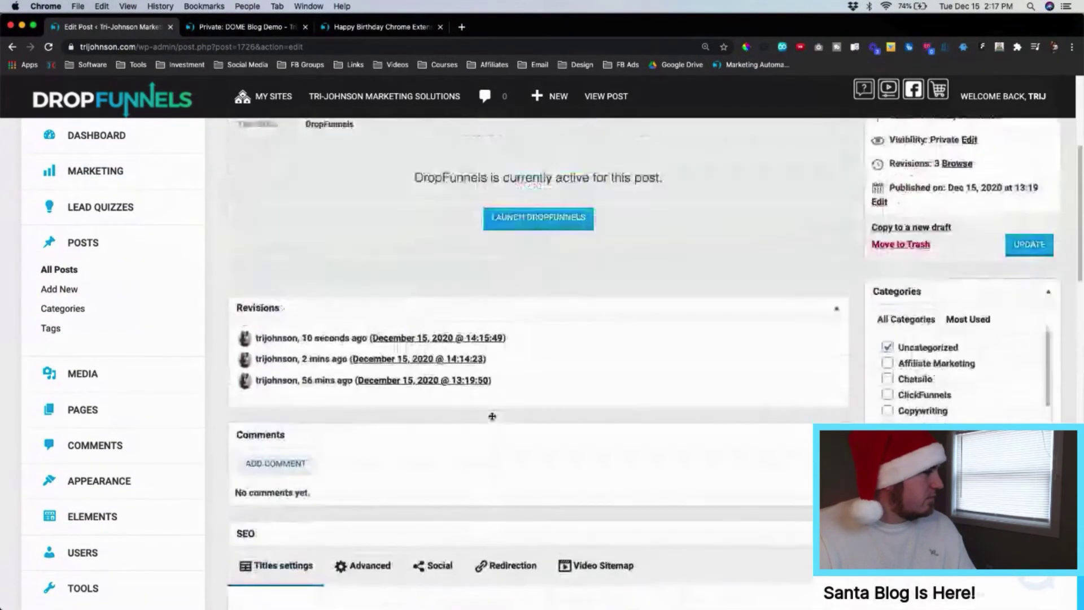
scroll(727, 409, down, 1)
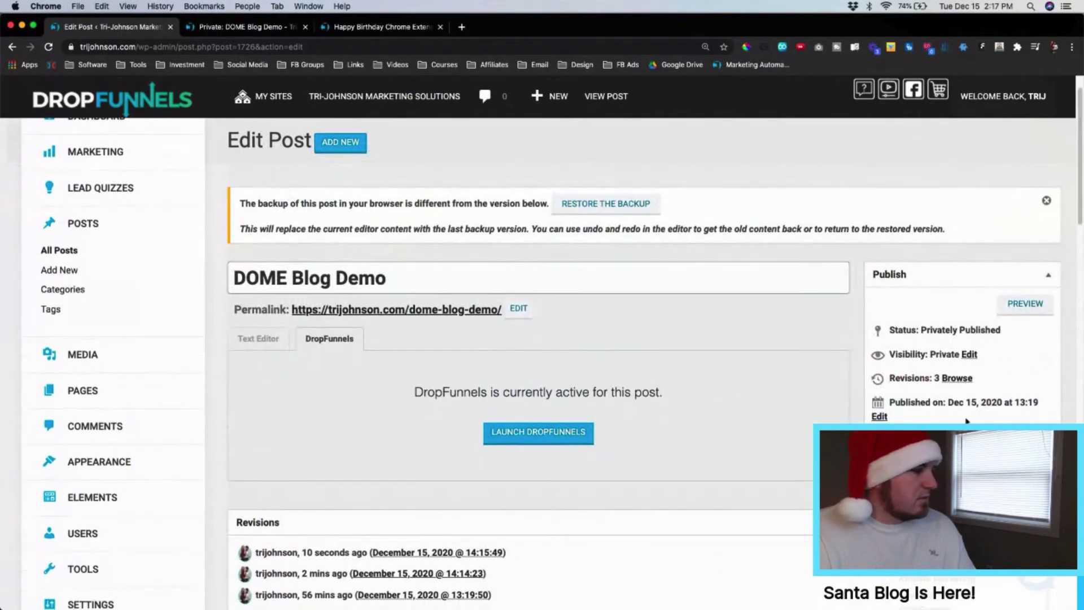
click(1026, 458)
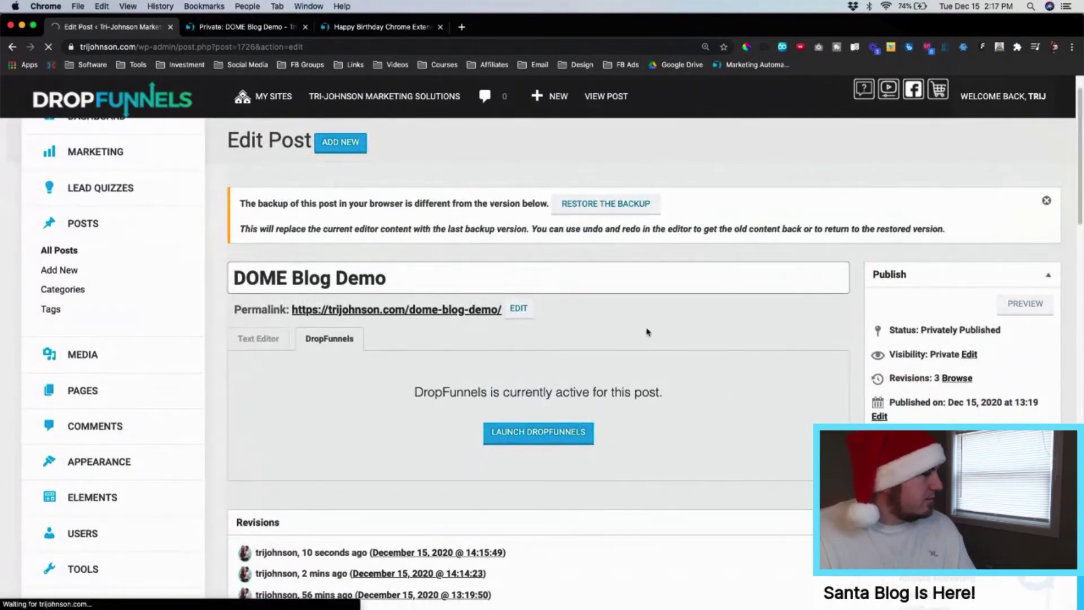
- Review the content analysis of the saved DOME Blog Demo post, checking the Meta title and Meta description details
scroll(648, 362, down, 5)
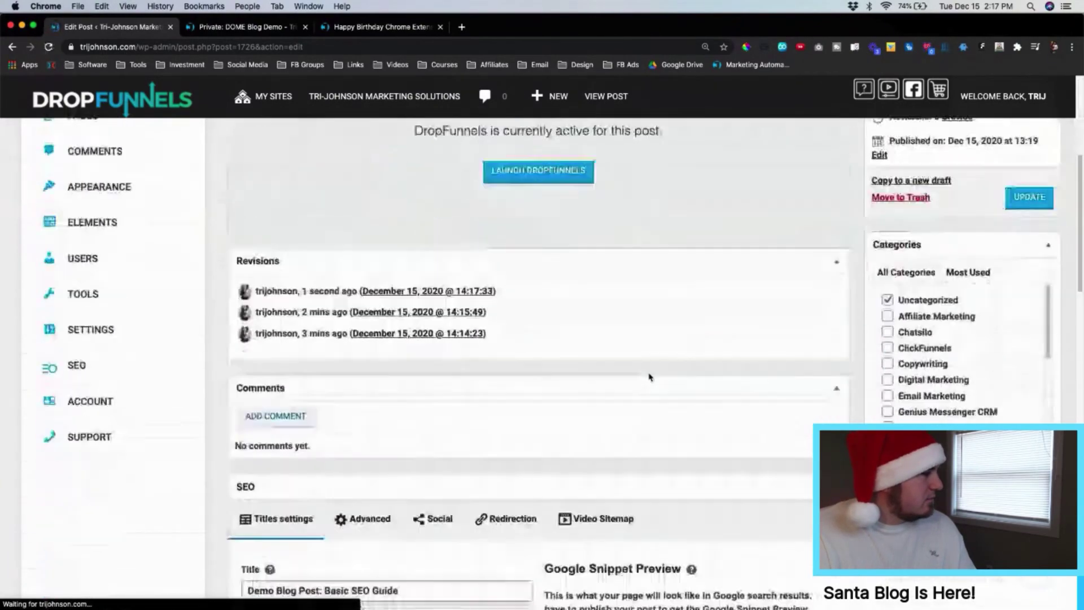
scroll(649, 377, down, 15)
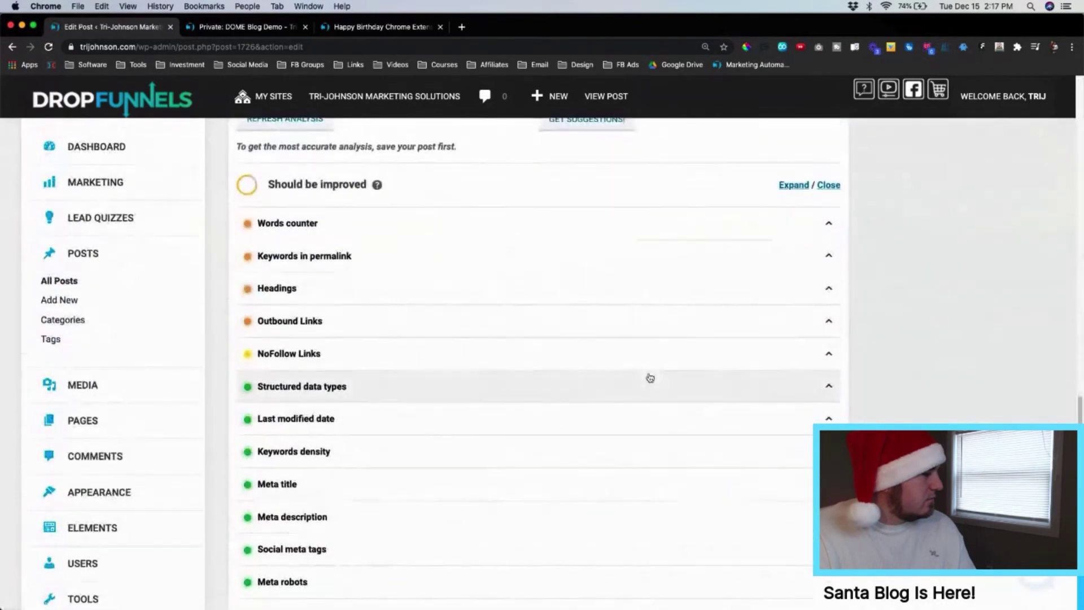
scroll(650, 378, down, 3)
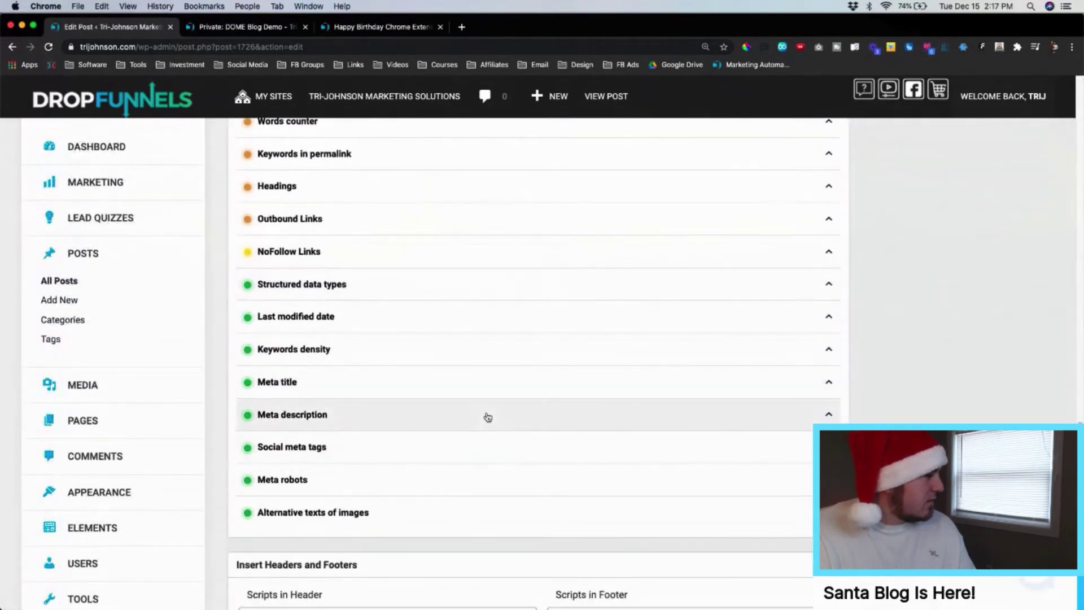
click(462, 382)
click(461, 383)
click(452, 416)
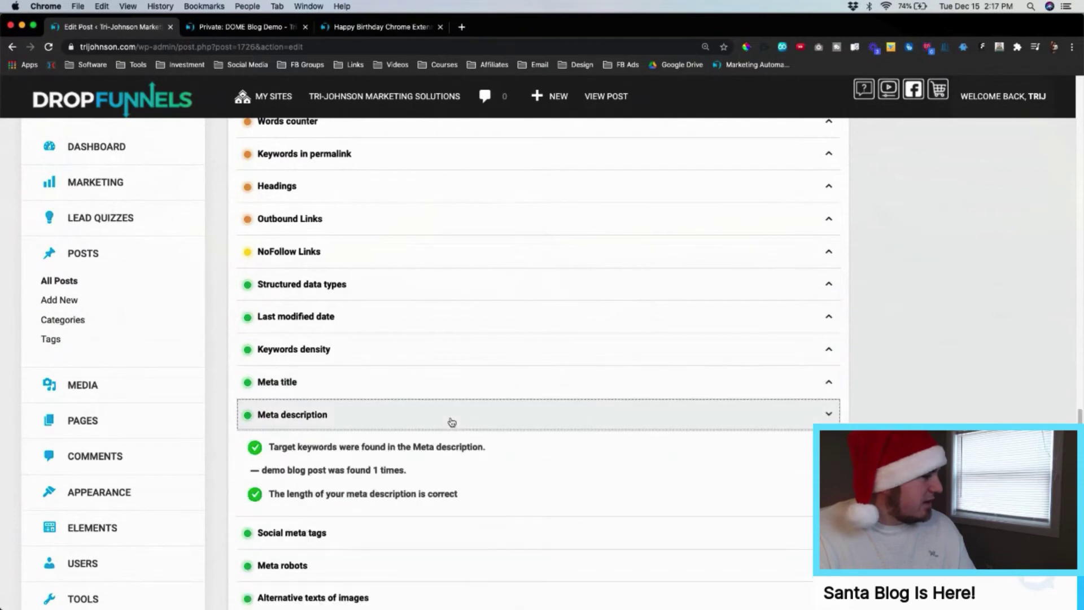
click(451, 422)
scroll(489, 370, up, 3)
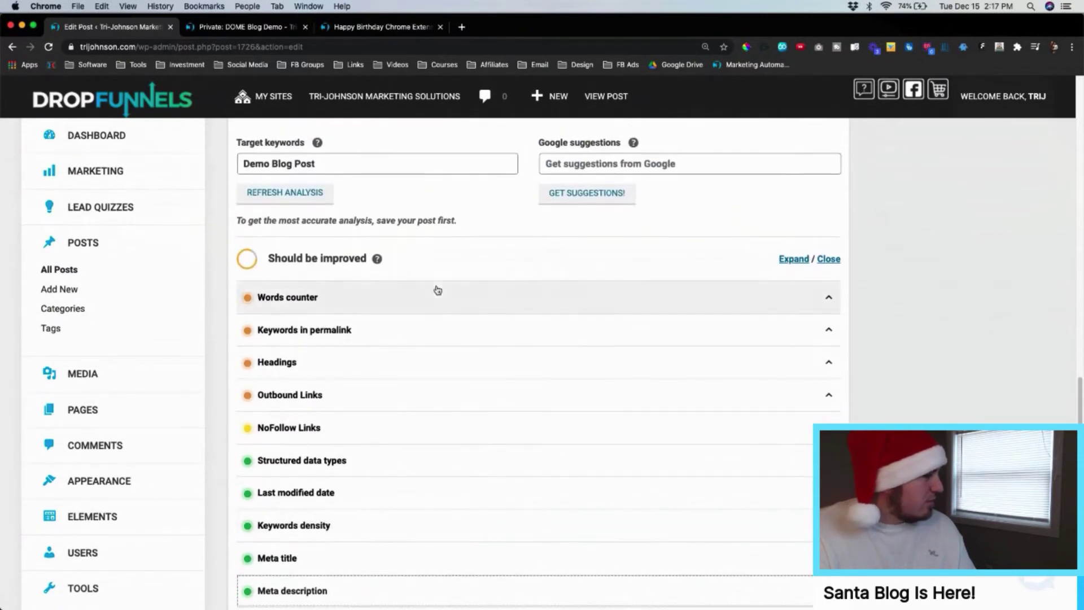
scroll(435, 290, up, 5)
scroll(461, 308, up, 10)
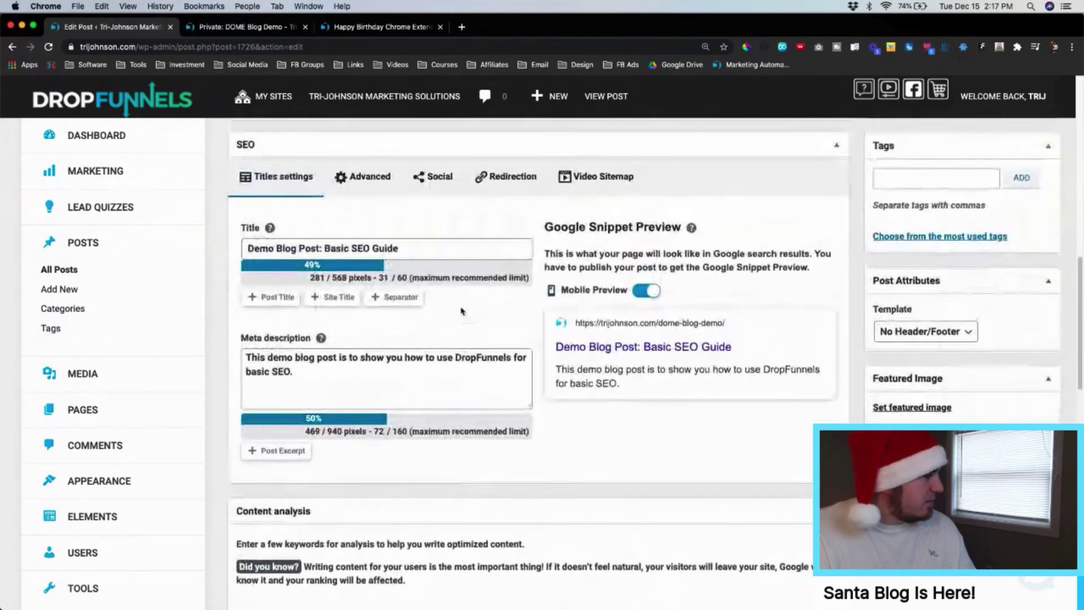
- Choose the red DropFunnels Dome contest graphic from the media library as the post's featured image
scroll(460, 310, down, 7)
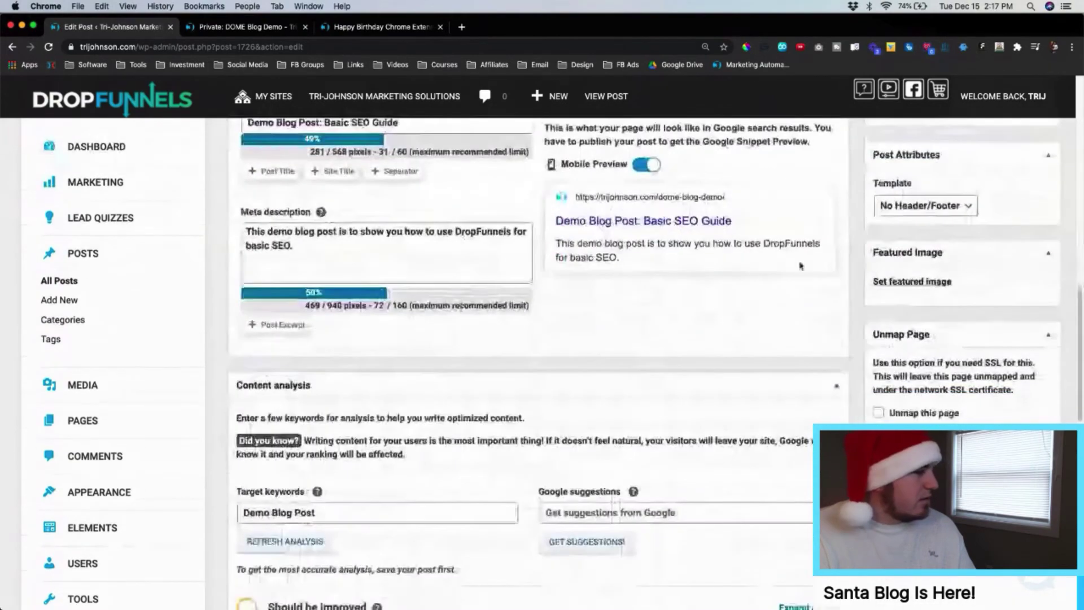
click(909, 283)
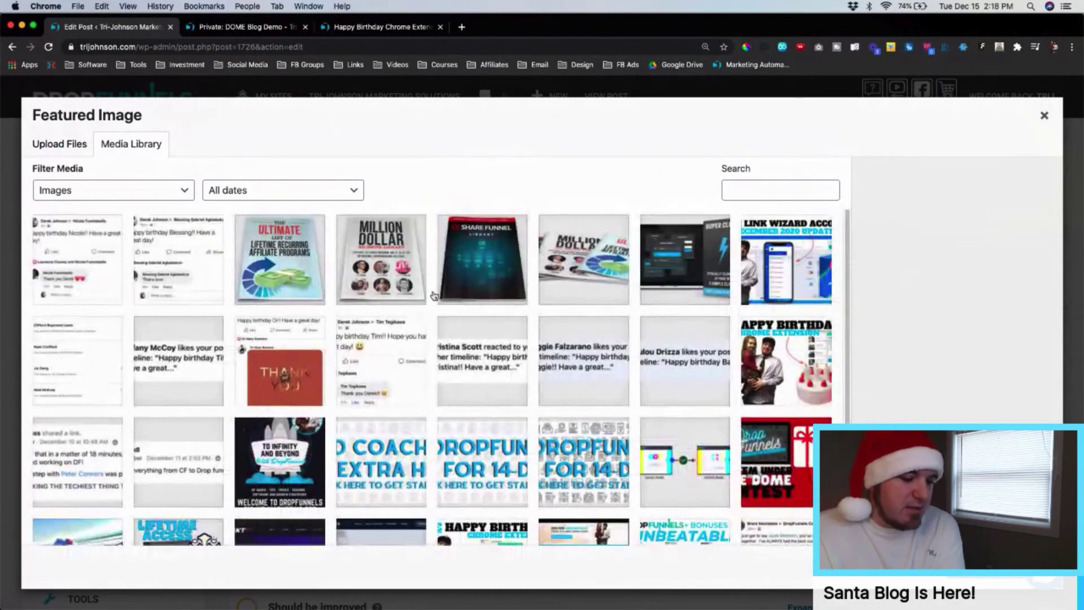
click(802, 463)
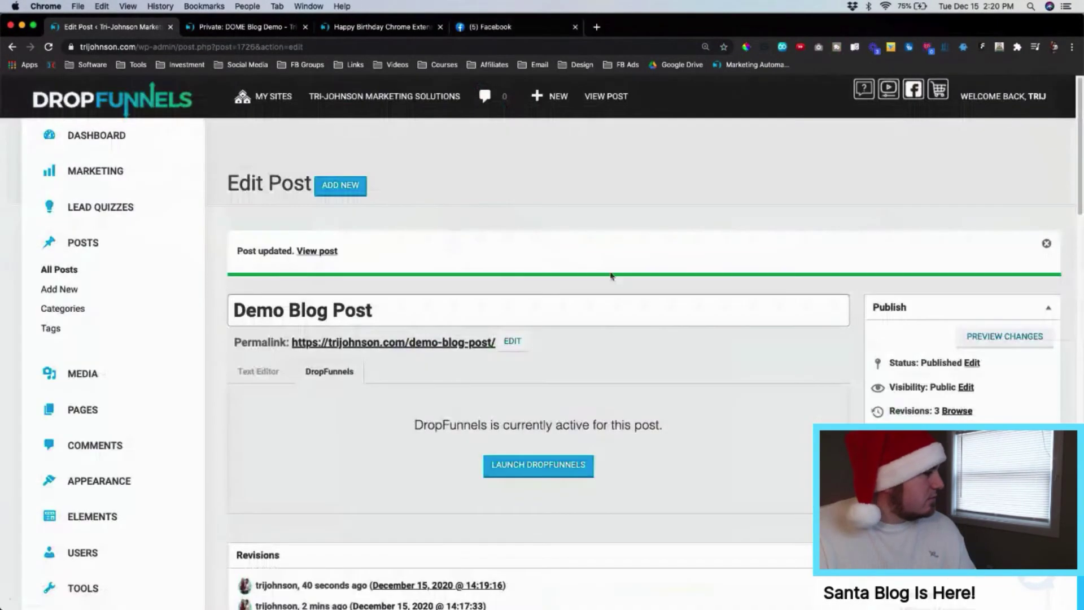
- Examine the Demo Blog Post's refreshed content analysis, expanding the Words counter and Headings details down to the H3 keyword check
scroll(612, 277, down, 15)
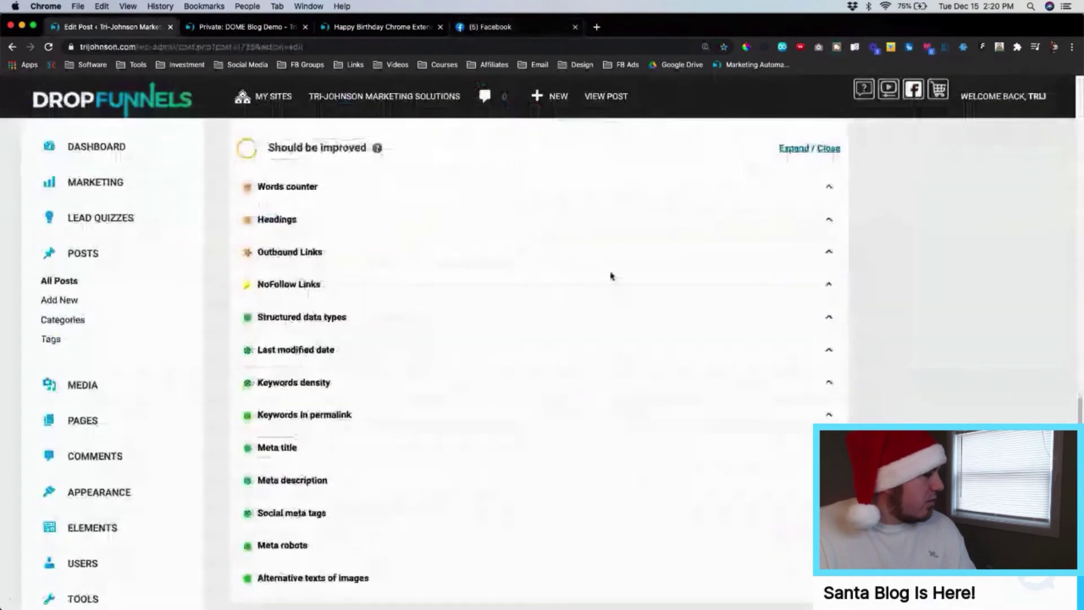
scroll(611, 277, down, 2)
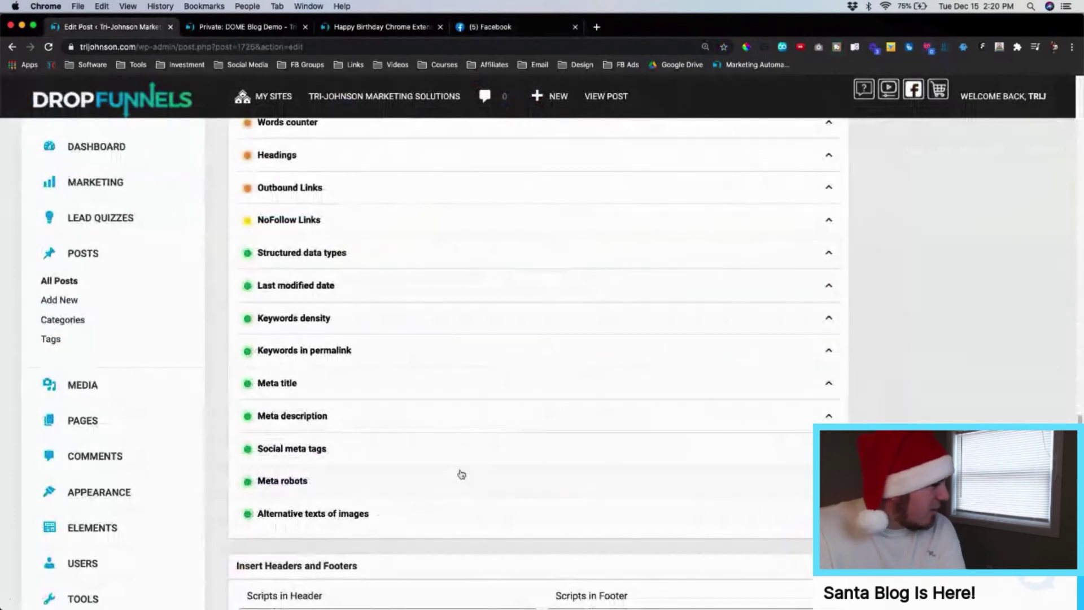
scroll(466, 428, up, 2)
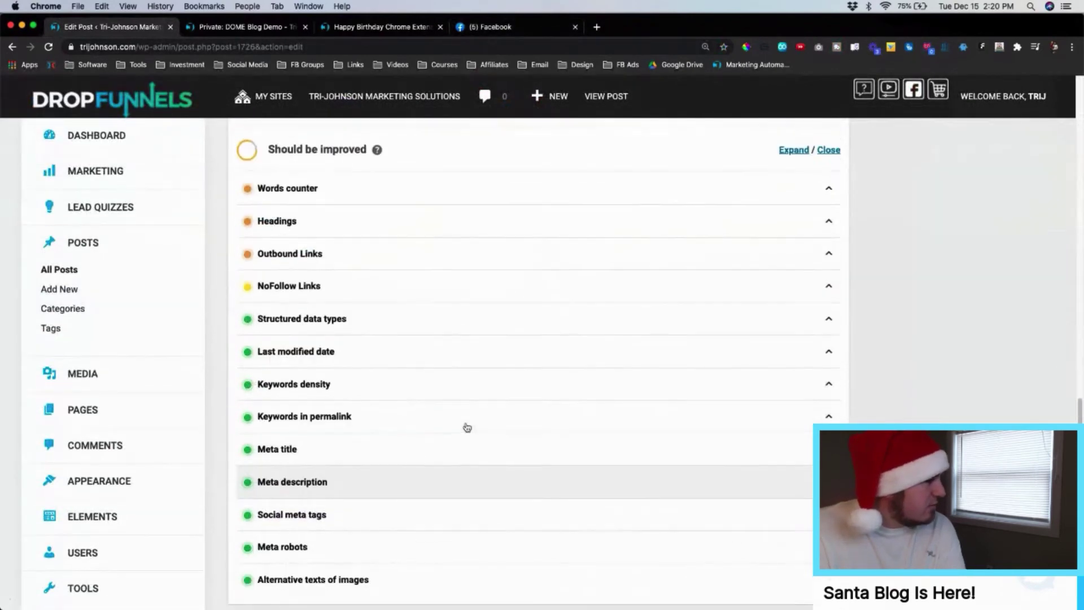
scroll(467, 427, down, 1)
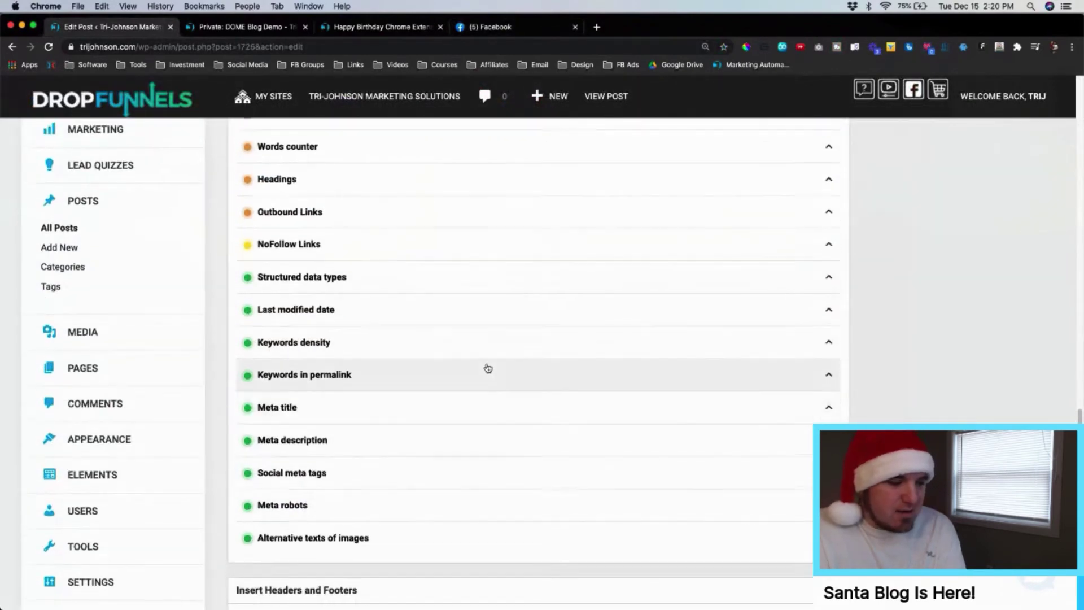
scroll(487, 368, up, 6)
scroll(467, 423, down, 3)
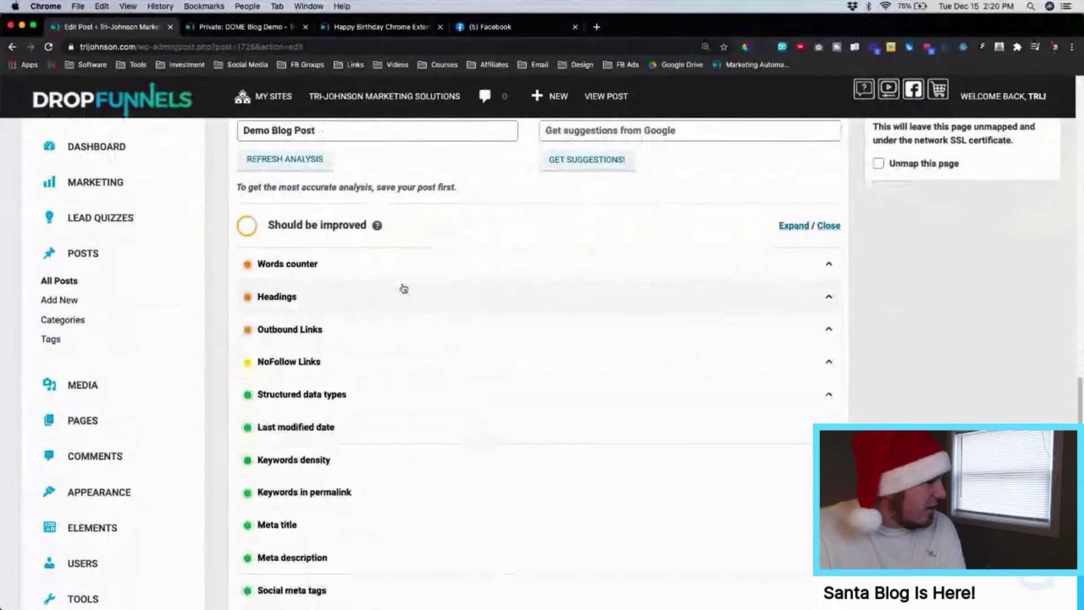
click(370, 267)
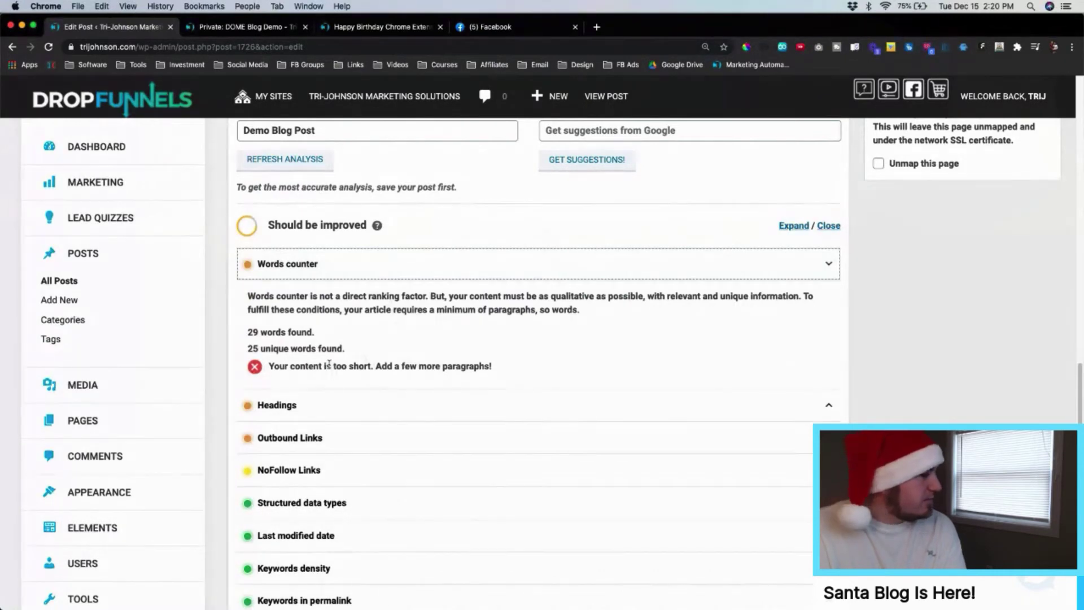
click(346, 401)
scroll(485, 374, down, 5)
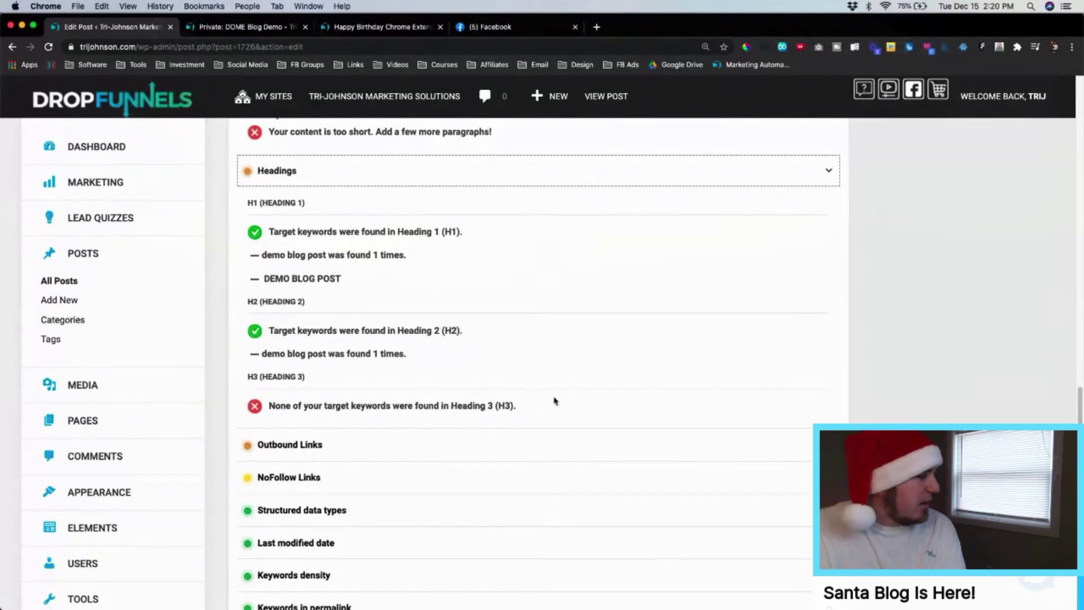
drag(545, 403, 279, 399)
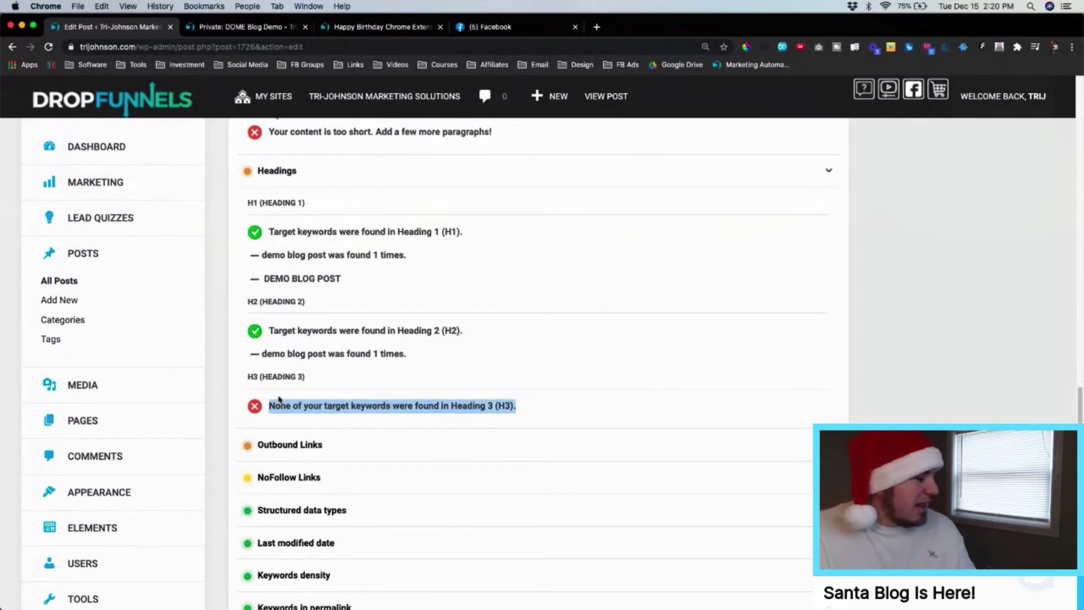
- Examine the closing heading of the Happy Birthday Chrome Extension post for its keyword use and invitation to comment
click(389, 26)
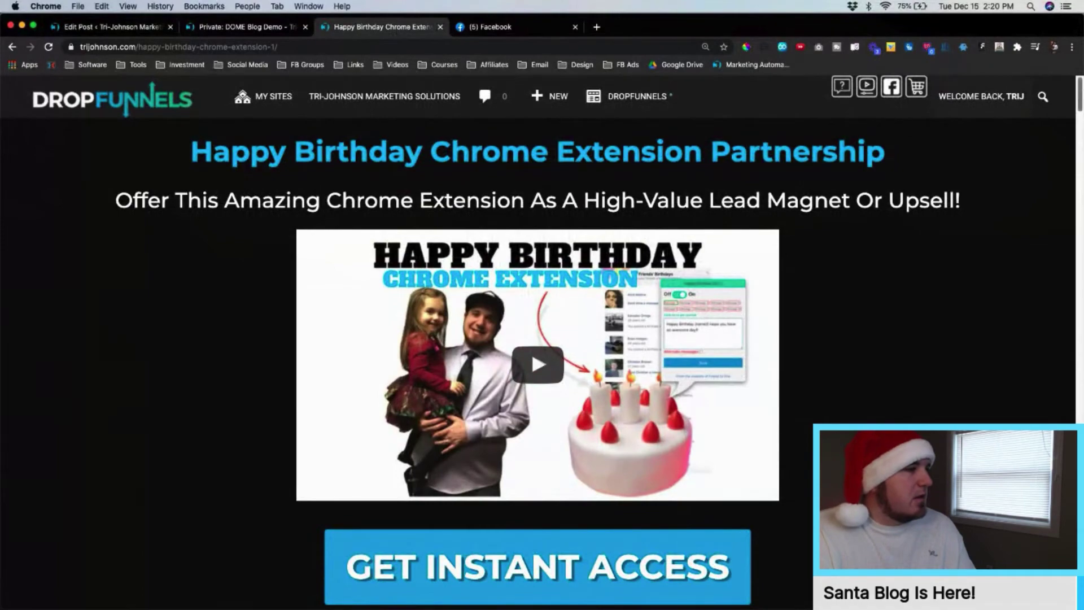
scroll(1081, 93, down, 20)
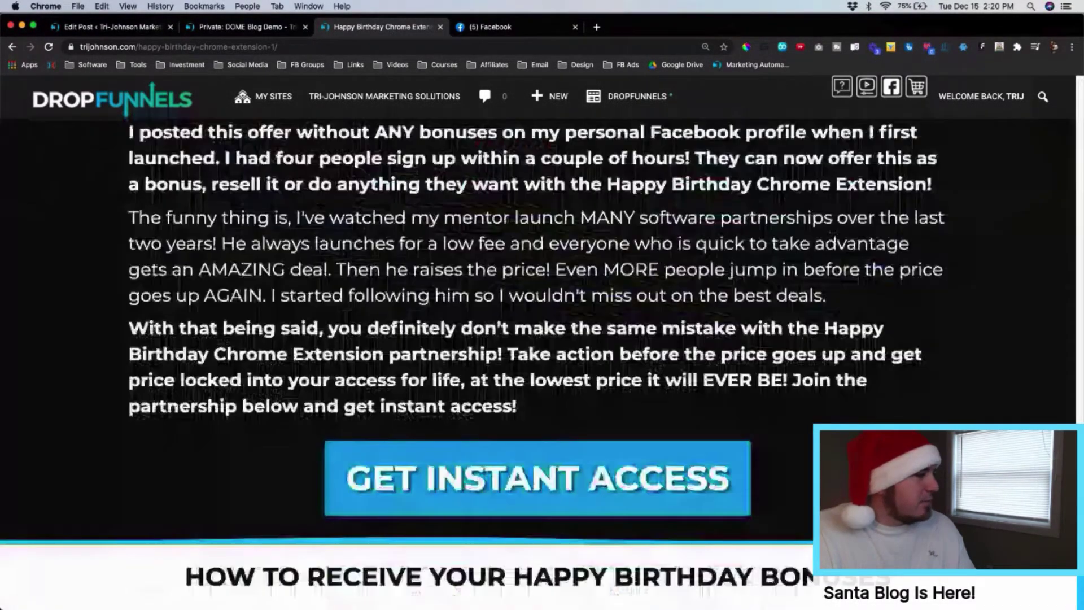
scroll(652, 388, down, 6)
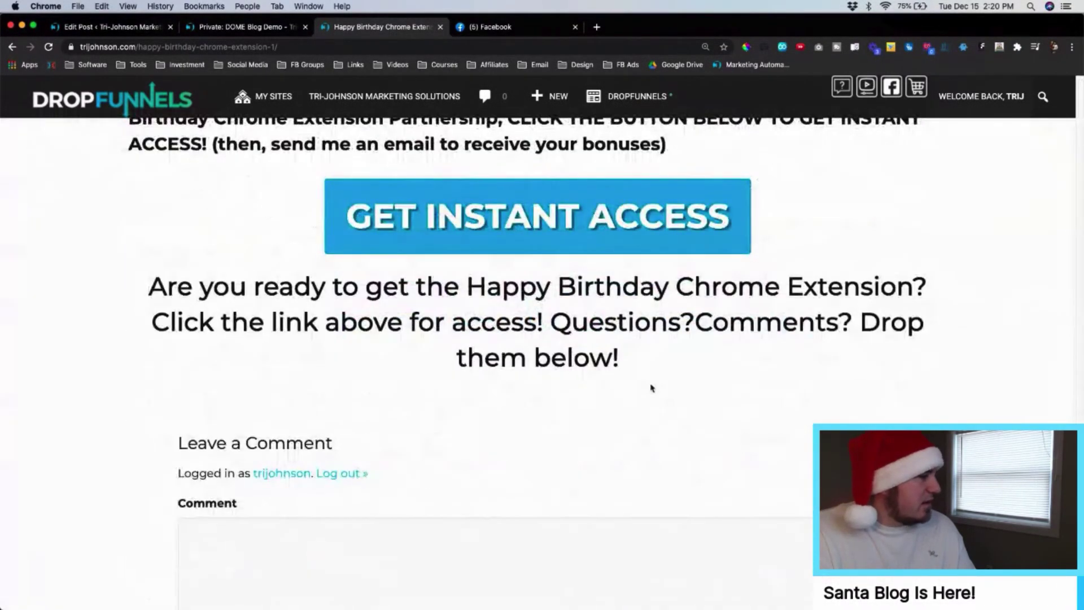
drag(623, 377, 149, 280)
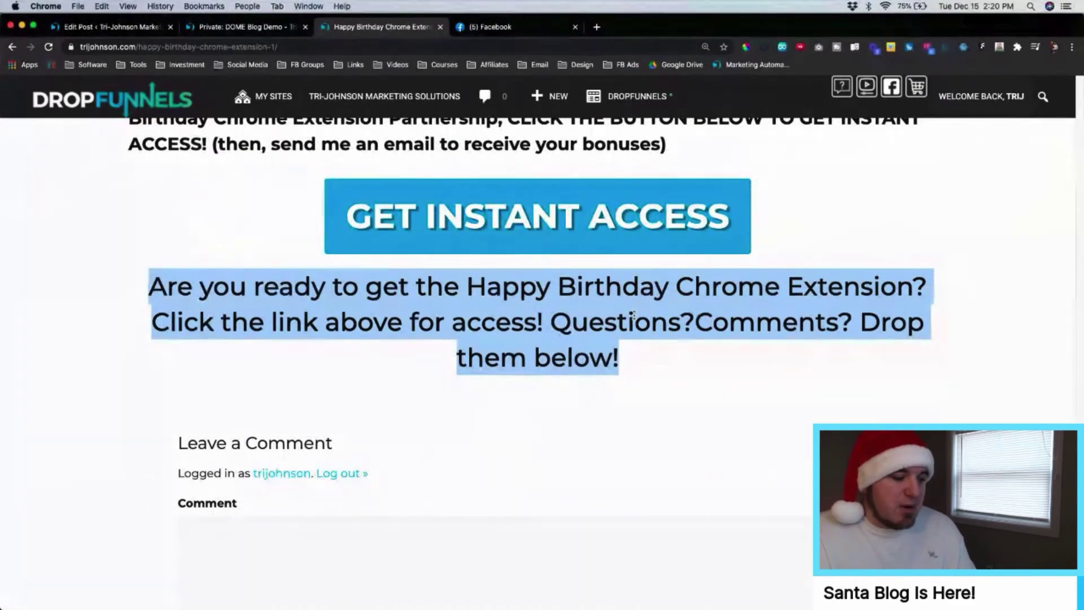
click(513, 287)
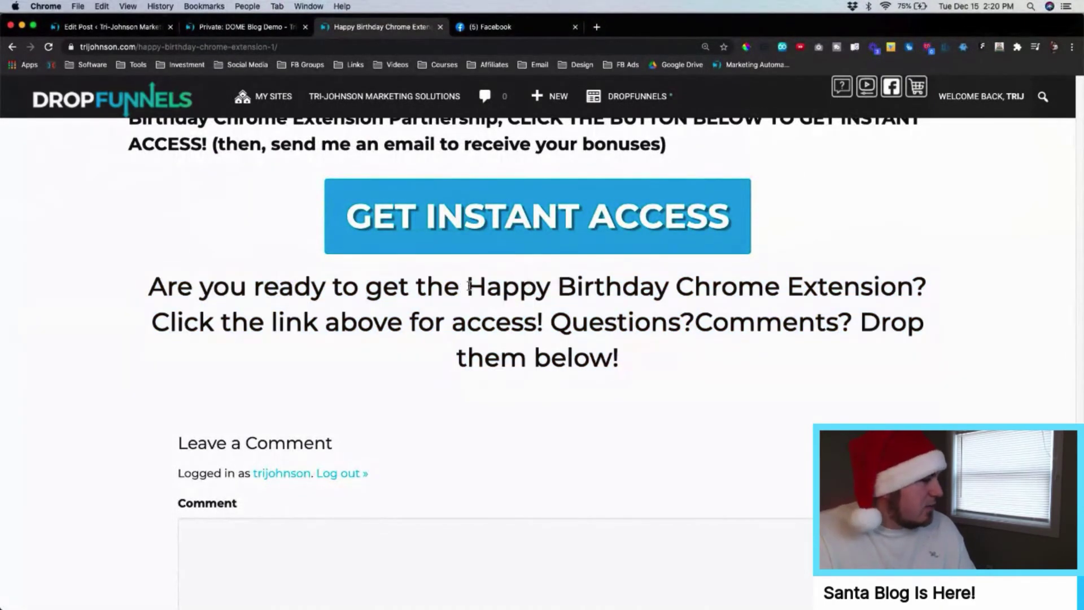
drag(468, 286, 923, 282)
click(757, 353)
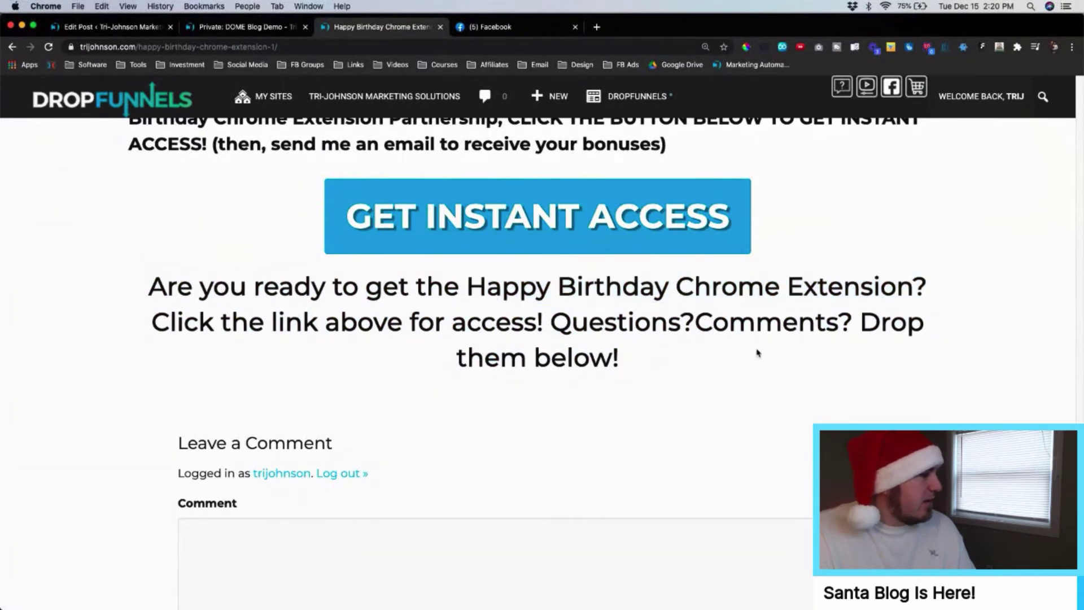
drag(552, 325, 646, 363)
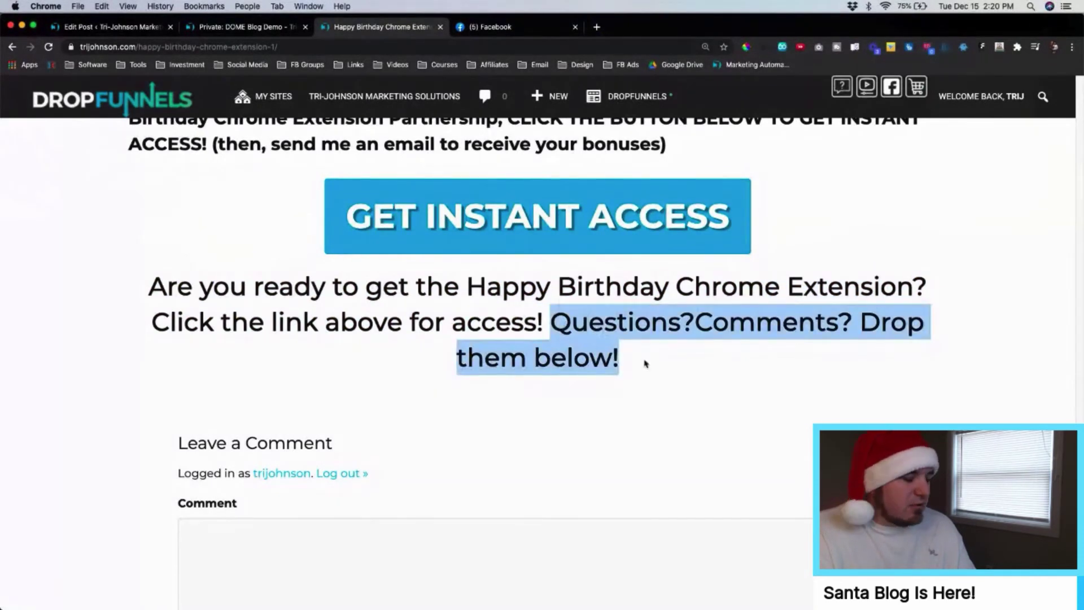
click(646, 364)
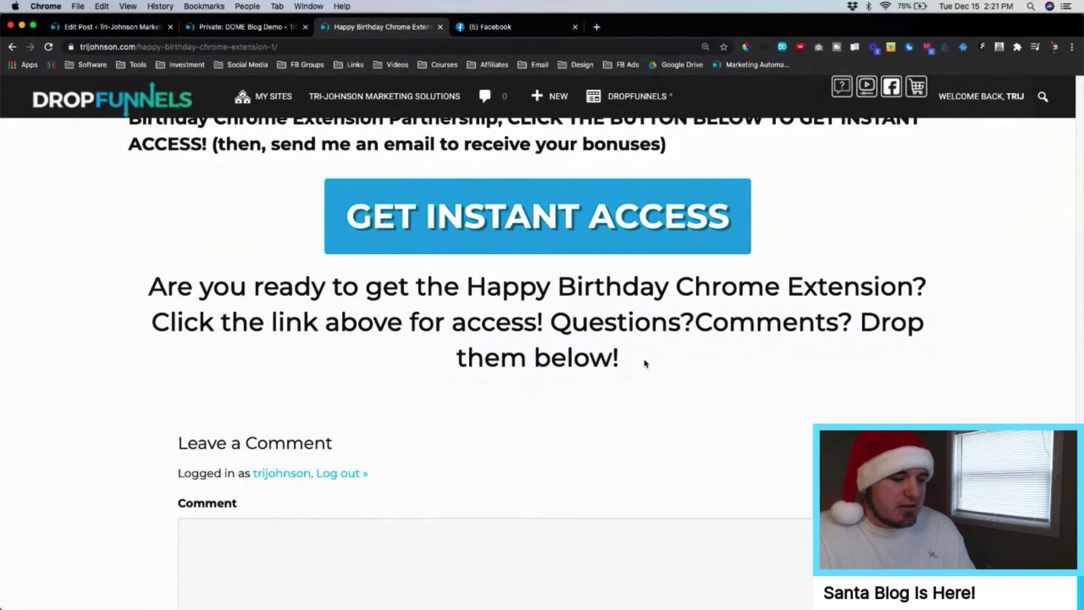
scroll(631, 357, down, 3)
scroll(631, 358, up, 5)
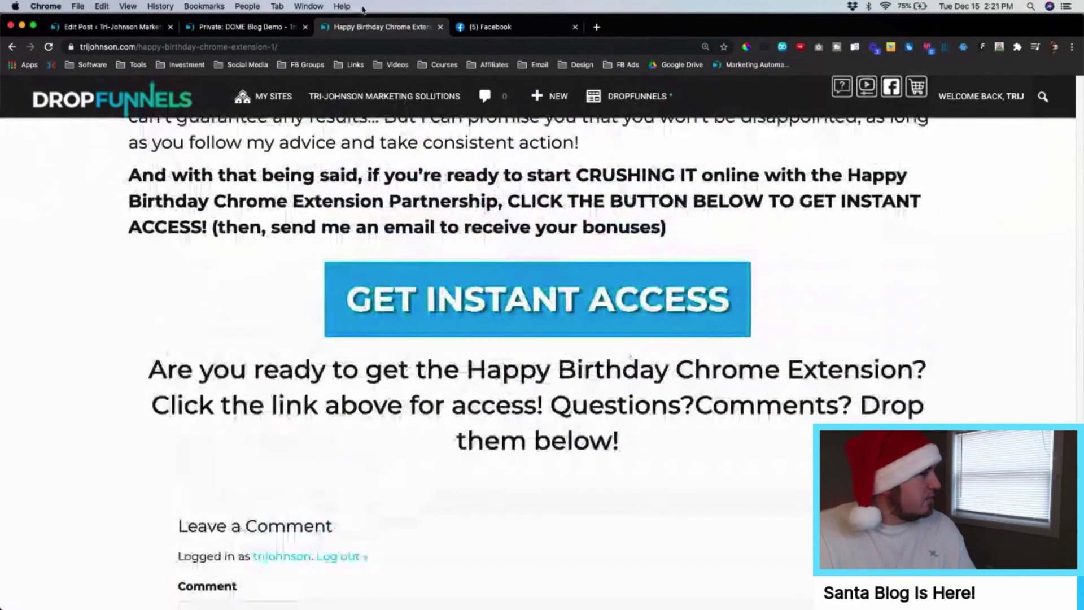
- Return to the Demo Blog Post's content analysis, check the Outbound Links details, and collapse the expanded sections
click(120, 31)
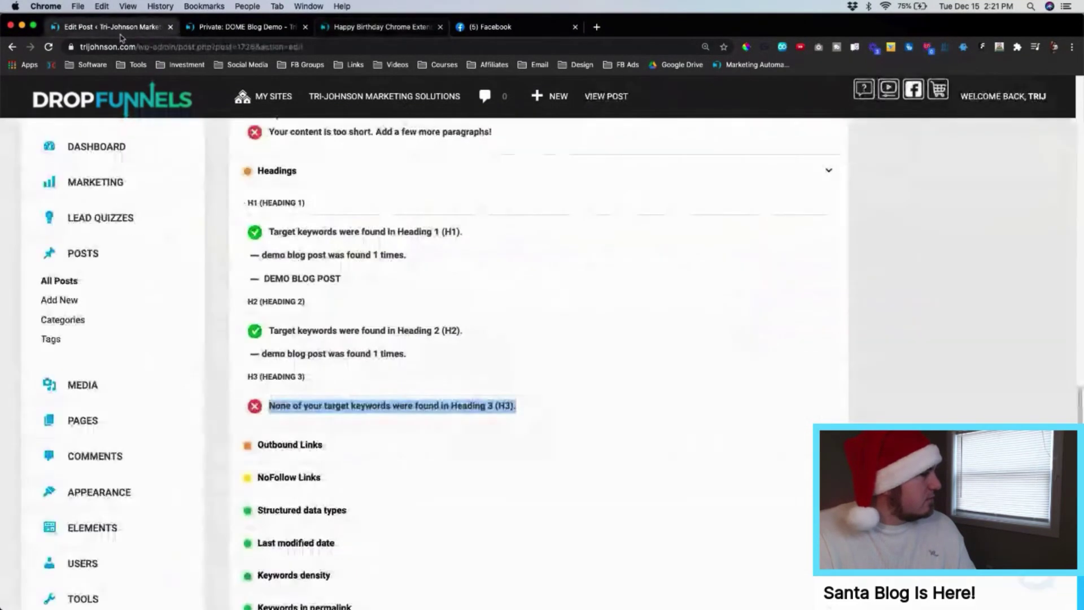
click(372, 403)
scroll(415, 436, down, 4)
click(361, 344)
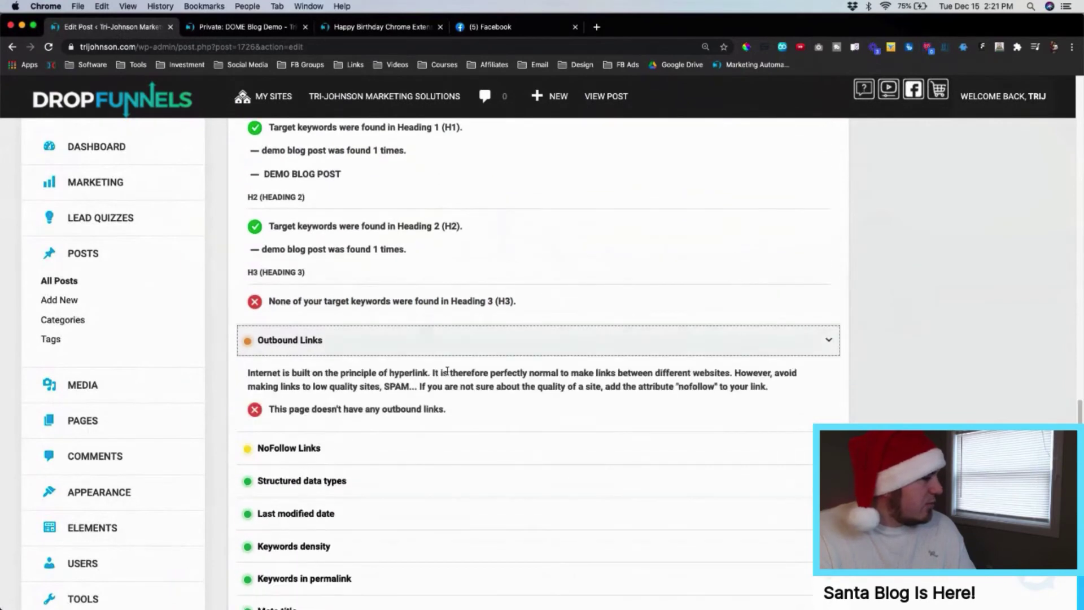
click(409, 346)
scroll(408, 346, up, 8)
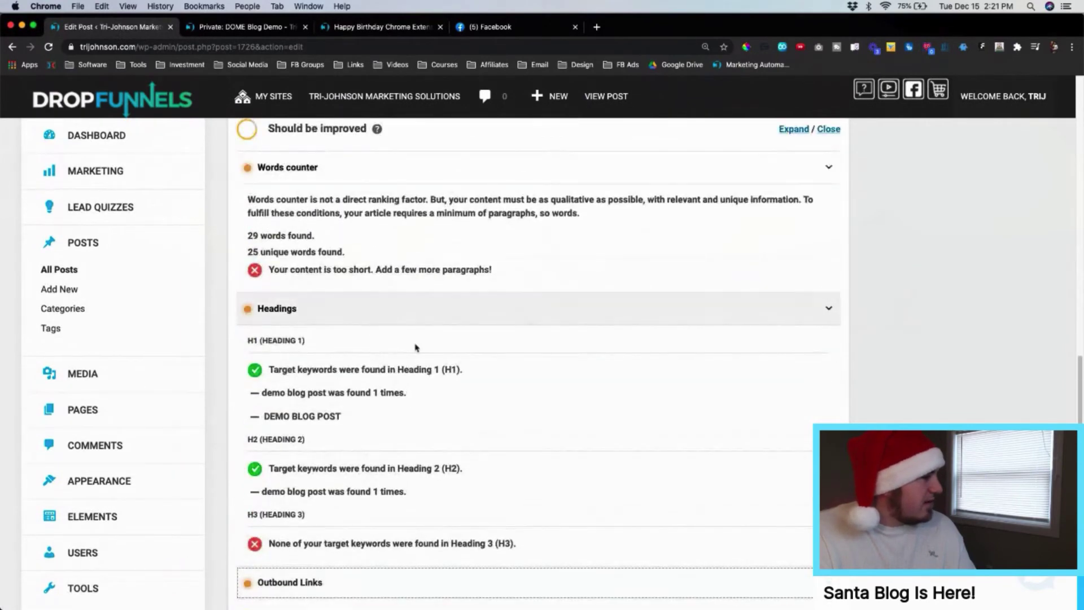
click(408, 167)
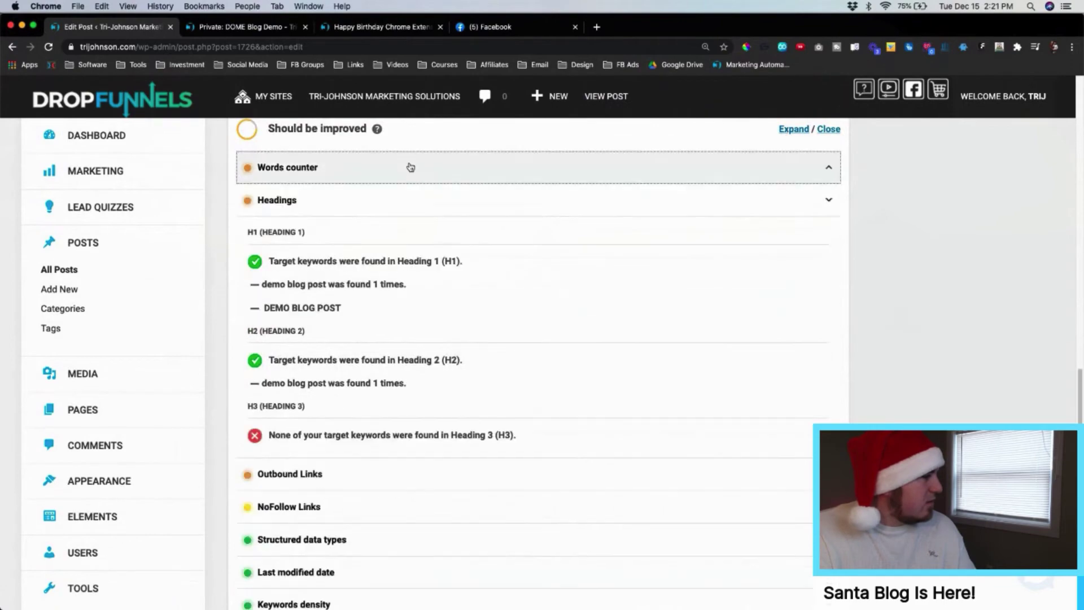
click(399, 207)
scroll(394, 271, up, 8)
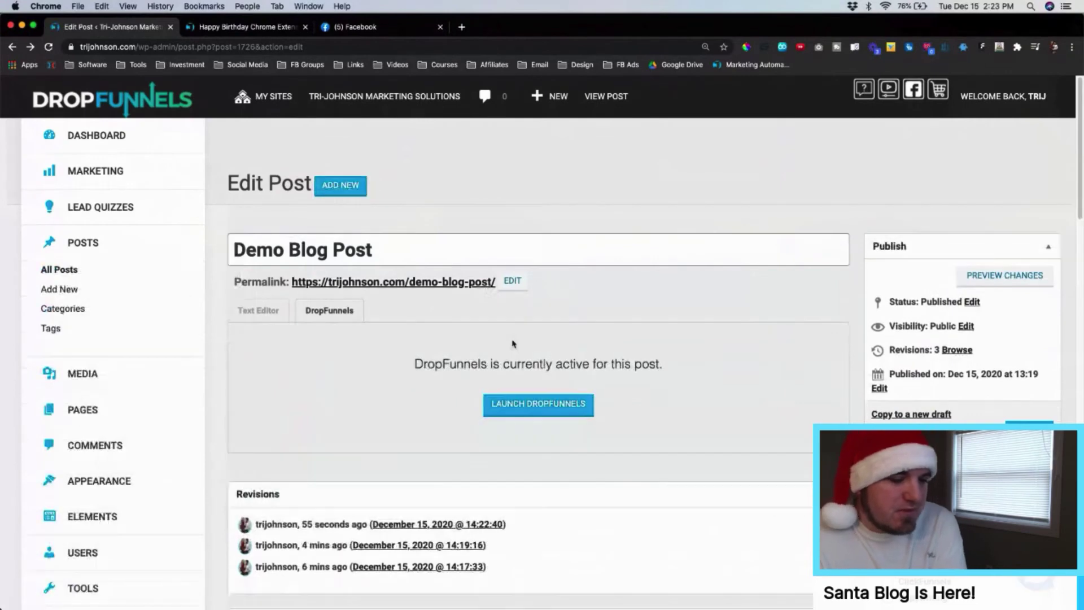
scroll(557, 338, down, 2)
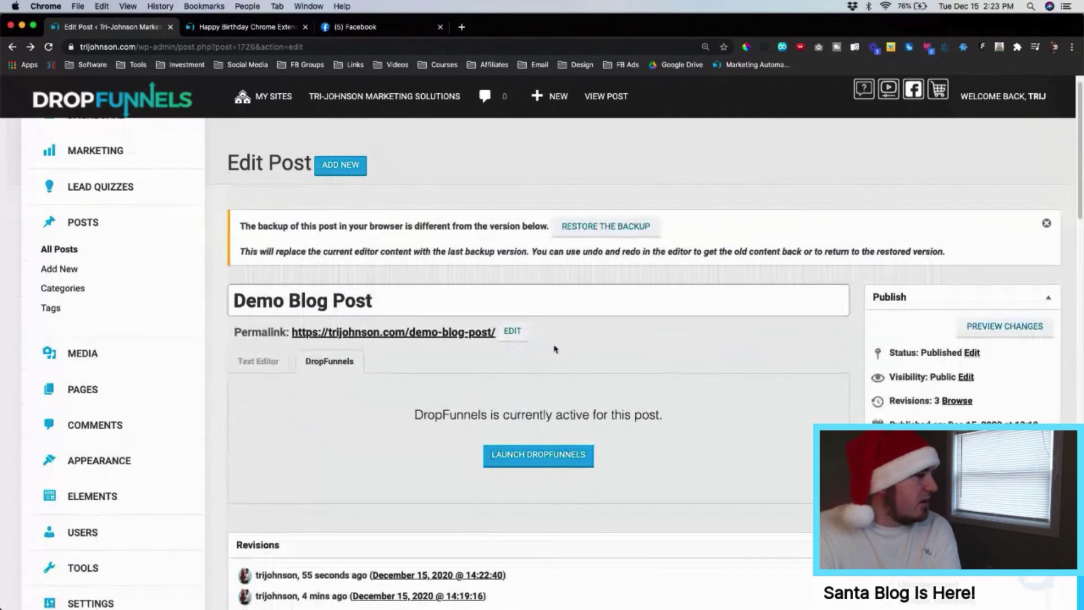
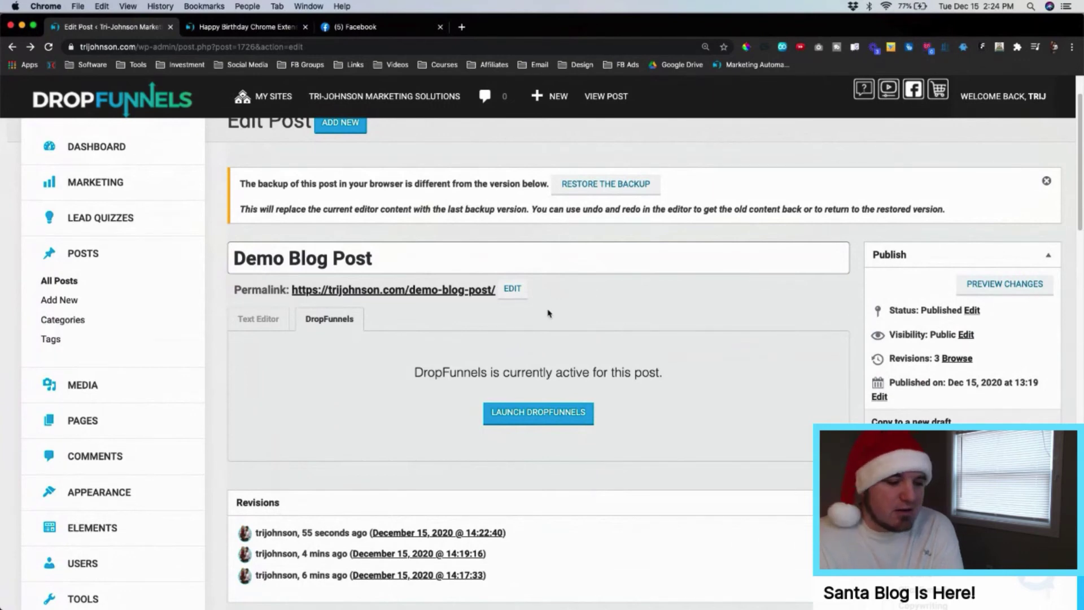
scroll(550, 314, down, 2)
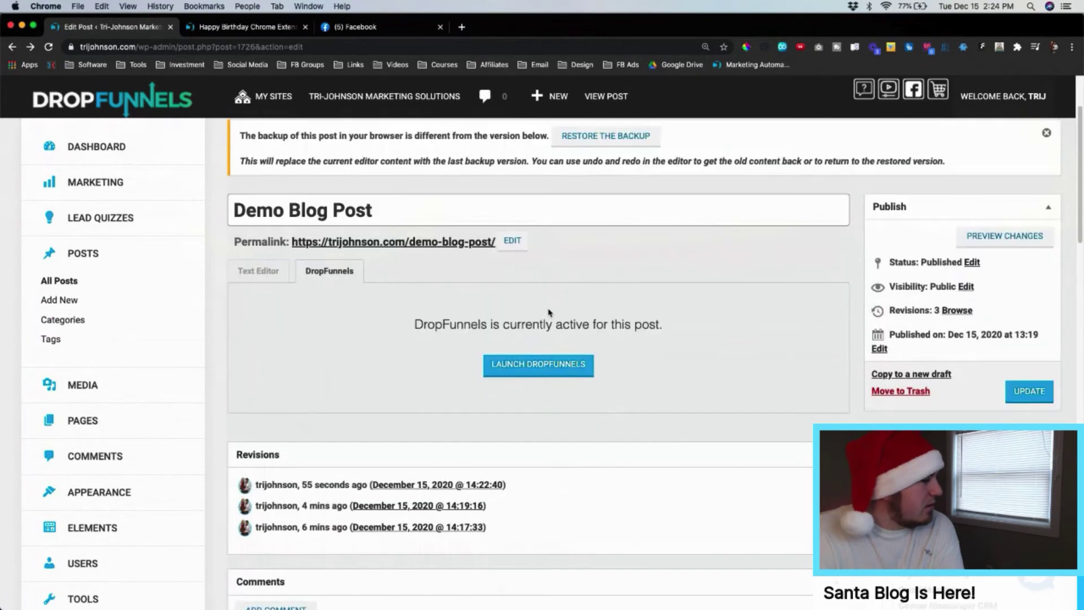
scroll(551, 310, up, 3)
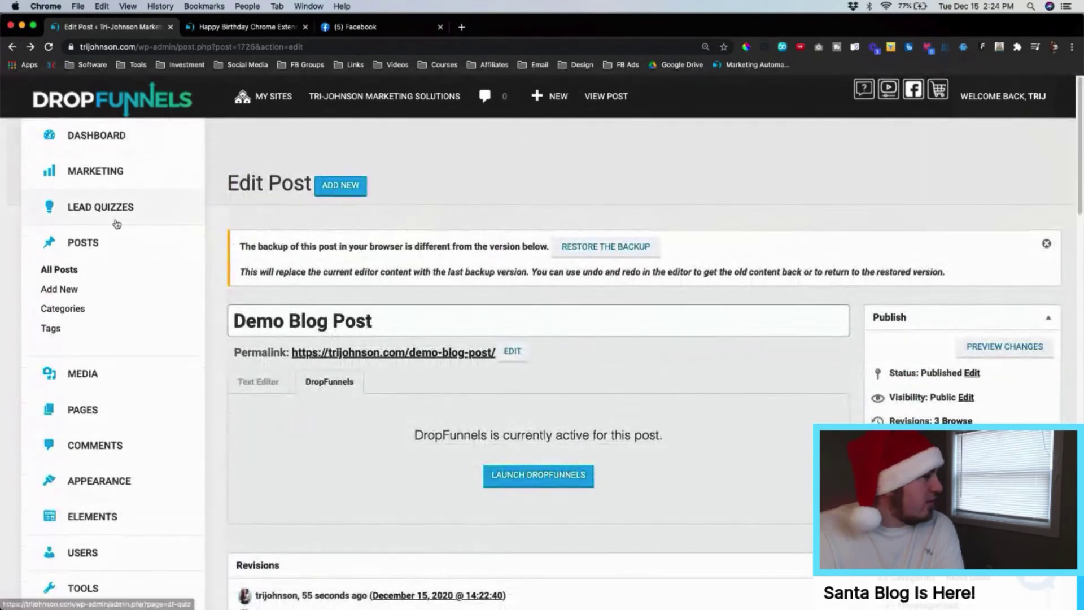
- Return to the list of all posts and clone the published Happy Birthday Chrome Extension post
click(62, 269)
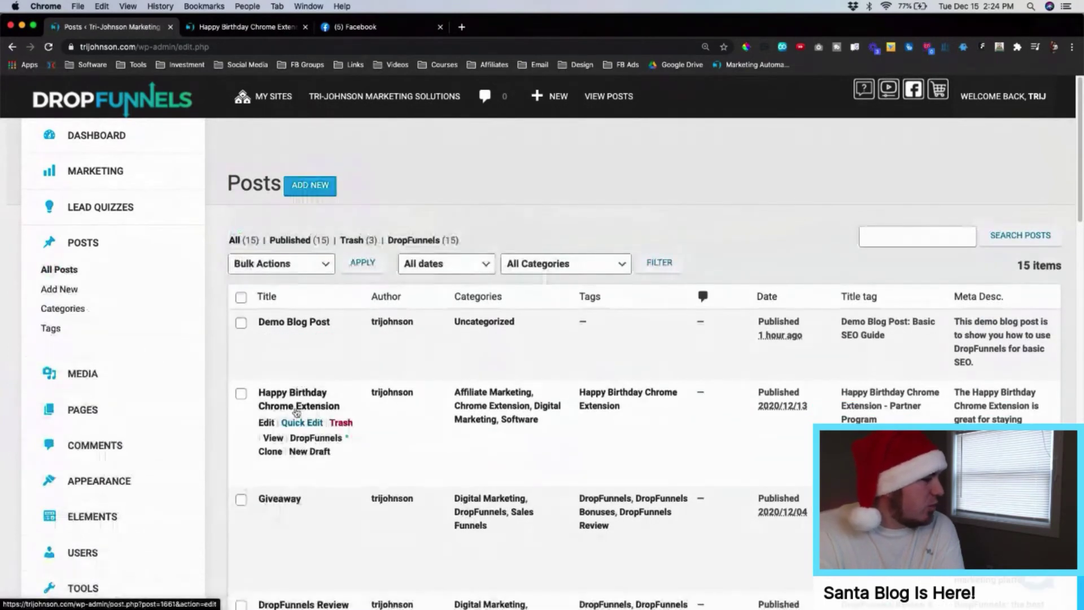
scroll(593, 396, down, 2)
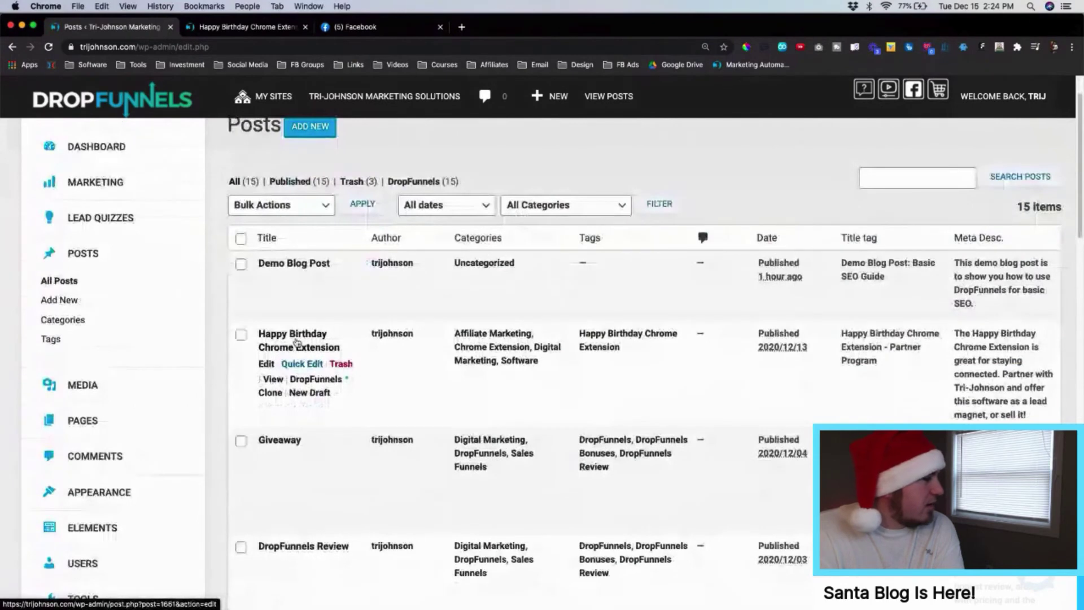
click(270, 393)
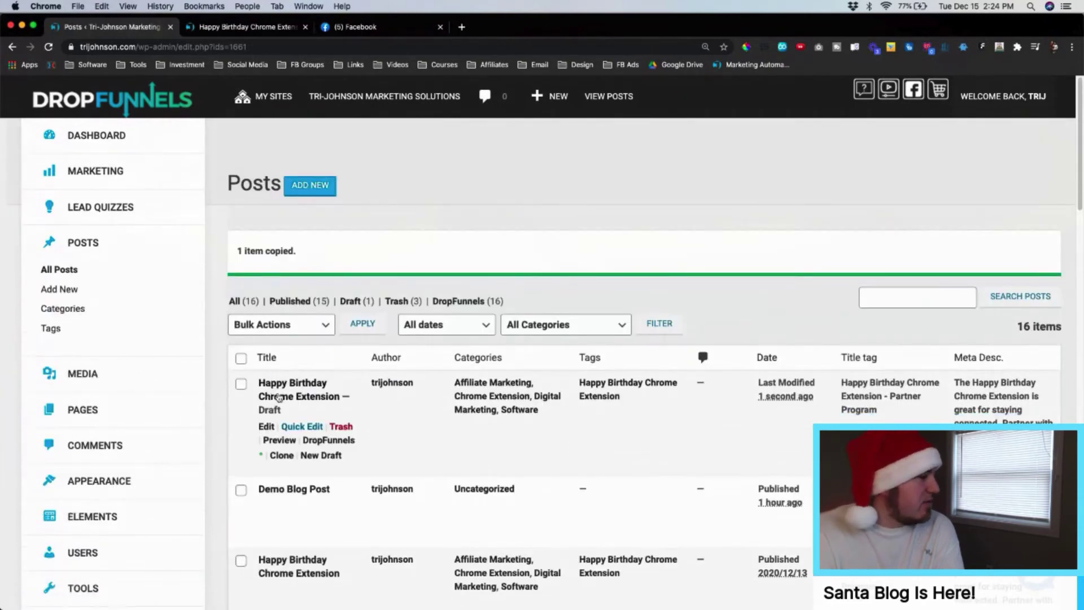
- Open the cloned Happy Birthday Chrome Extension draft for editing and examine its SEO title, meta description, target keyword, tags and categories
click(266, 427)
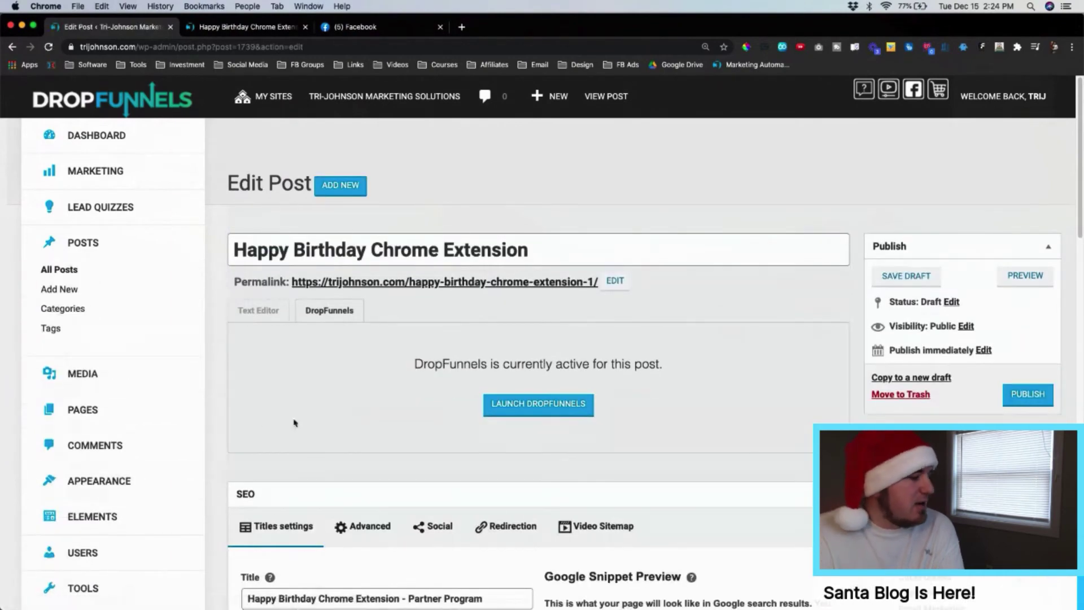
scroll(459, 429, down, 5)
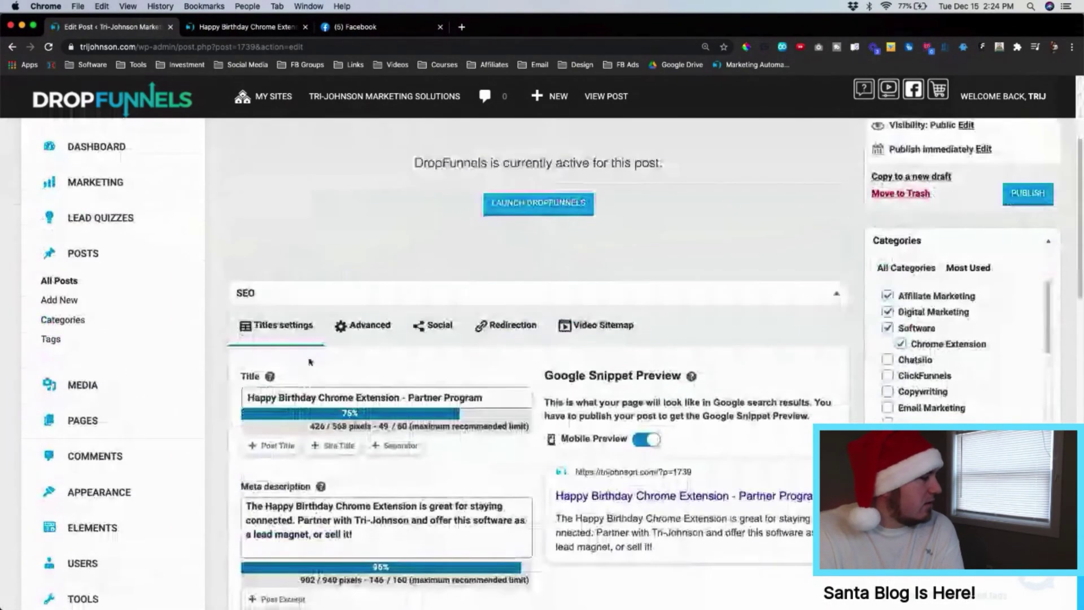
scroll(525, 522, down, 6)
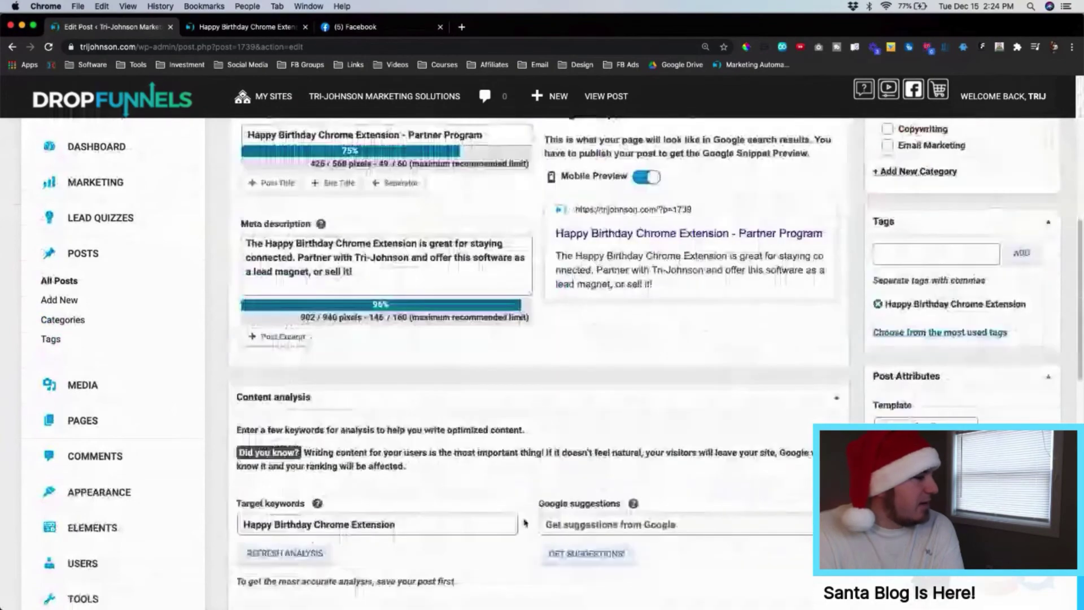
scroll(525, 523, down, 5)
scroll(1009, 353, up, 3)
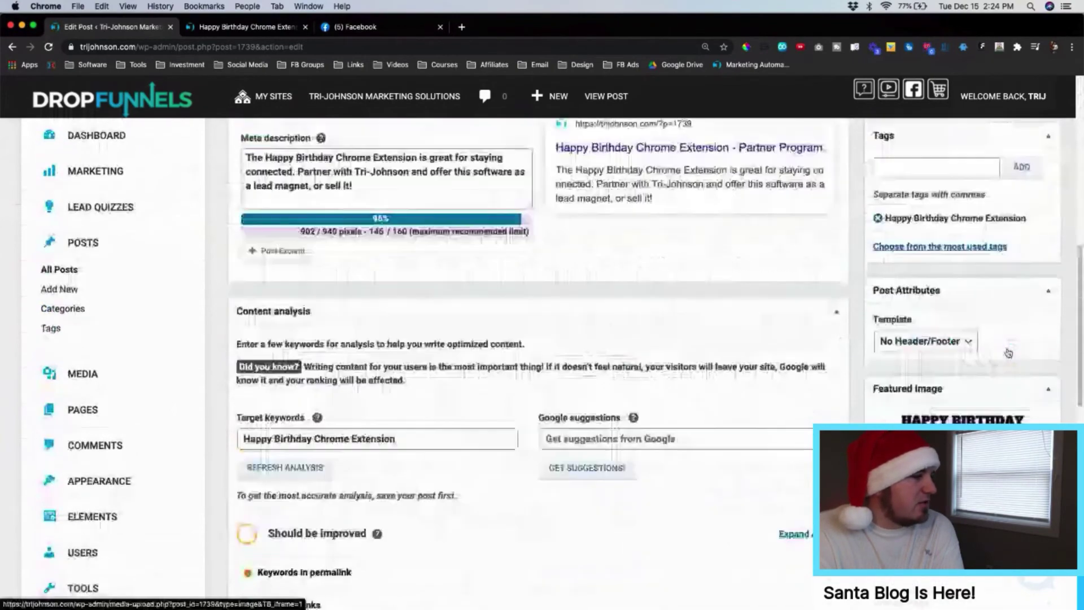
scroll(1008, 353, up, 4)
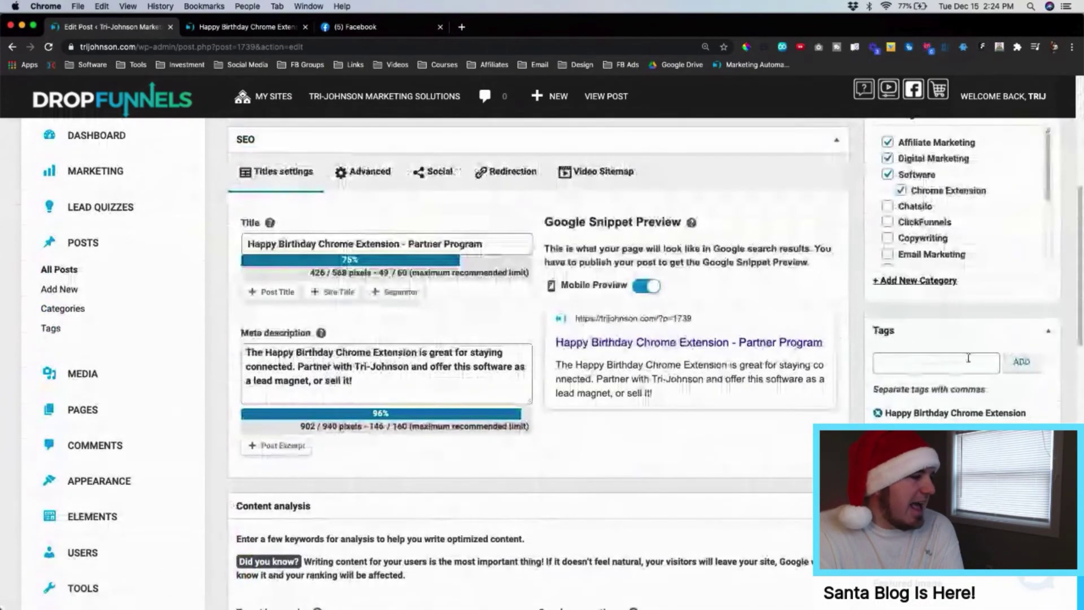
scroll(969, 358, up, 3)
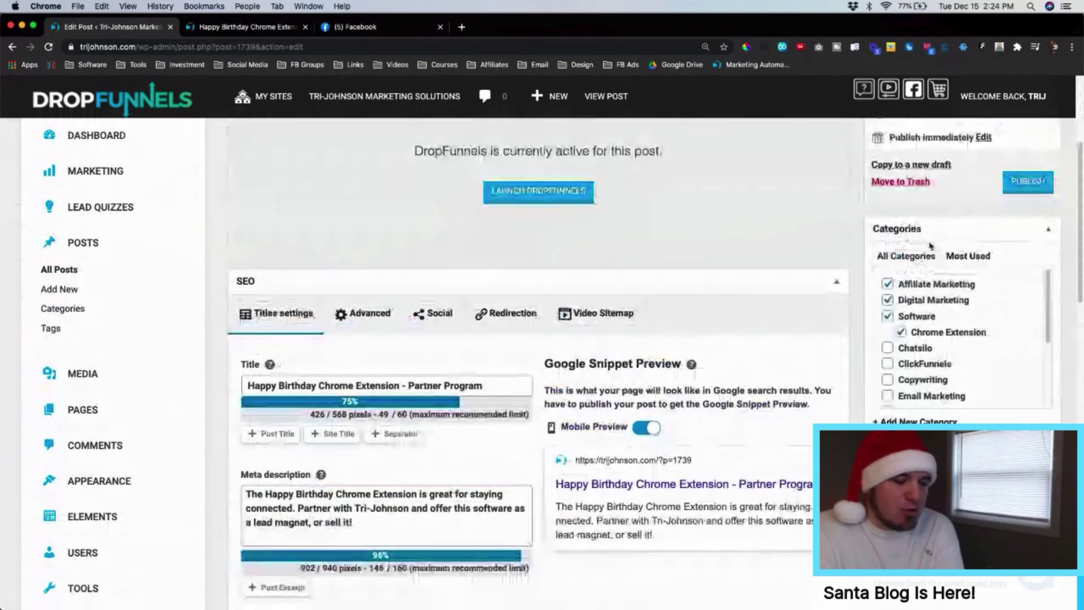
scroll(979, 334, down, 3)
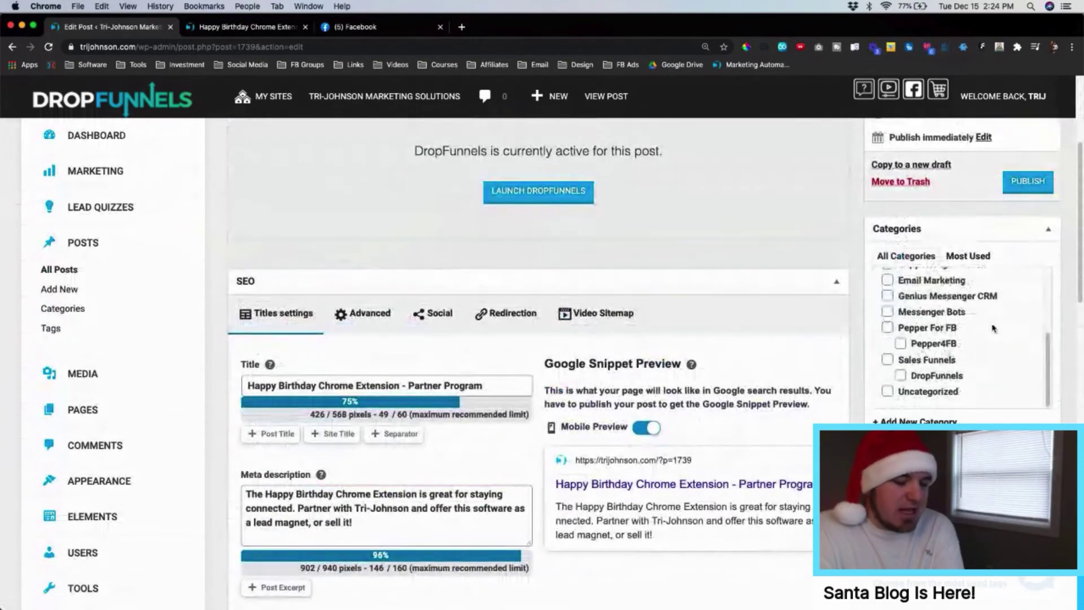
scroll(994, 328, down, 1)
scroll(965, 290, up, 3)
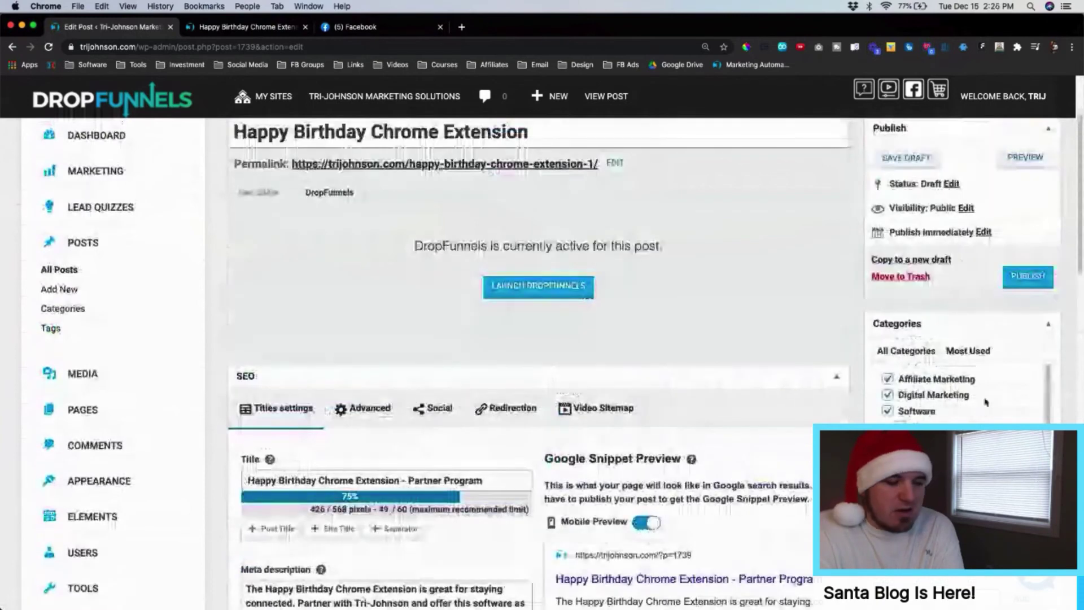
scroll(788, 437, up, 3)
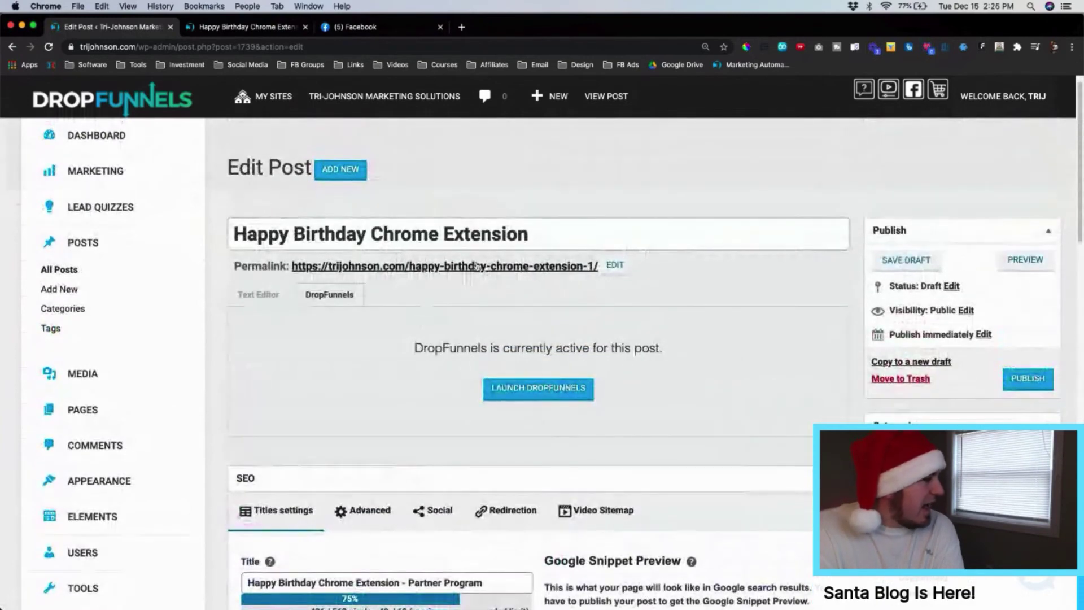
- Launch the DropFunnels builder for the cloned draft and examine its layout from the headline and video down to the pricing section
click(538, 389)
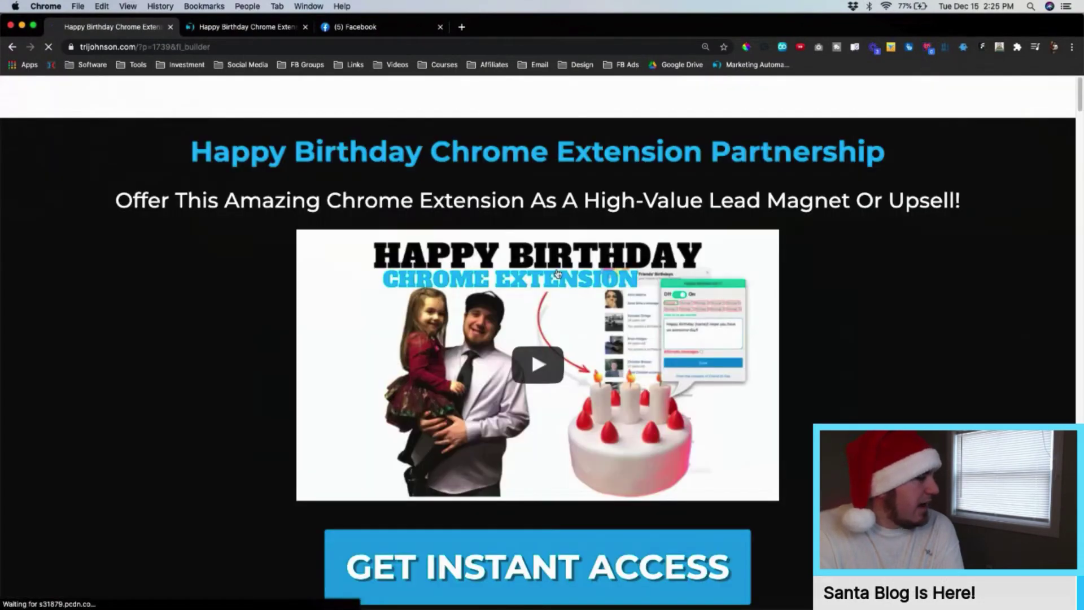
scroll(582, 386, down, 15)
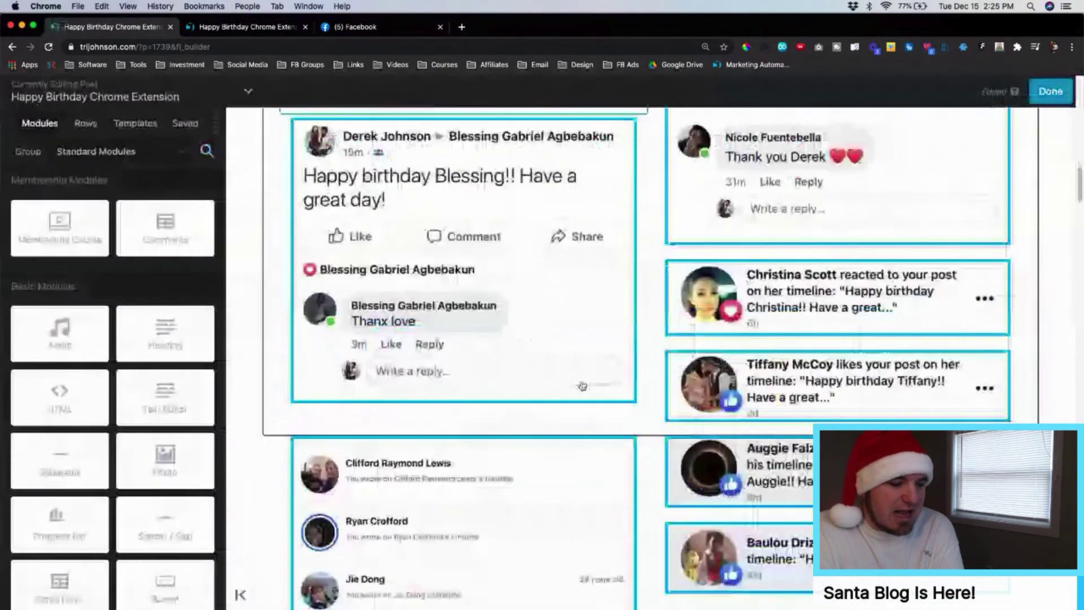
scroll(582, 387, up, 15)
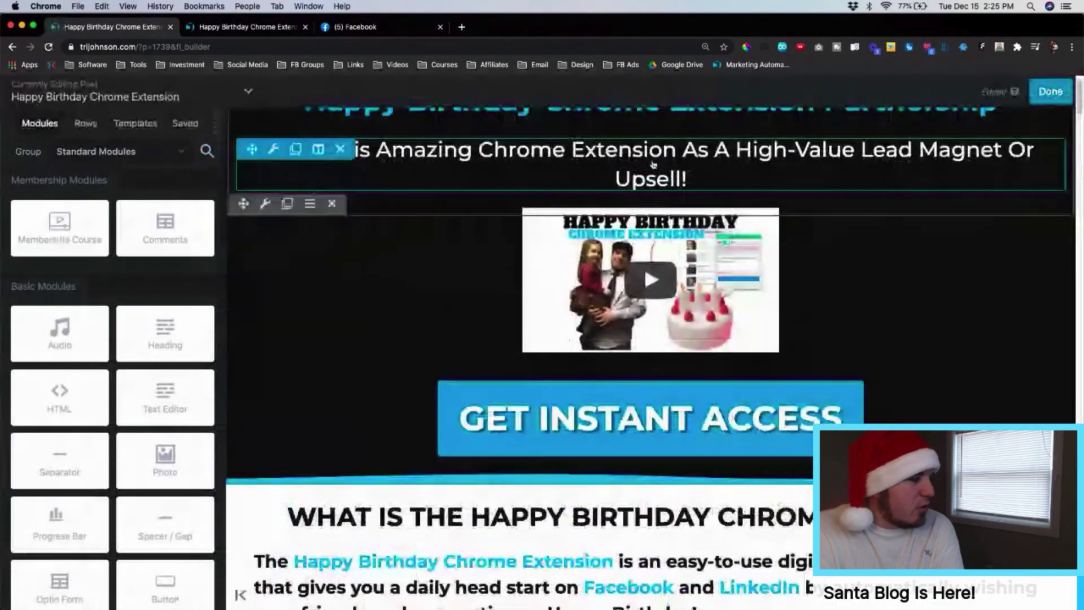
scroll(653, 165, up, 1)
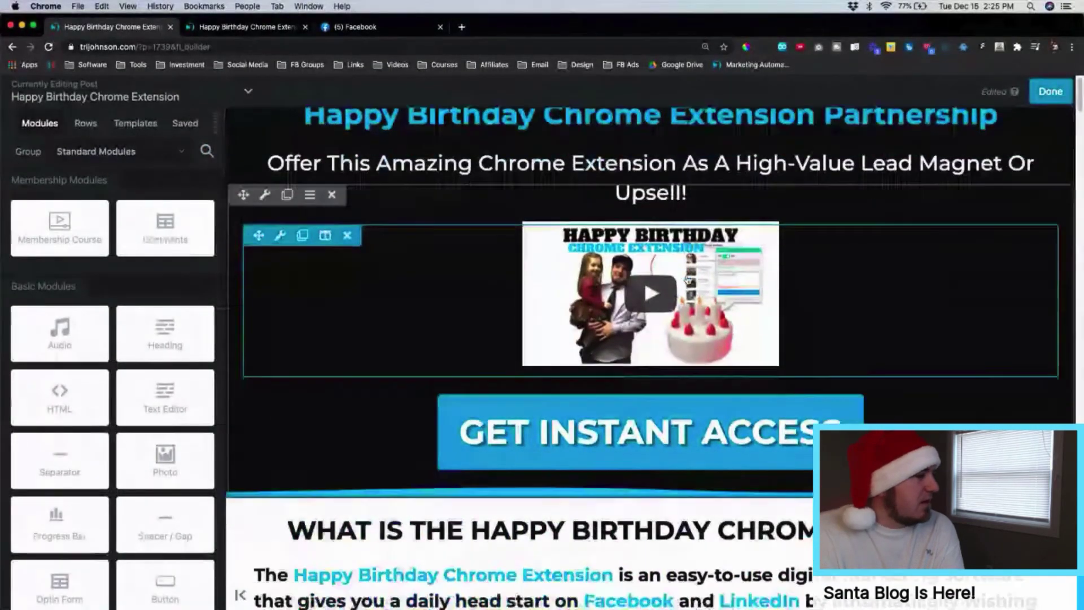
scroll(688, 278, down, 10)
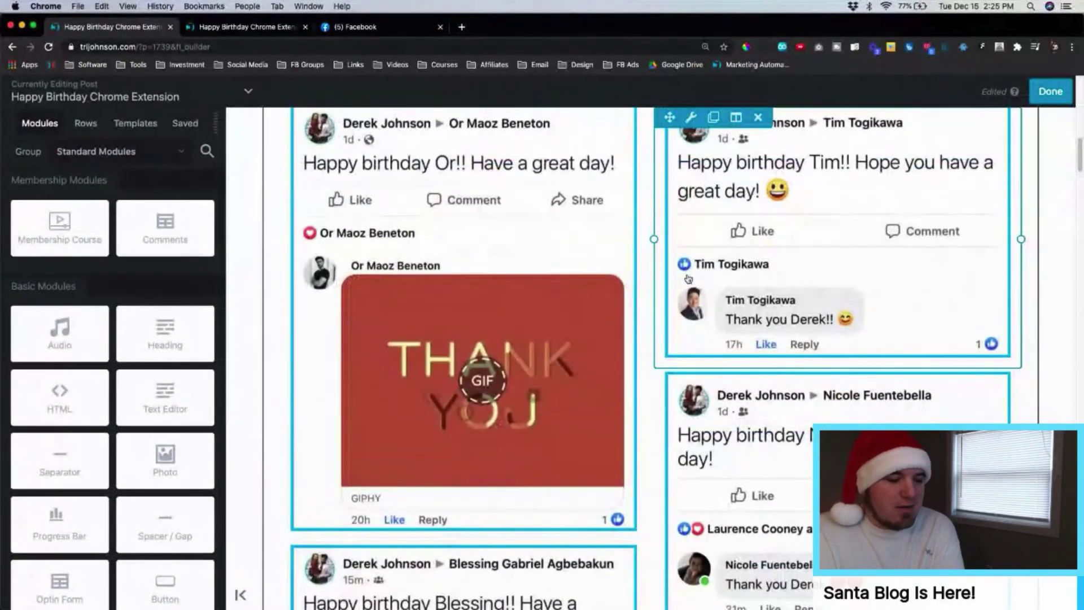
scroll(688, 279, down, 15)
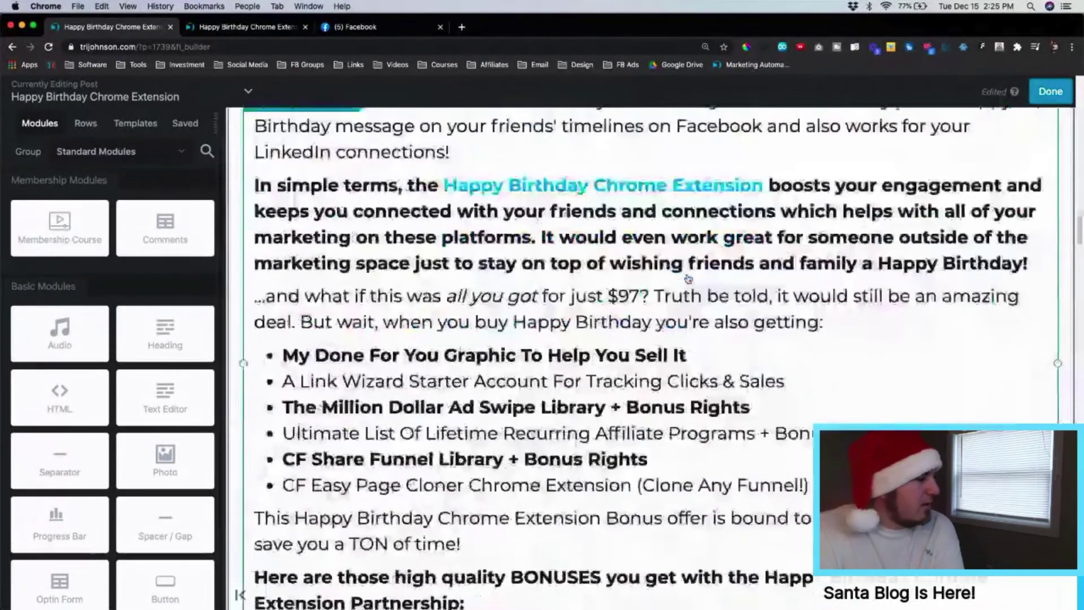
scroll(526, 289, up, 5)
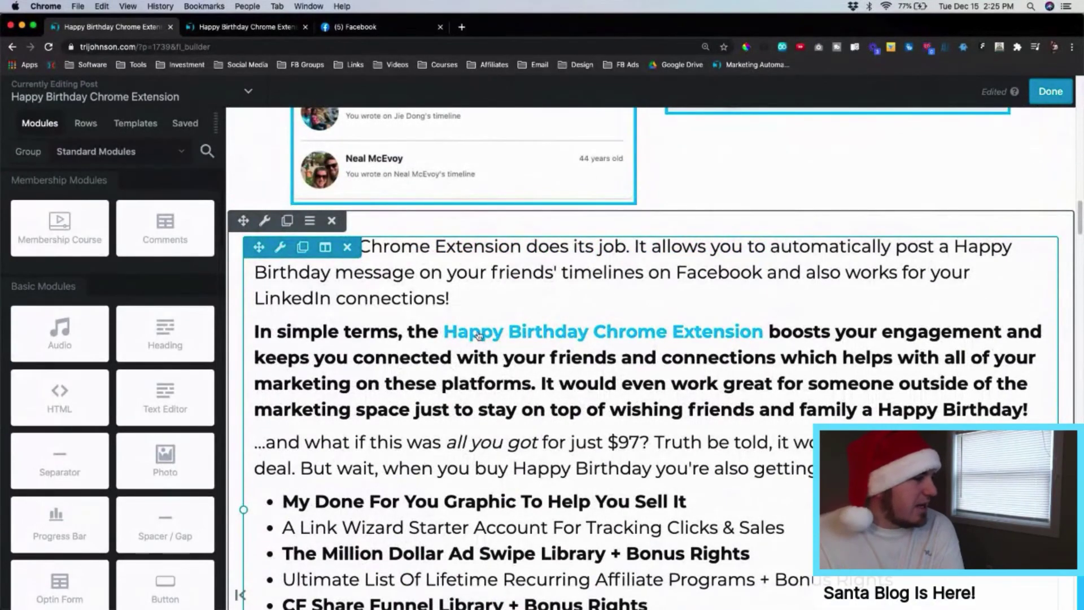
scroll(586, 312, down, 9)
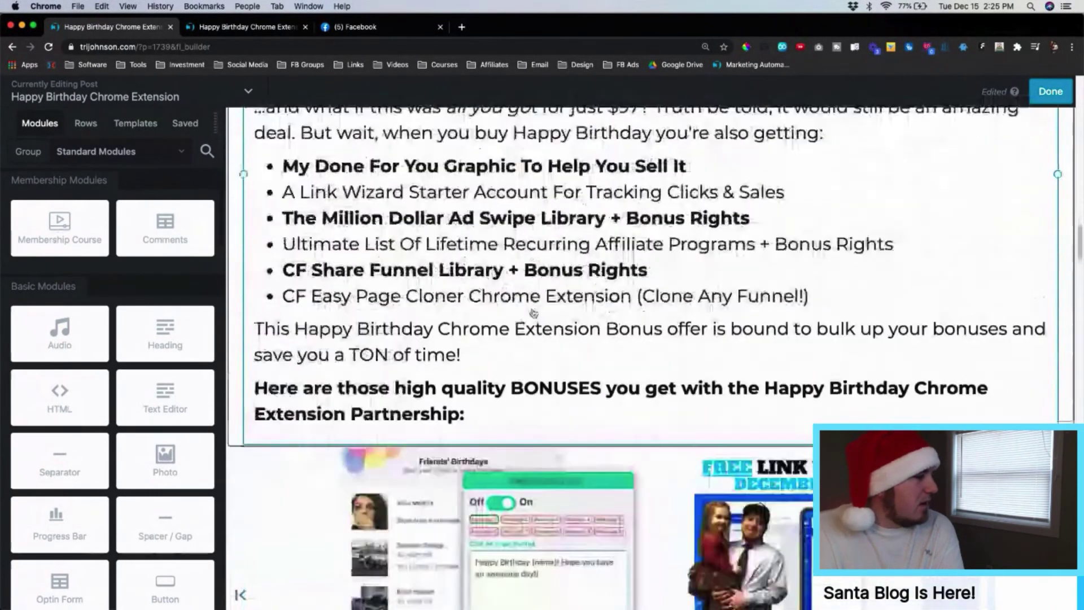
scroll(554, 408, down, 20)
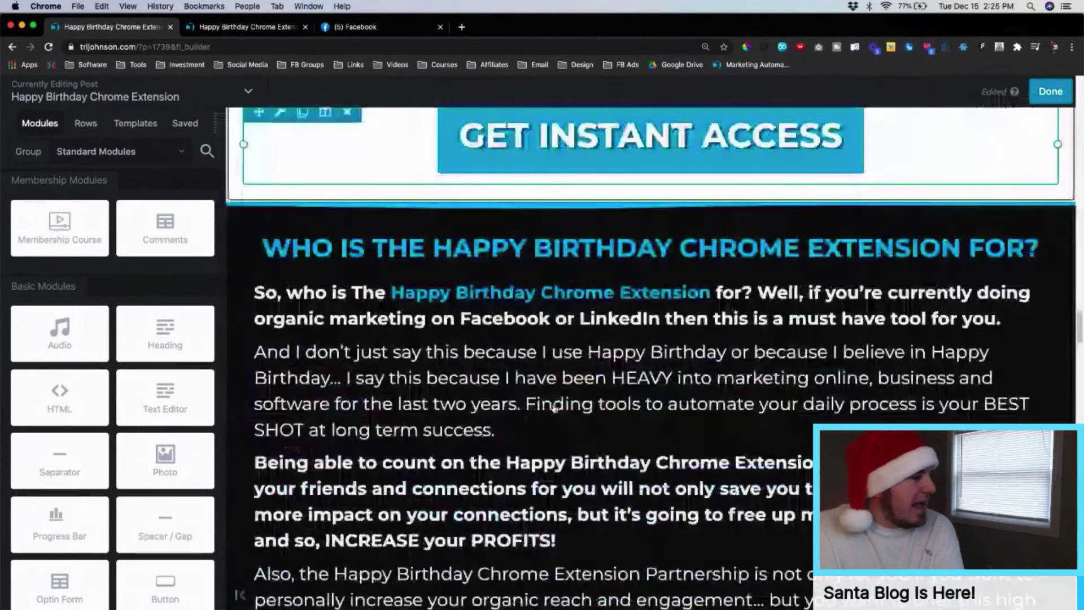
scroll(554, 408, down, 20)
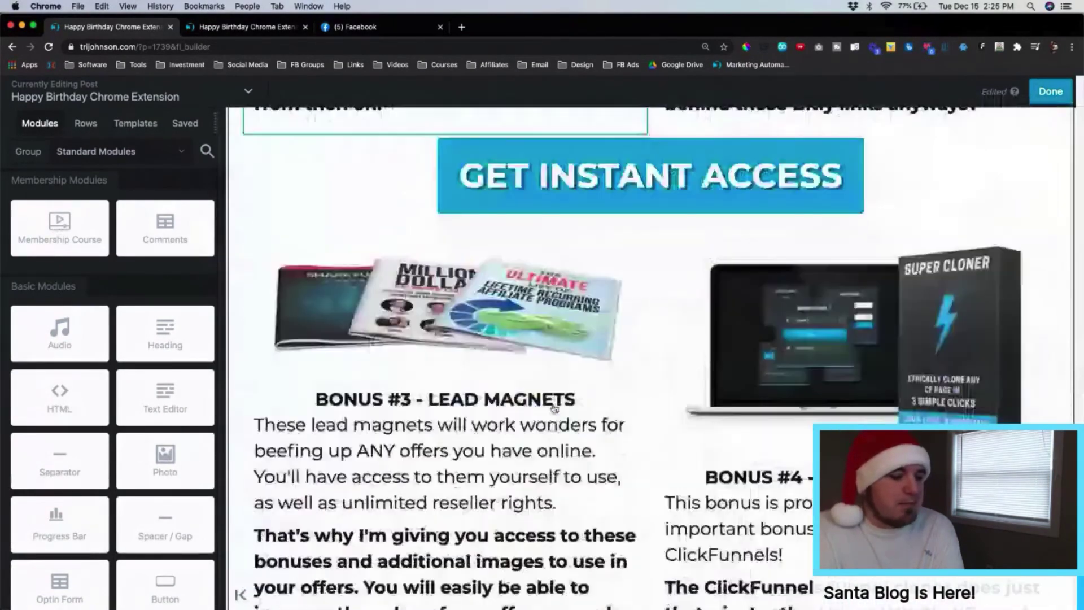
scroll(555, 408, down, 6)
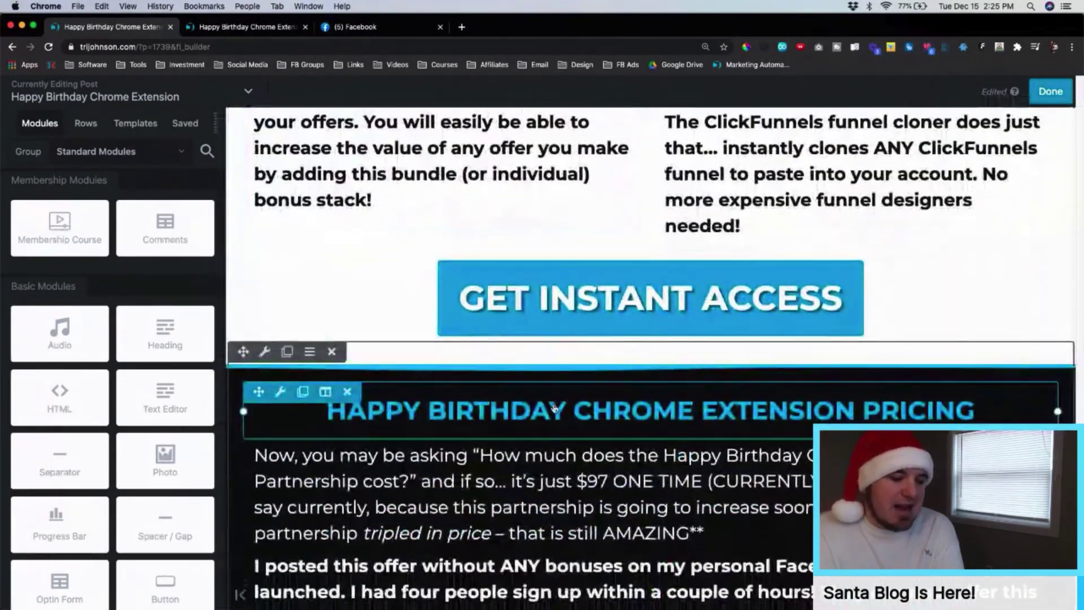
scroll(554, 409, up, 20)
scroll(554, 408, up, 15)
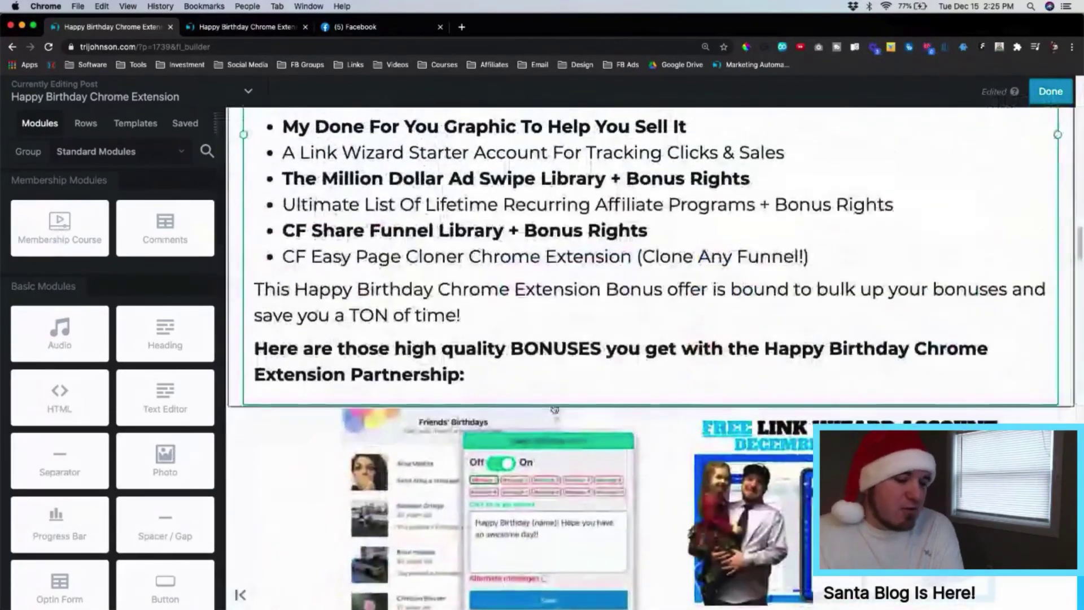
scroll(555, 408, up, 20)
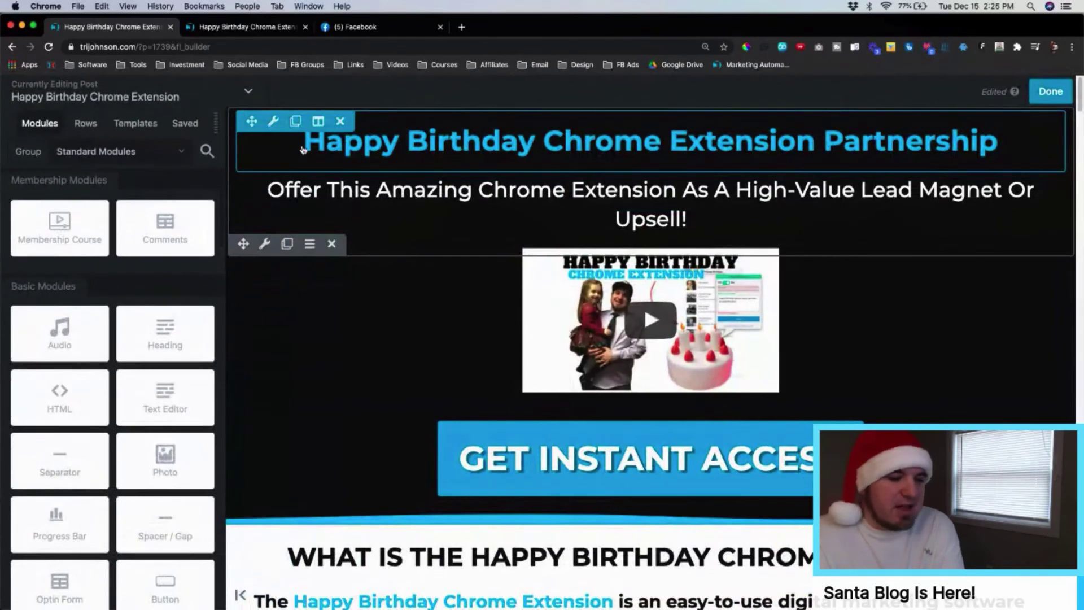
- Turn on responsive editing for the cloned post and examine its tablet layout down to the bonus sections
click(248, 93)
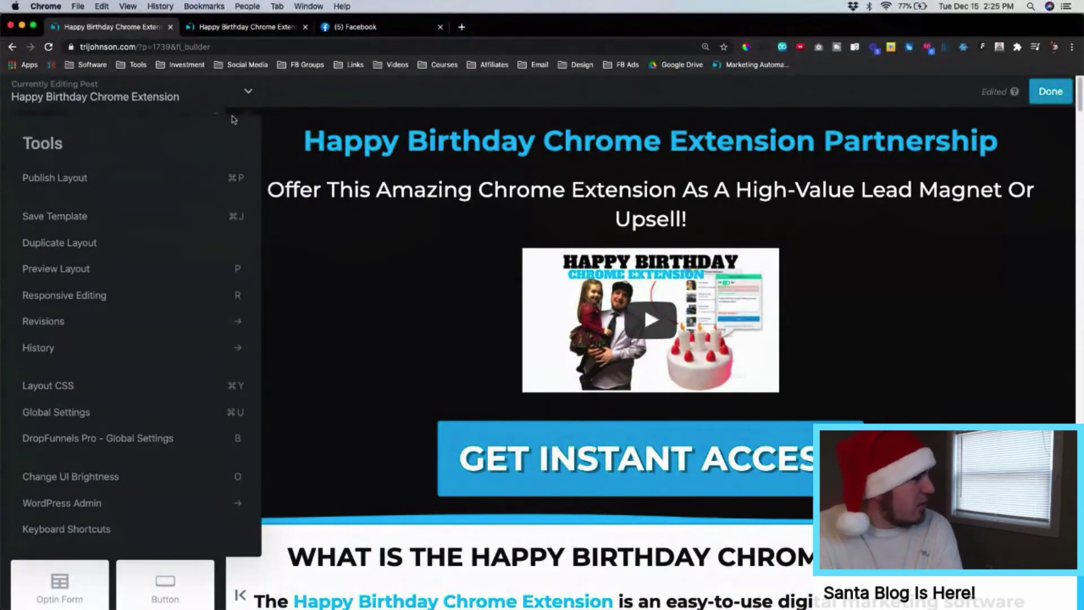
click(82, 294)
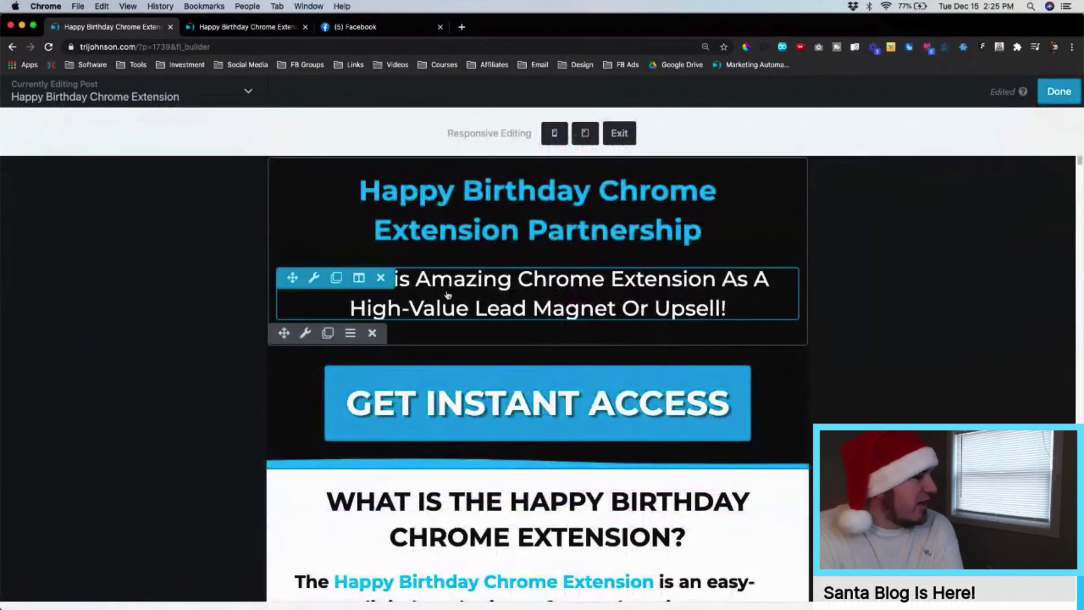
scroll(627, 310, down, 10)
scroll(631, 312, down, 15)
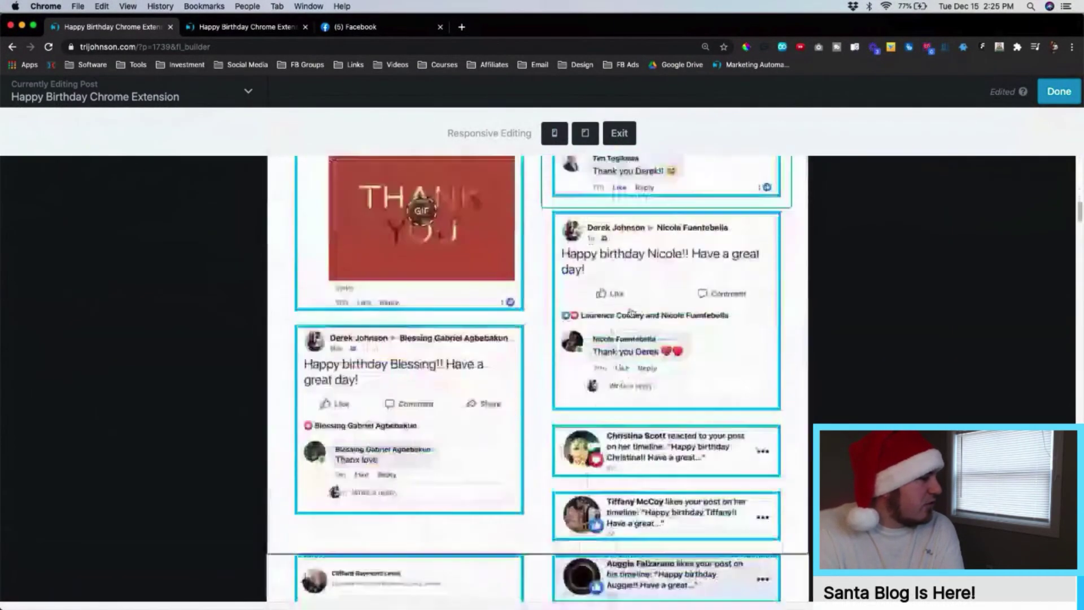
scroll(631, 312, down, 15)
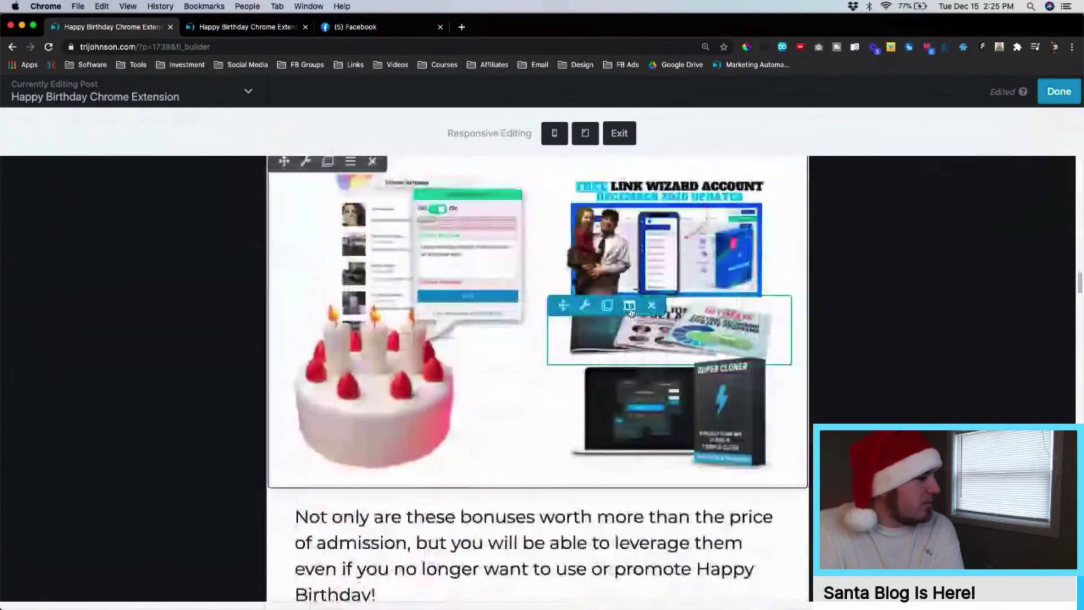
scroll(631, 312, down, 20)
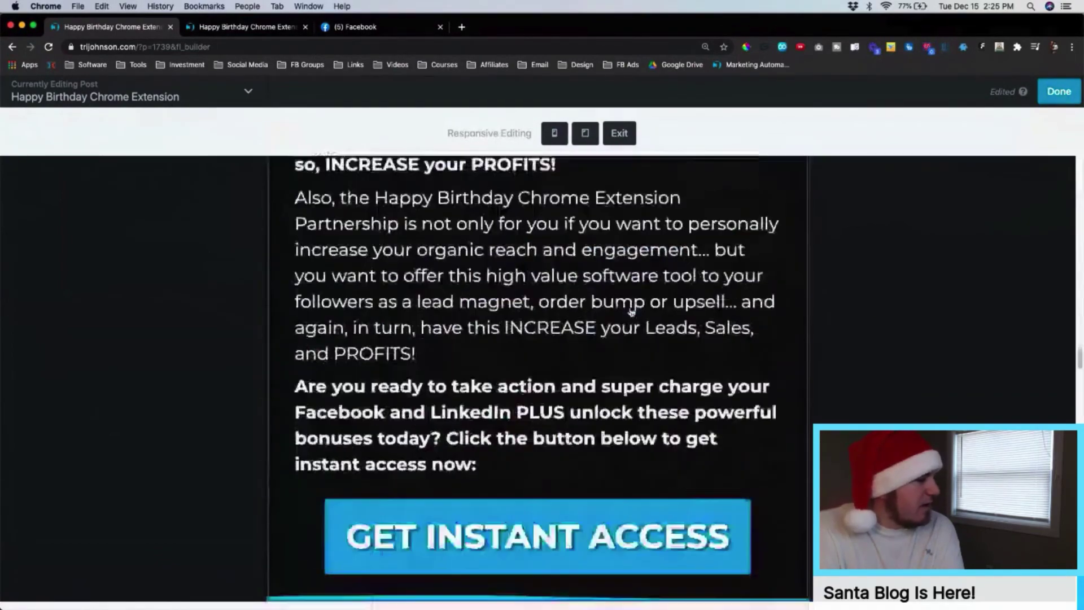
scroll(632, 312, down, 3)
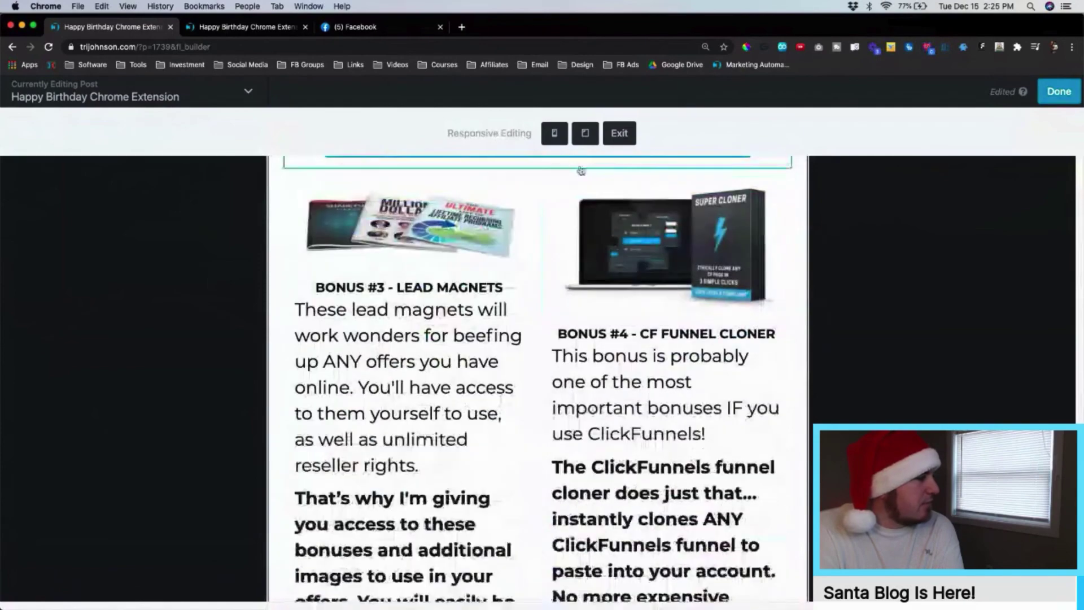
- Switch the cloned post's responsive editing to the phone layout and examine it from the headline video down to the closing call to action
click(562, 137)
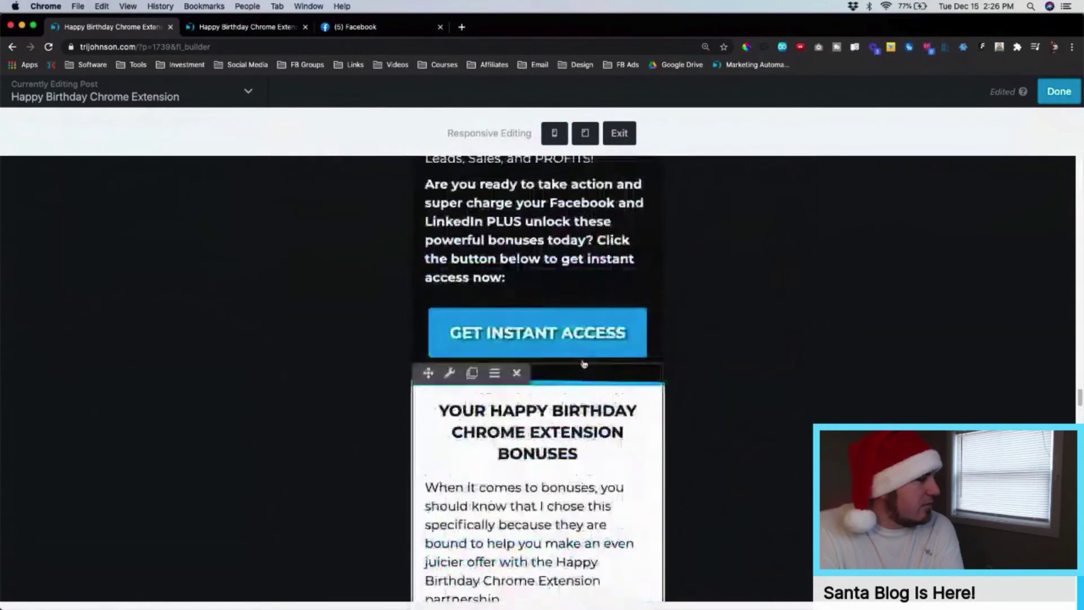
scroll(584, 364, up, 20)
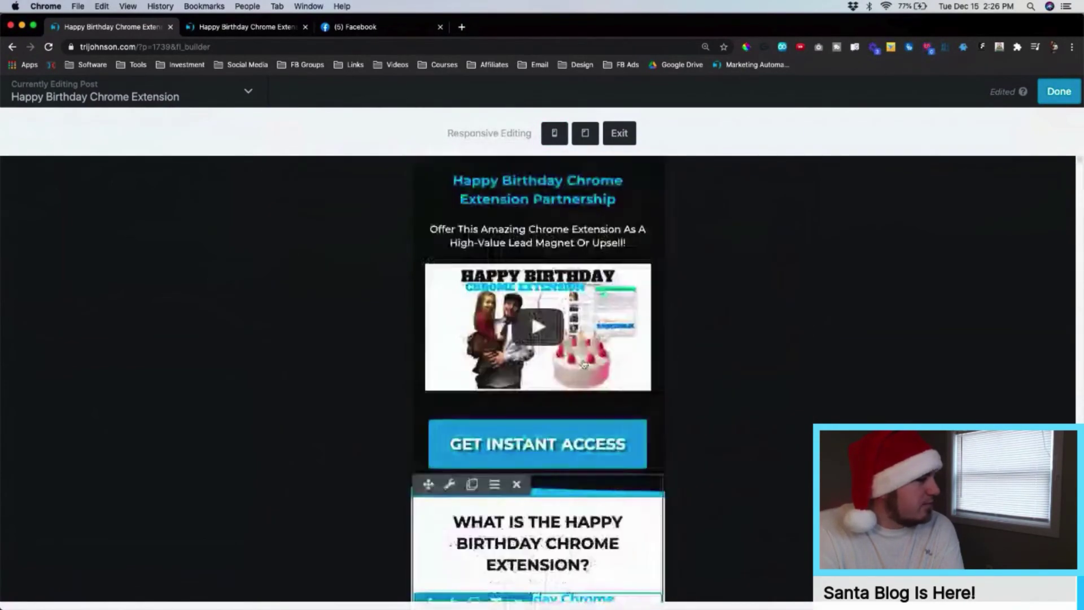
scroll(583, 364, down, 5)
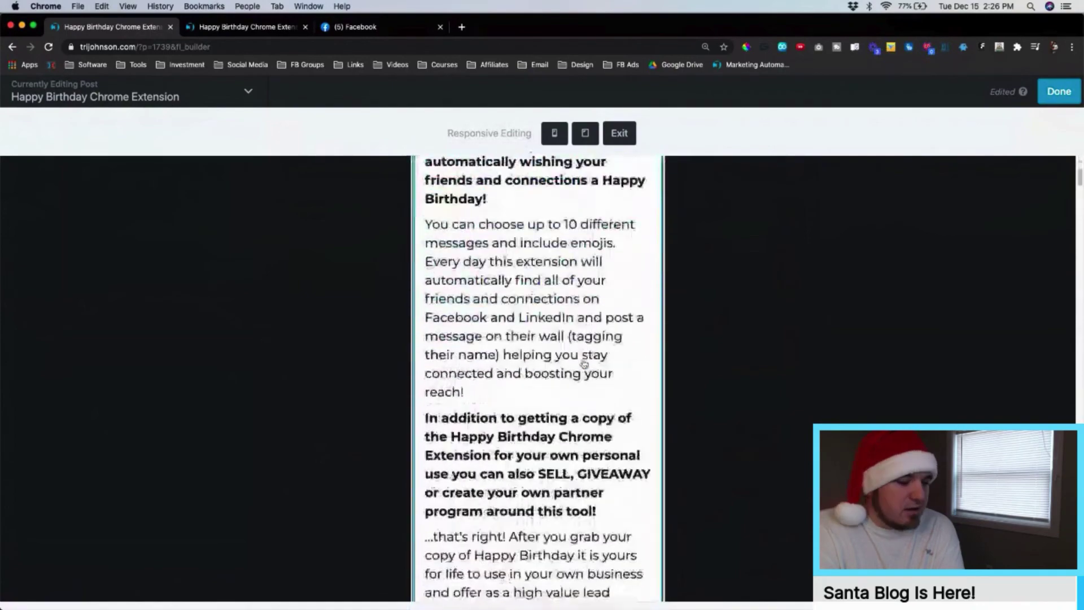
scroll(583, 363, down, 8)
scroll(591, 333, down, 20)
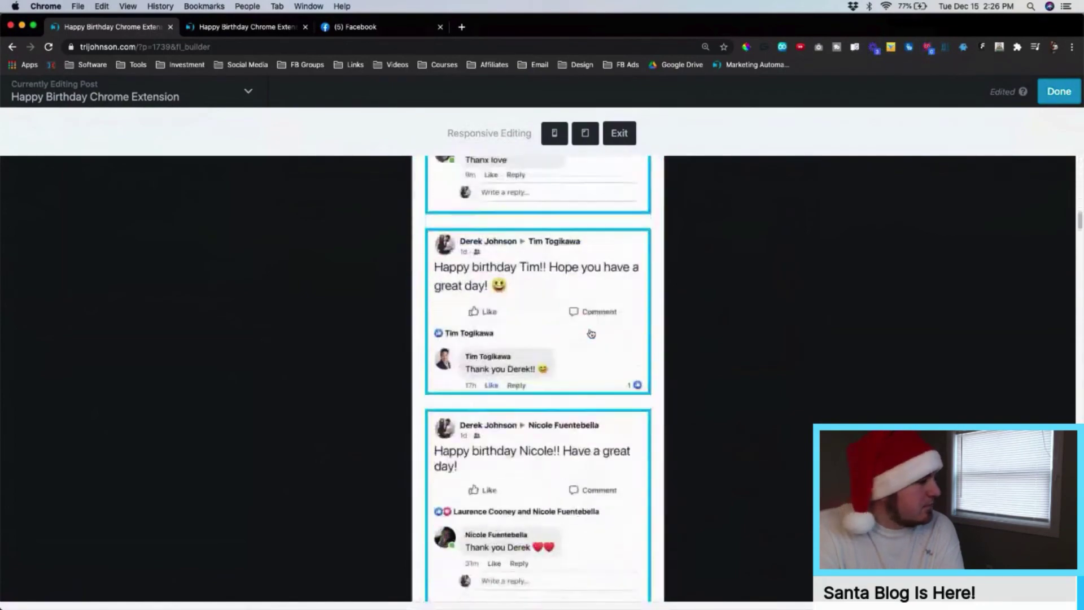
scroll(590, 332, down, 20)
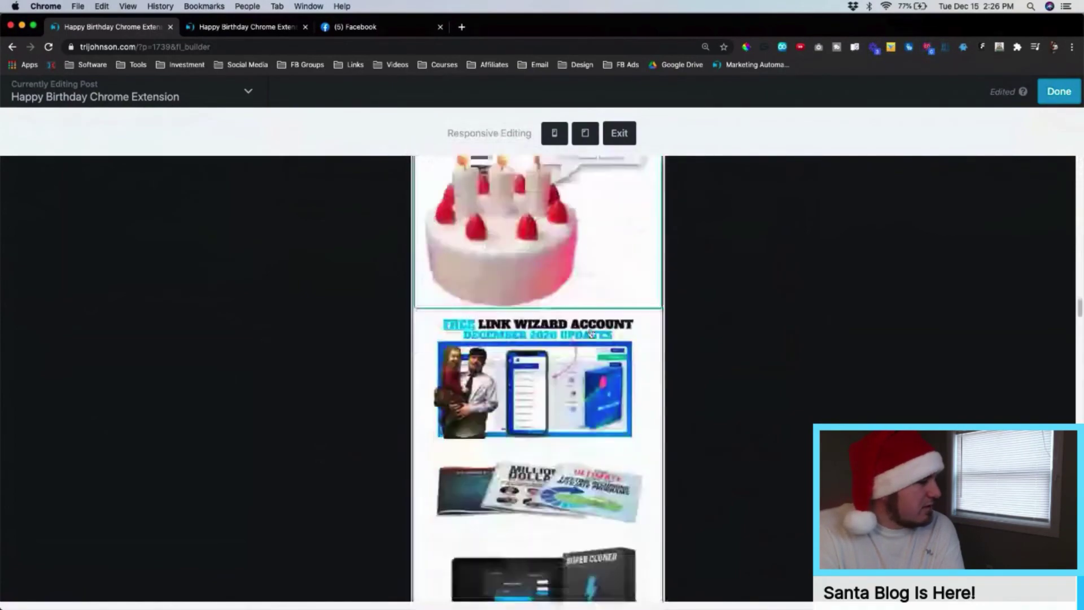
scroll(590, 330, down, 10)
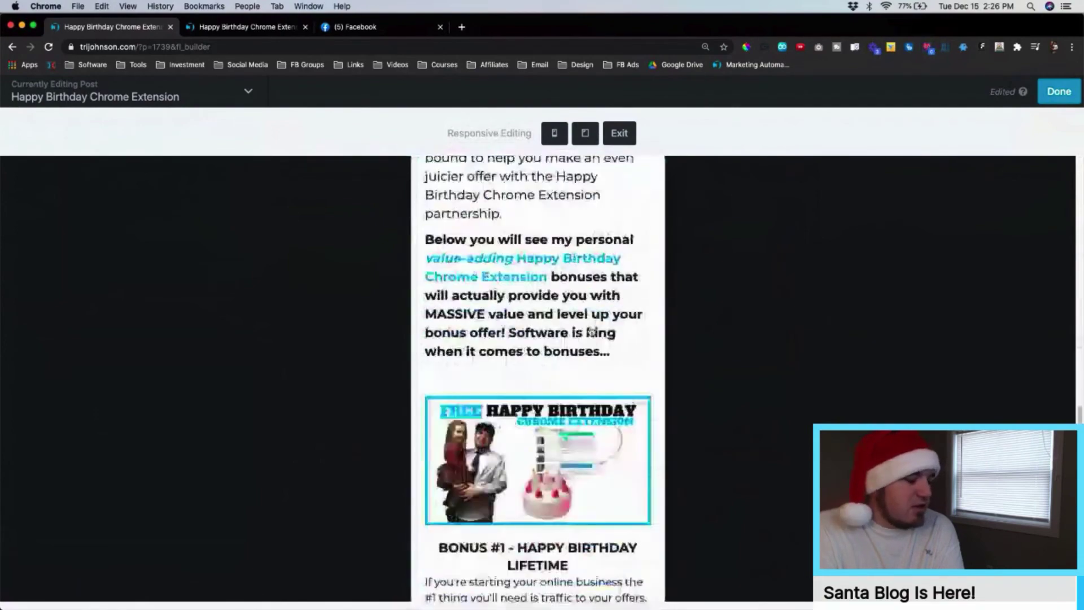
scroll(591, 331, down, 6)
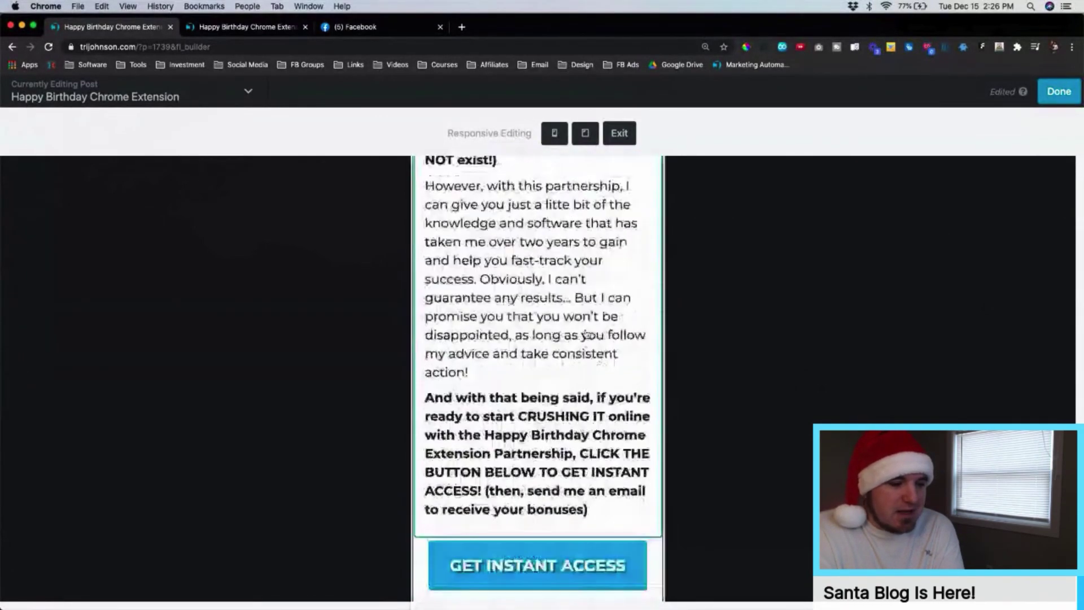
scroll(587, 334, down, 4)
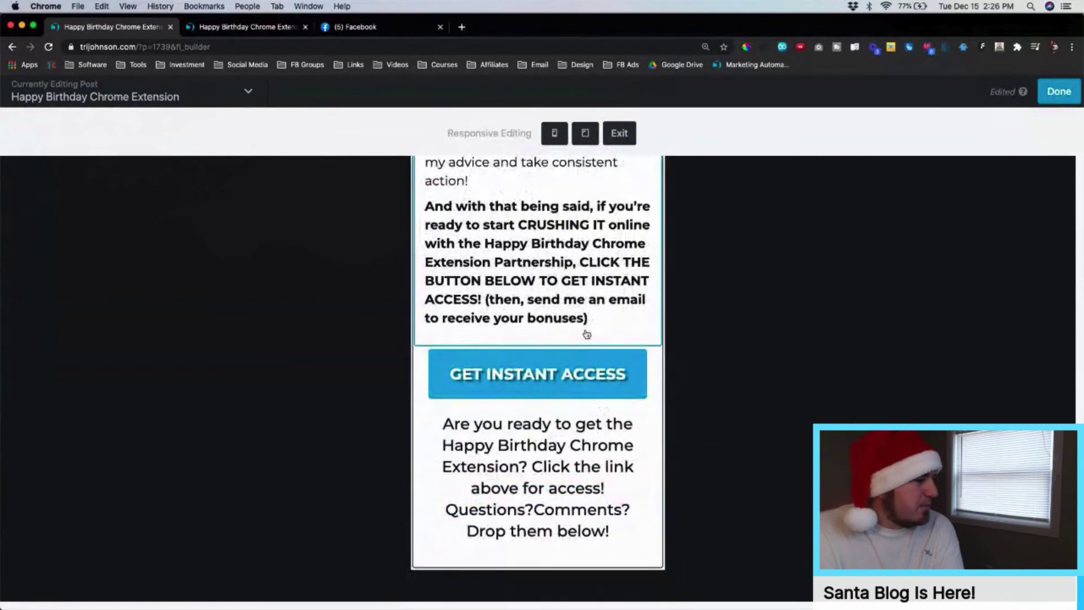
scroll(587, 334, up, 15)
scroll(587, 334, up, 10)
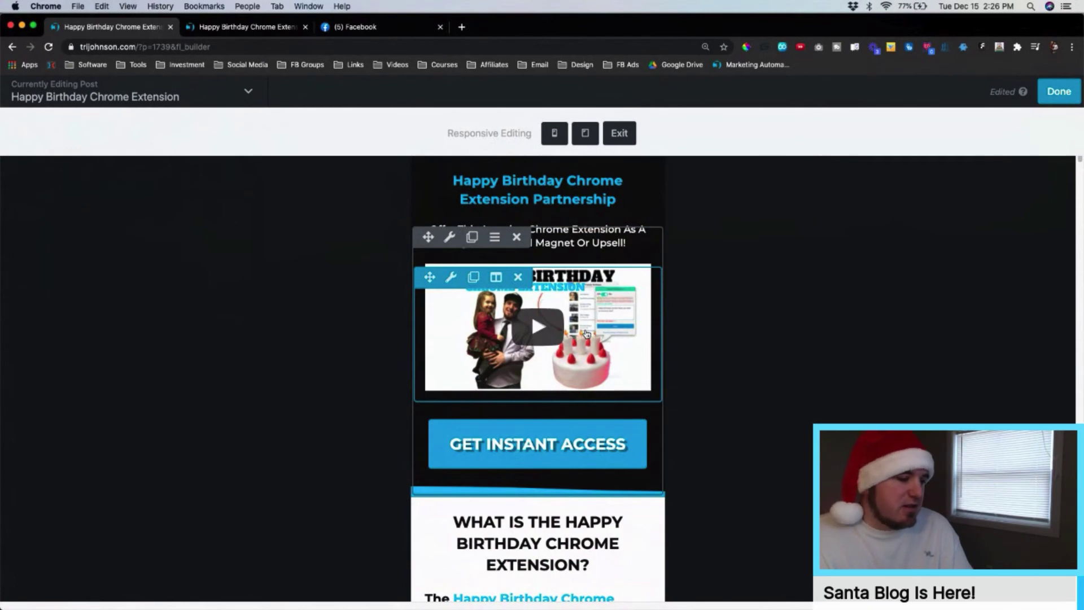
- Exit responsive editing and return to the cloned post's edit page, at its SEO title and meta description
click(620, 133)
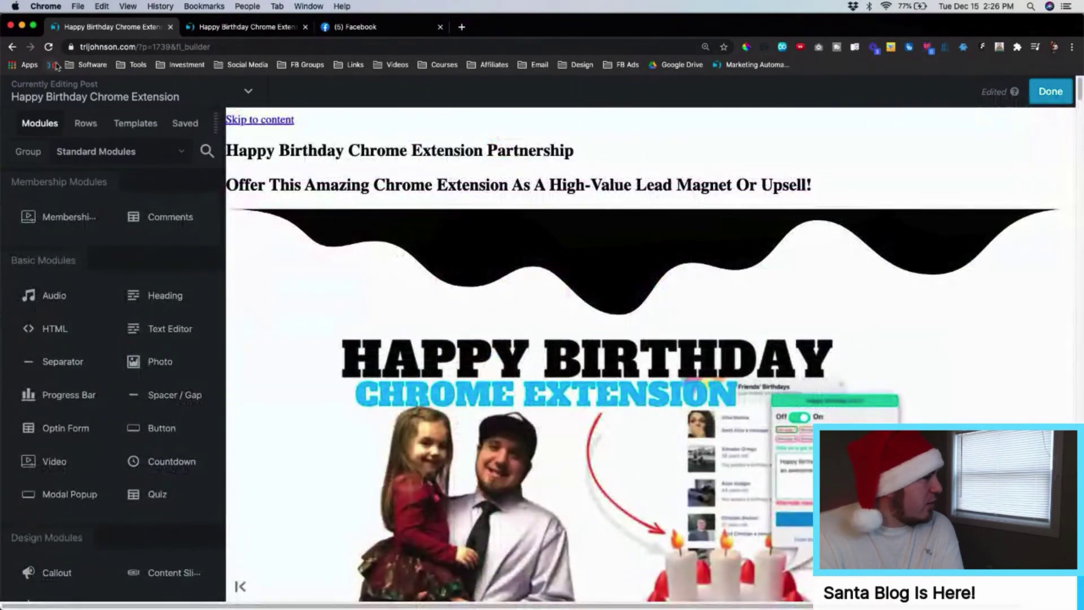
click(12, 46)
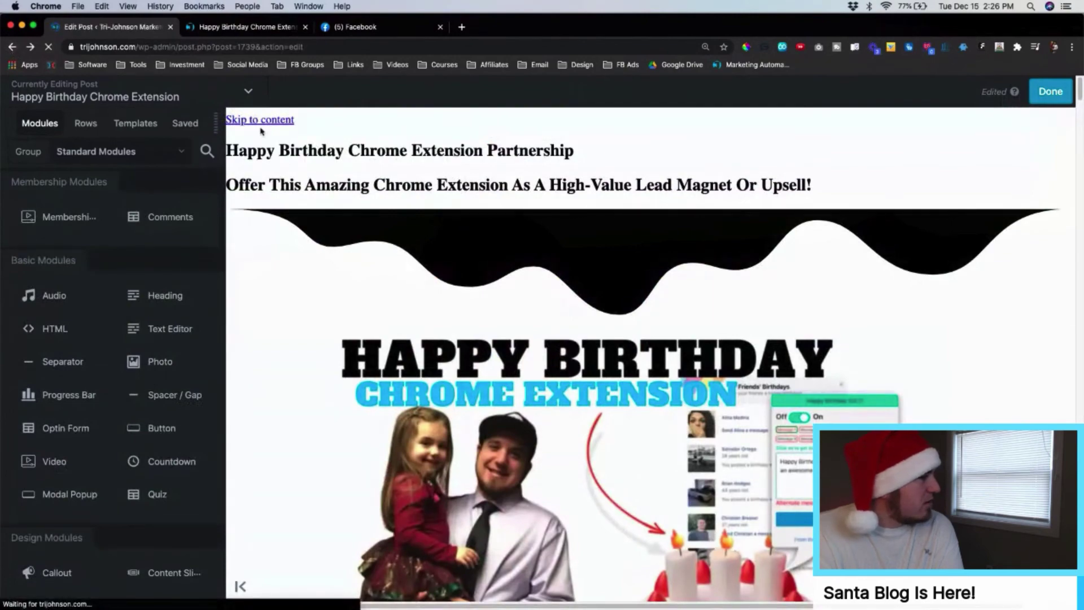
scroll(418, 305, down, 5)
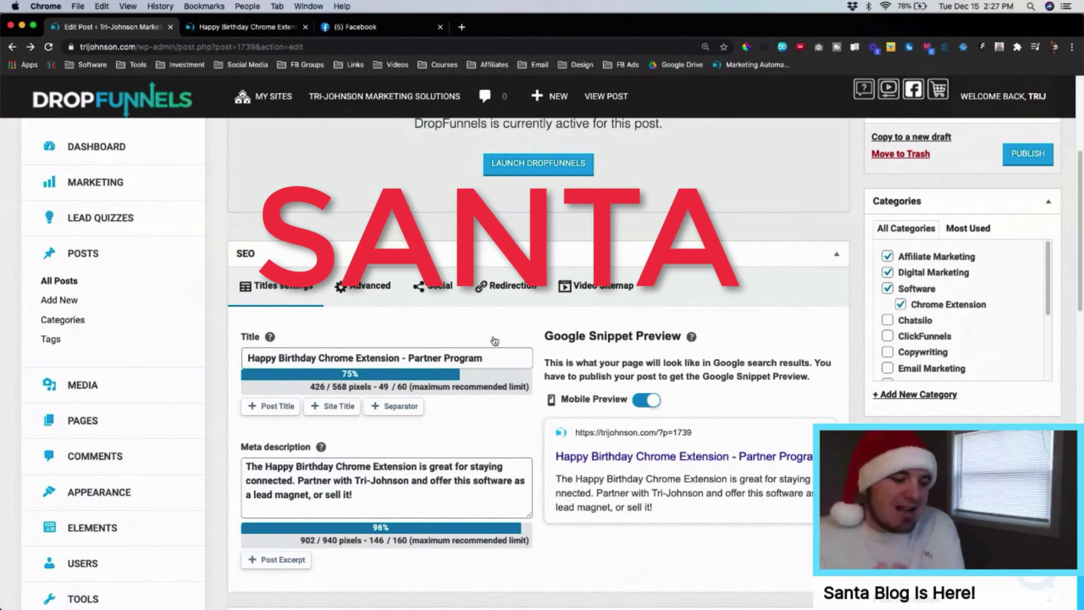
- Switch to the published Happy Birthday Chrome Extension post and open the order page behind its GET INSTANT ACCESS link
click(258, 26)
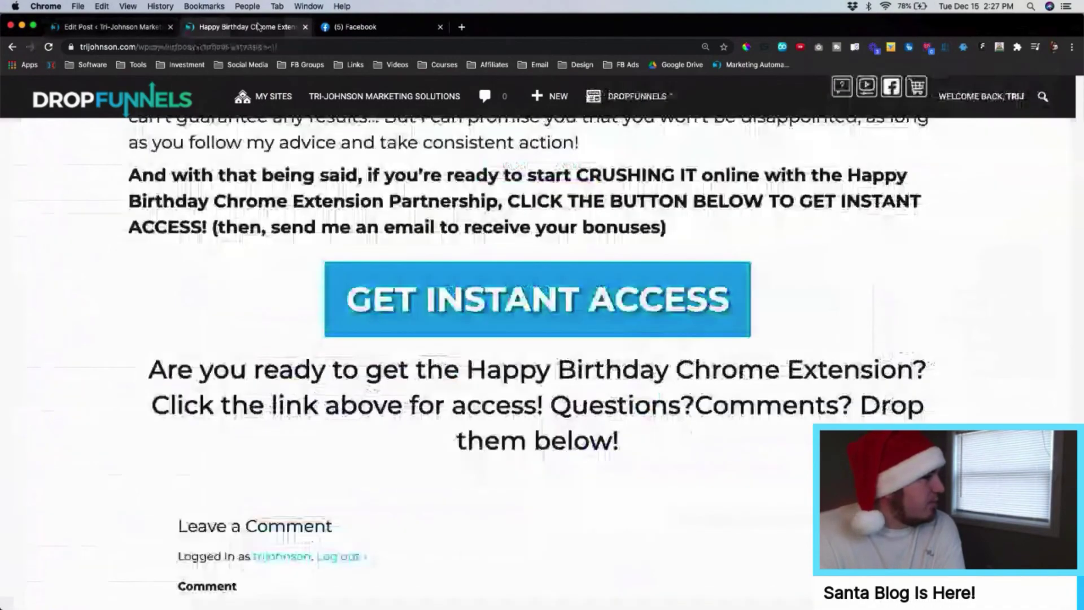
click(512, 307)
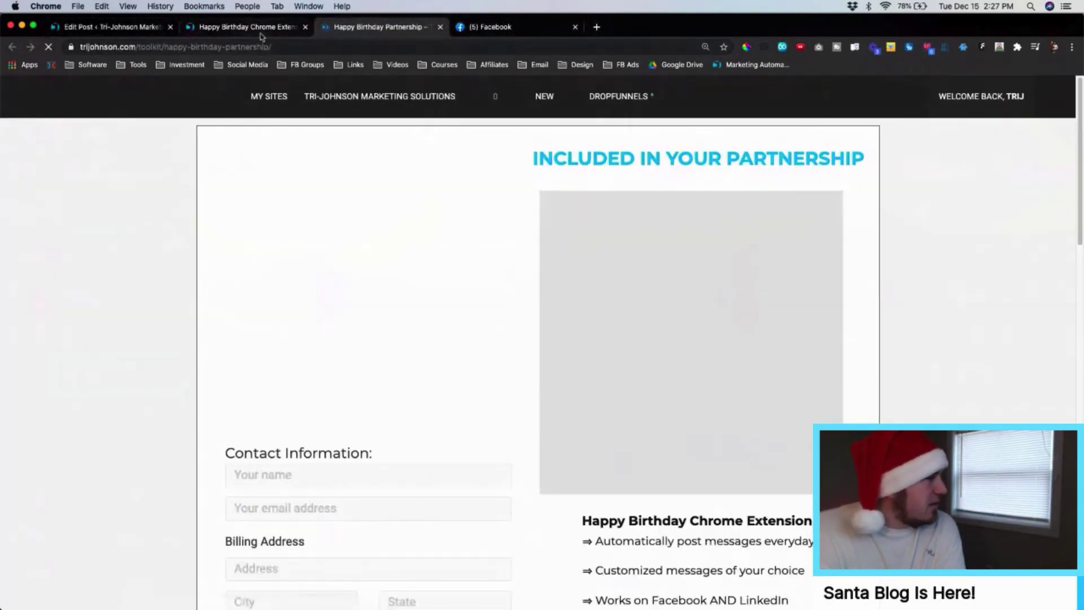
- Select the published post's web address and open the DropFunnels Online Marketing For Entrepreneurs group on Facebook
click(261, 26)
click(511, 44)
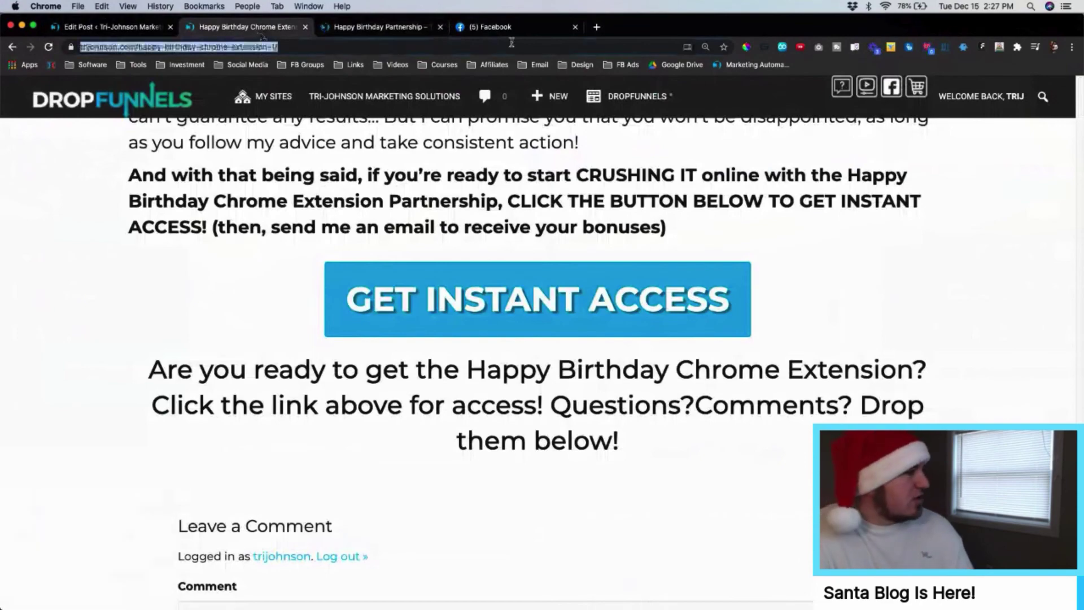
click(511, 29)
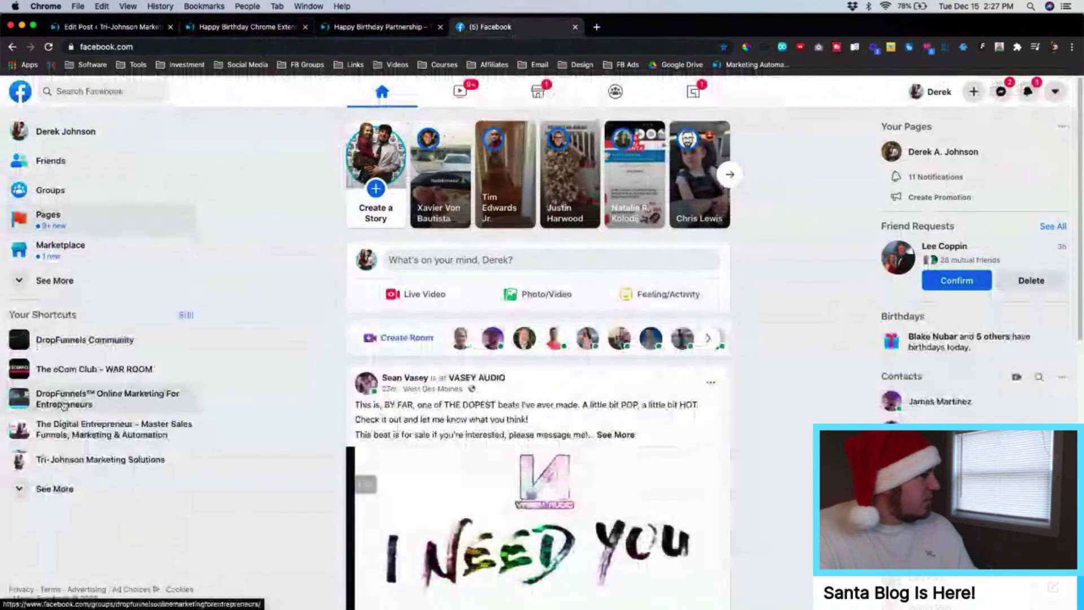
- Return to the Happy Birthday Partnership order page and look over its product selection and included features
click(373, 30)
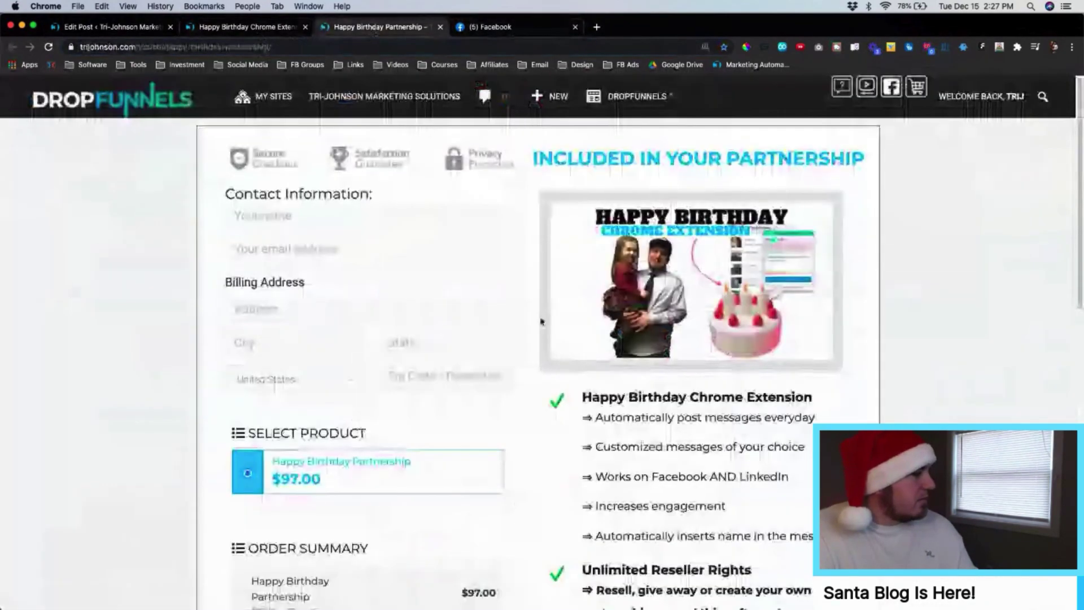
scroll(671, 389, down, 3)
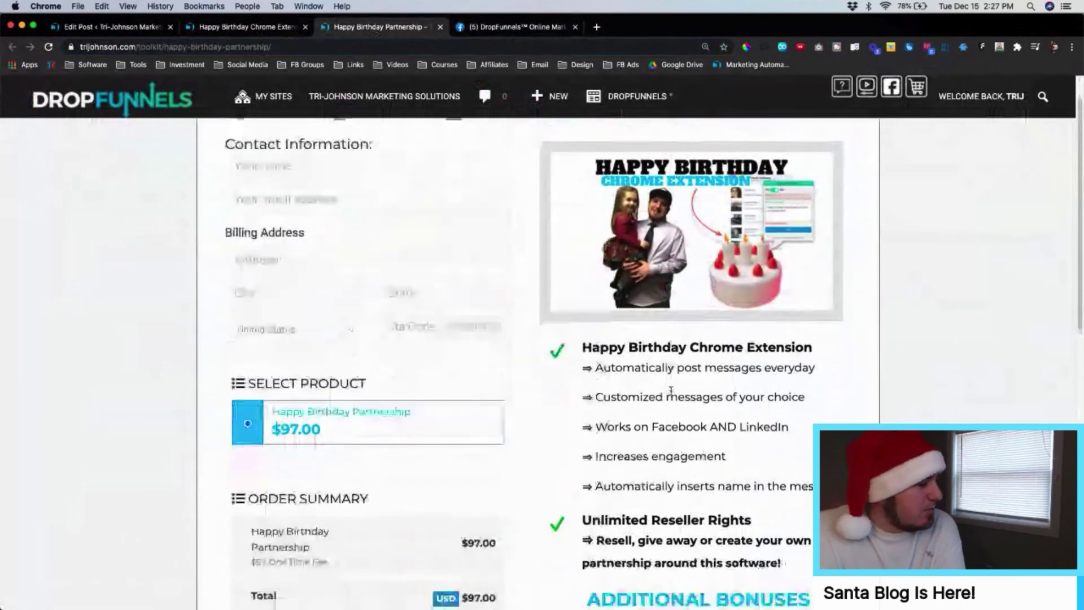
scroll(671, 389, up, 3)
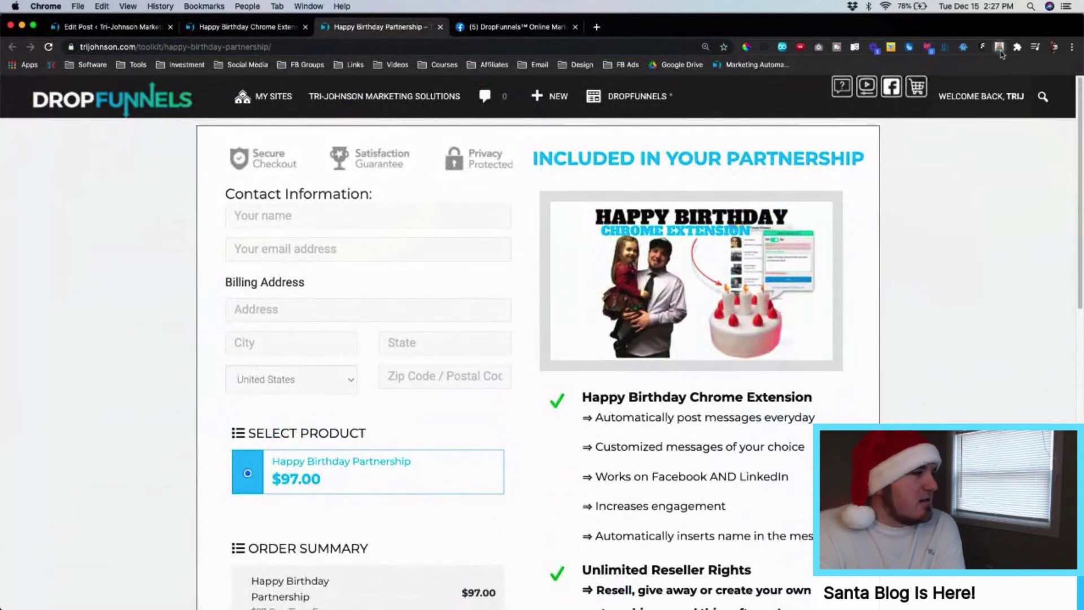
- Open the Happy Birthday Chrome extension, highlight the {name} placeholder in Message 1 and close the extension again
click(999, 47)
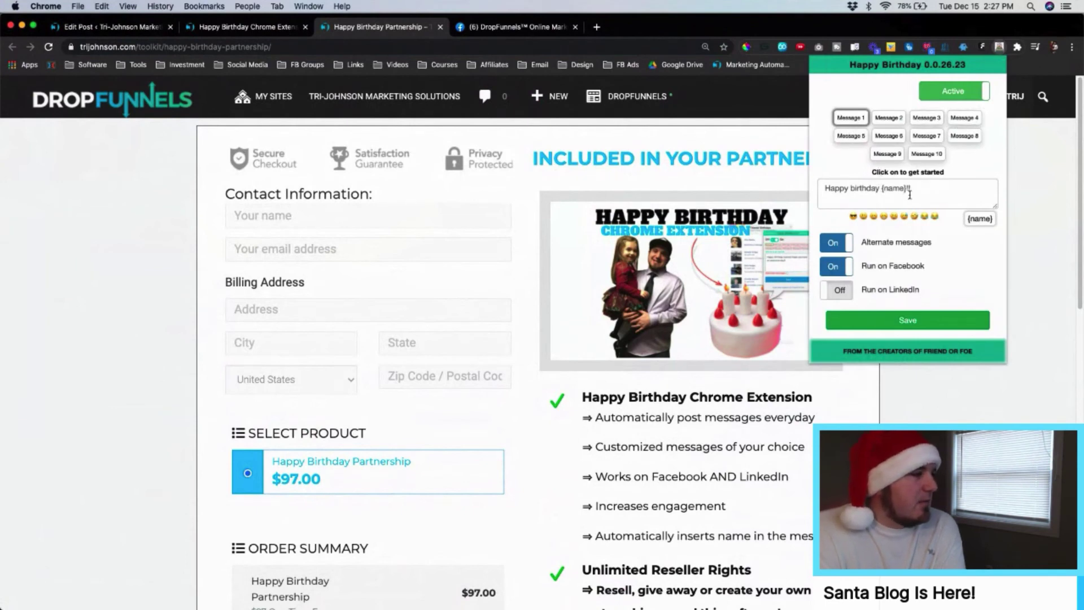
drag(882, 190, 917, 190)
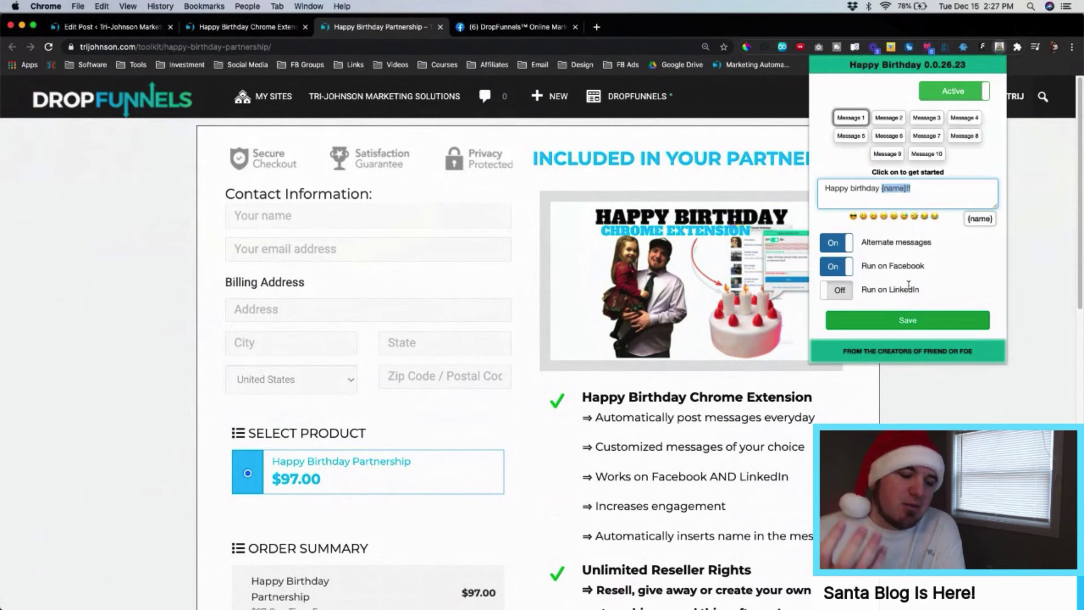
click(963, 408)
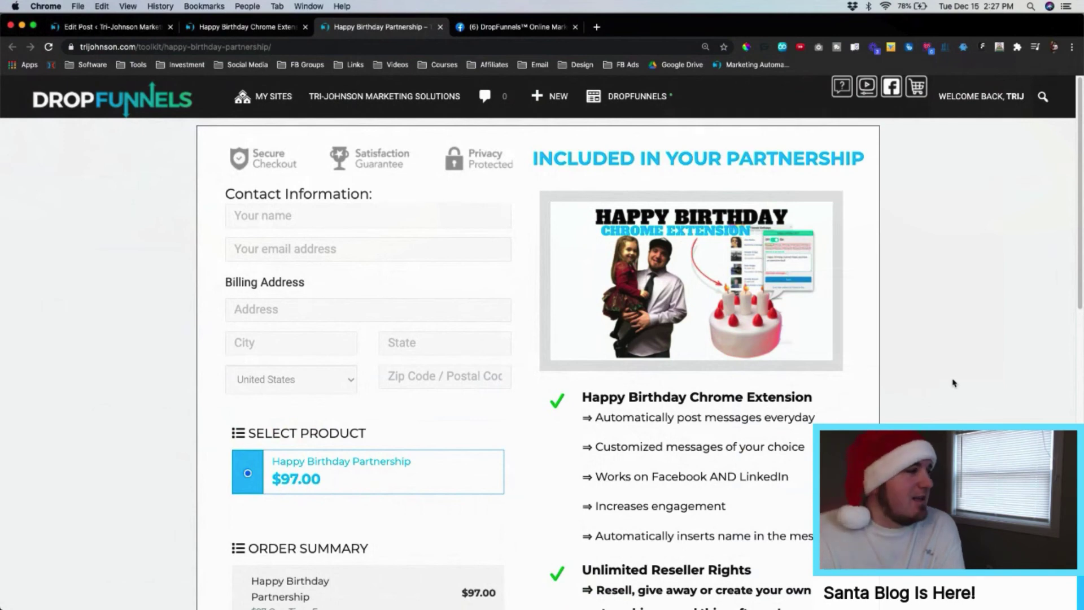
- Examine the order page from the extension features and reseller rights down through the additional bonuses, terms and total value
scroll(892, 393, down, 1)
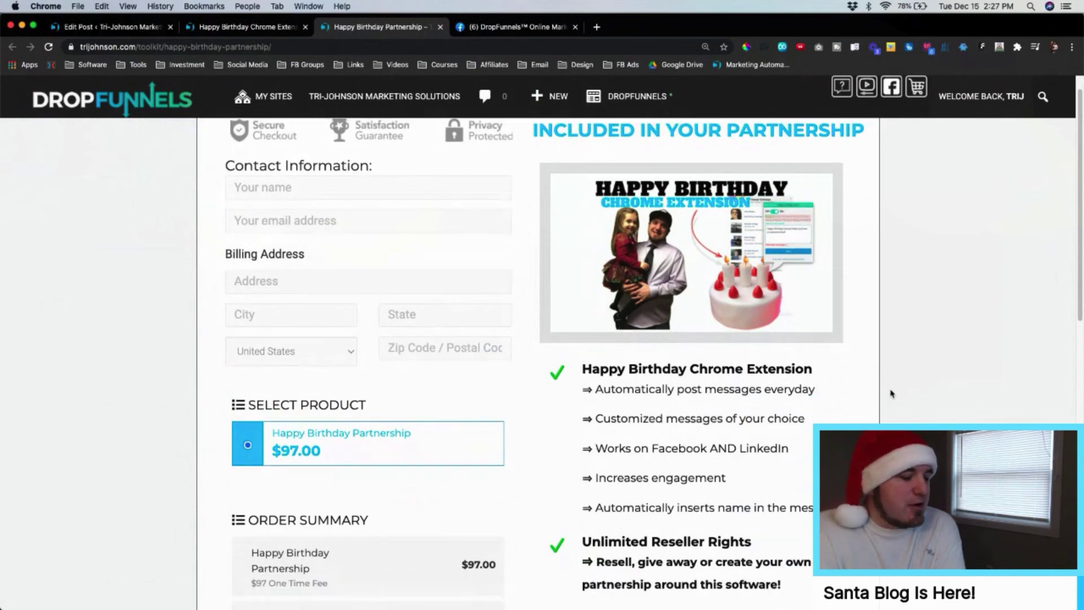
scroll(892, 393, down, 5)
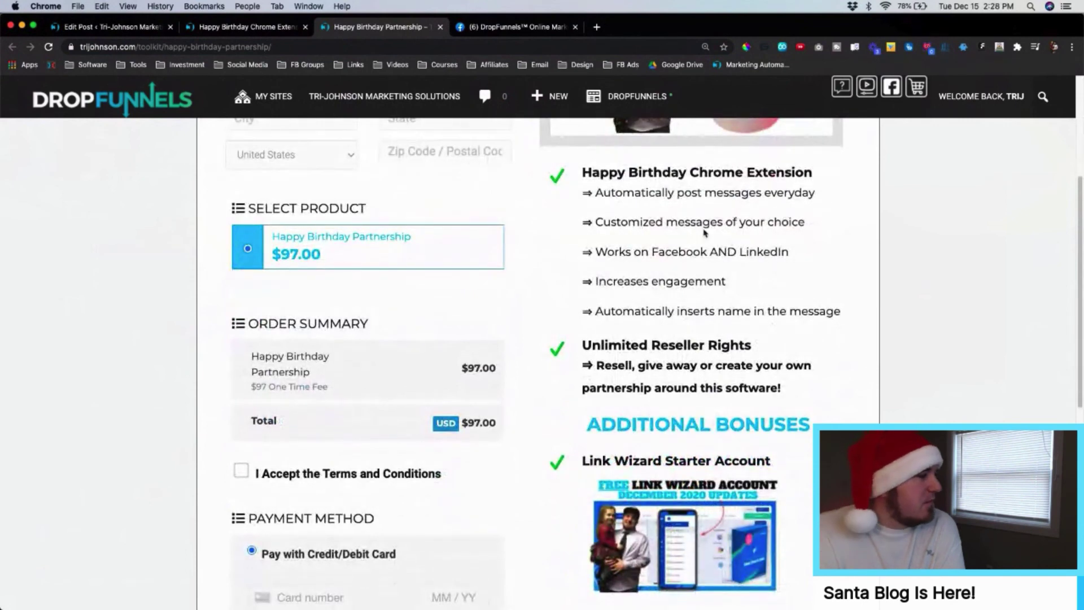
scroll(700, 267, down, 1)
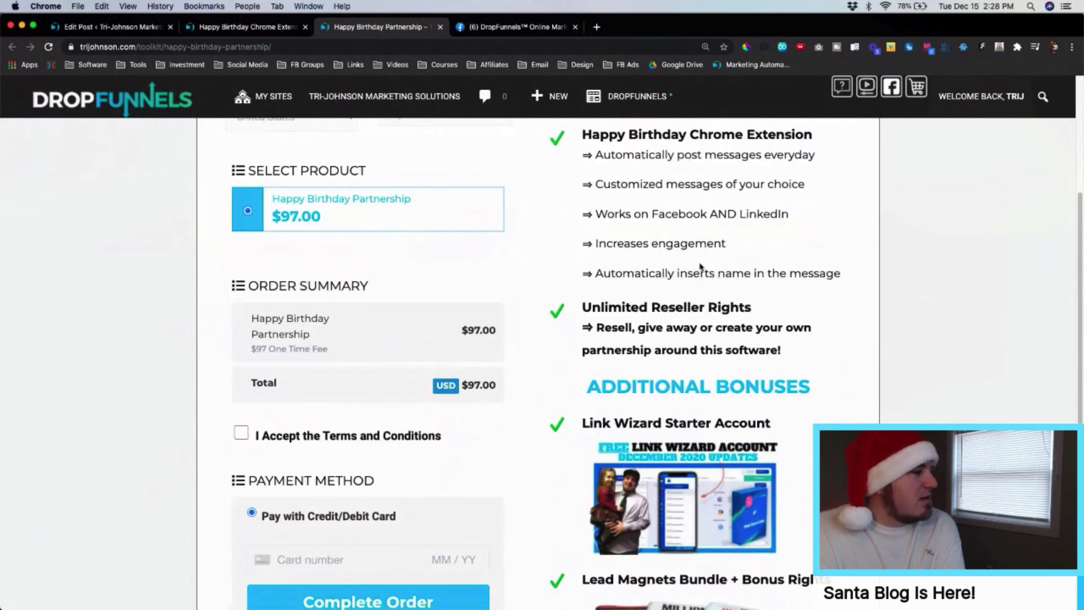
scroll(700, 267, down, 4)
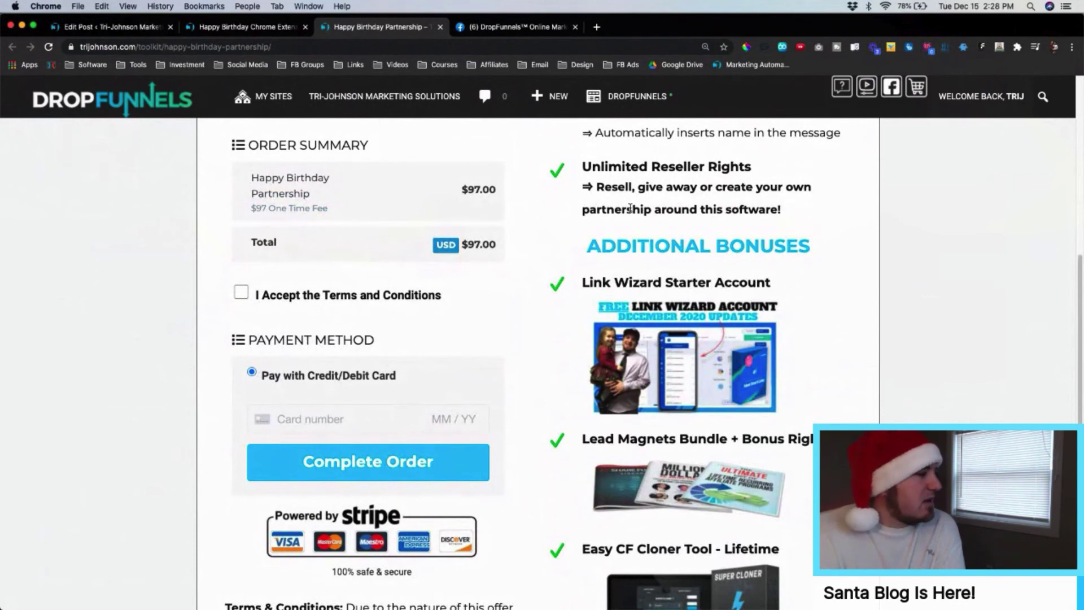
scroll(671, 212, down, 1)
scroll(670, 212, up, 1)
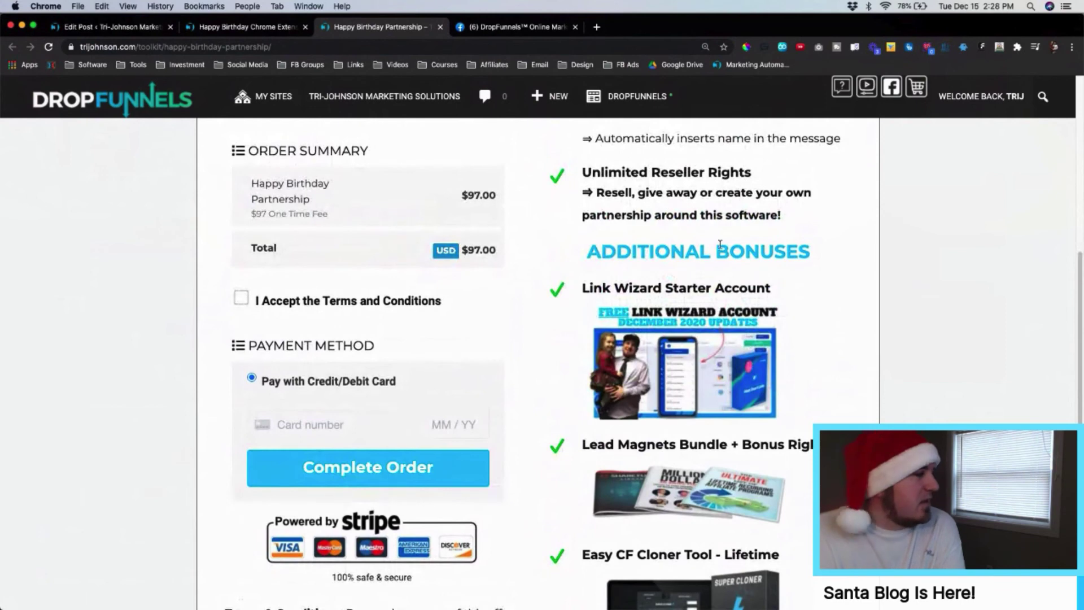
scroll(721, 249, down, 1)
scroll(720, 249, down, 3)
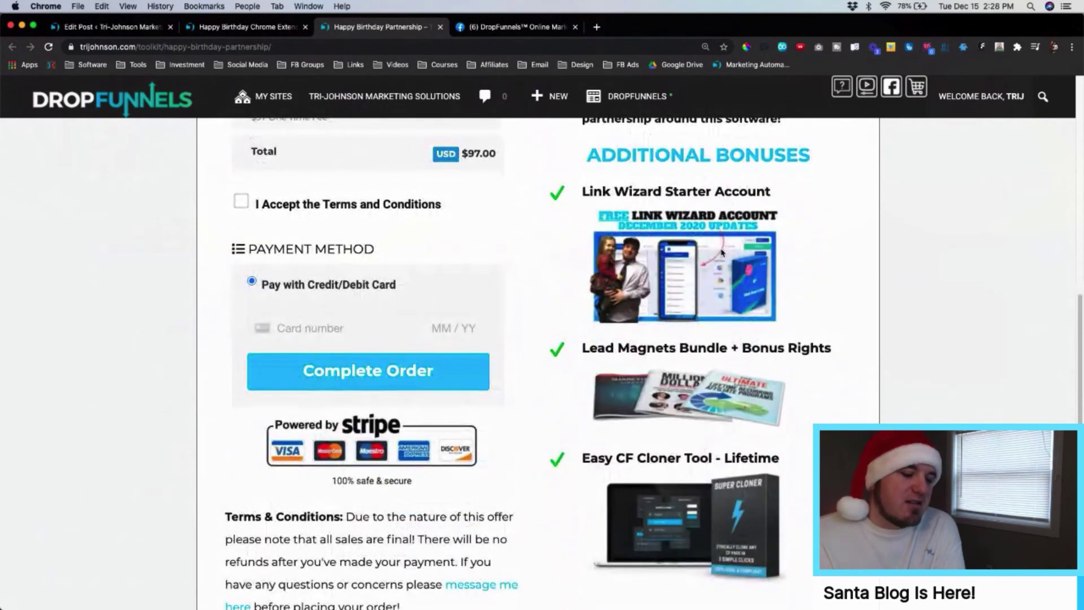
scroll(600, 256, up, 1)
scroll(600, 256, up, 3)
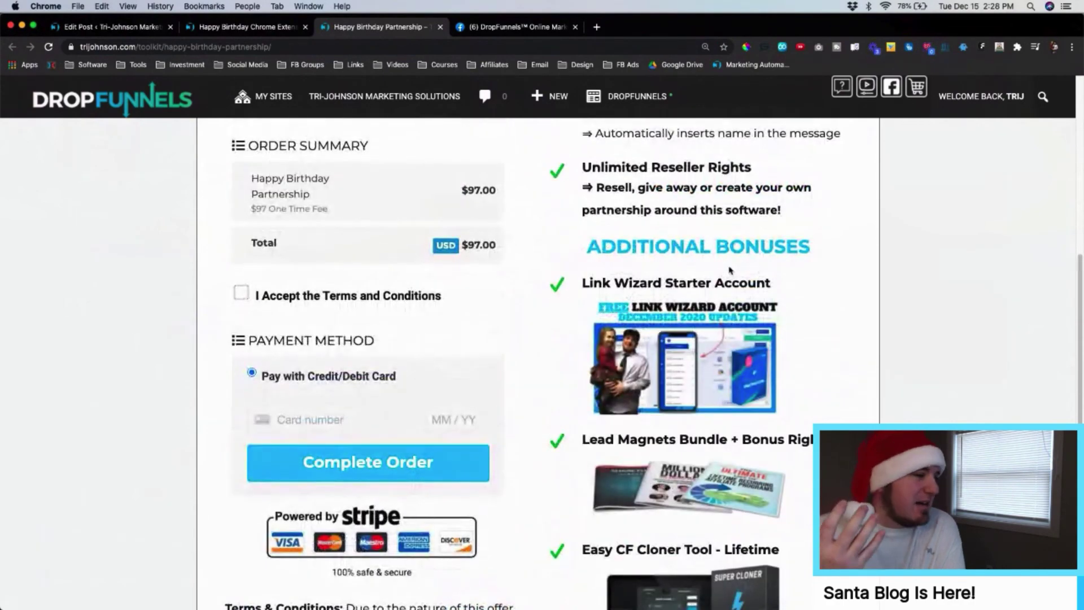
scroll(711, 271, down, 3)
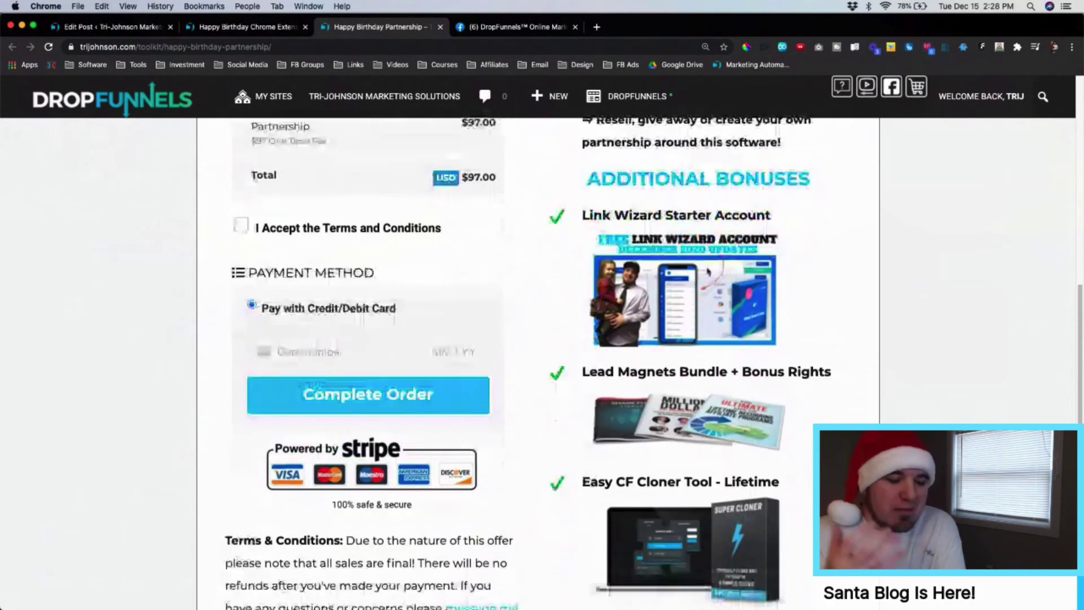
scroll(708, 271, down, 3)
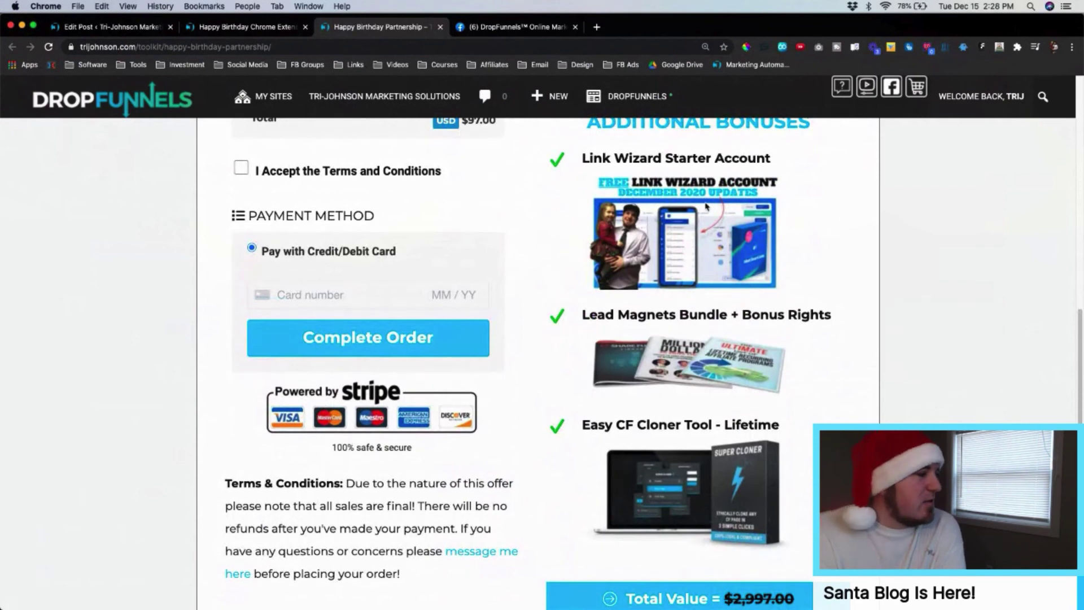
scroll(756, 225, down, 3)
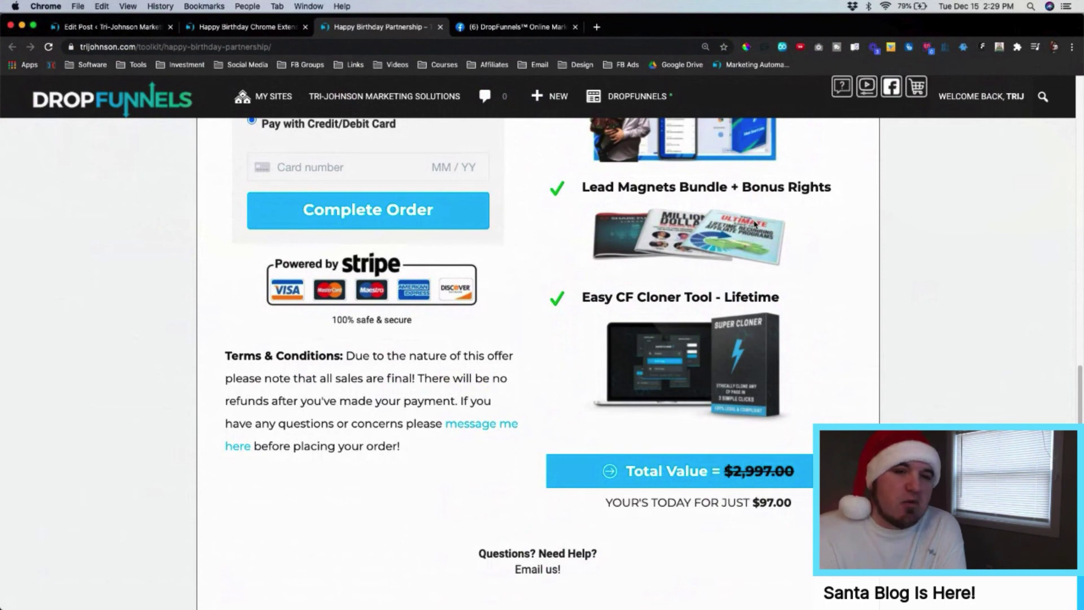
scroll(759, 229, down, 1)
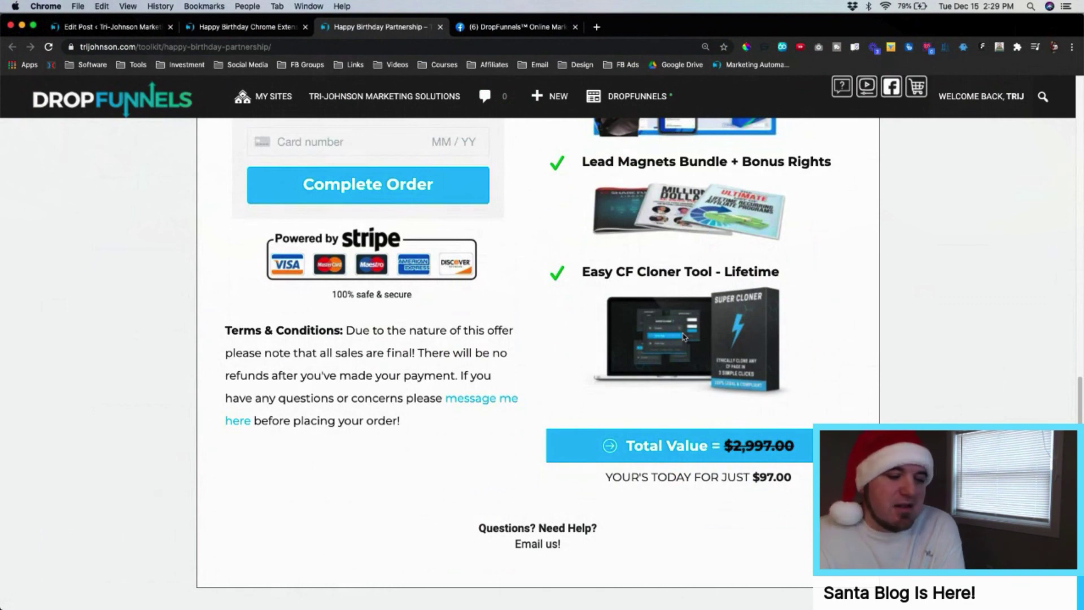
scroll(683, 337, up, 15)
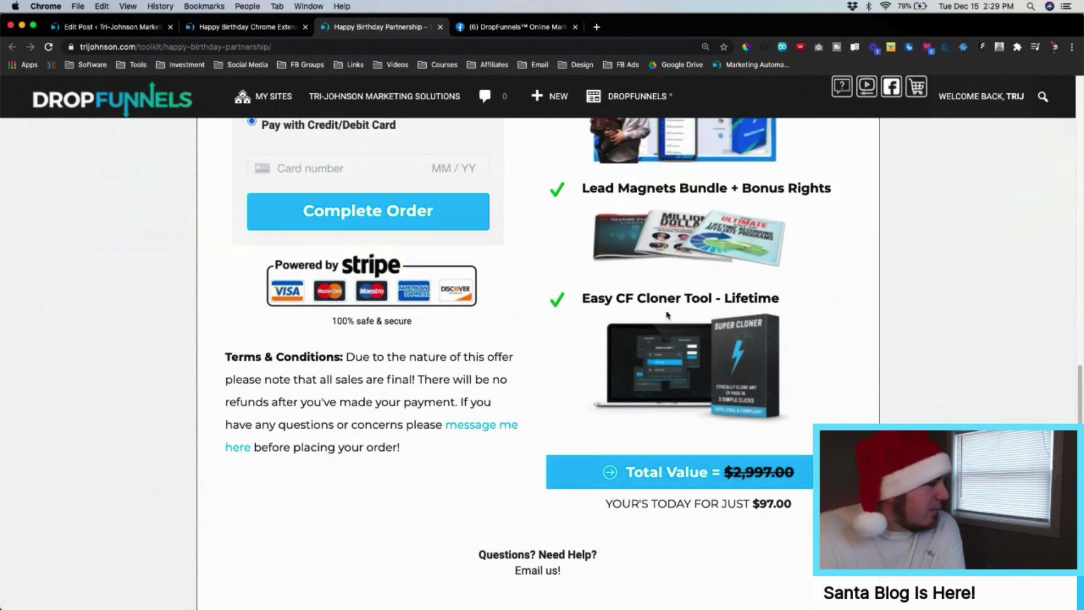